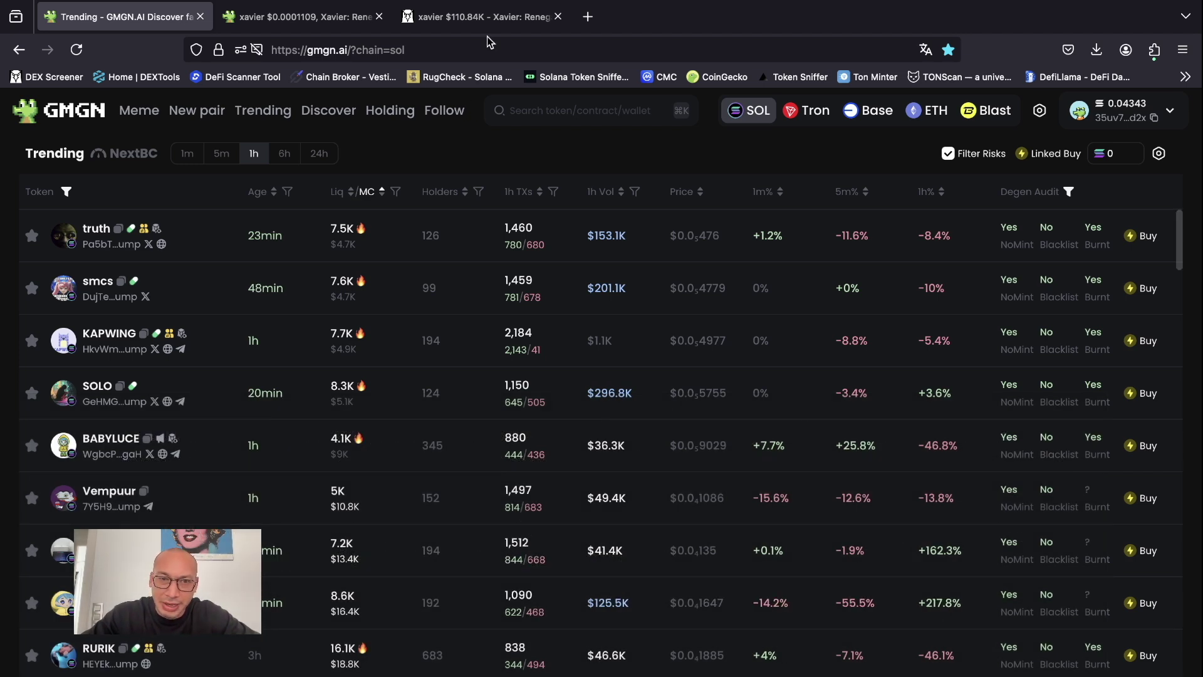
- View the xavier/SOL market cap chart on DEX Screener and return to GMGN's trending token list
{"action": "left_click", "coordinate": [482, 18]}
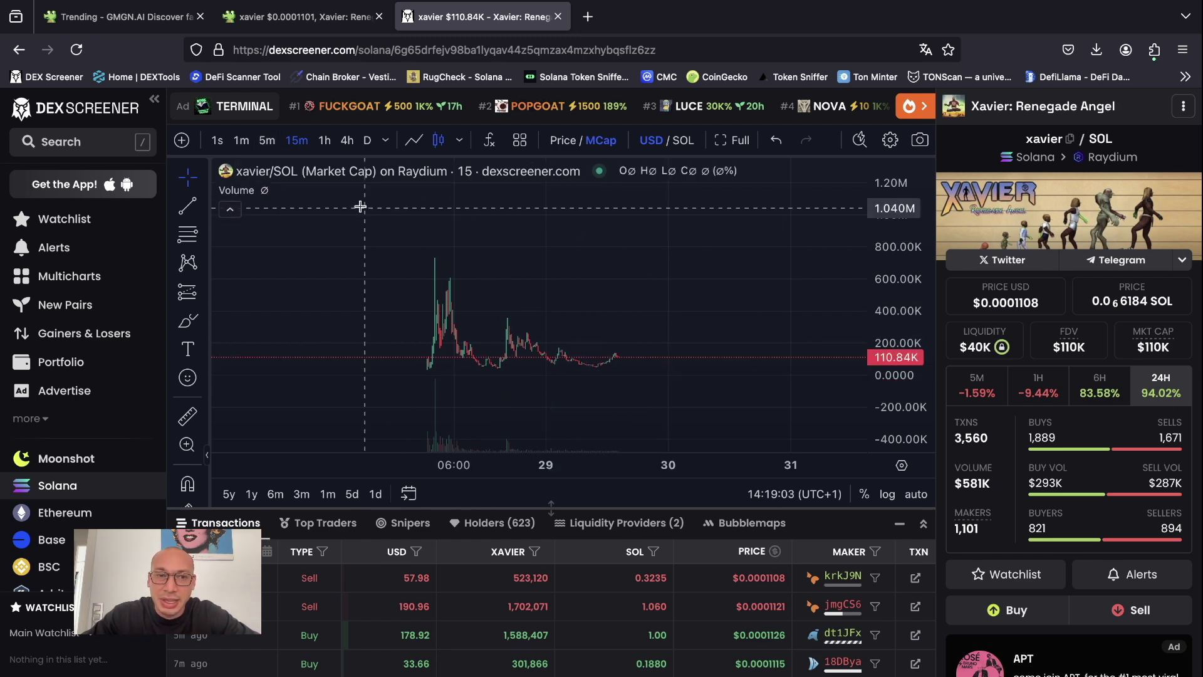
{"action": "left_click", "coordinate": [100, 17]}
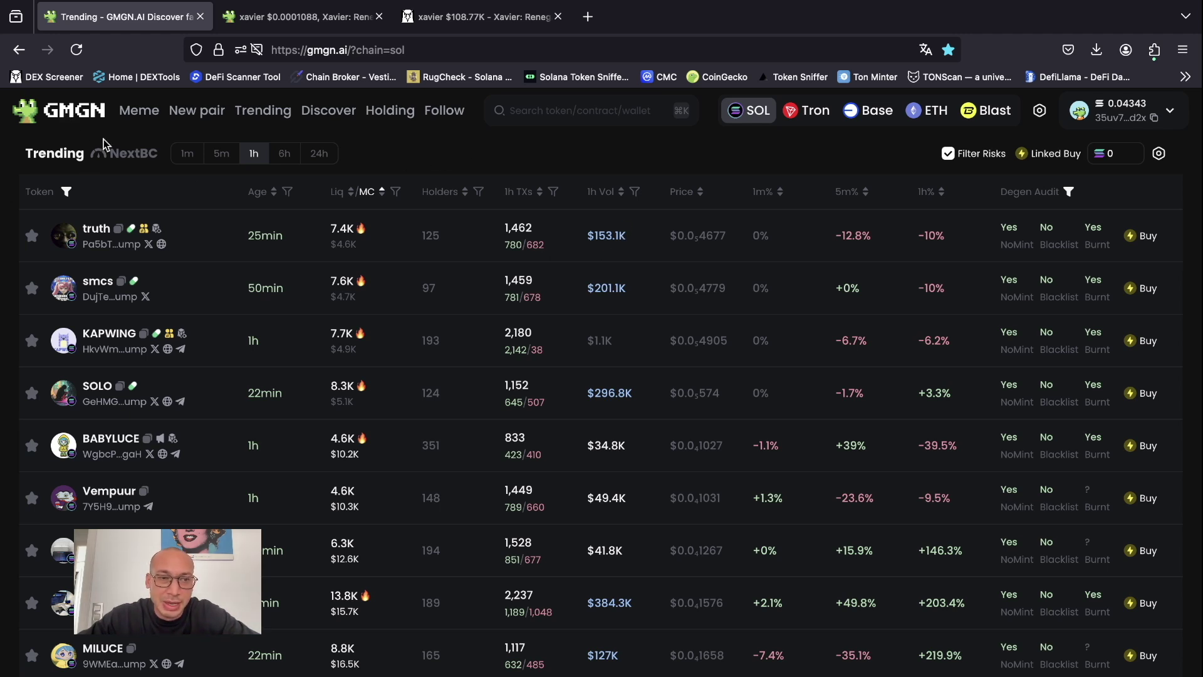
- Open the Meme page, view the Moonshot token lists, and return to the Pump lists
{"action": "left_click", "coordinate": [139, 112]}
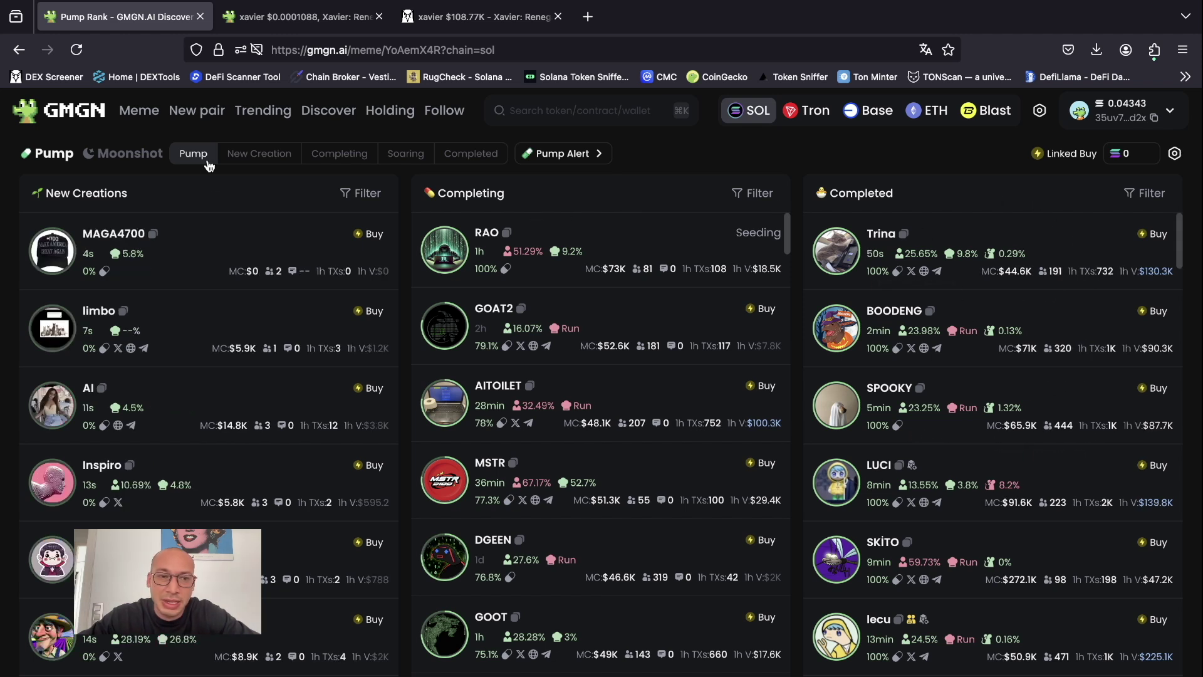
{"action": "left_click", "coordinate": [130, 155]}
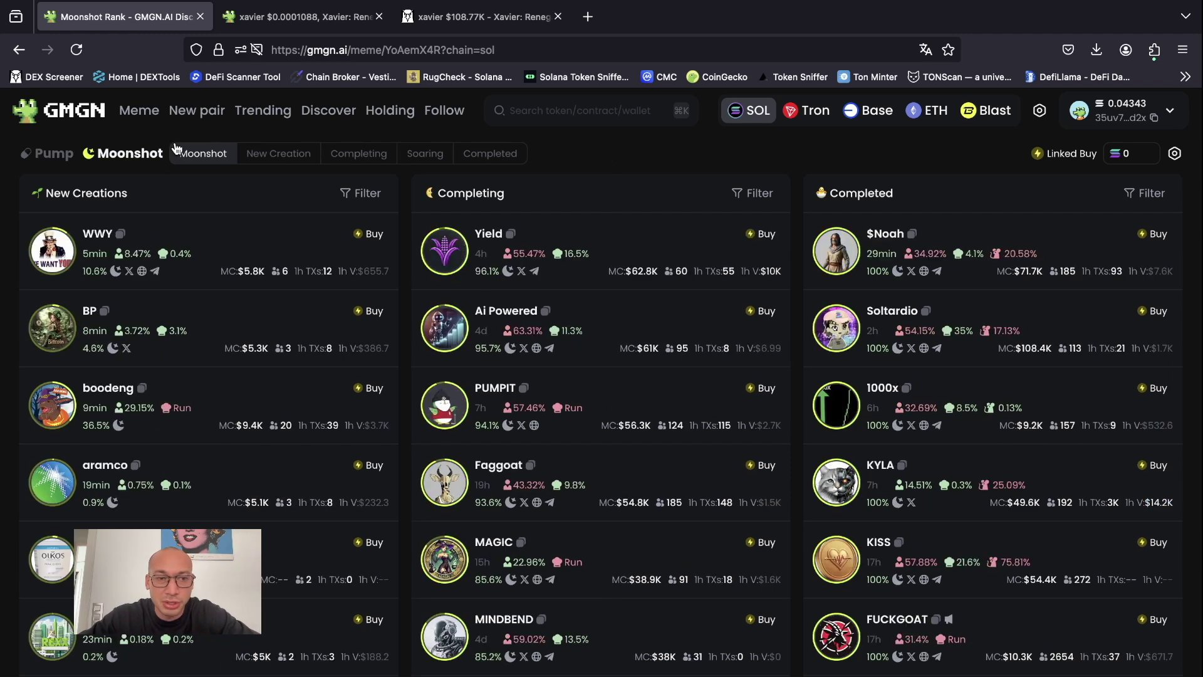
{"action": "left_click", "coordinate": [56, 155]}
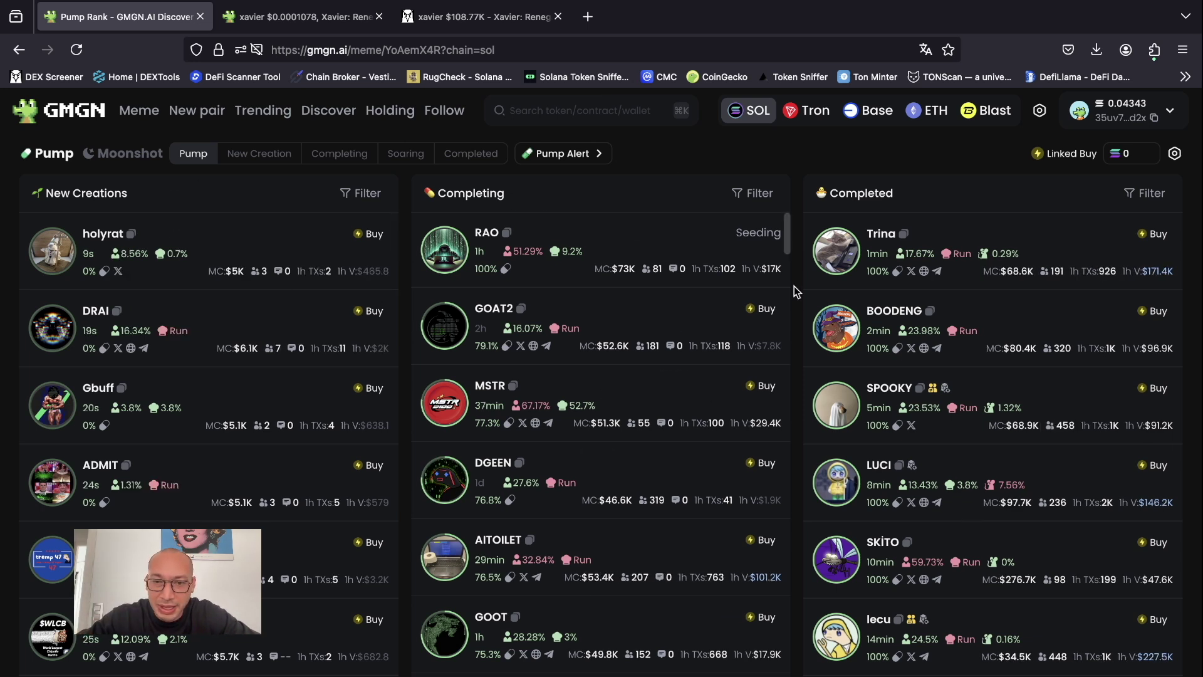
- Examine the Pump tokens listed under Completing and Completed, including their market caps and holder counts
{"action": "scroll", "coordinate": [666, 411], "scroll_direction": "down", "scroll_amount": 4}
{"action": "scroll", "coordinate": [619, 442], "scroll_direction": "up", "scroll_amount": 4}
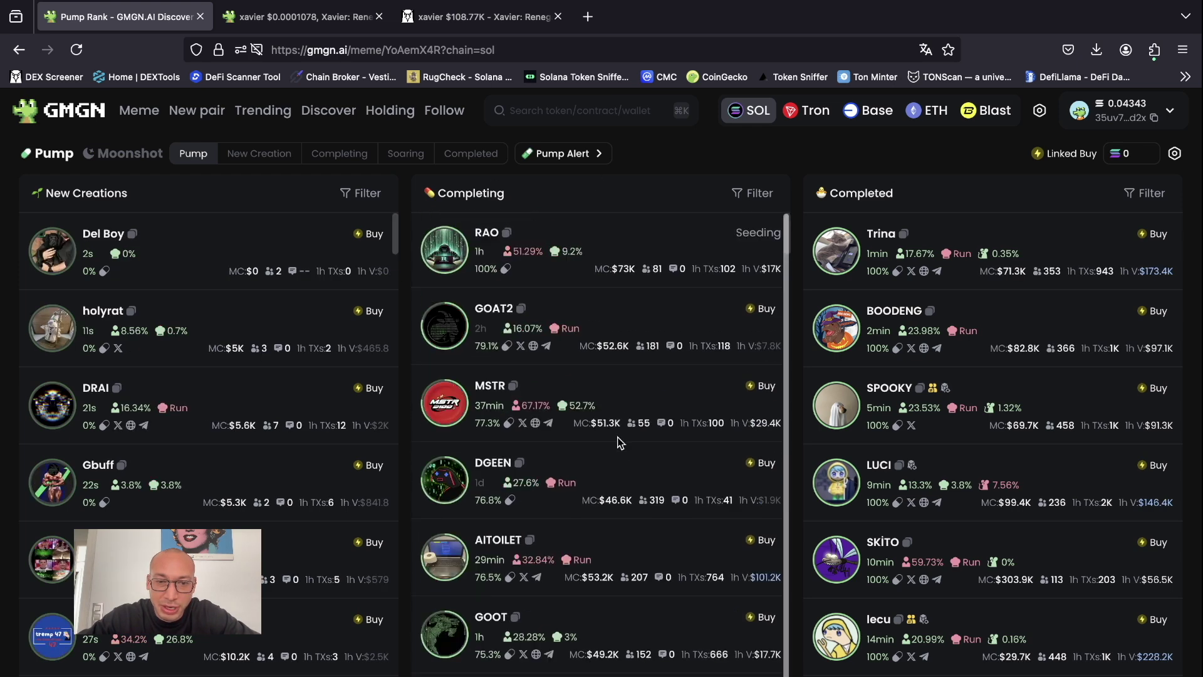
{"action": "scroll", "coordinate": [576, 351], "scroll_direction": "down", "scroll_amount": 1}
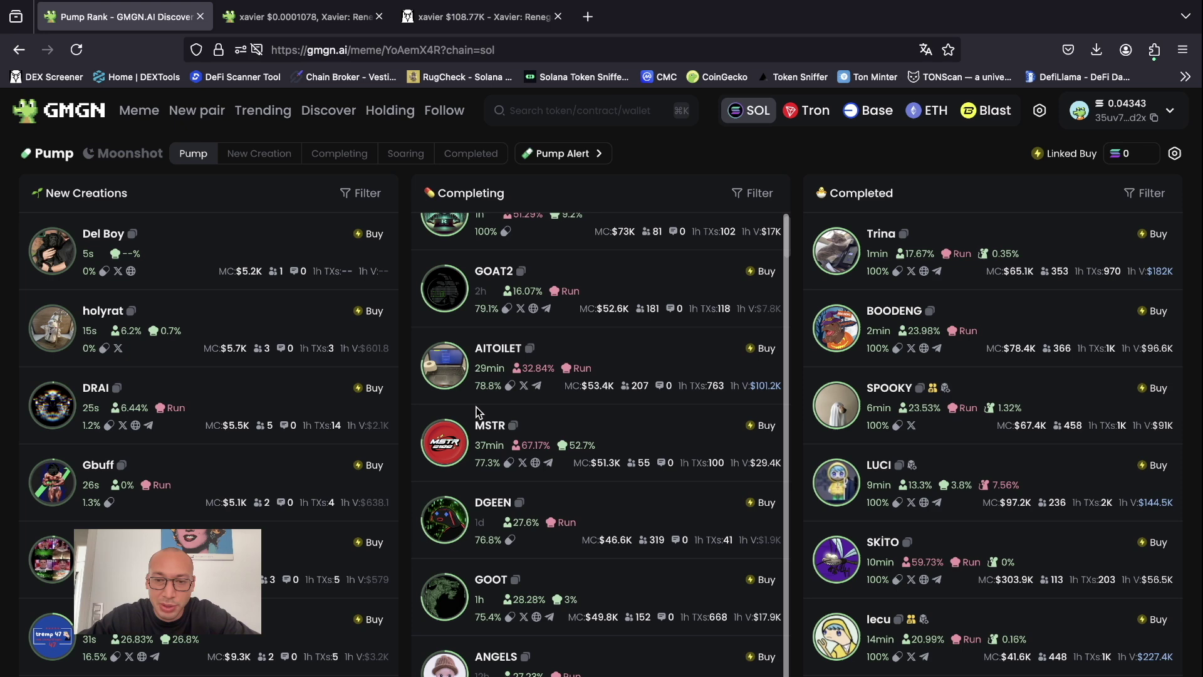
{"action": "scroll", "coordinate": [476, 411], "scroll_direction": "down", "scroll_amount": 3}
{"action": "scroll", "coordinate": [627, 432], "scroll_direction": "up", "scroll_amount": 4}
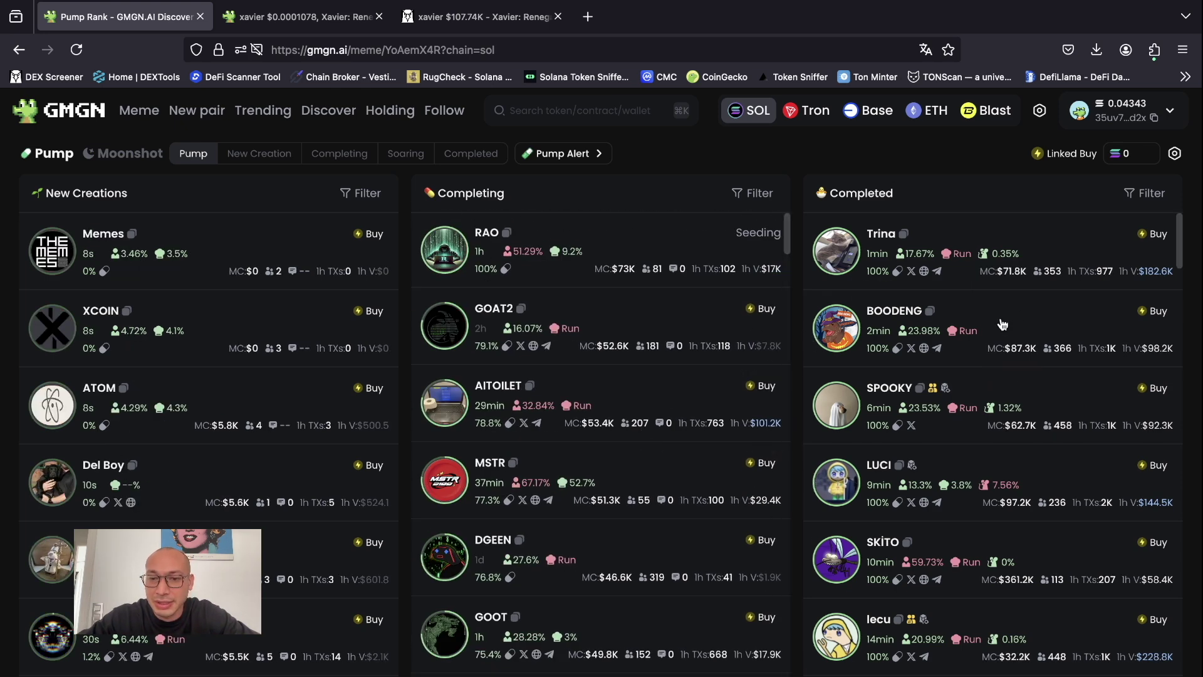
{"action": "scroll", "coordinate": [1001, 323], "scroll_direction": "down", "scroll_amount": 3}
{"action": "scroll", "coordinate": [1000, 323], "scroll_direction": "down", "scroll_amount": 3}
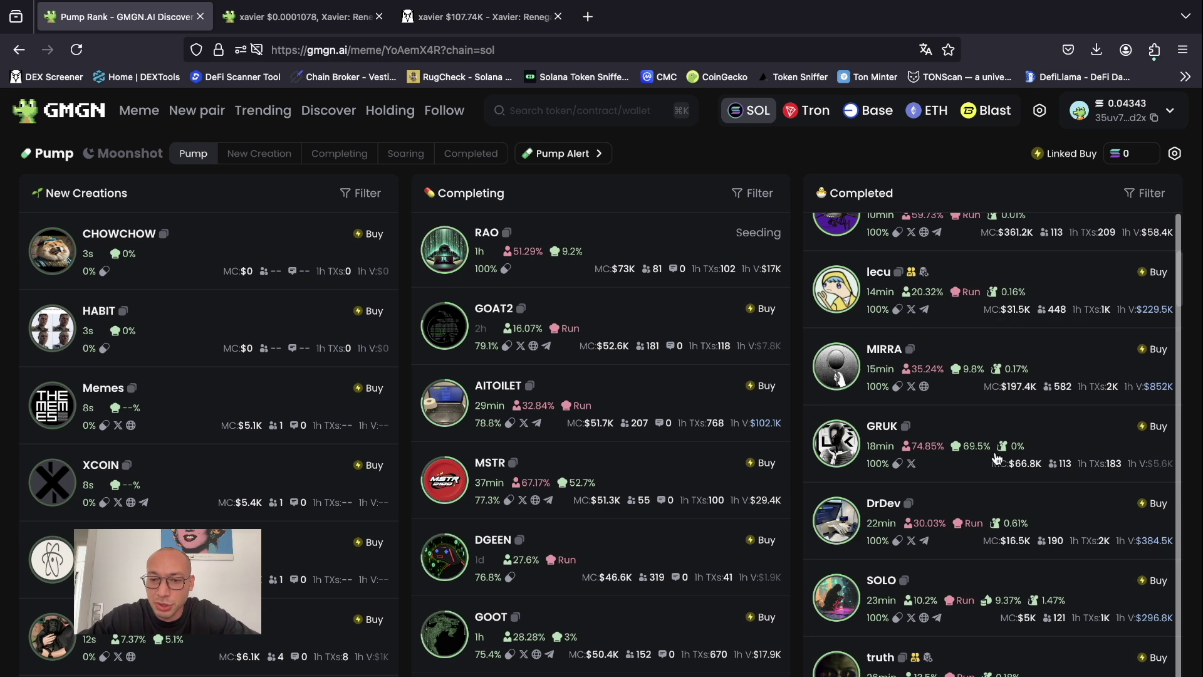
{"action": "scroll", "coordinate": [996, 456], "scroll_direction": "down", "scroll_amount": 3}
{"action": "scroll", "coordinate": [995, 439], "scroll_direction": "up", "scroll_amount": 10}
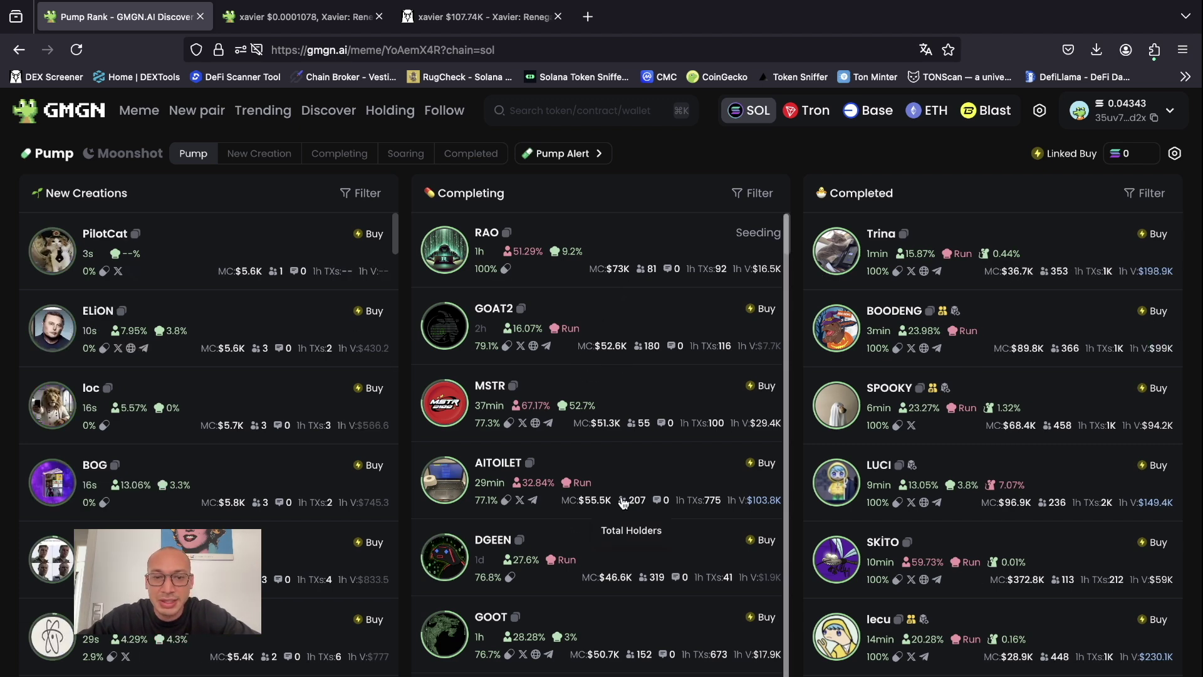
{"action": "scroll", "coordinate": [622, 501], "scroll_direction": "down", "scroll_amount": 5}
{"action": "scroll", "coordinate": [622, 501], "scroll_direction": "up", "scroll_amount": 5}
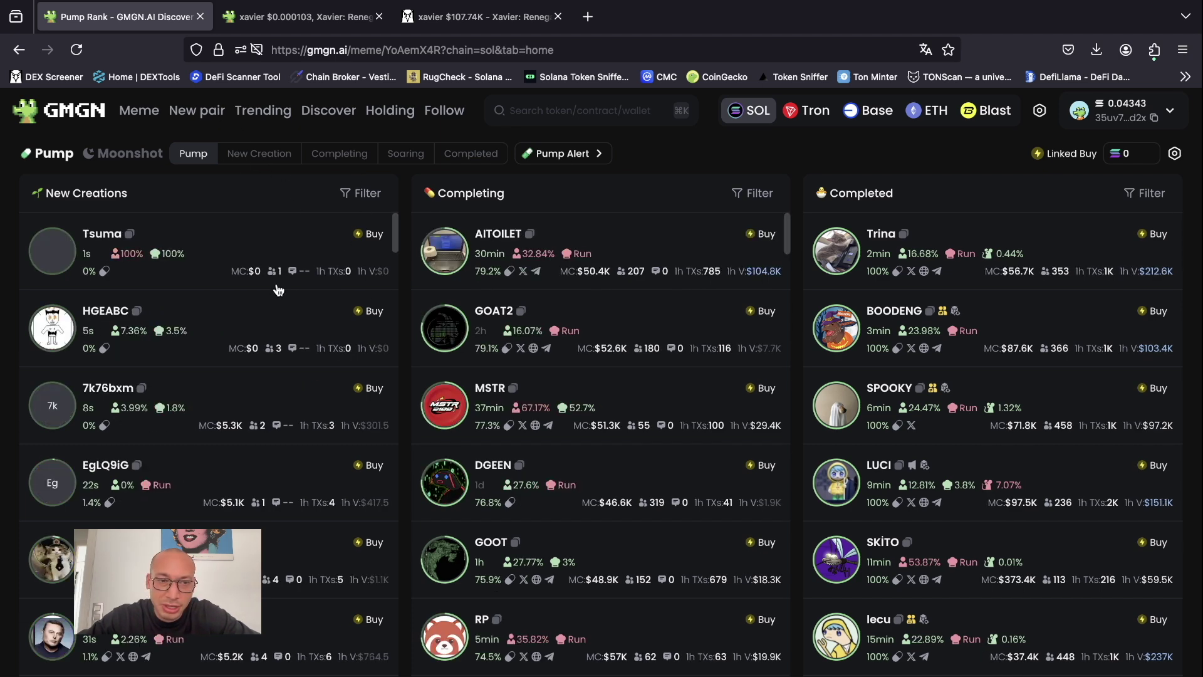
- Sort the Completing Pump tokens by age, newest first, and keep only those with at least 1 social
{"action": "left_click", "coordinate": [269, 161]}
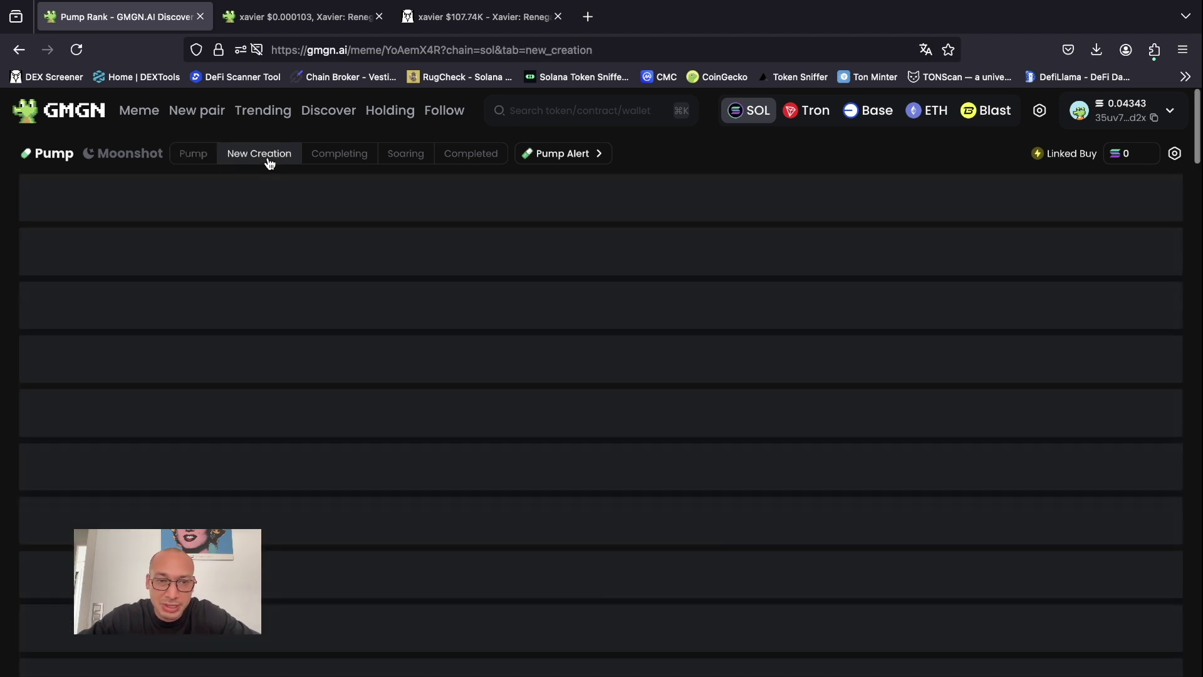
{"action": "left_click", "coordinate": [353, 156]}
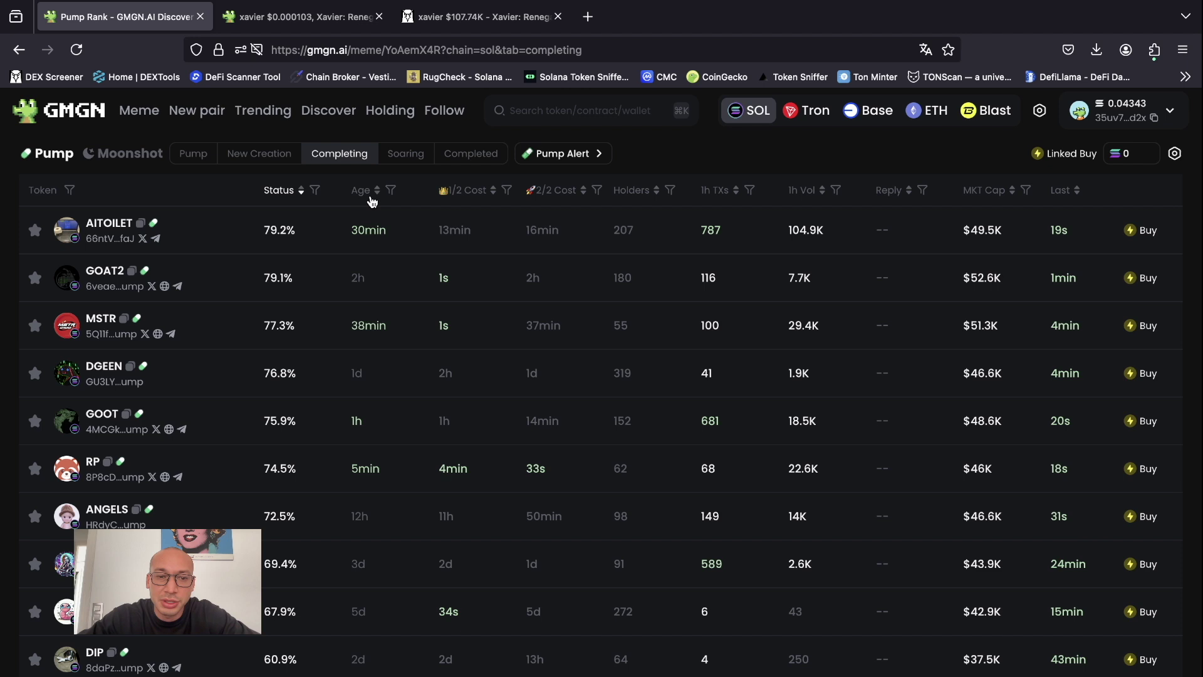
{"action": "left_click", "coordinate": [377, 190]}
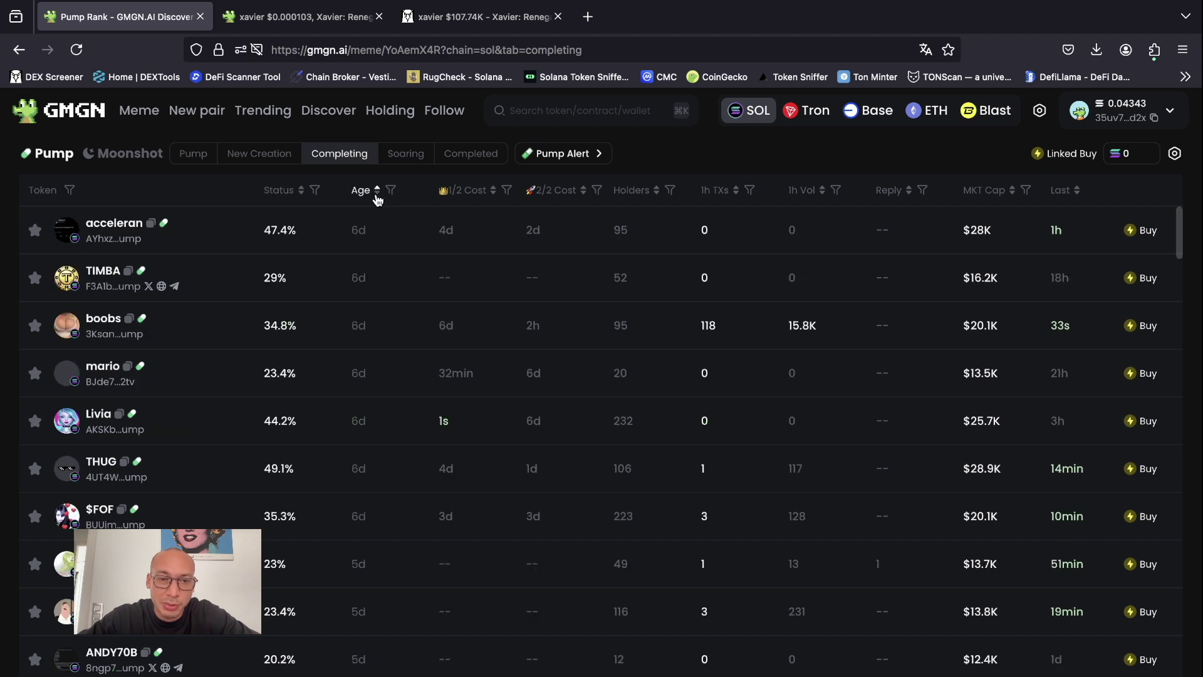
{"action": "left_click", "coordinate": [377, 191]}
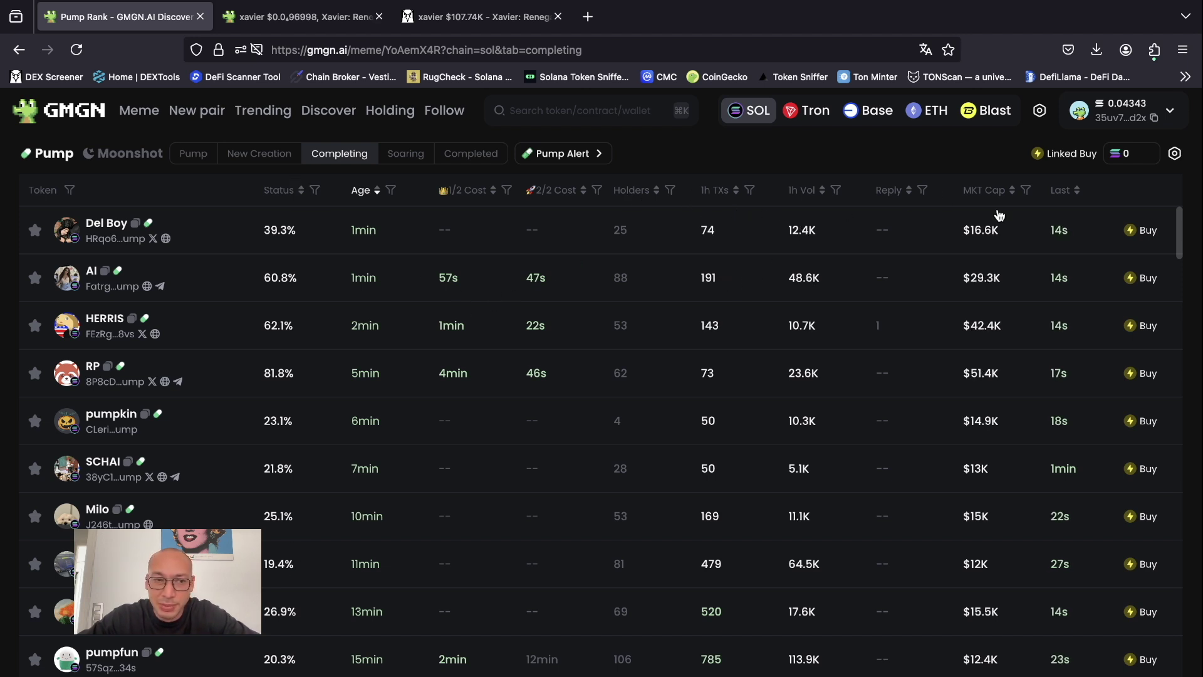
{"action": "left_click", "coordinate": [70, 190]}
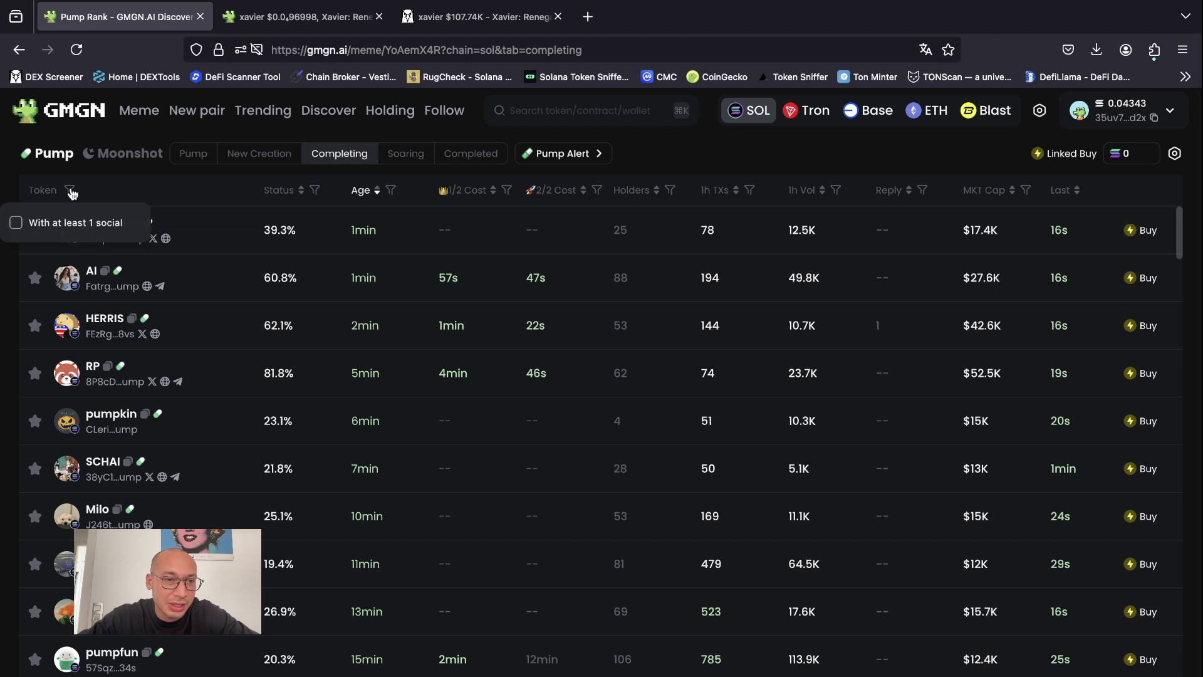
{"action": "left_click", "coordinate": [17, 223]}
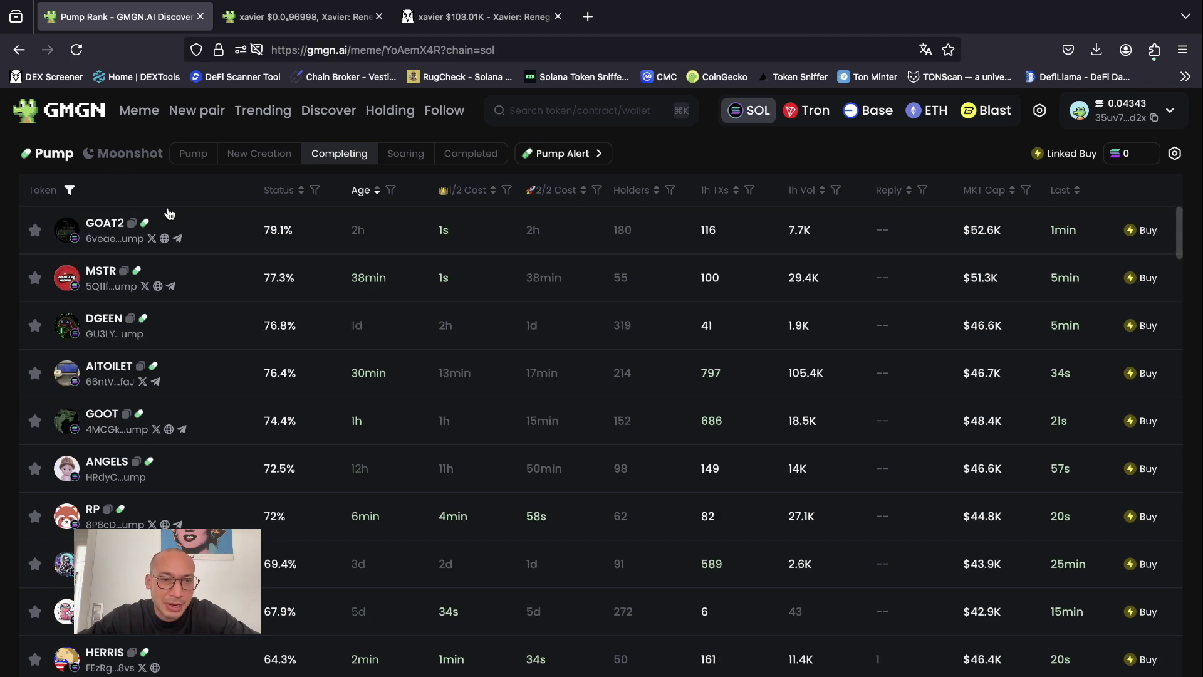
- Show the new pairs on Solana sorted by age, newest first, and look through the list
{"action": "left_click", "coordinate": [196, 110]}
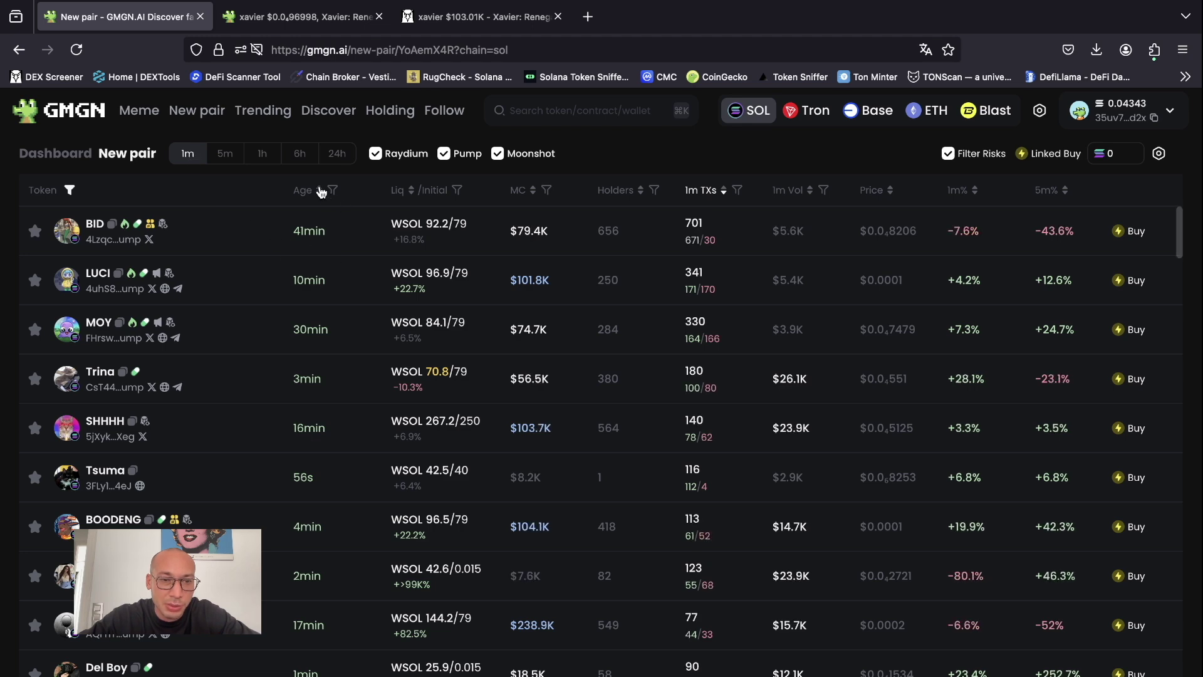
{"action": "left_click", "coordinate": [320, 190]}
{"action": "scroll", "coordinate": [332, 403], "scroll_direction": "down", "scroll_amount": 1}
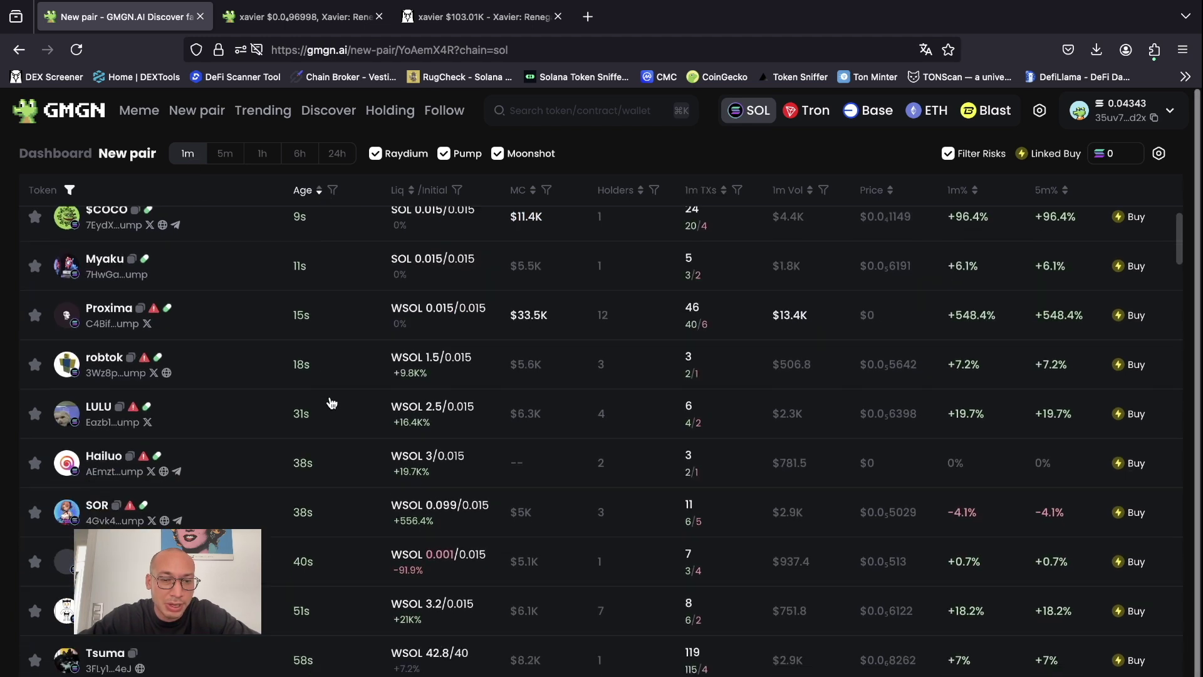
{"action": "scroll", "coordinate": [330, 400], "scroll_direction": "down", "scroll_amount": 6}
{"action": "scroll", "coordinate": [328, 397], "scroll_direction": "up", "scroll_amount": 8}
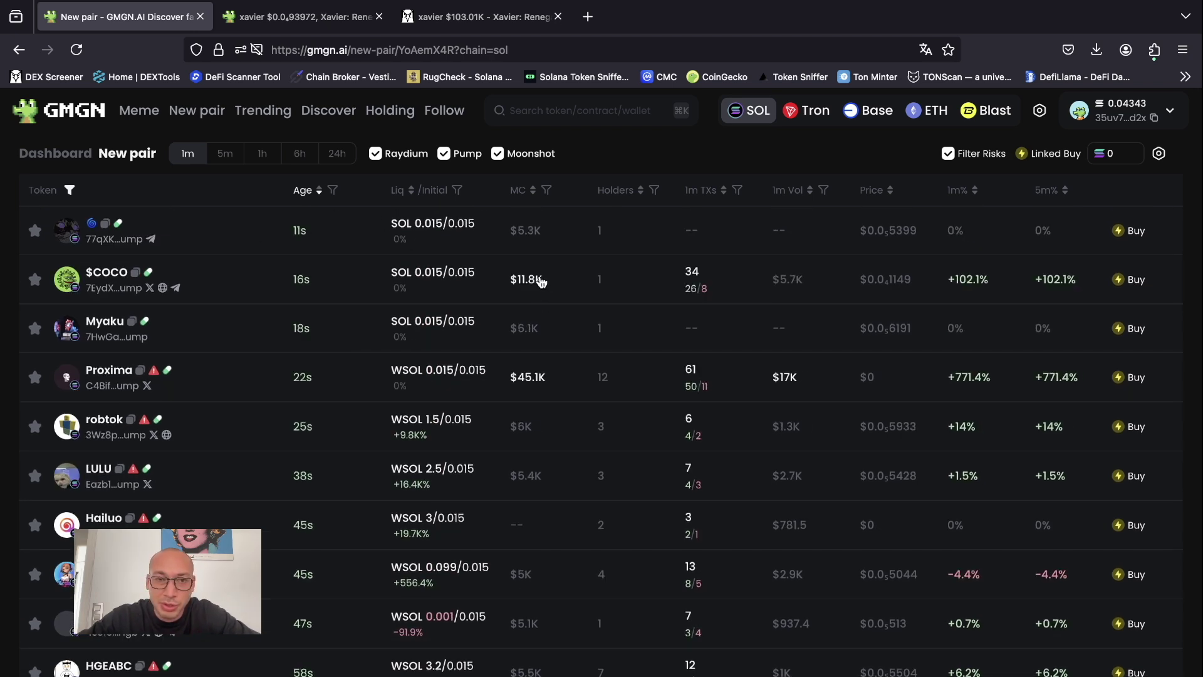
- Check the xavier/SOL chart on DEX Screener, and return to GMGN to look through the newest pairs
{"action": "left_click", "coordinate": [495, 17]}
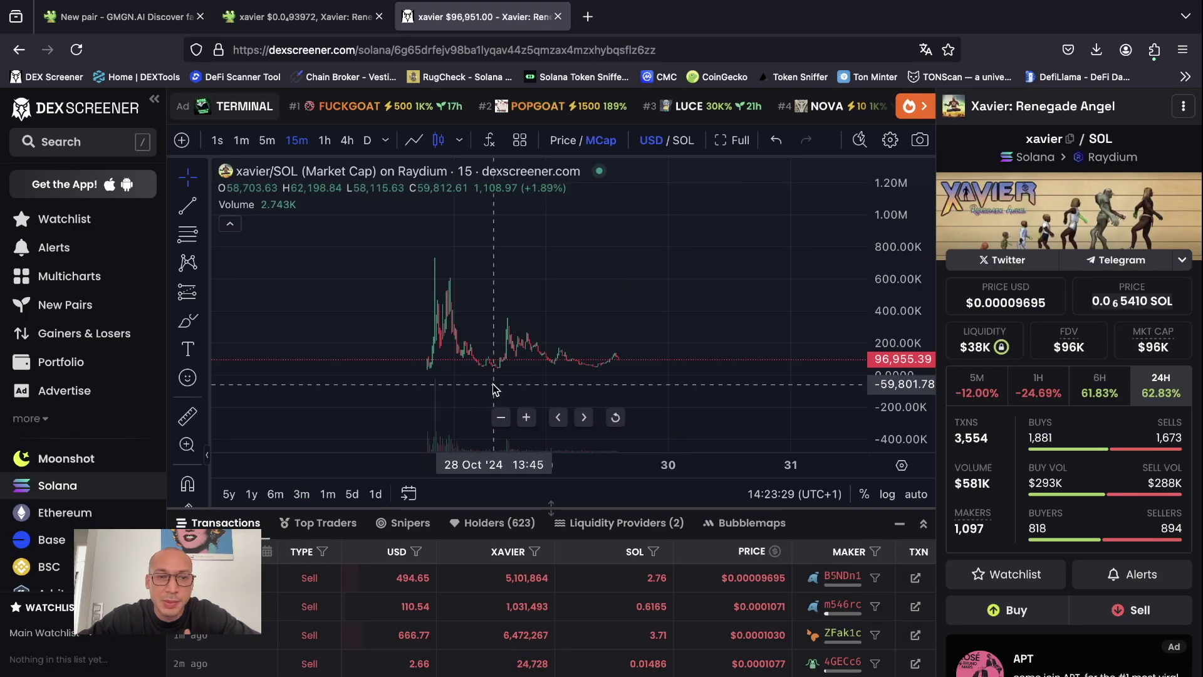
{"action": "left_click", "coordinate": [125, 18]}
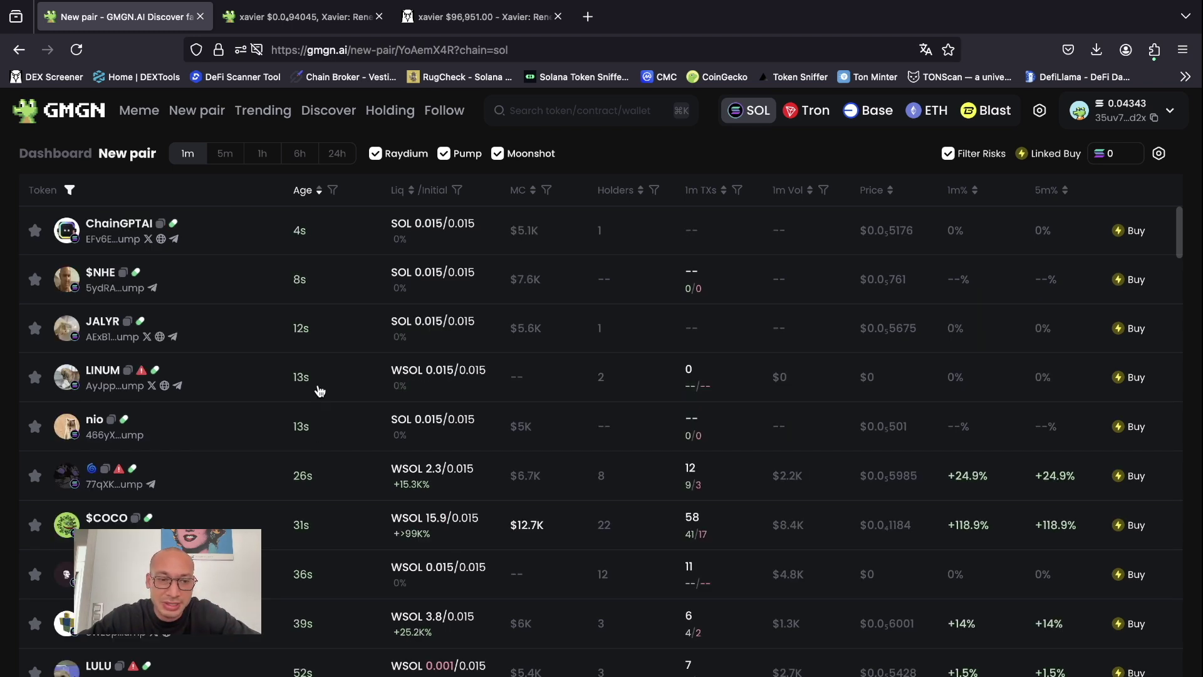
{"action": "scroll", "coordinate": [317, 390], "scroll_direction": "down", "scroll_amount": 5}
{"action": "scroll", "coordinate": [317, 390], "scroll_direction": "up", "scroll_amount": 5}
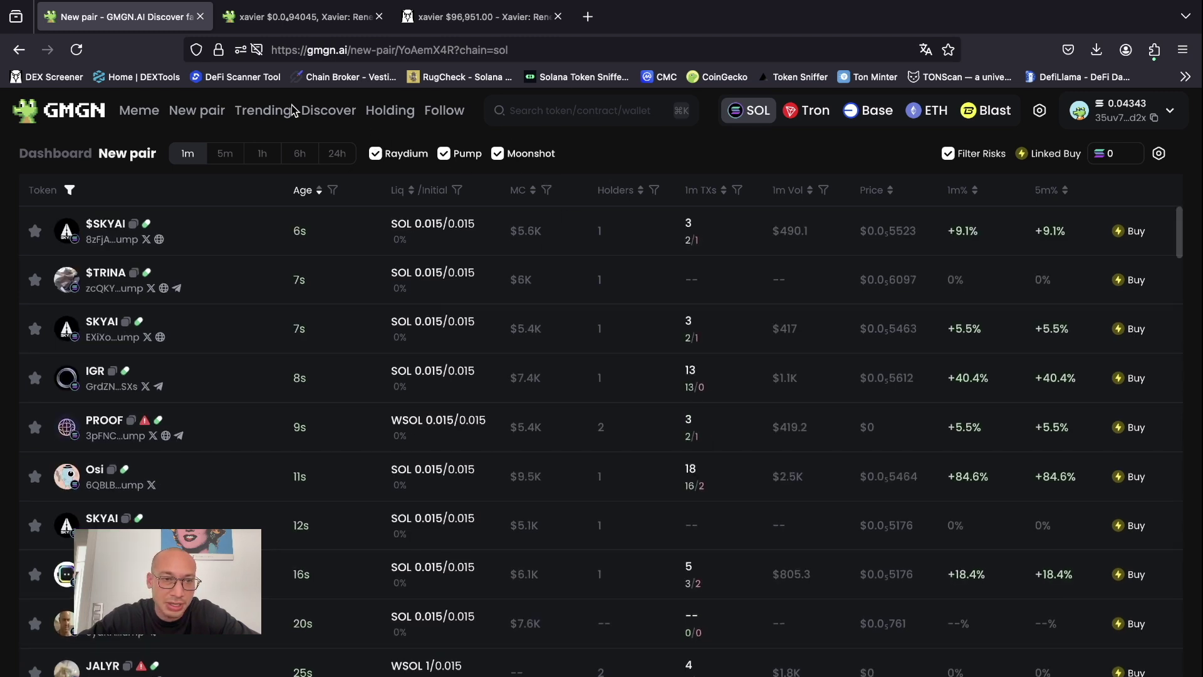
- View the trending Solana tokens, and open the Discover page to look through the wallets ranked by 7D PnL
{"action": "left_click", "coordinate": [269, 113]}
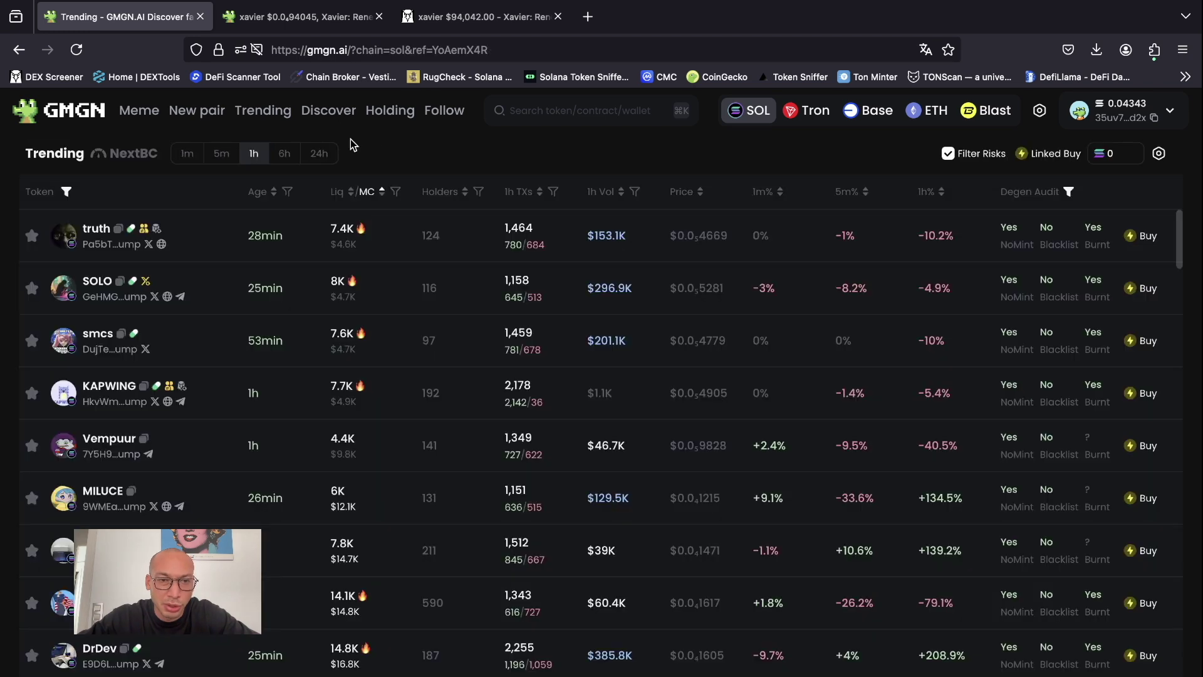
{"action": "left_click", "coordinate": [342, 111]}
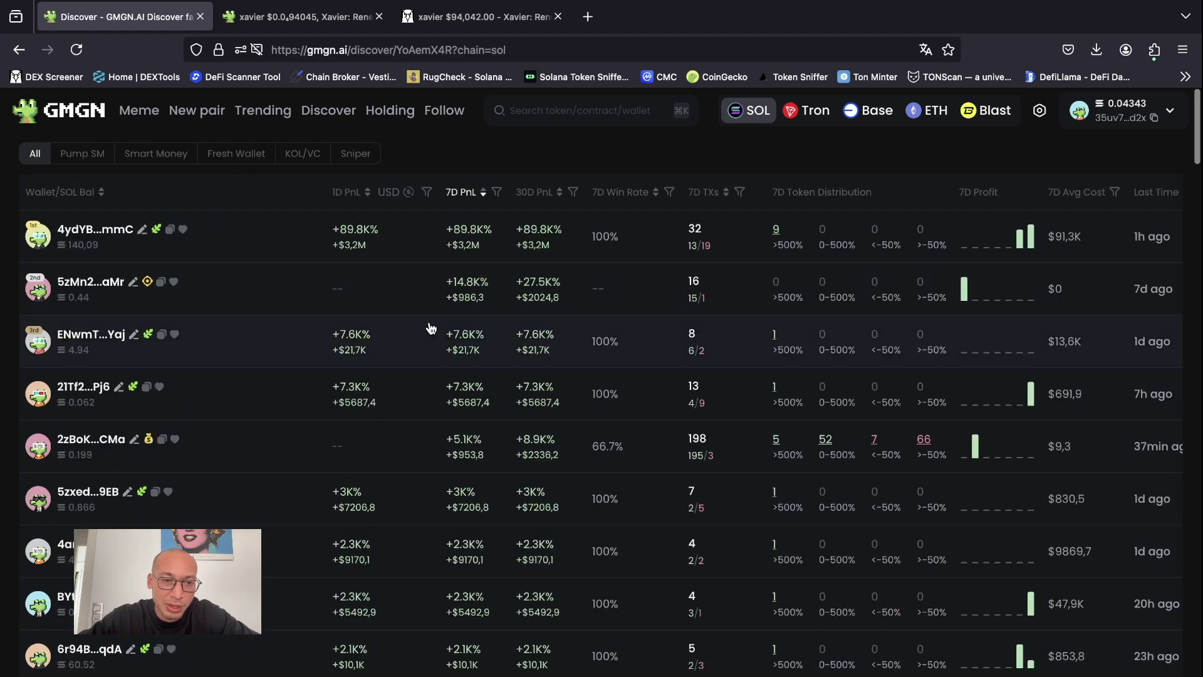
{"action": "scroll", "coordinate": [430, 329], "scroll_direction": "down", "scroll_amount": 1}
{"action": "scroll", "coordinate": [174, 506], "scroll_direction": "down", "scroll_amount": 10}
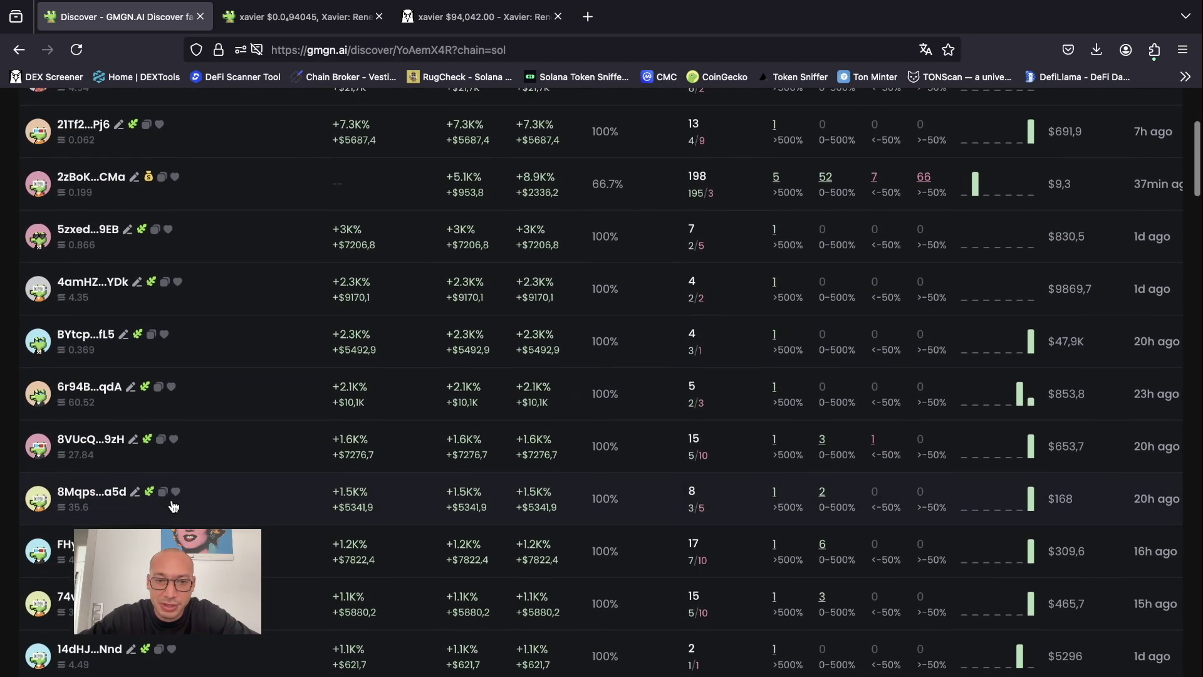
{"action": "scroll", "coordinate": [197, 482], "scroll_direction": "up", "scroll_amount": 10}
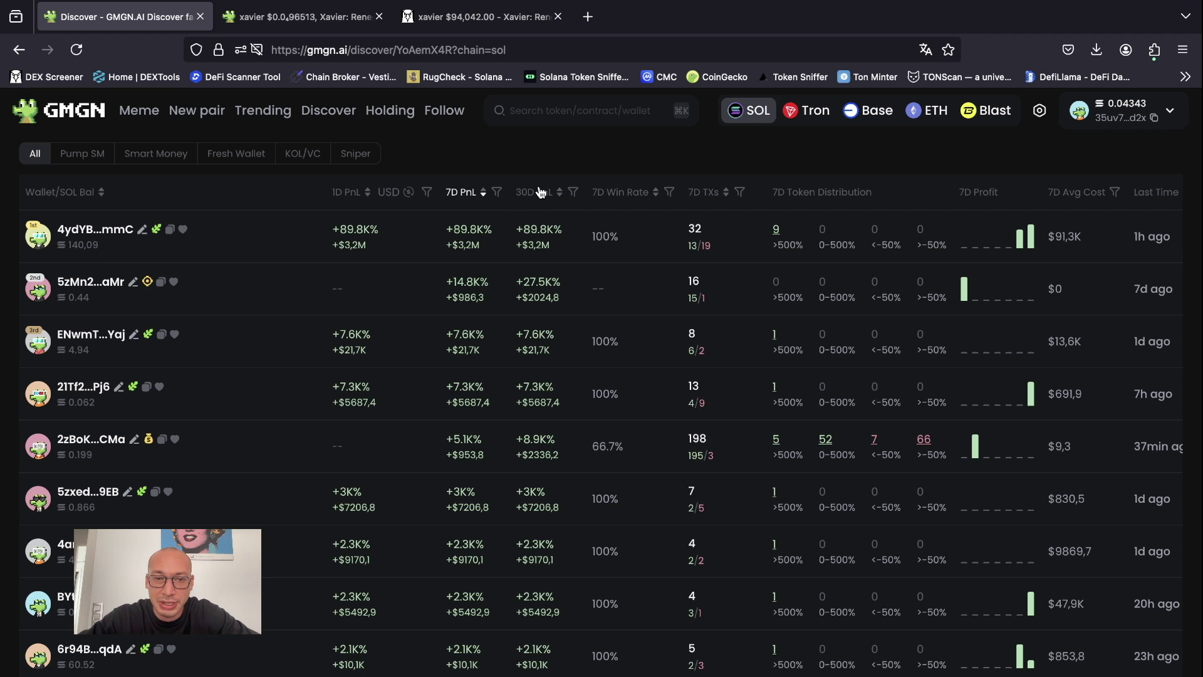
- View the Discover wallets by the Smart Money, Fresh Wallet and KOL/VC categories, and look through the KOL/VC wallets
{"action": "left_click", "coordinate": [161, 153]}
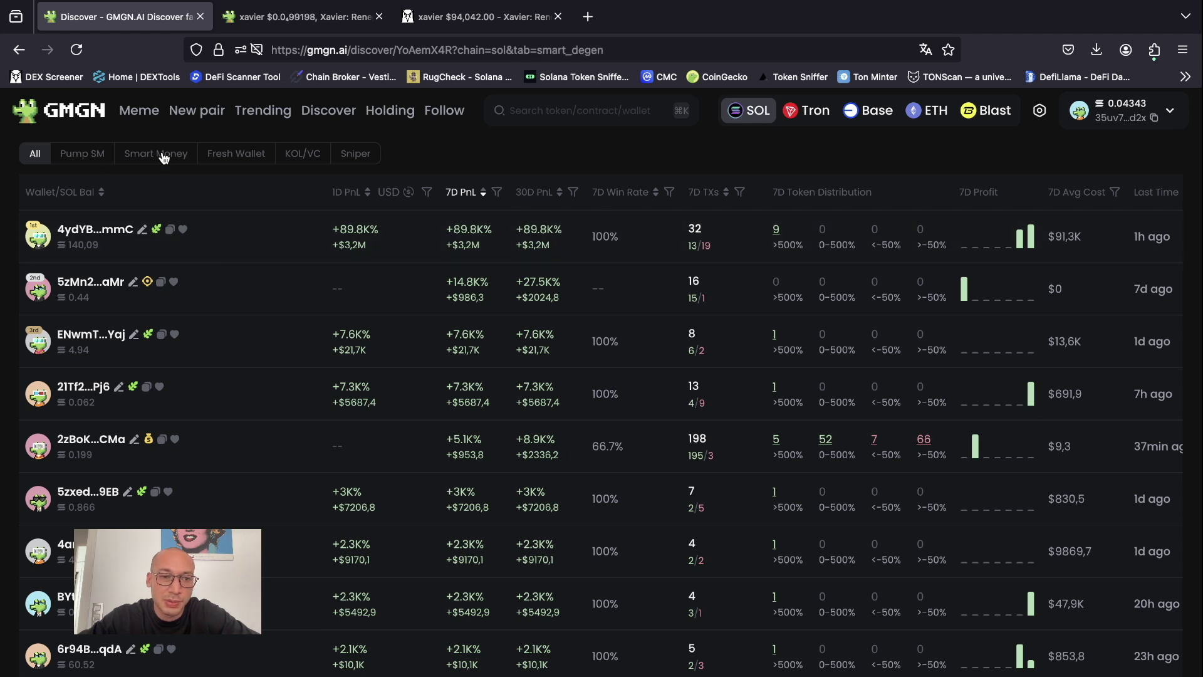
{"action": "left_click", "coordinate": [239, 156]}
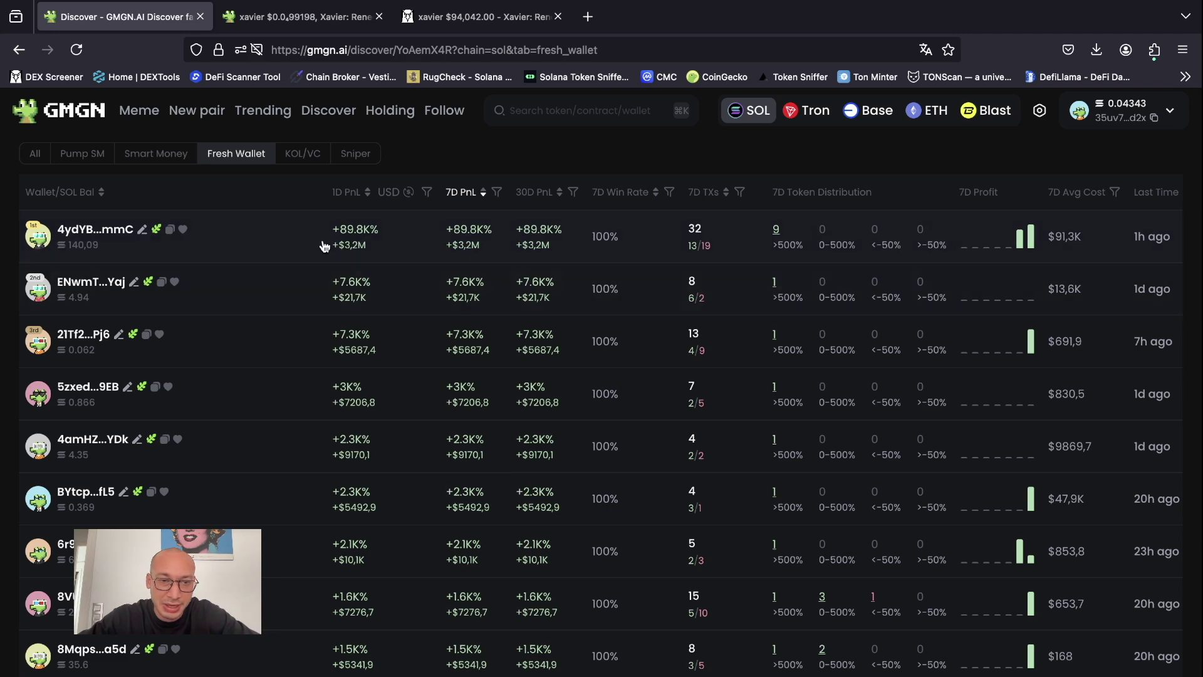
{"action": "left_click", "coordinate": [305, 154]}
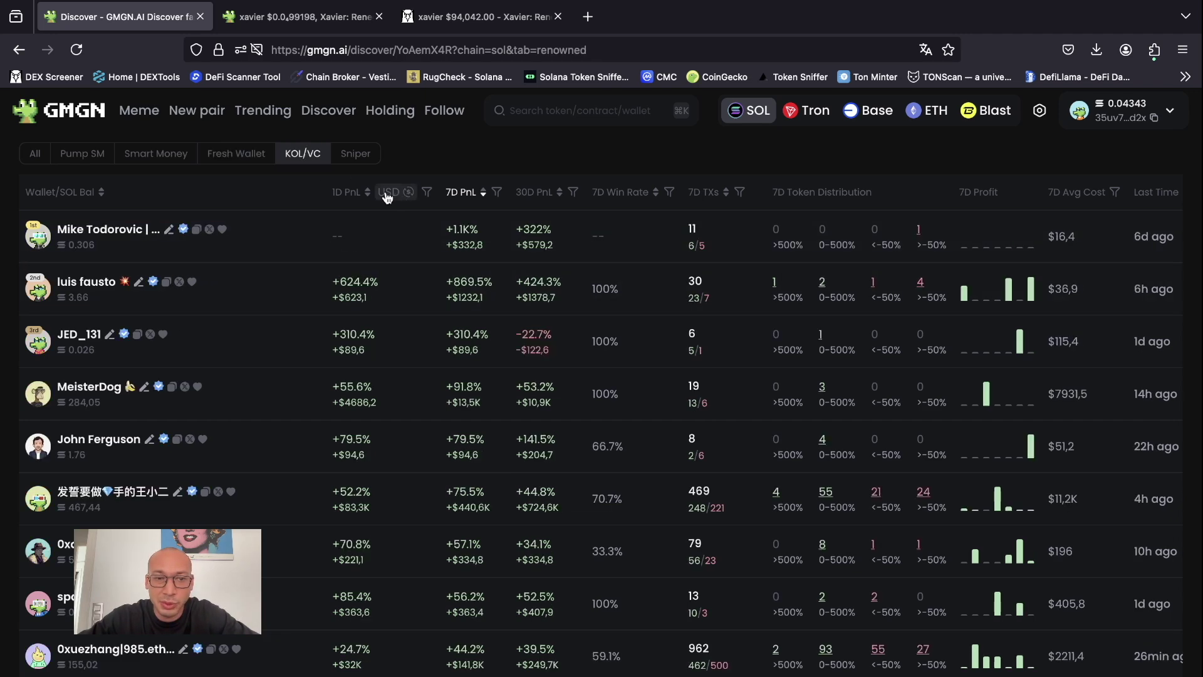
{"action": "scroll", "coordinate": [416, 430], "scroll_direction": "down", "scroll_amount": 10}
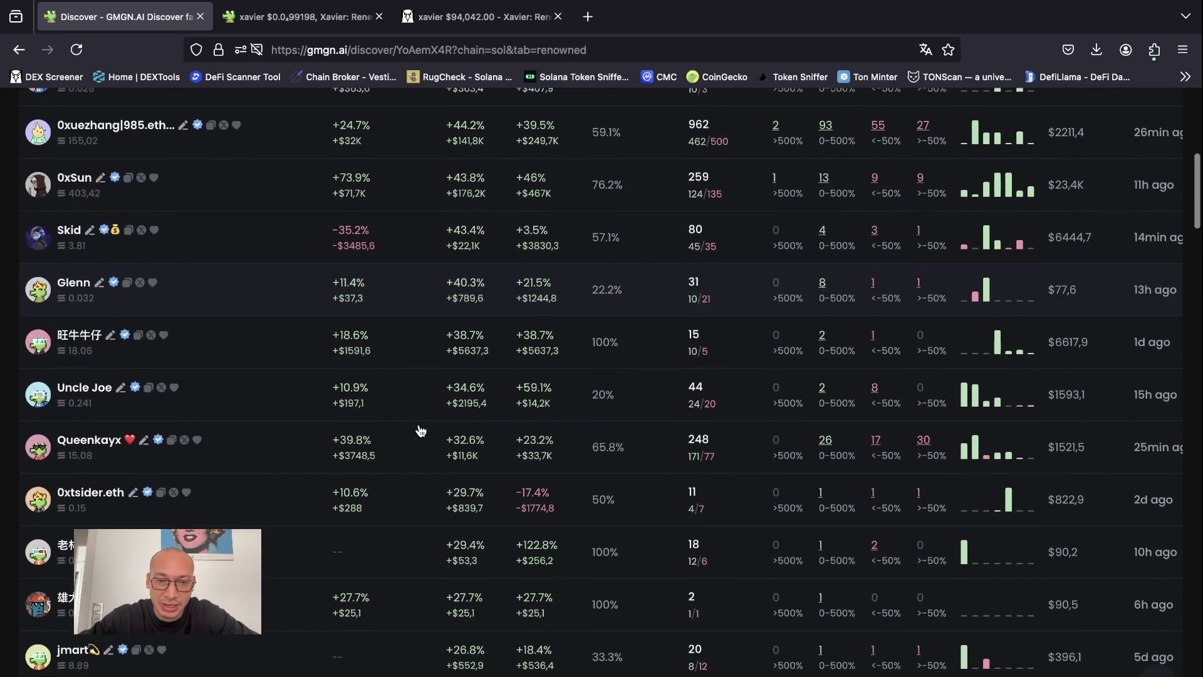
{"action": "scroll", "coordinate": [416, 430], "scroll_direction": "up", "scroll_amount": 10}
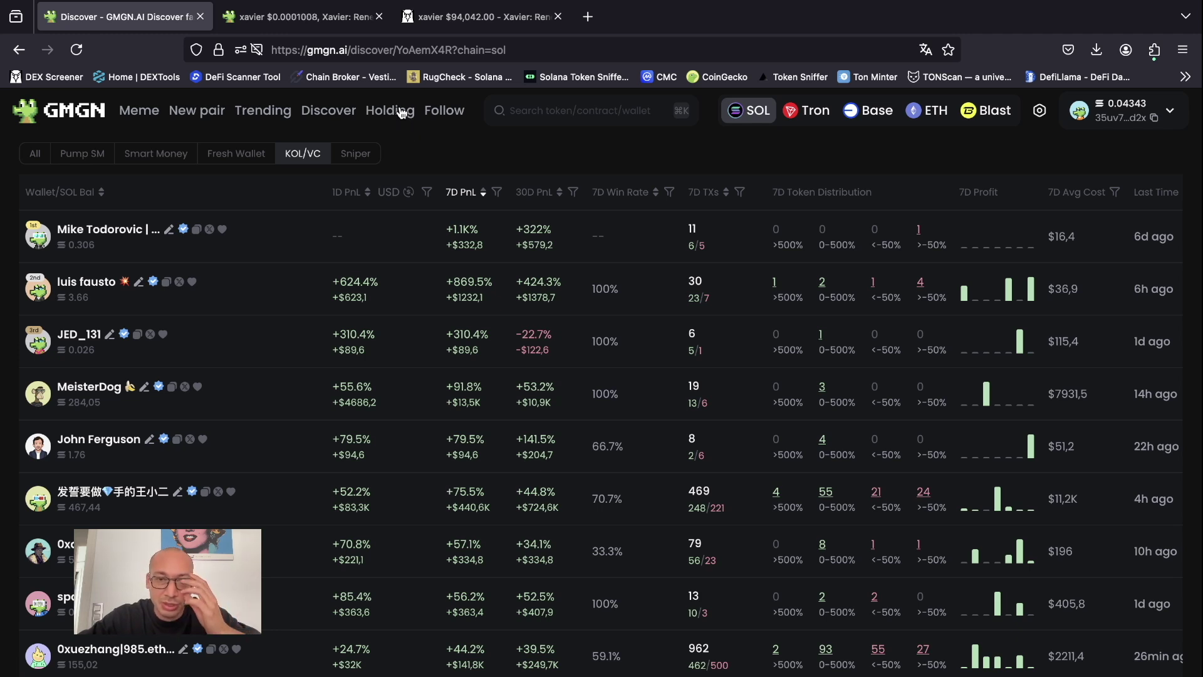
- View the Follow page's watchlist, and display the trending tokens for the Tron and Base chains
{"action": "left_click", "coordinate": [452, 110]}
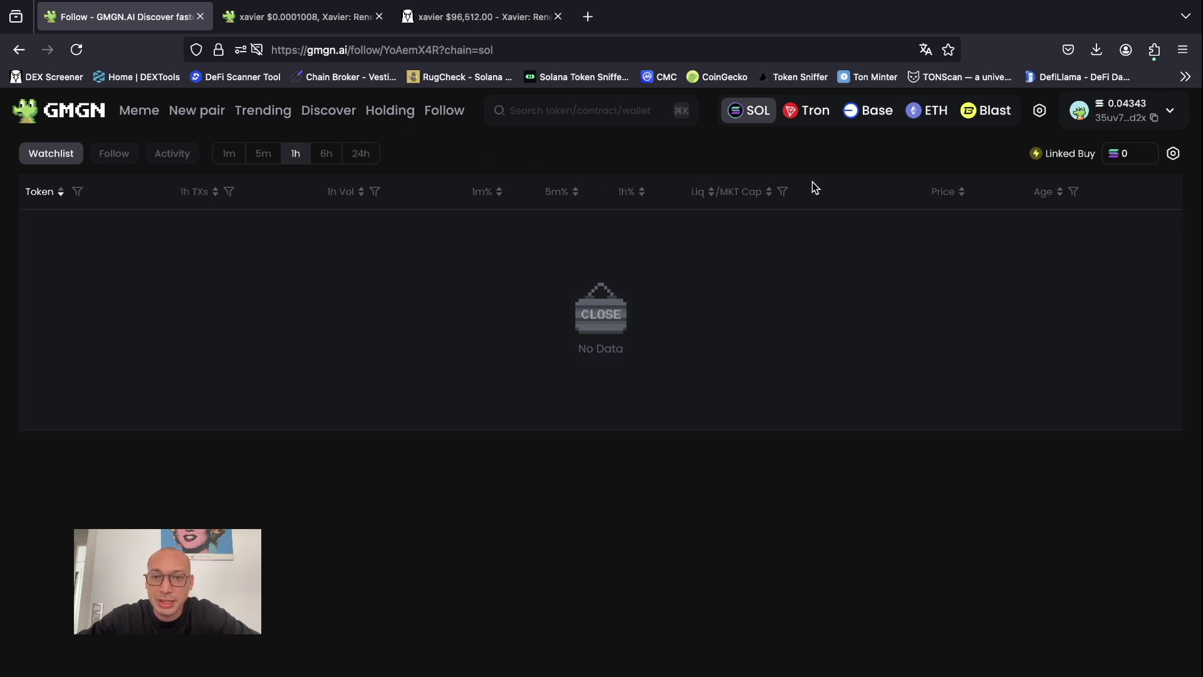
{"action": "left_click", "coordinate": [806, 113]}
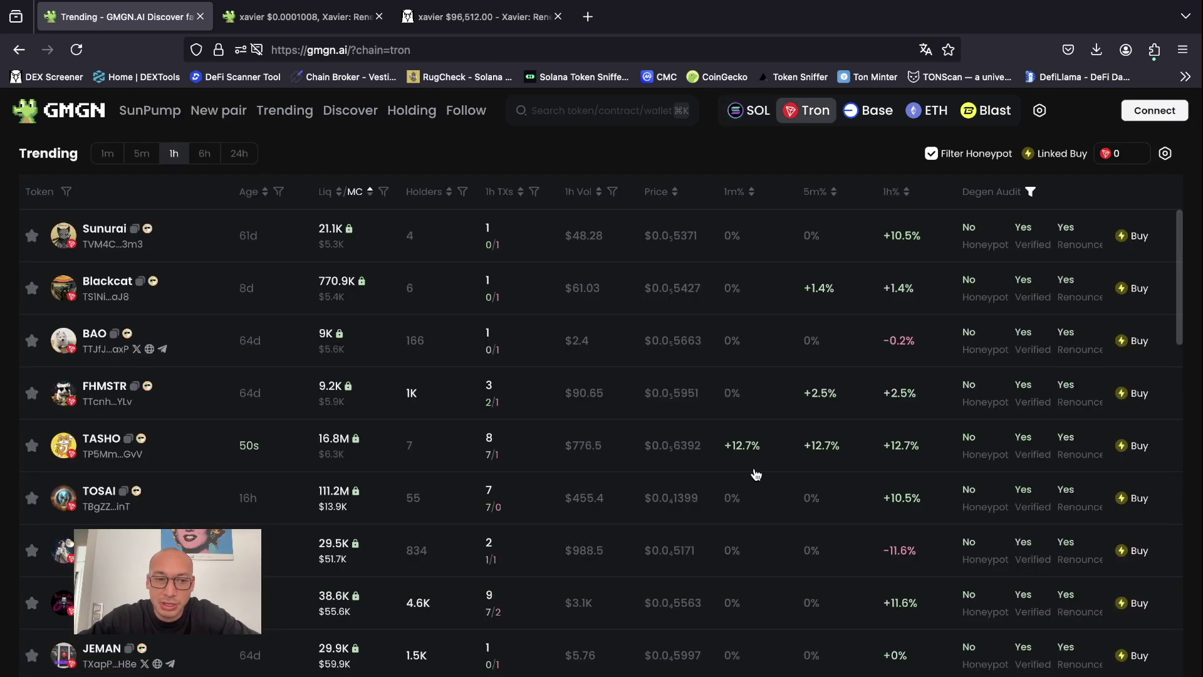
{"action": "left_click", "coordinate": [870, 114]}
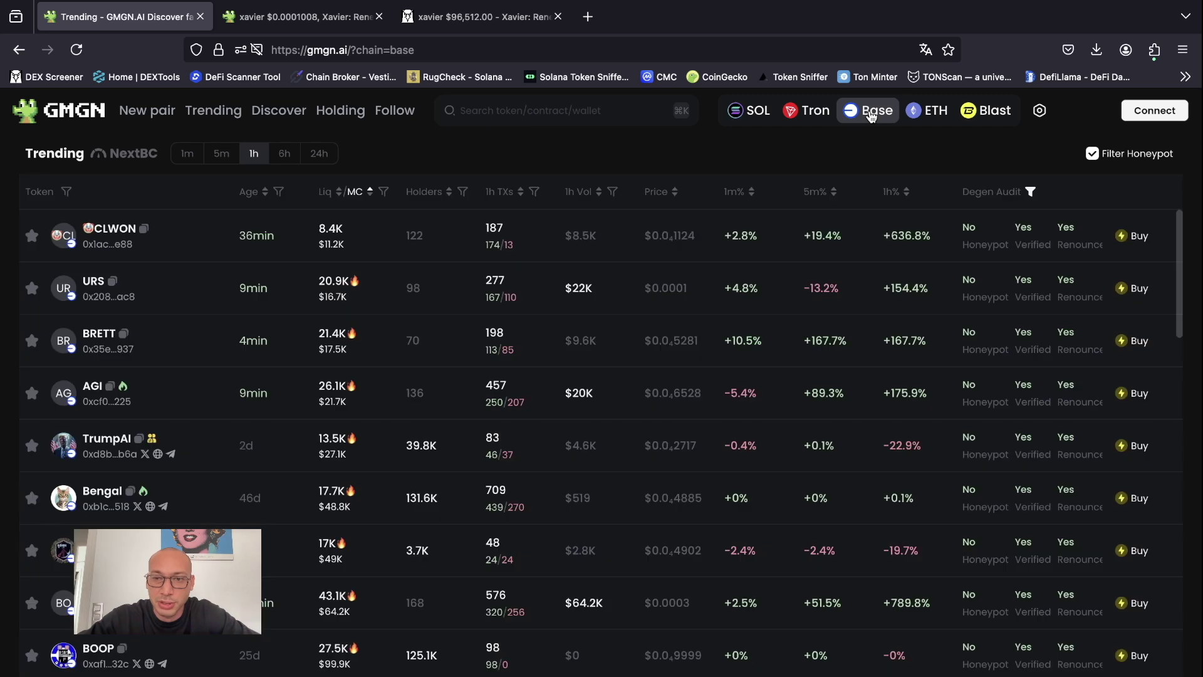
- Display the trending tokens for the ETH chain, and switch back to SOL to open the Meme page's Pump overview
{"action": "left_click", "coordinate": [935, 118]}
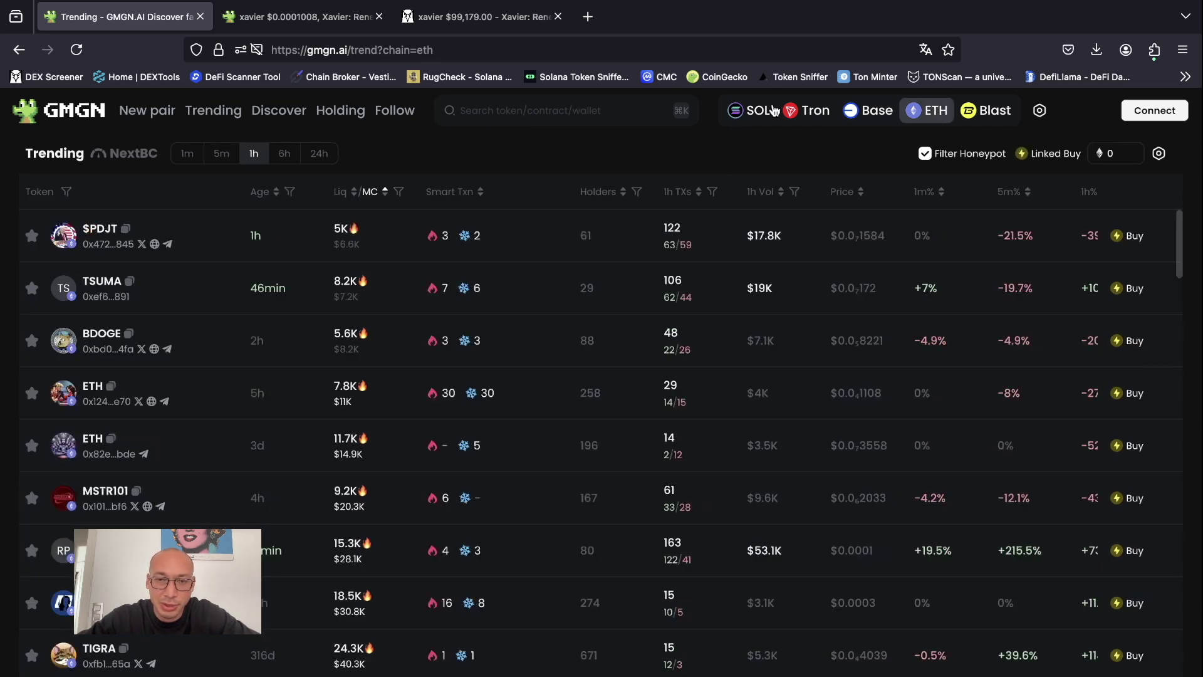
{"action": "left_click", "coordinate": [743, 112]}
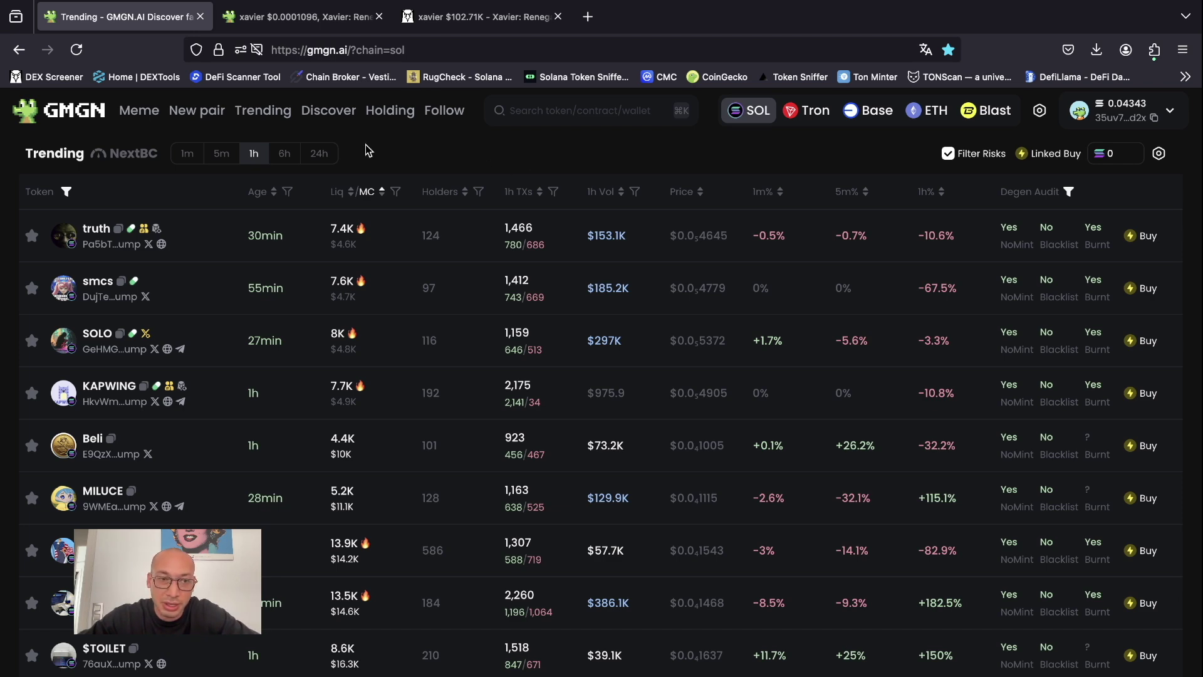
{"action": "left_click", "coordinate": [139, 110]}
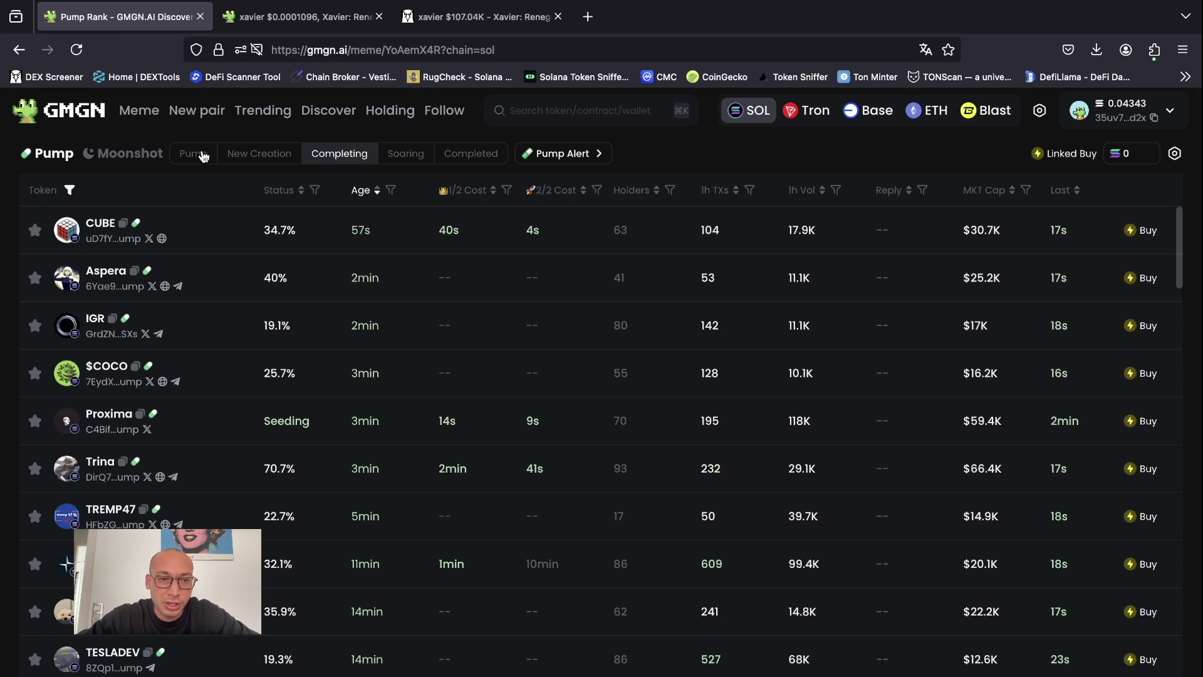
{"action": "left_click", "coordinate": [194, 153]}
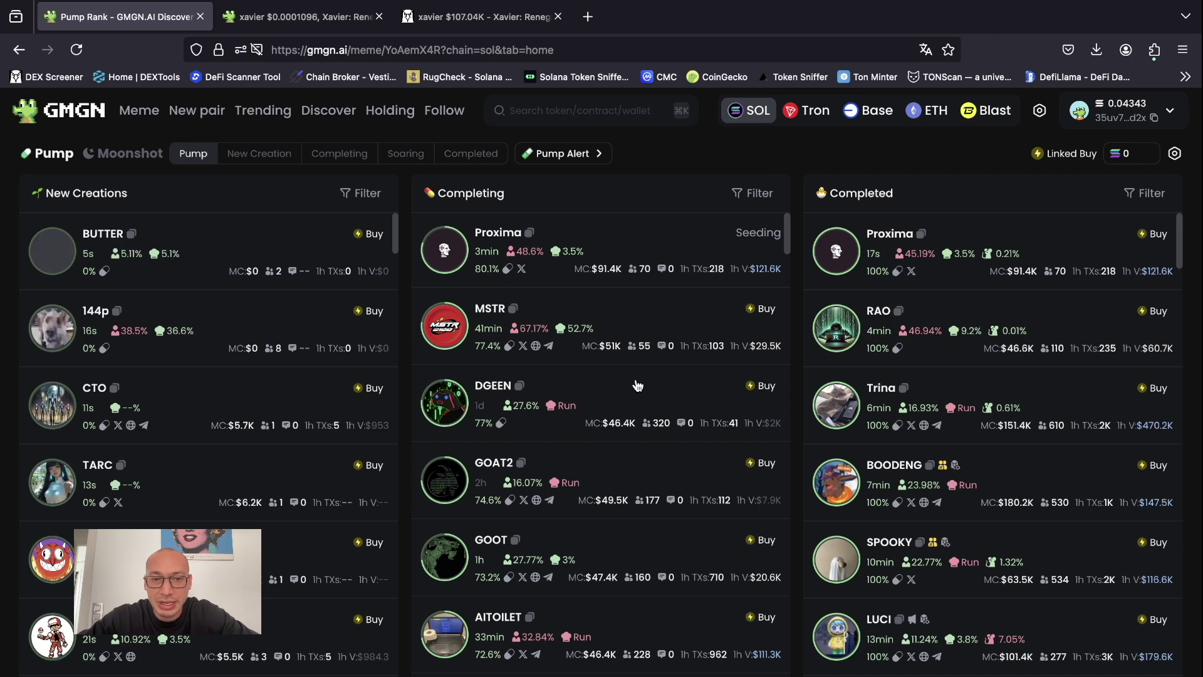
- Look through the Completing tokens in the Pump overview, comparing their progress, holders and market cap, and return to the start of the list
{"action": "scroll", "coordinate": [567, 371], "scroll_direction": "down", "scroll_amount": 5}
{"action": "scroll", "coordinate": [566, 372], "scroll_direction": "down", "scroll_amount": 5}
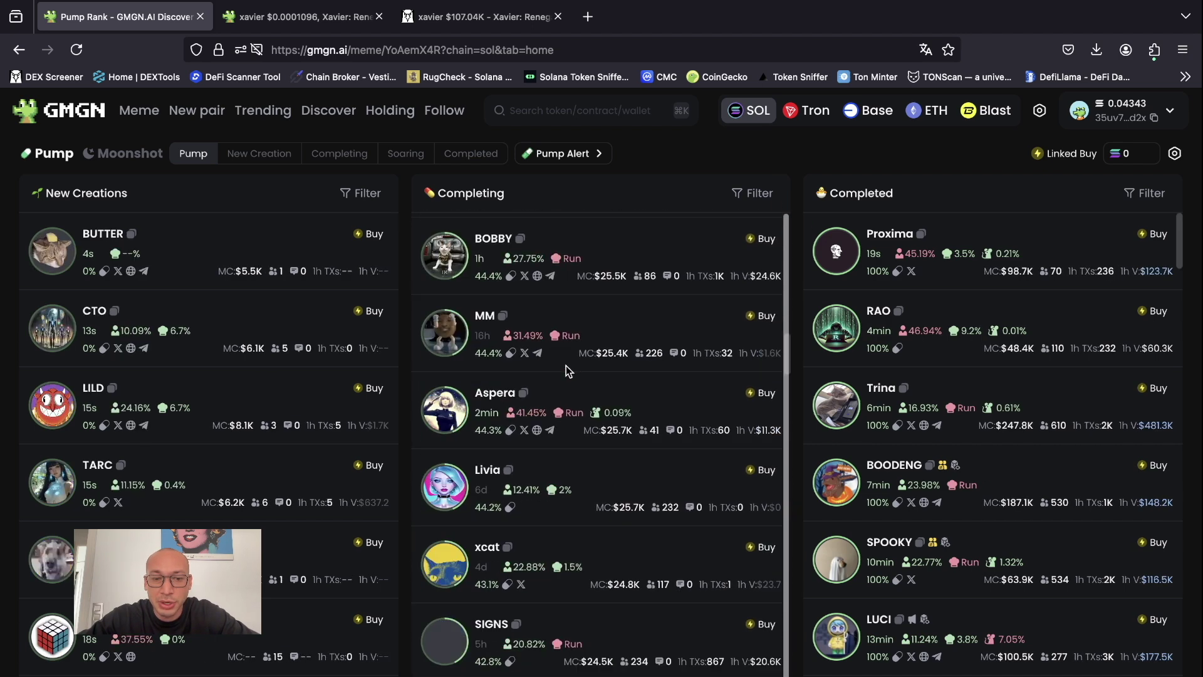
{"action": "scroll", "coordinate": [599, 466], "scroll_direction": "down", "scroll_amount": 3}
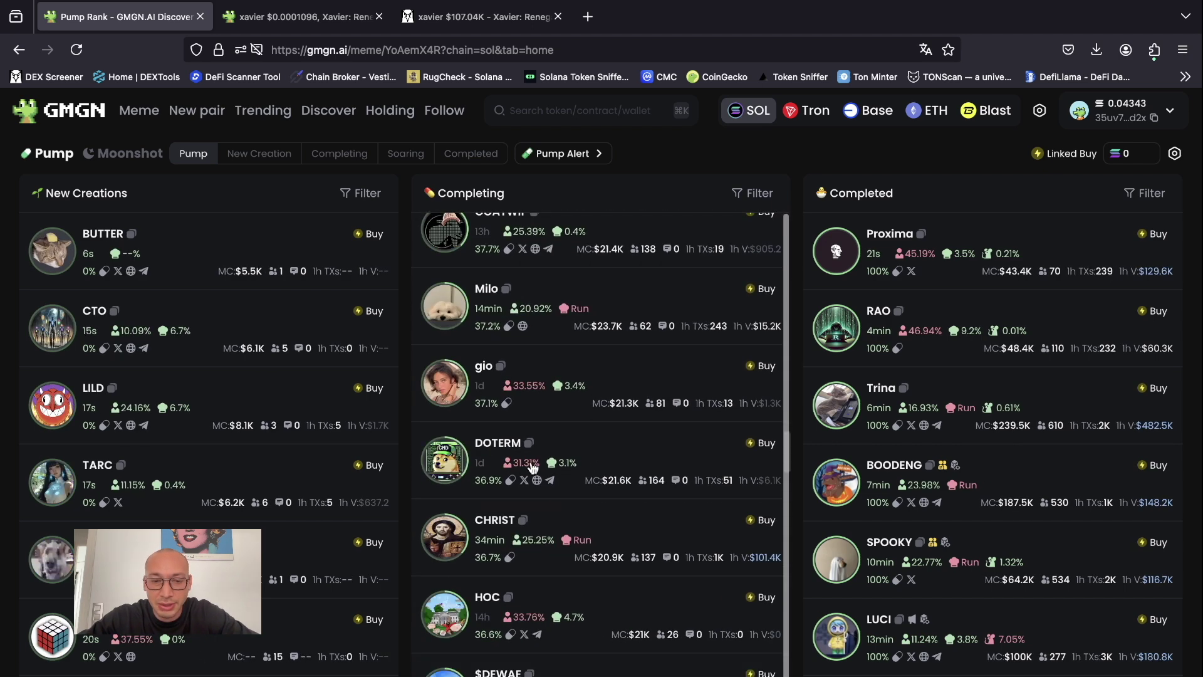
{"action": "scroll", "coordinate": [551, 467], "scroll_direction": "down", "scroll_amount": 1}
{"action": "scroll", "coordinate": [531, 467], "scroll_direction": "down", "scroll_amount": 2}
{"action": "scroll", "coordinate": [531, 467], "scroll_direction": "down", "scroll_amount": 2}
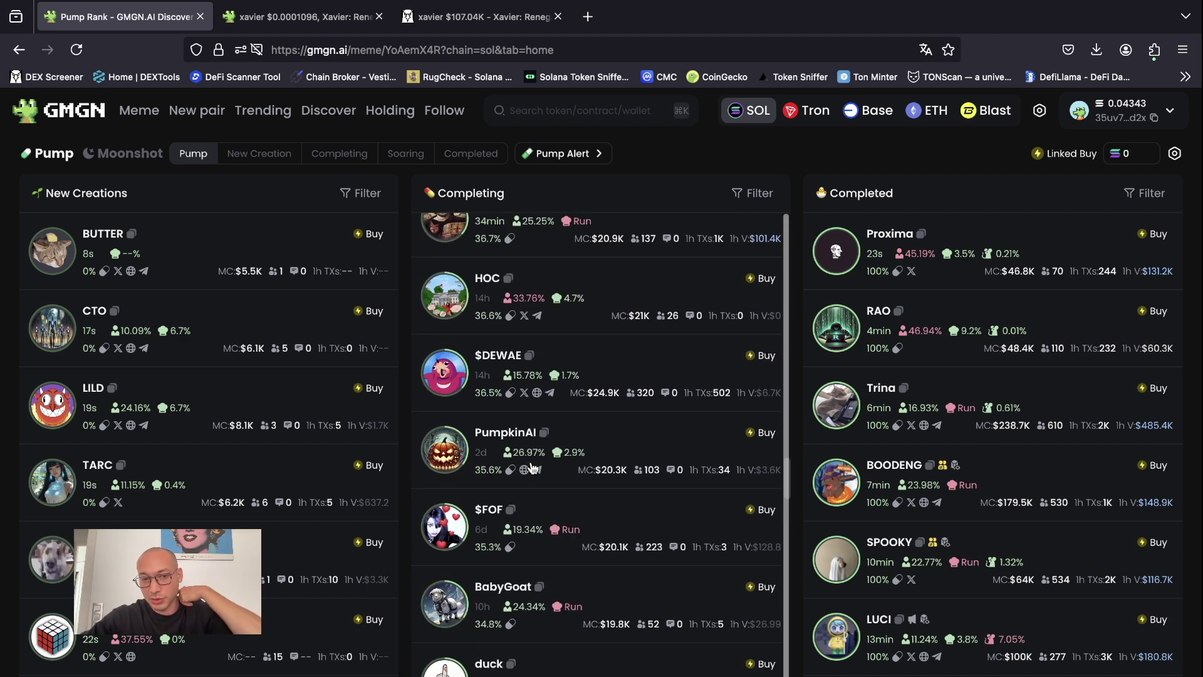
{"action": "scroll", "coordinate": [529, 492], "scroll_direction": "down", "scroll_amount": 1}
{"action": "scroll", "coordinate": [523, 530], "scroll_direction": "up", "scroll_amount": 5}
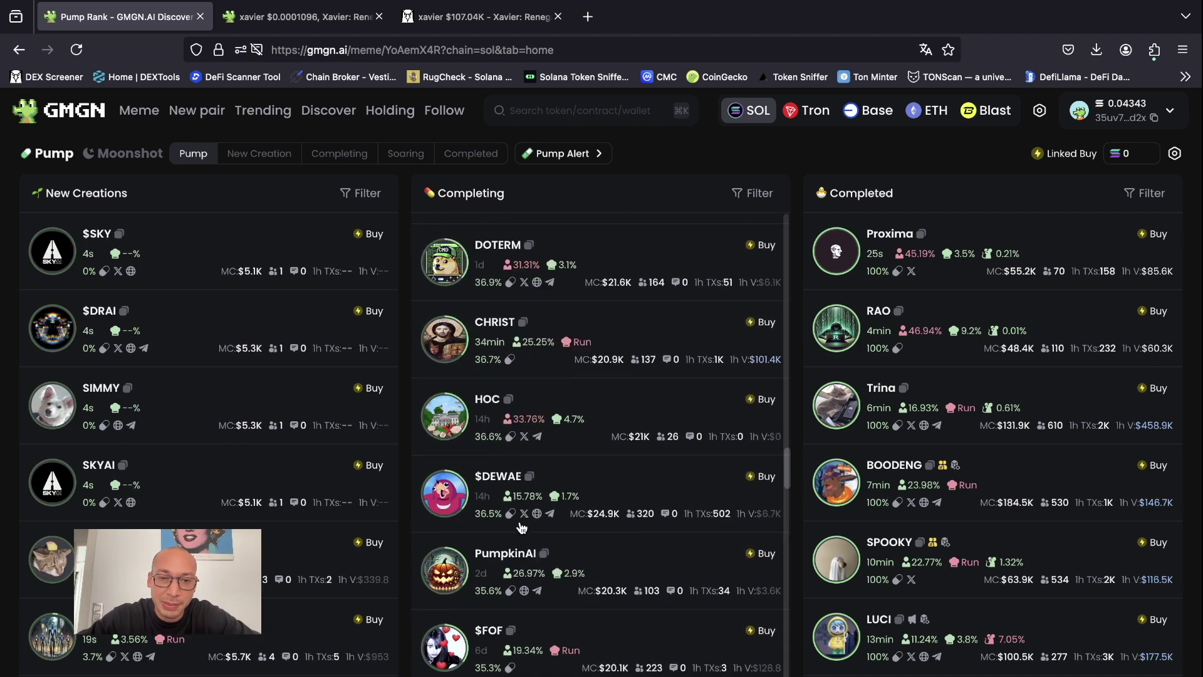
{"action": "scroll", "coordinate": [514, 407], "scroll_direction": "up", "scroll_amount": 5}
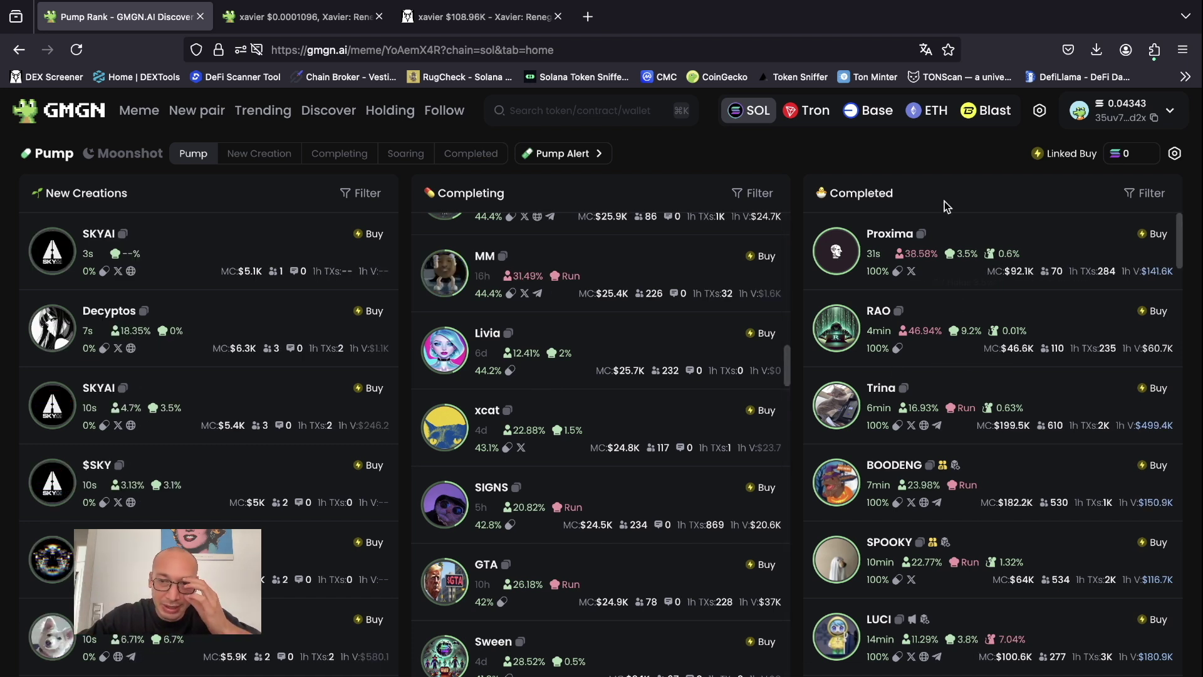
{"action": "scroll", "coordinate": [602, 410], "scroll_direction": "up", "scroll_amount": 5}
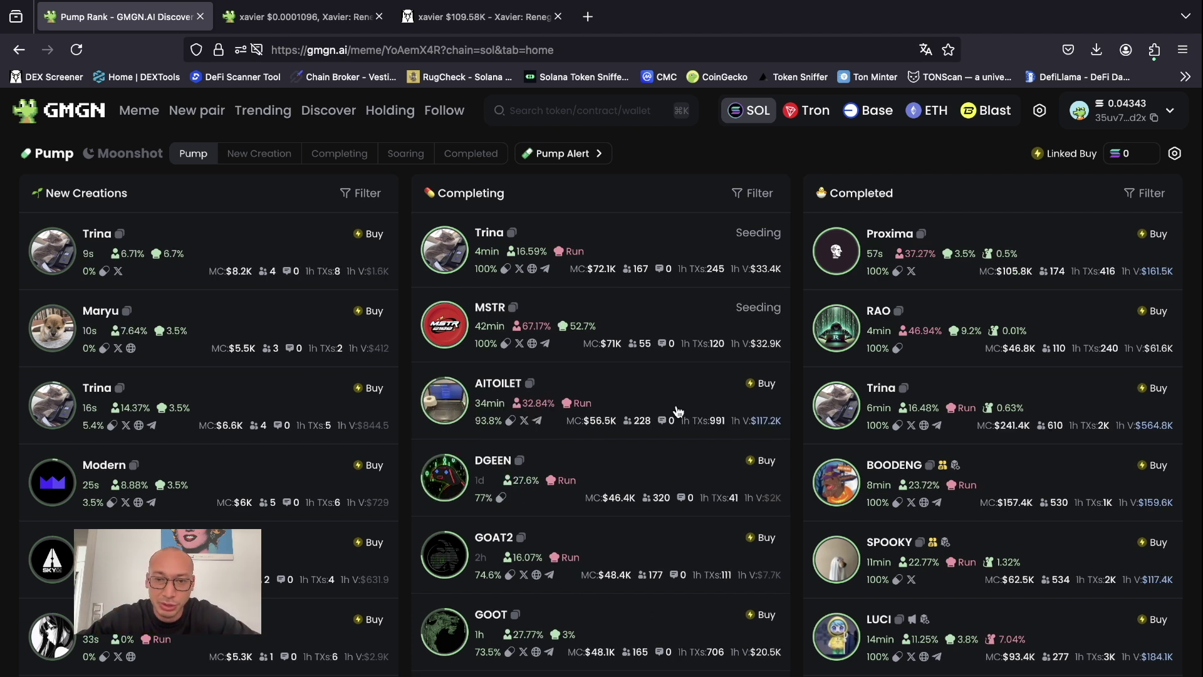
- Examine the first tokens in the Completing list, and check the xavier/SOL chart on DEX Screener before returning to GMGN
{"action": "scroll", "coordinate": [675, 411], "scroll_direction": "down", "scroll_amount": 3}
{"action": "scroll", "coordinate": [673, 413], "scroll_direction": "up", "scroll_amount": 3}
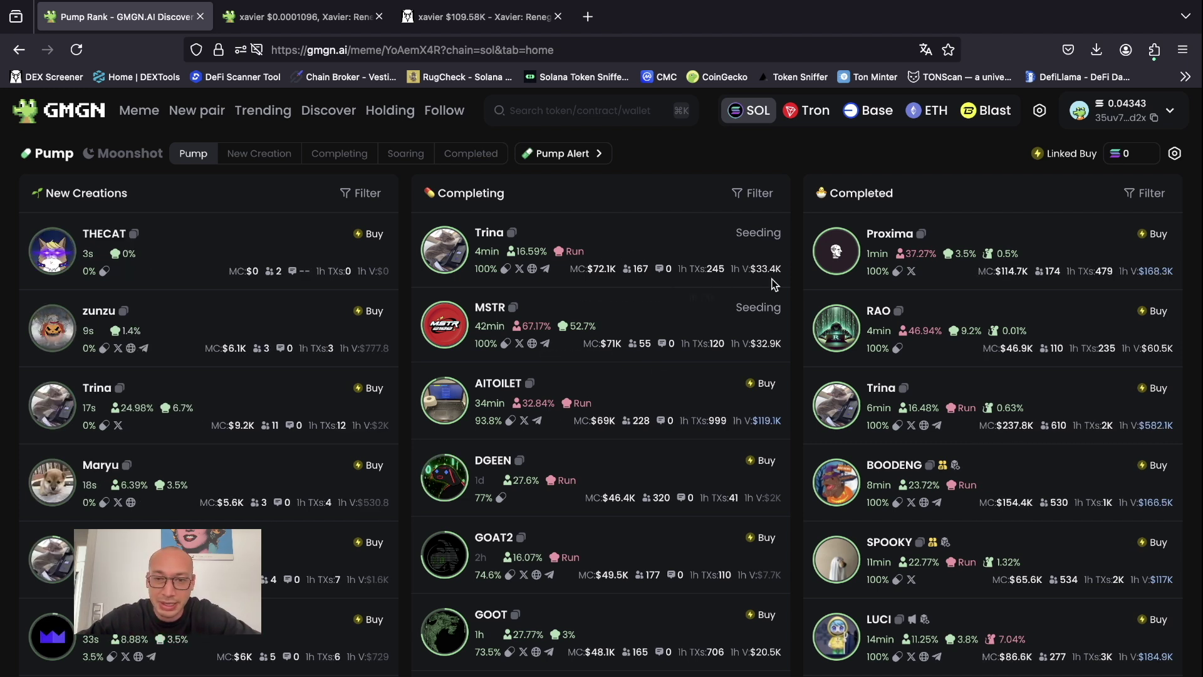
{"action": "scroll", "coordinate": [684, 347], "scroll_direction": "down", "scroll_amount": 3}
{"action": "scroll", "coordinate": [683, 348], "scroll_direction": "up", "scroll_amount": 3}
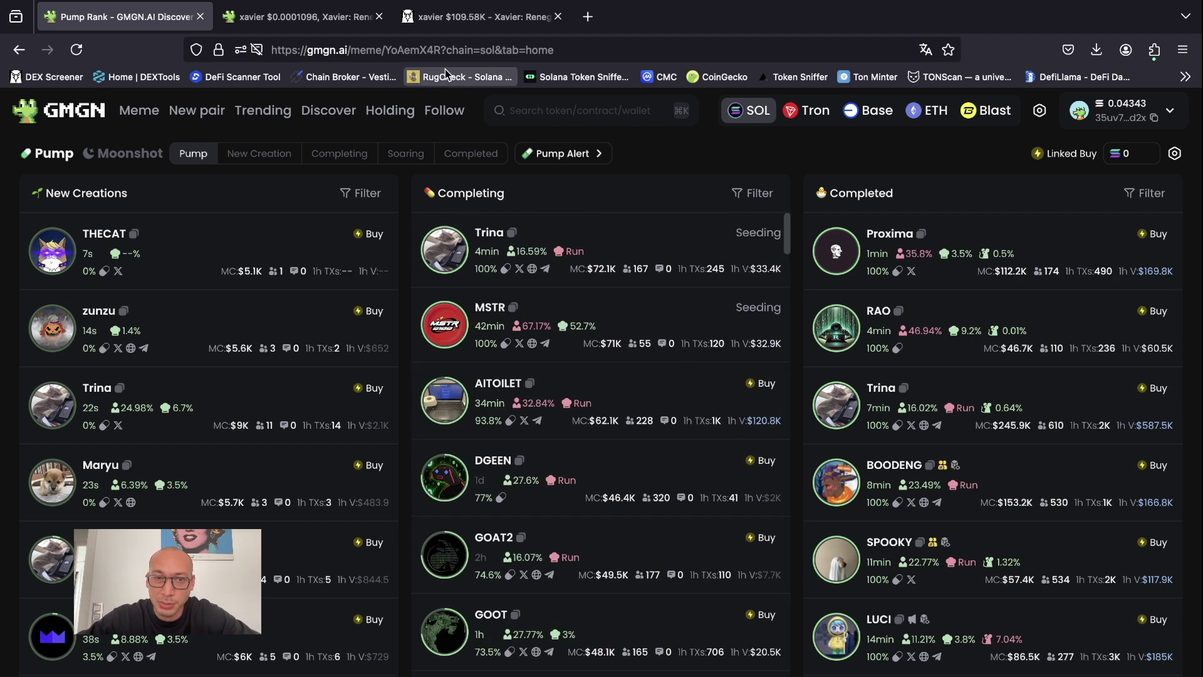
{"action": "left_click", "coordinate": [480, 24]}
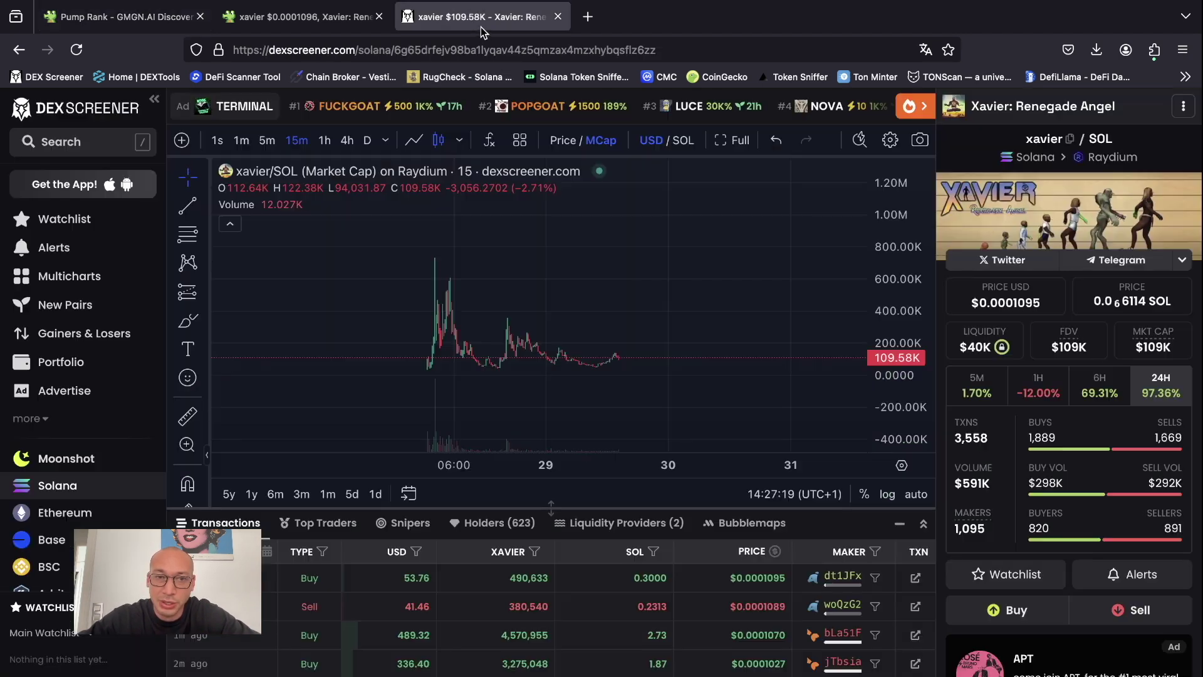
{"action": "left_click", "coordinate": [157, 18]}
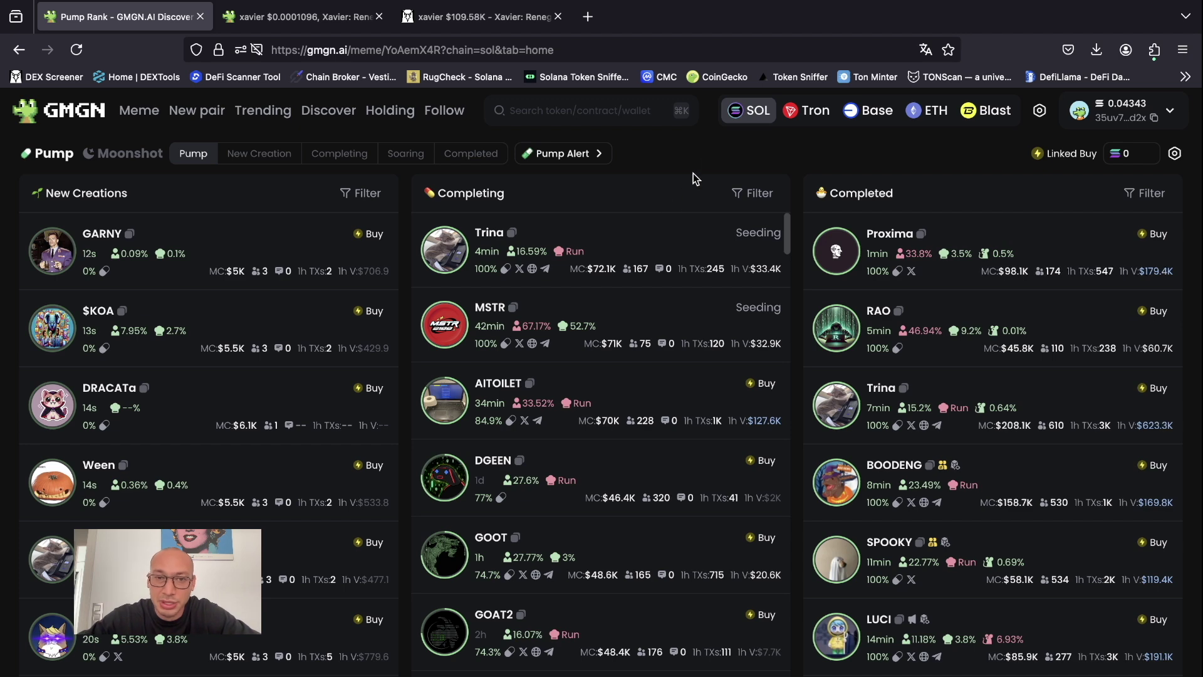
{"action": "scroll", "coordinate": [577, 478], "scroll_direction": "down", "scroll_amount": 10}
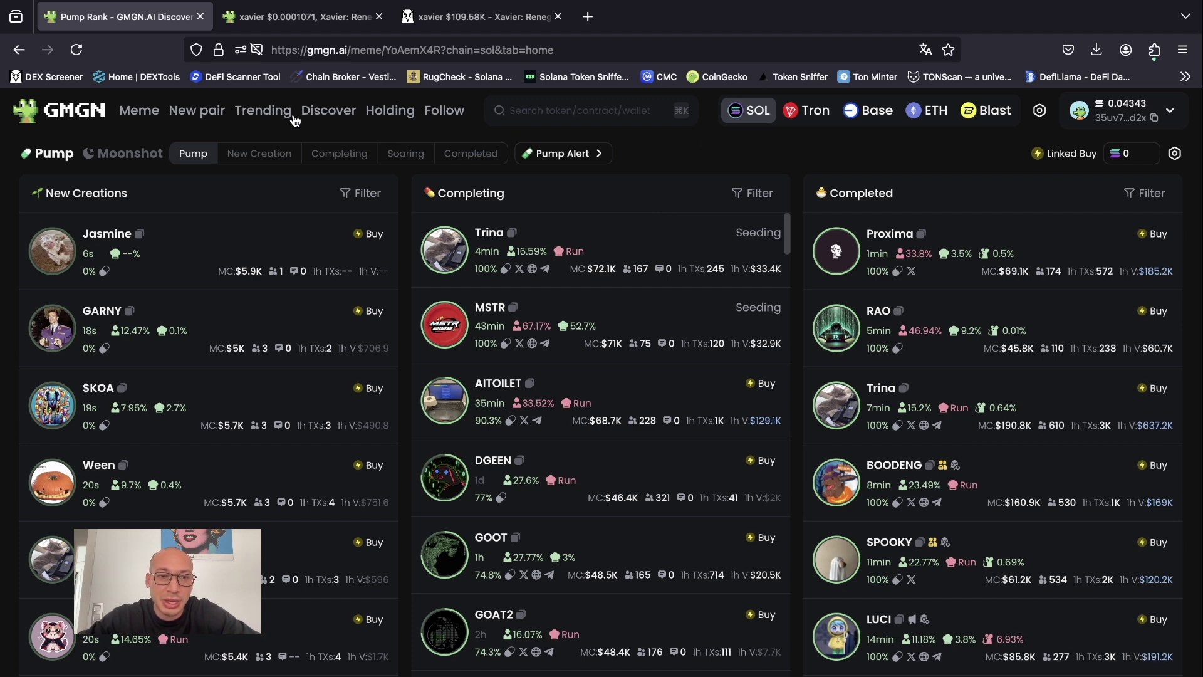
- Switch to DEX Screener, search for "retardio" and open the RETARDIO/SOL pair on Raydium
{"action": "left_click", "coordinate": [466, 11]}
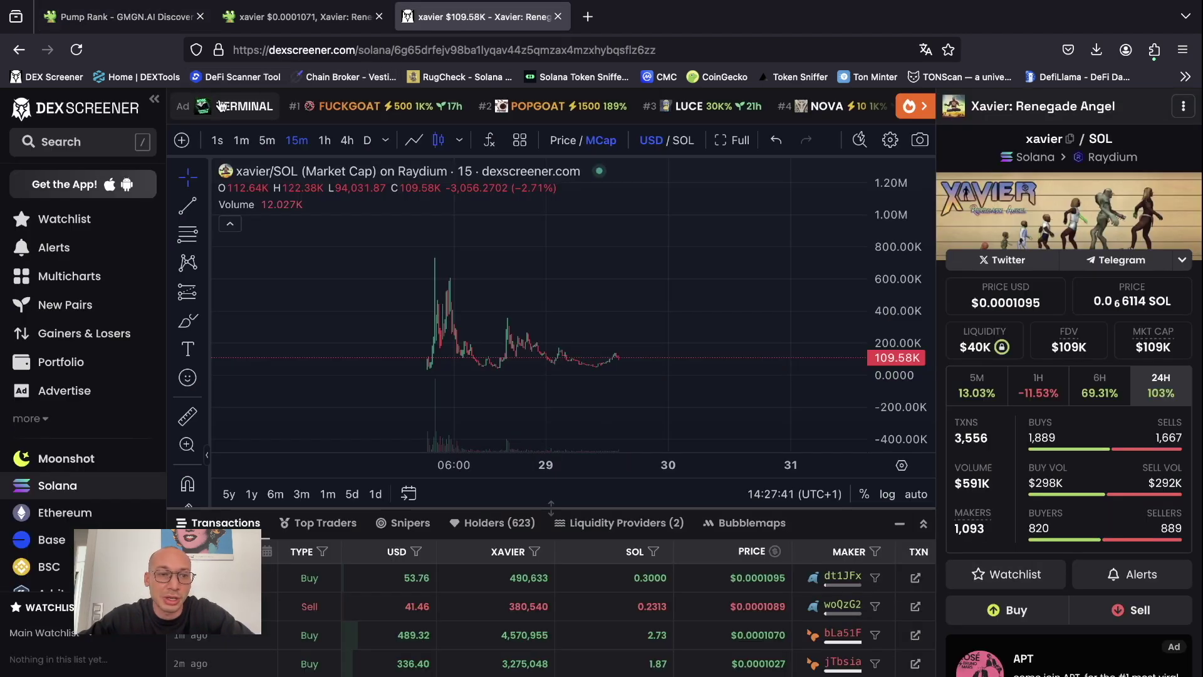
{"action": "left_click", "coordinate": [123, 149]}
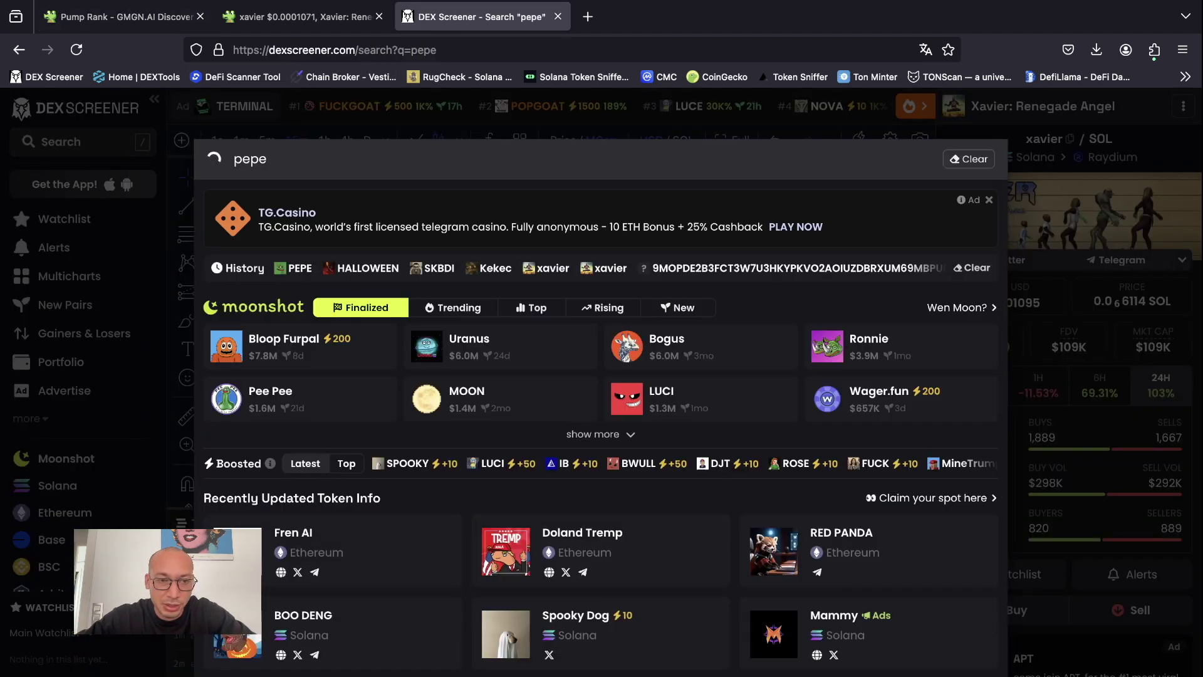
{"action": "key", "text": "BackSpace"}
{"action": "key", "text": "BackSpace"}
{"action": "key", "text": "BackSpace"}
{"action": "key", "text": "BackSpace"}
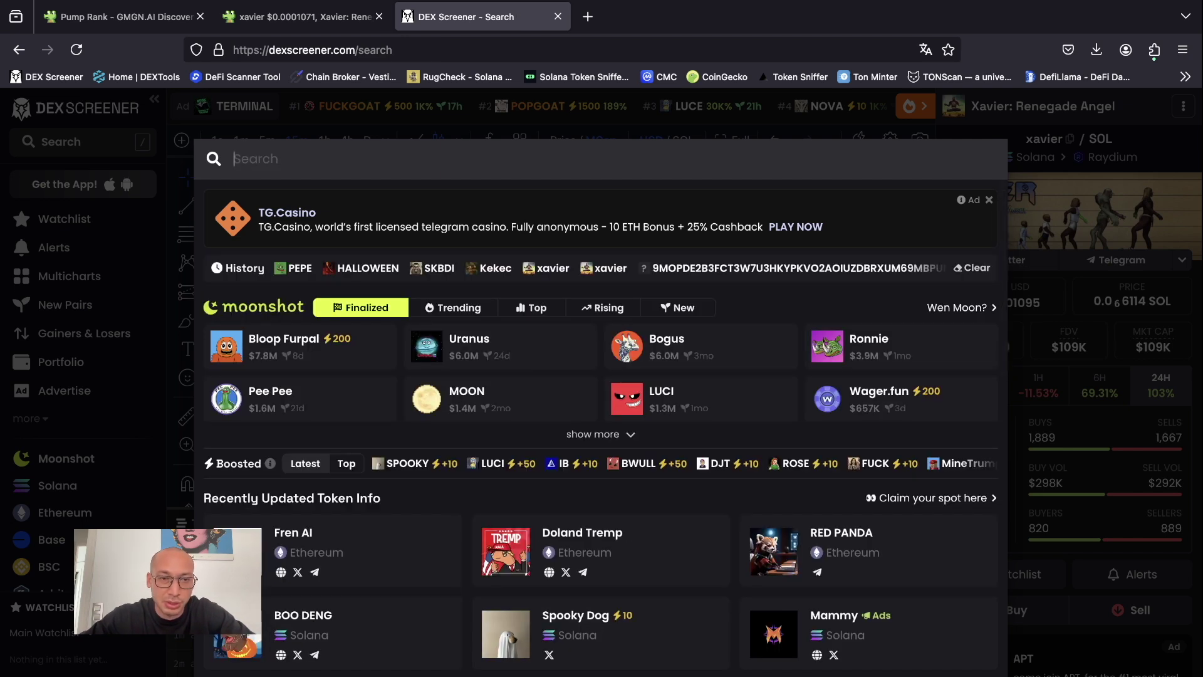
{"action": "type", "text": "retardio"}
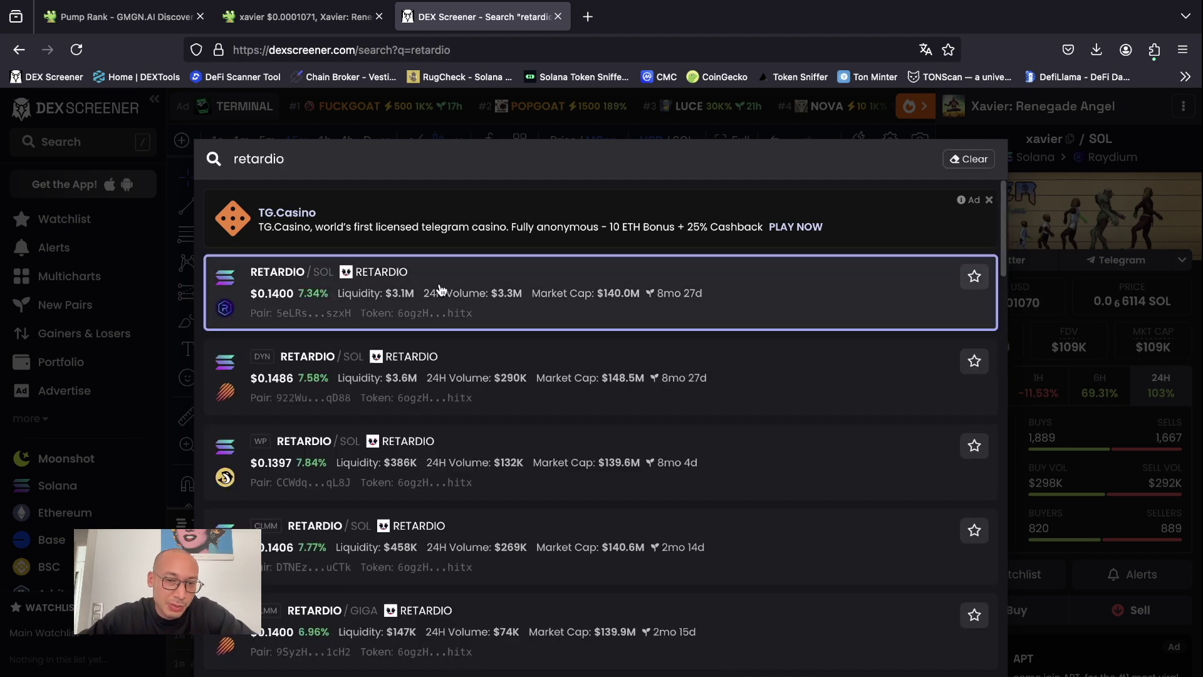
{"action": "left_click", "coordinate": [440, 288]}
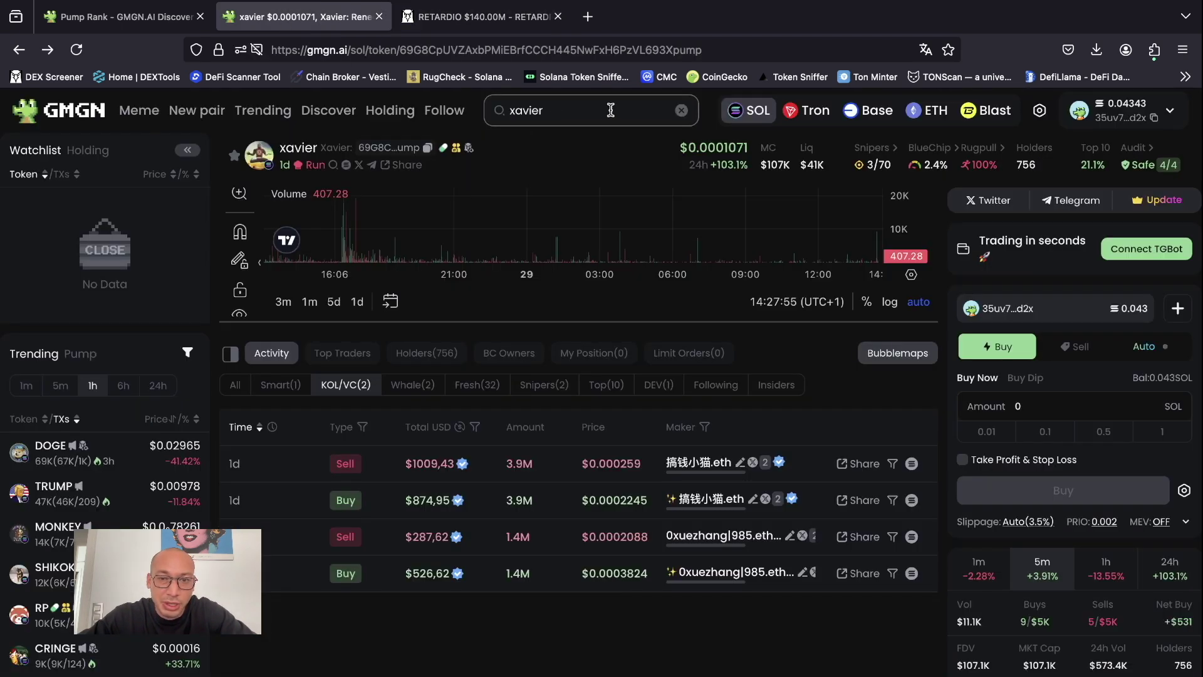
- Look up RETARDIO on GMGN by its contract address, and enlarge its chart to examine the recent price action
{"action": "left_click", "coordinate": [681, 110]}
{"action": "key", "text": "ctrl+v"}
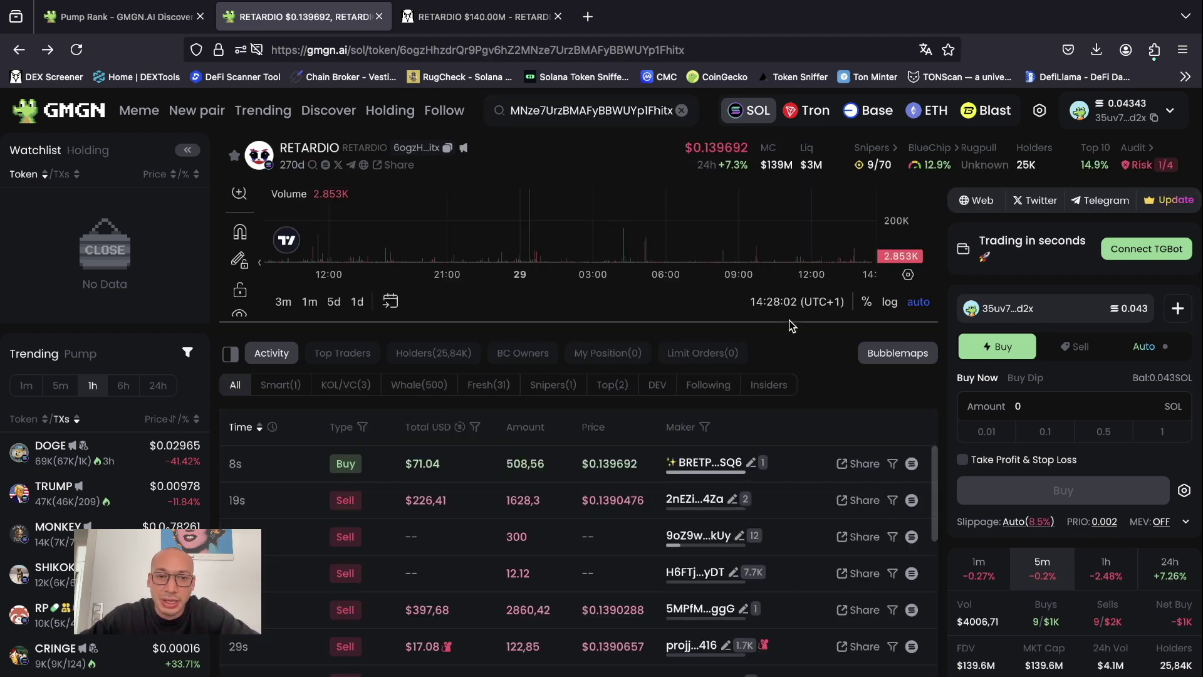
{"action": "left_click_drag", "start_coordinate": [791, 325], "coordinate": [788, 573]}
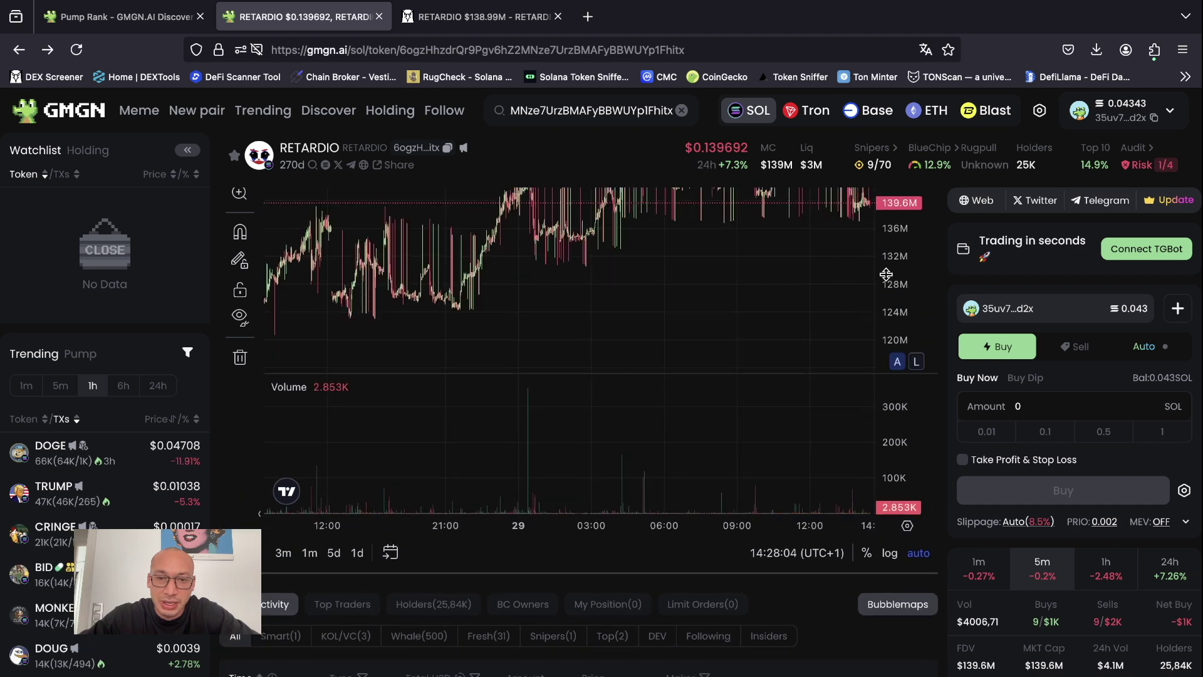
{"action": "left_click_drag", "start_coordinate": [885, 274], "coordinate": [873, 242]}
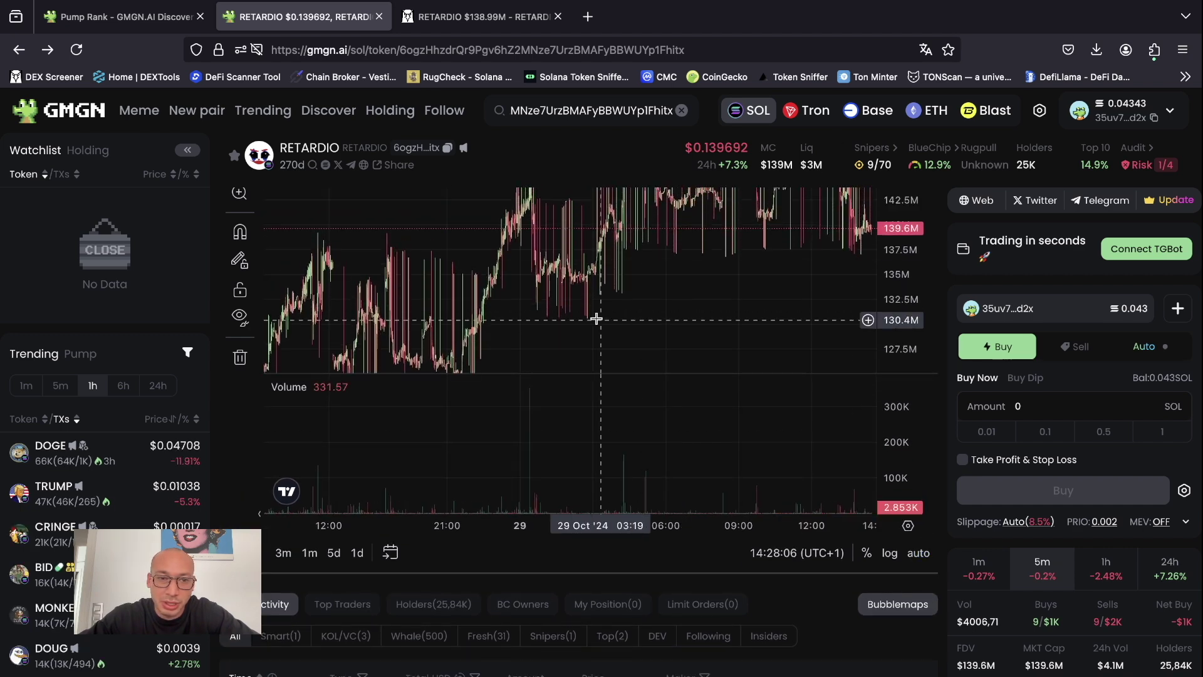
{"action": "left_click_drag", "start_coordinate": [595, 318], "coordinate": [585, 474]}
{"action": "left_click_drag", "start_coordinate": [712, 268], "coordinate": [633, 214]}
- Go back to the xavier token page, close the DEX Screener tab and return to GMGN's Pump overview
{"action": "left_click", "coordinate": [19, 50]}
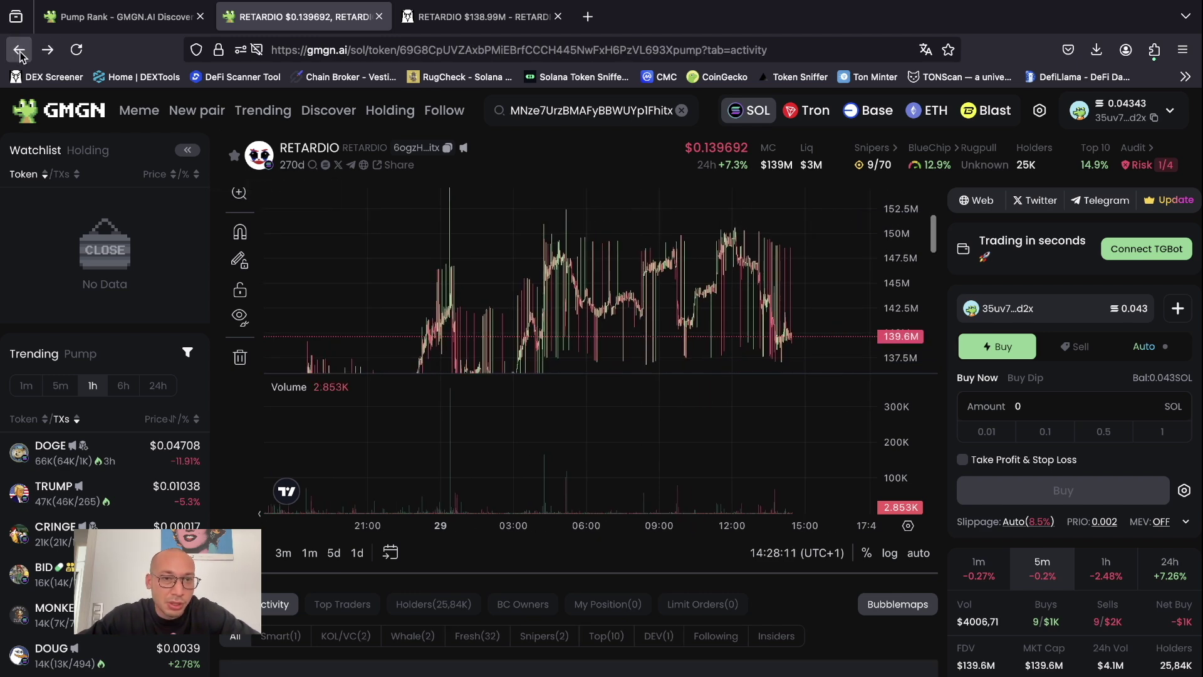
{"action": "left_click", "coordinate": [488, 19]}
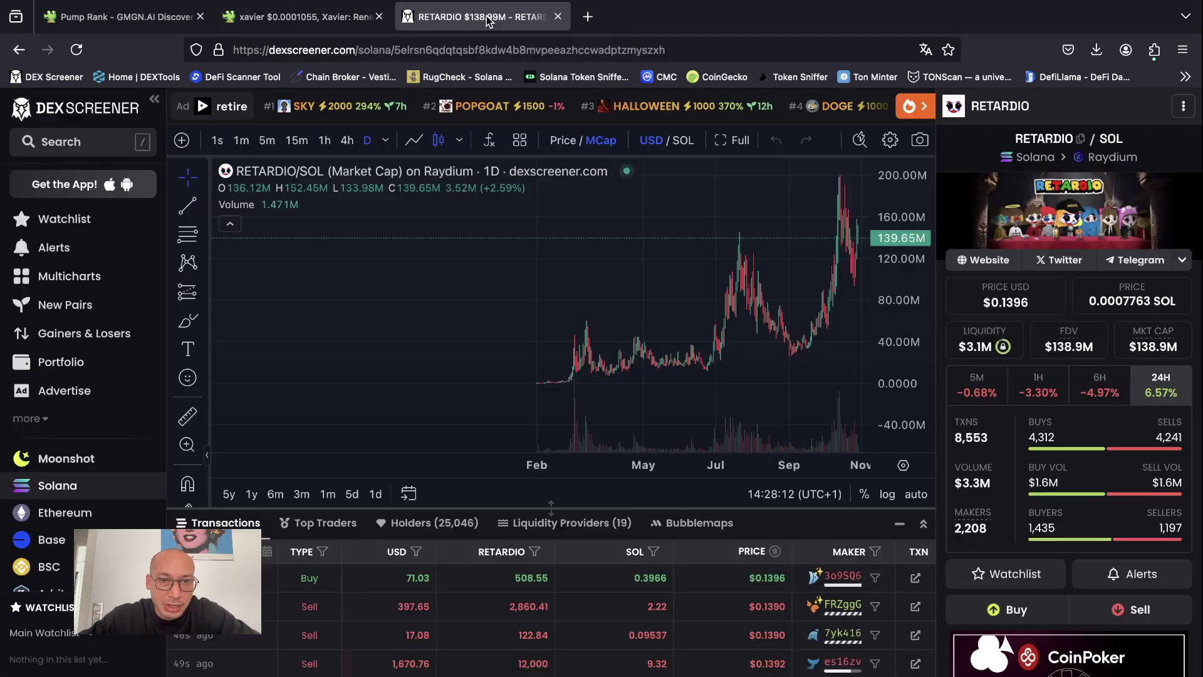
{"action": "left_click", "coordinate": [557, 16]}
{"action": "left_click", "coordinate": [116, 19]}
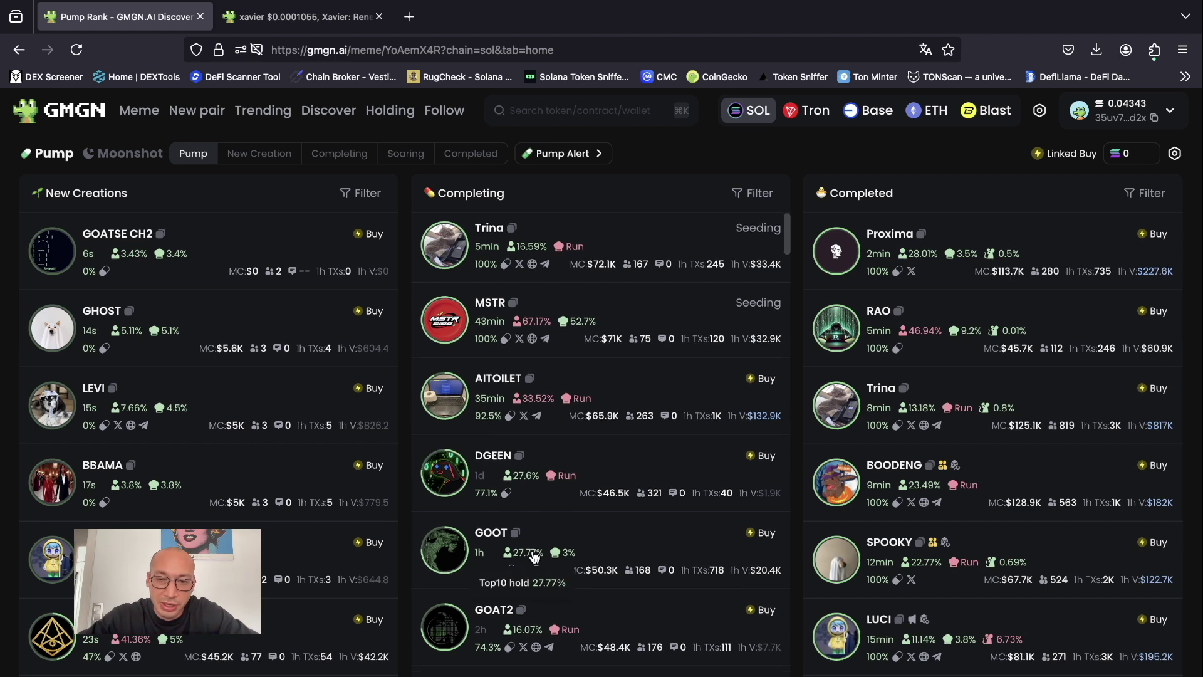
- Examine the Completing tokens' progress, Top10 hold percentages and market caps, and compare them with the New Creations list
{"action": "scroll", "coordinate": [538, 488], "scroll_direction": "down", "scroll_amount": 5}
{"action": "scroll", "coordinate": [549, 483], "scroll_direction": "down", "scroll_amount": 5}
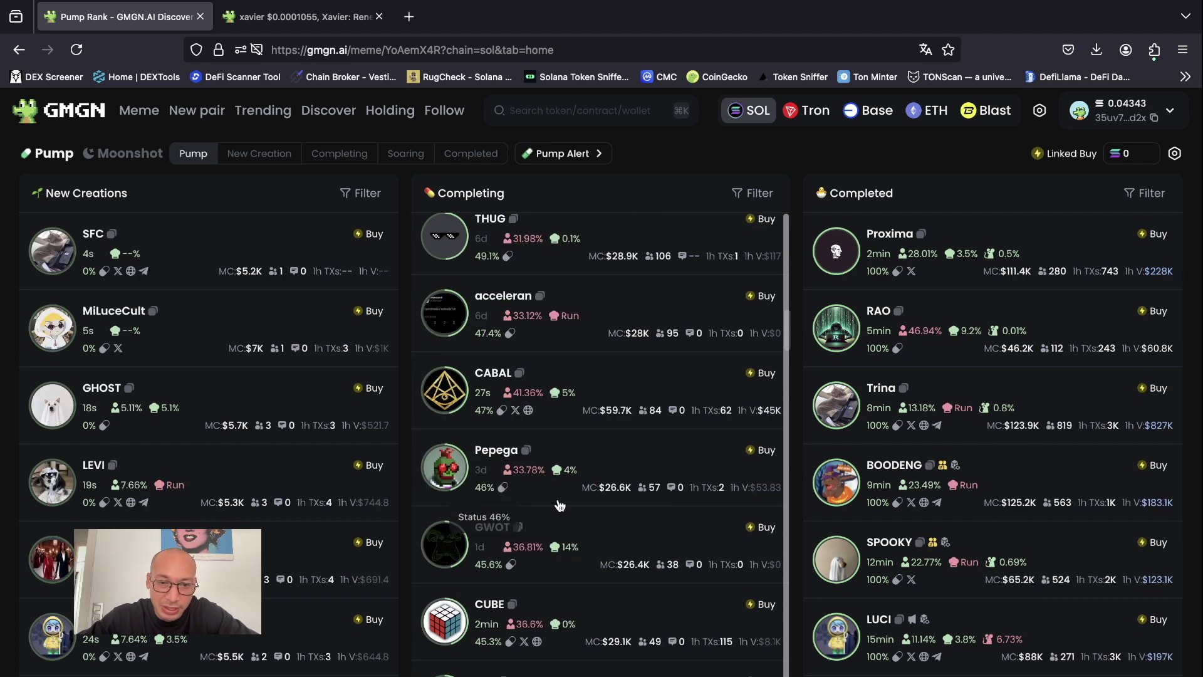
{"action": "scroll", "coordinate": [570, 535], "scroll_direction": "down", "scroll_amount": 5}
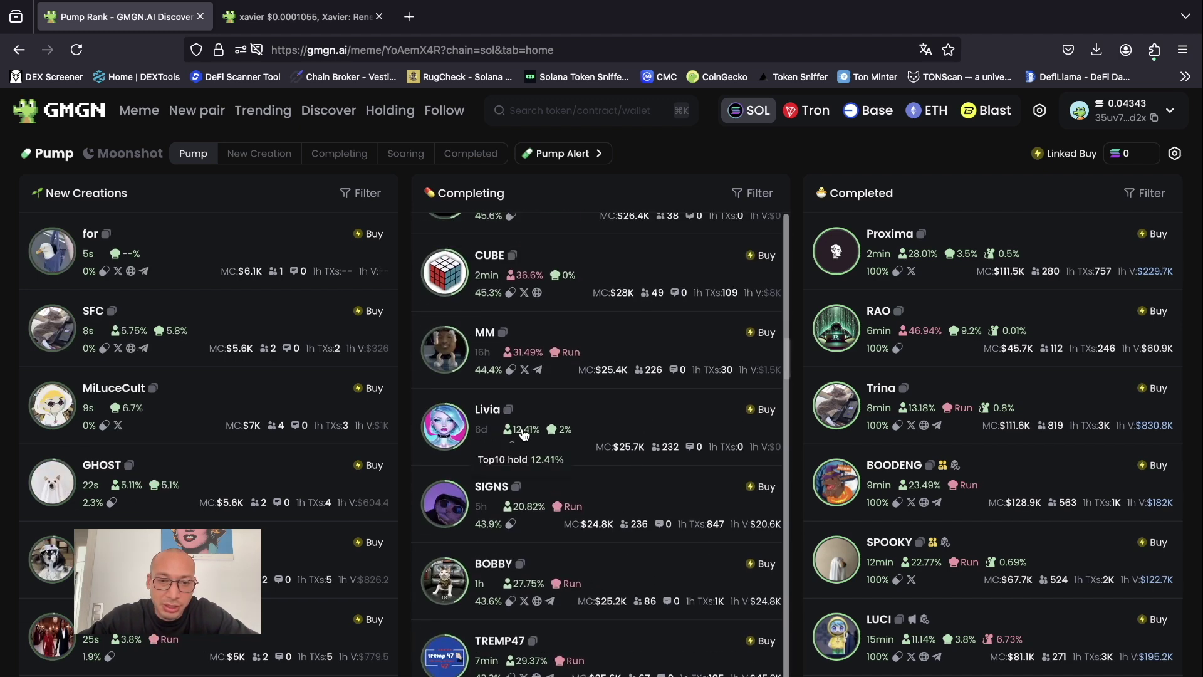
{"action": "scroll", "coordinate": [544, 491], "scroll_direction": "down", "scroll_amount": 2}
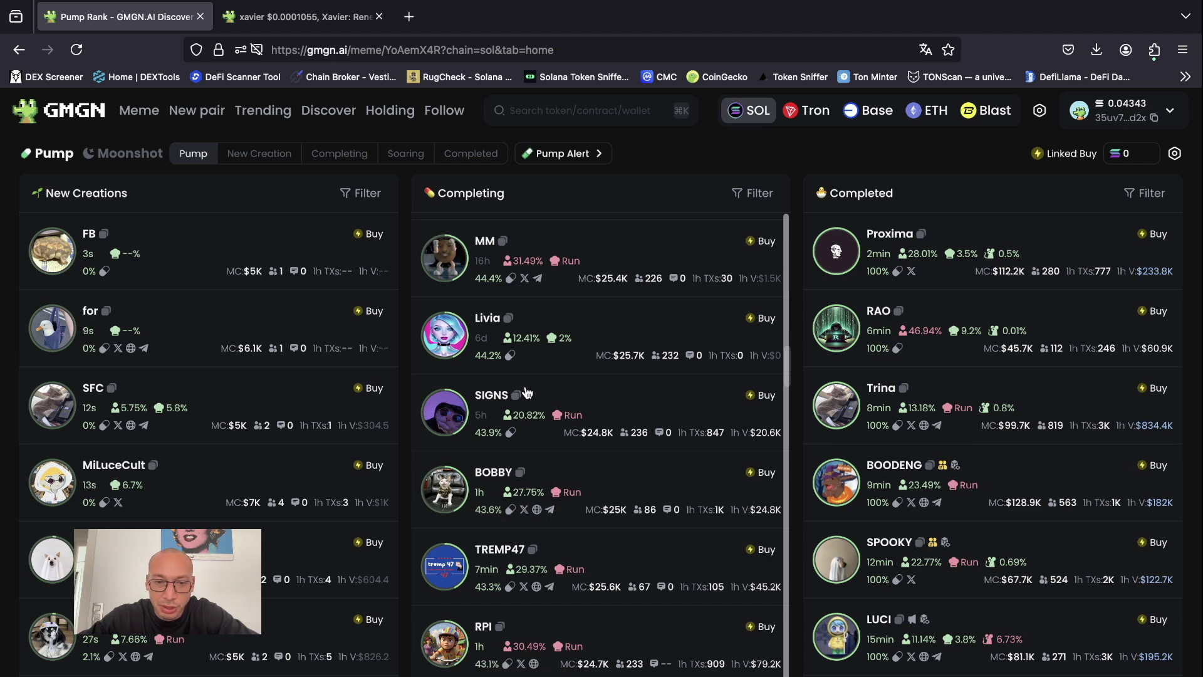
{"action": "scroll", "coordinate": [525, 261], "scroll_direction": "up", "scroll_amount": 10}
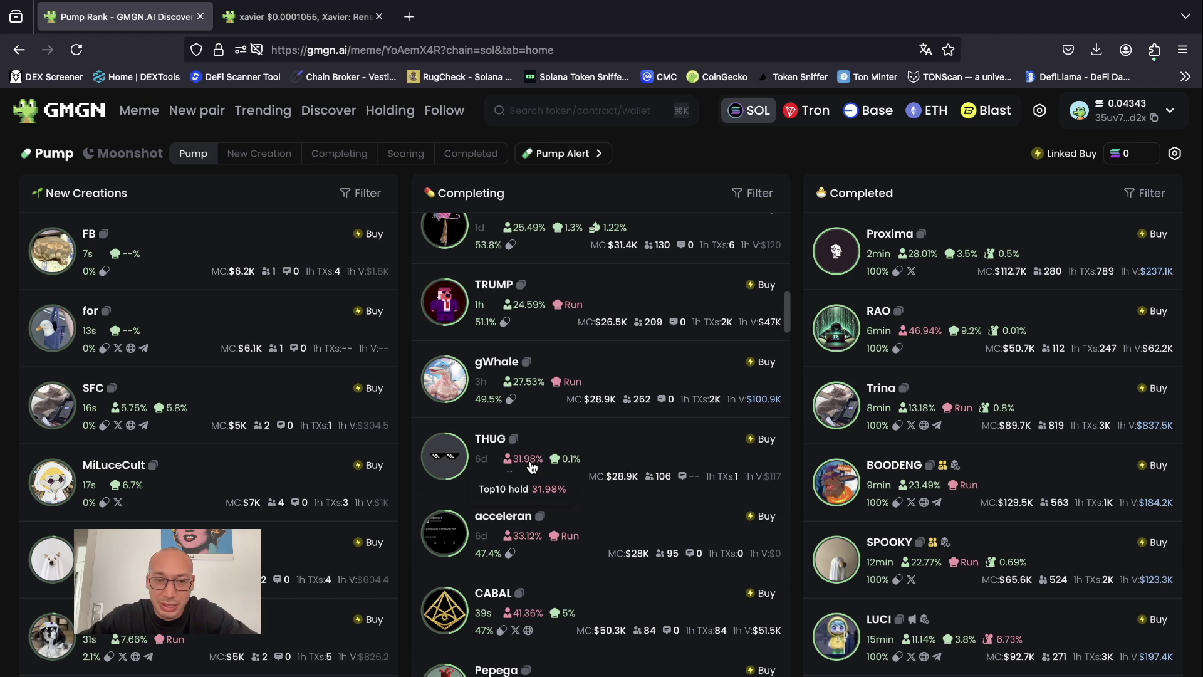
{"action": "scroll", "coordinate": [531, 467], "scroll_direction": "up", "scroll_amount": 9}
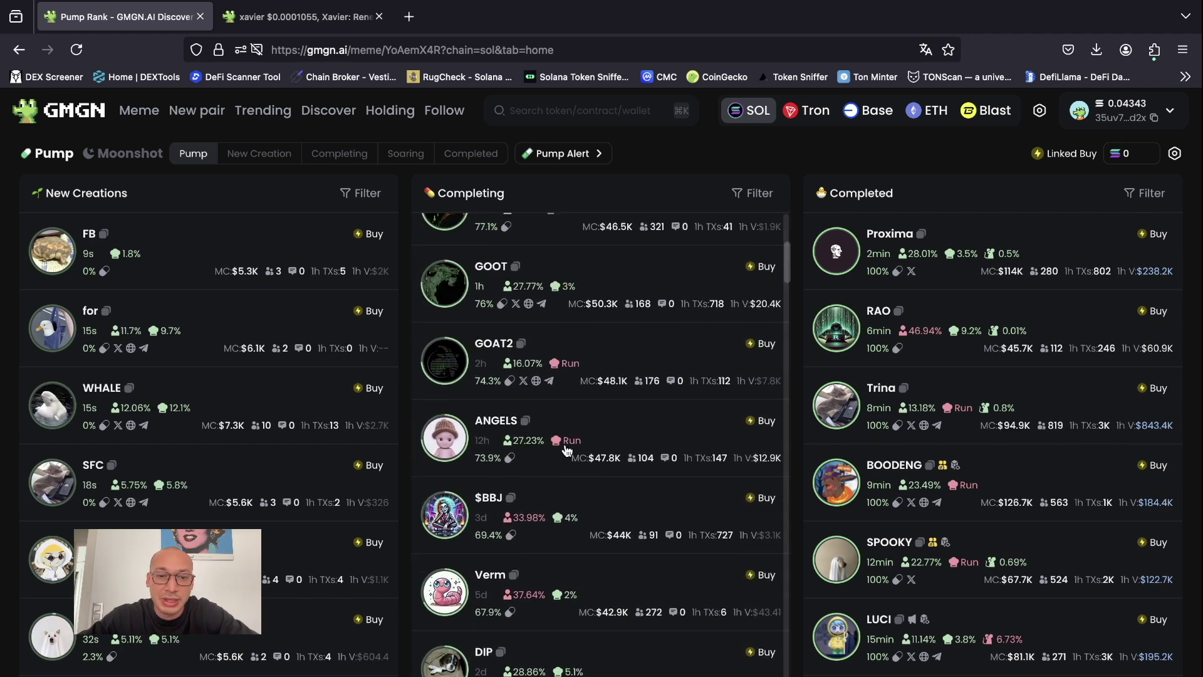
{"action": "scroll", "coordinate": [566, 448], "scroll_direction": "up", "scroll_amount": 5}
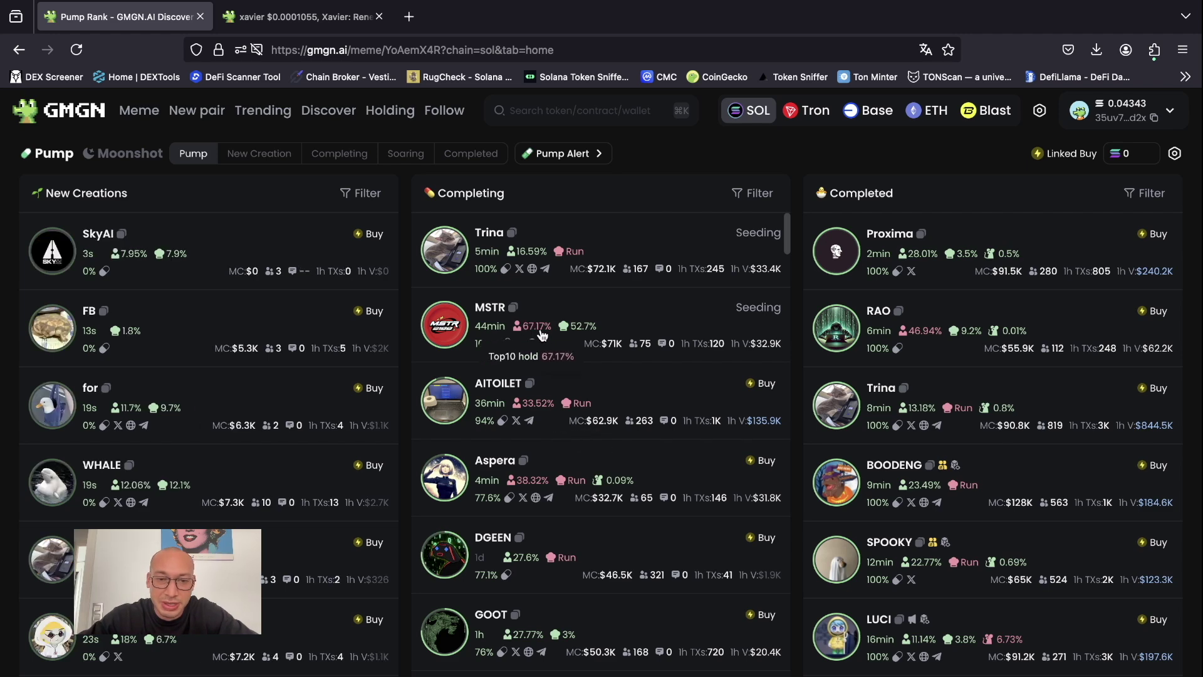
{"action": "scroll", "coordinate": [518, 444], "scroll_direction": "down", "scroll_amount": 5}
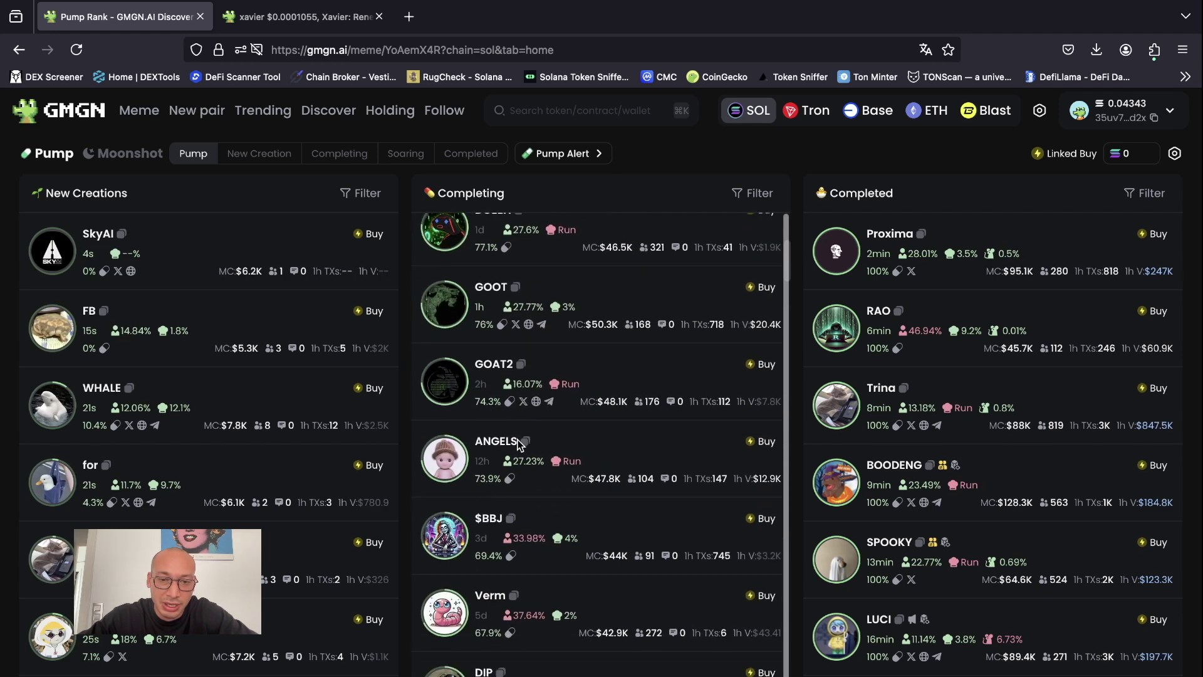
{"action": "scroll", "coordinate": [519, 443], "scroll_direction": "down", "scroll_amount": 1}
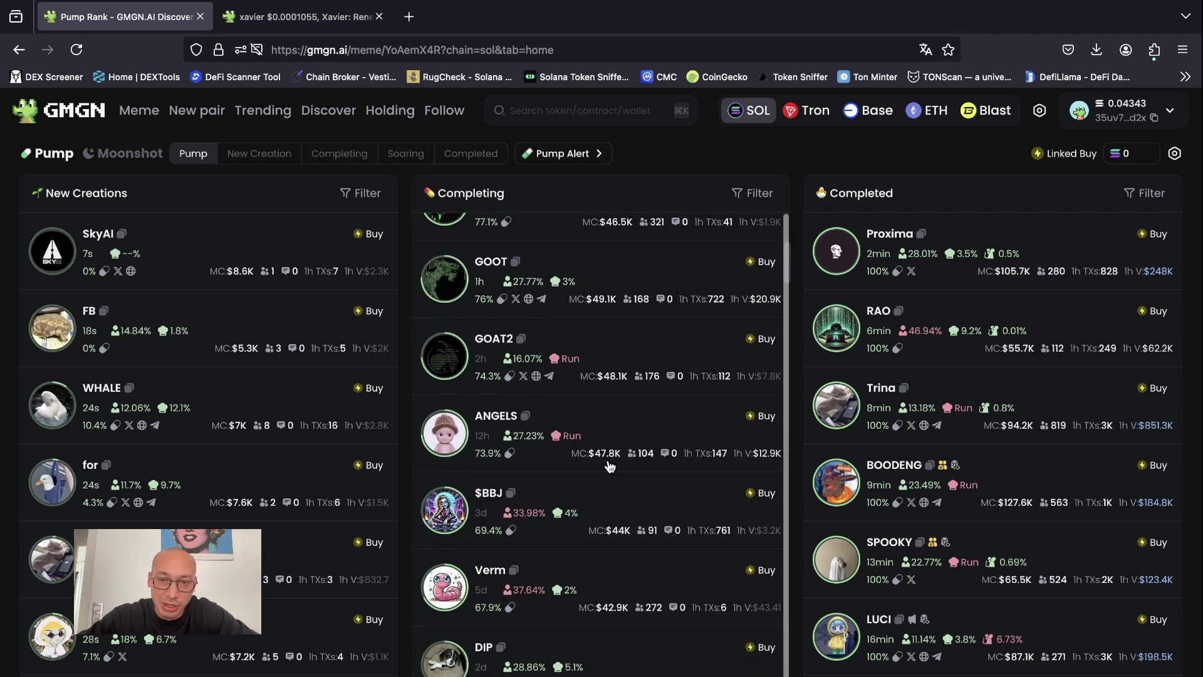
{"action": "scroll", "coordinate": [707, 428], "scroll_direction": "up", "scroll_amount": 5}
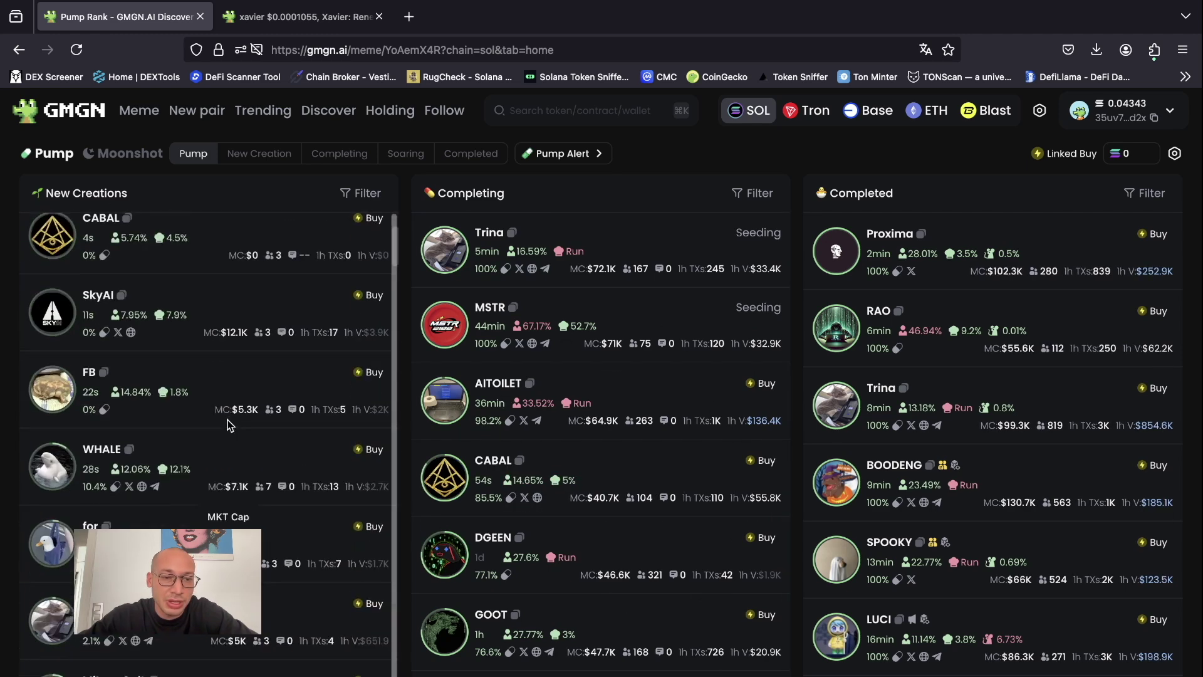
- Look through the New Creations list on the Pump overview and compare the young tokens' market caps with the Completing list
{"action": "scroll", "coordinate": [229, 422], "scroll_direction": "down", "scroll_amount": 3}
{"action": "scroll", "coordinate": [244, 370], "scroll_direction": "down", "scroll_amount": 5}
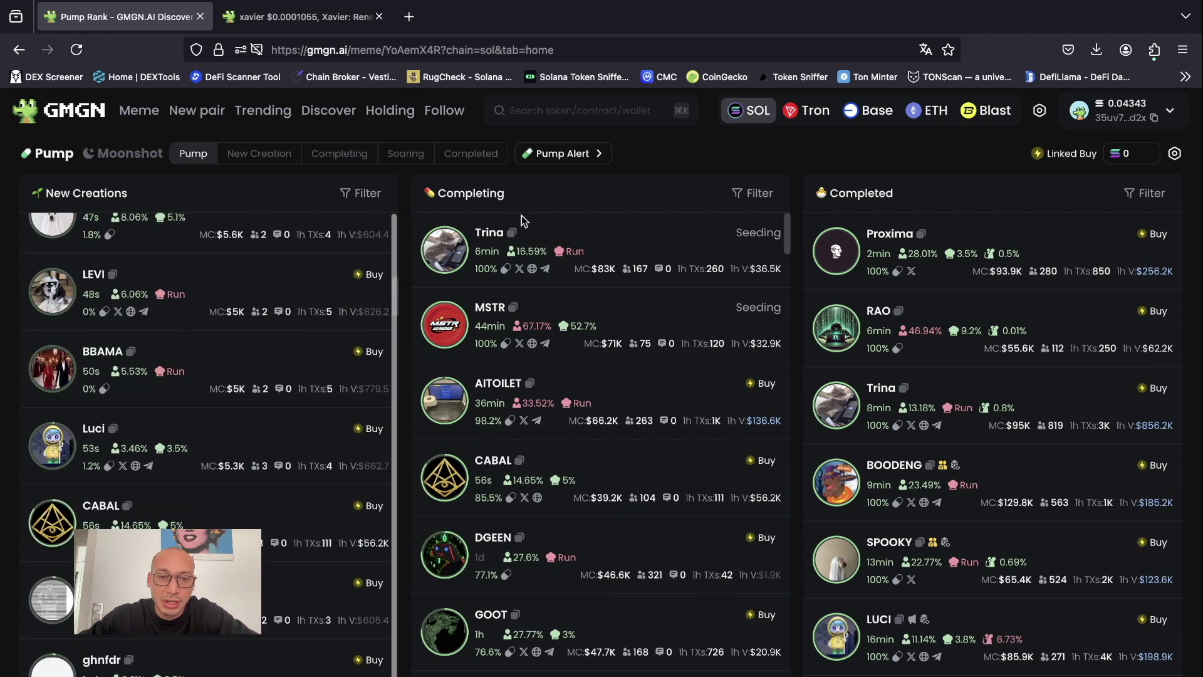
{"action": "scroll", "coordinate": [385, 372], "scroll_direction": "down", "scroll_amount": 4}
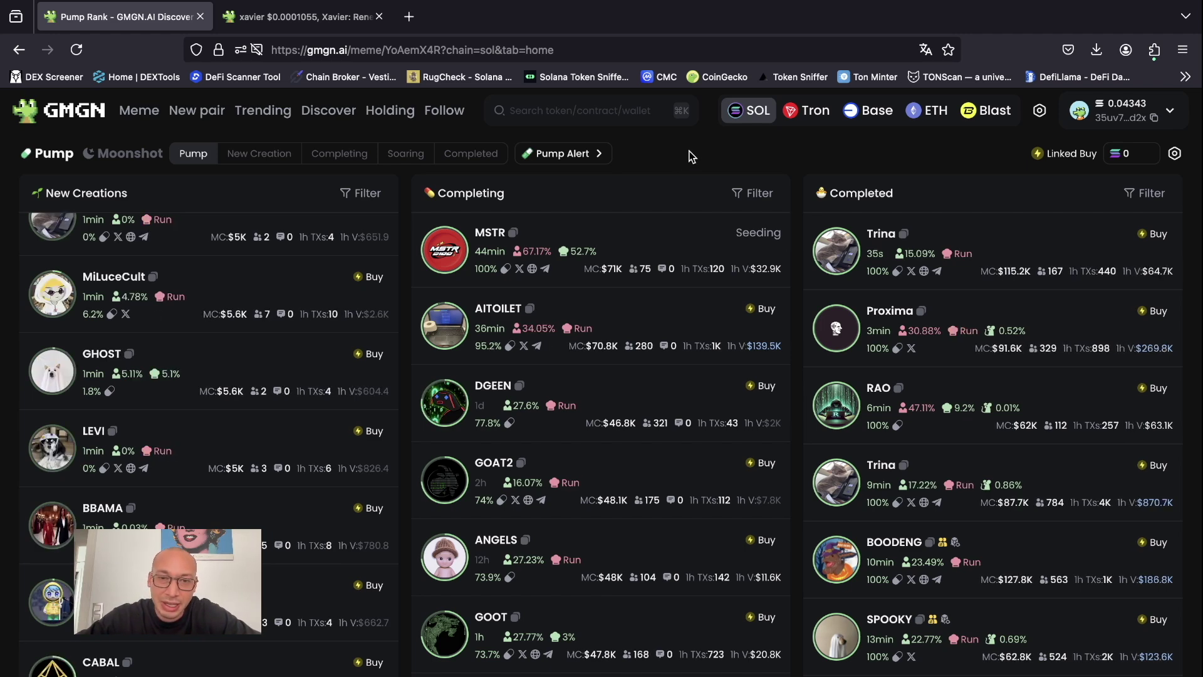
- Open the Trending page for SOL and look through the 1h tokens' market cap, holders and volume
{"action": "left_click", "coordinate": [261, 113]}
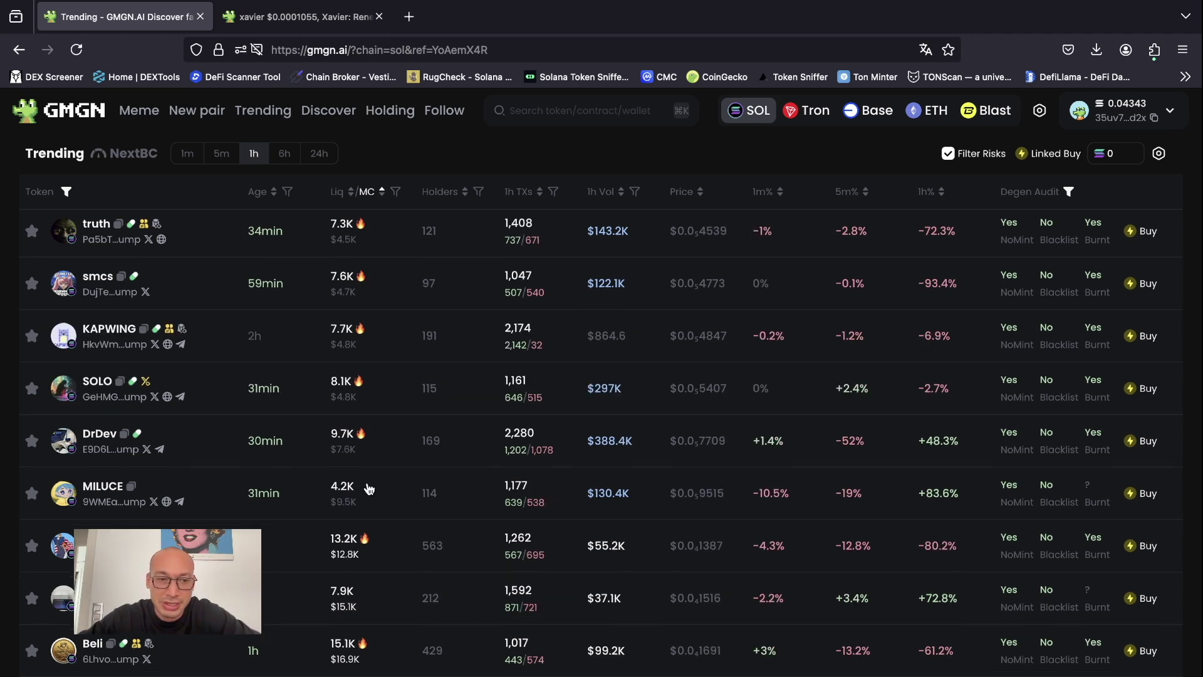
{"action": "scroll", "coordinate": [366, 490], "scroll_direction": "down", "scroll_amount": 4}
{"action": "scroll", "coordinate": [368, 488], "scroll_direction": "up", "scroll_amount": 5}
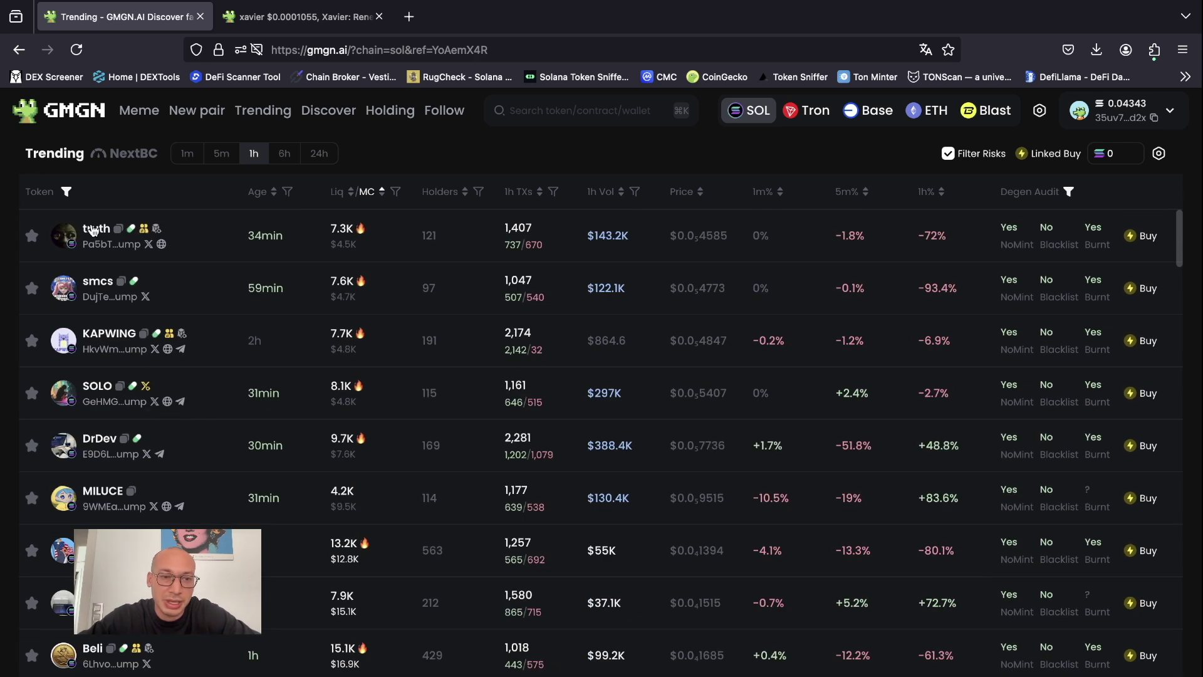
- Open the truth token from the Trending list and compress its chart's value scale to examine the whole price history
{"action": "left_click", "coordinate": [94, 231]}
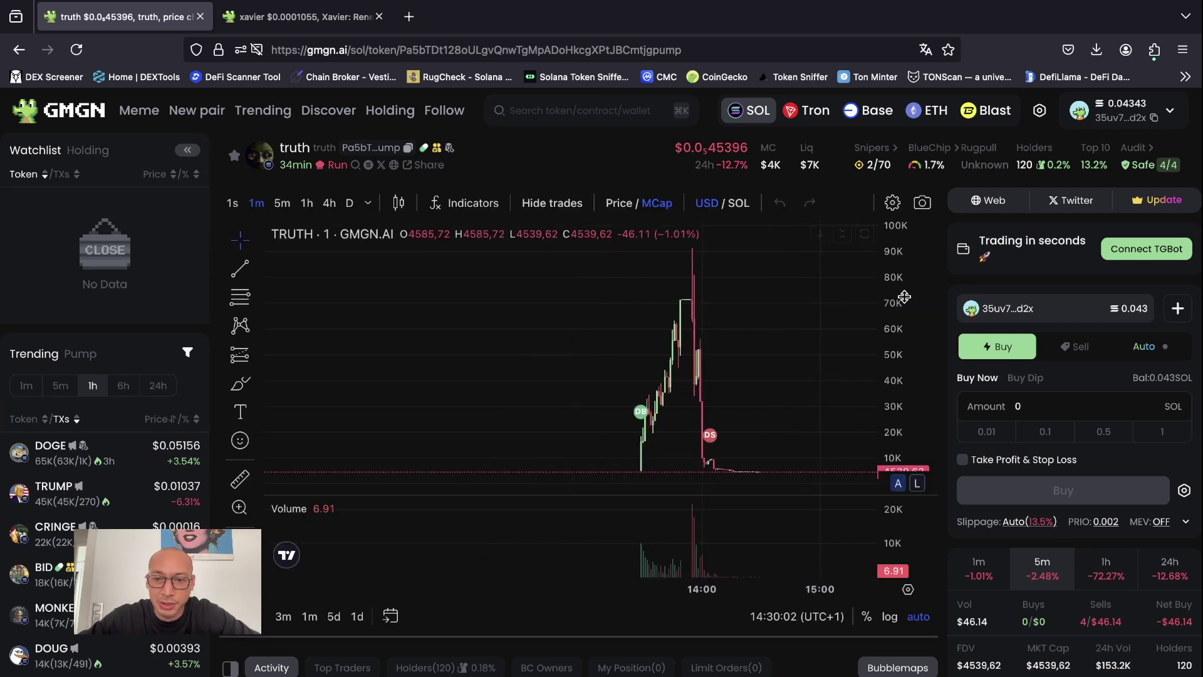
{"action": "left_click_drag", "start_coordinate": [900, 296], "coordinate": [904, 421]}
{"action": "scroll", "coordinate": [620, 462], "scroll_direction": "right", "scroll_amount": 1}
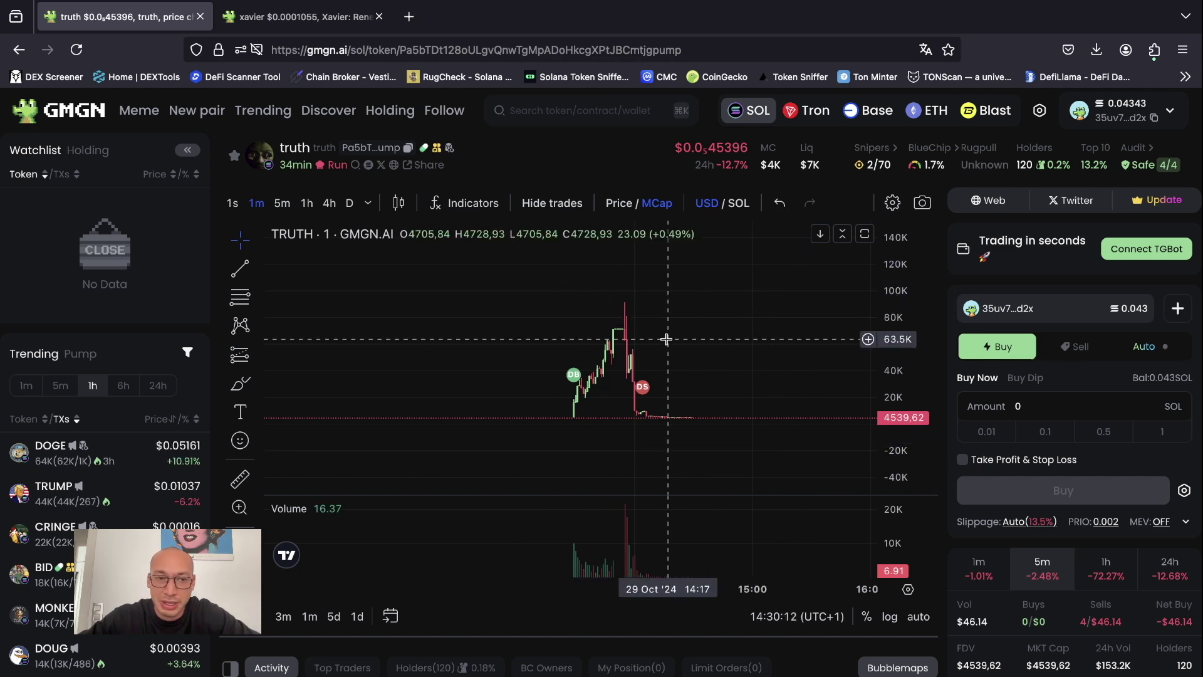
- Return to the Trending list and look through its tokens down and back to the first entries
{"action": "left_click", "coordinate": [19, 49]}
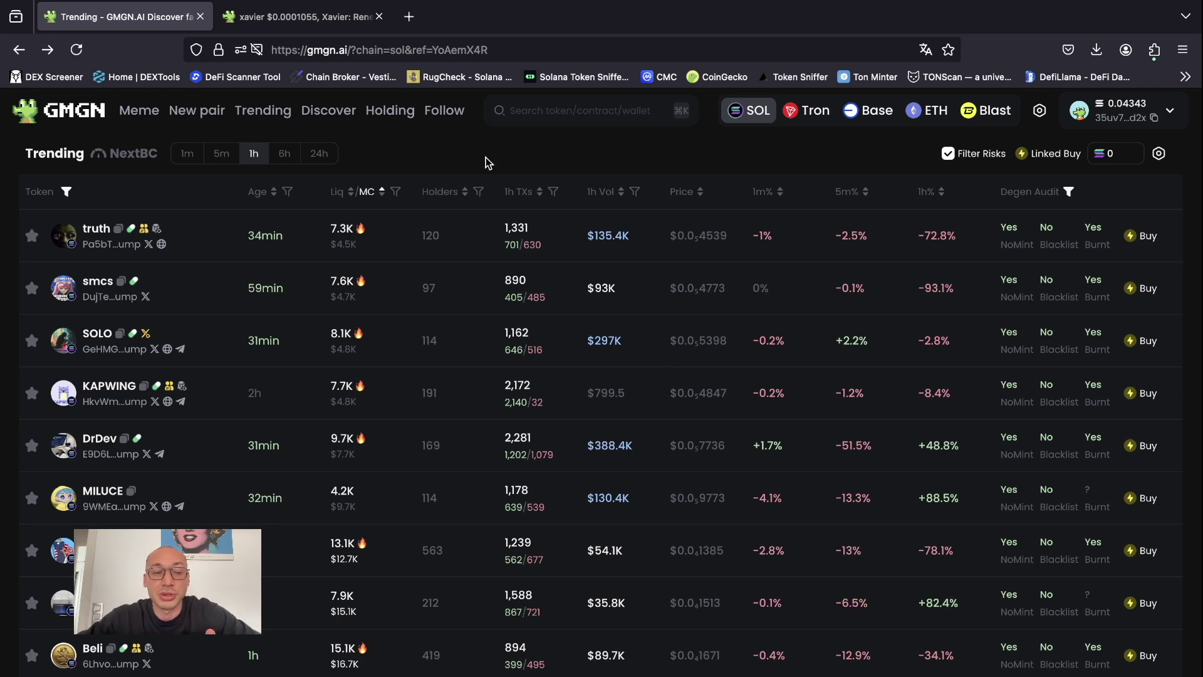
{"action": "scroll", "coordinate": [501, 407], "scroll_direction": "down", "scroll_amount": 10}
{"action": "scroll", "coordinate": [524, 478], "scroll_direction": "up", "scroll_amount": 10}
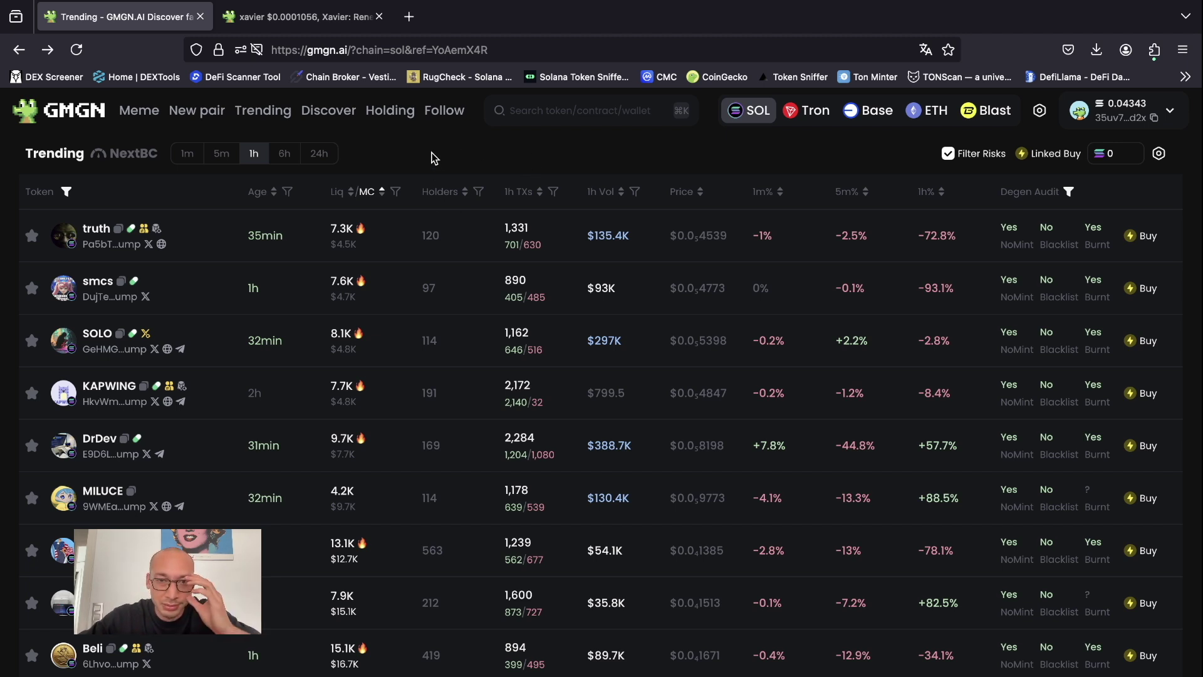
- Switch to the xavier token page, reload it and enlarge its chart area
{"action": "left_click", "coordinate": [300, 22]}
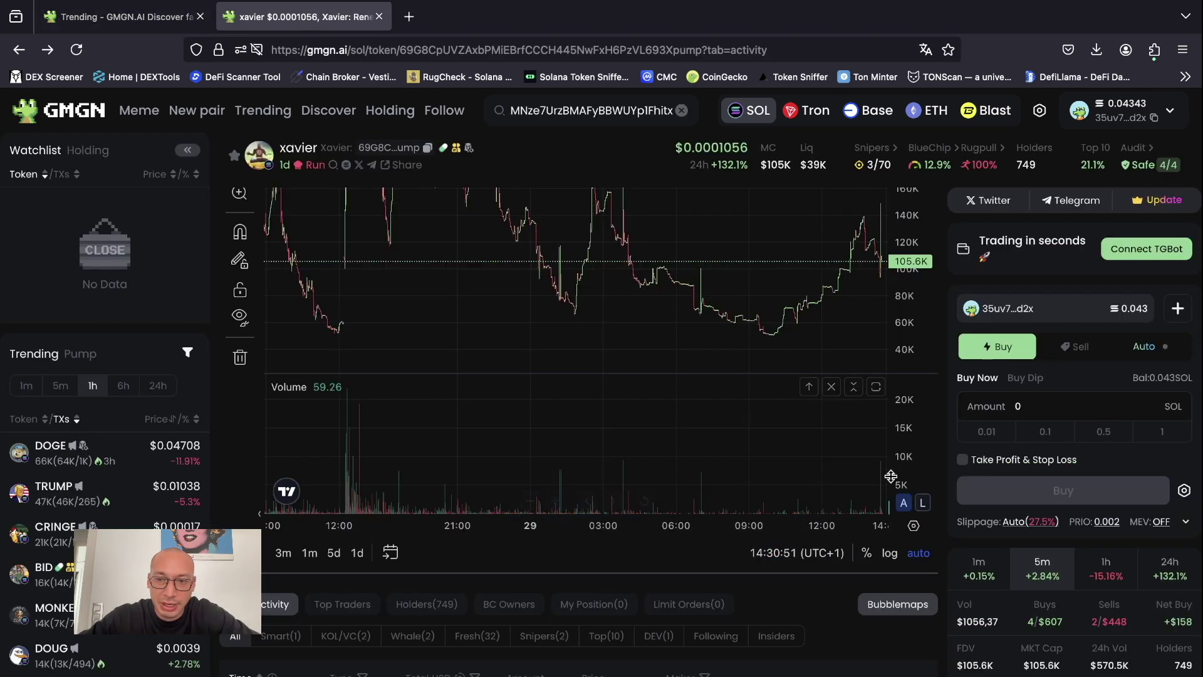
{"action": "left_click", "coordinate": [48, 49]}
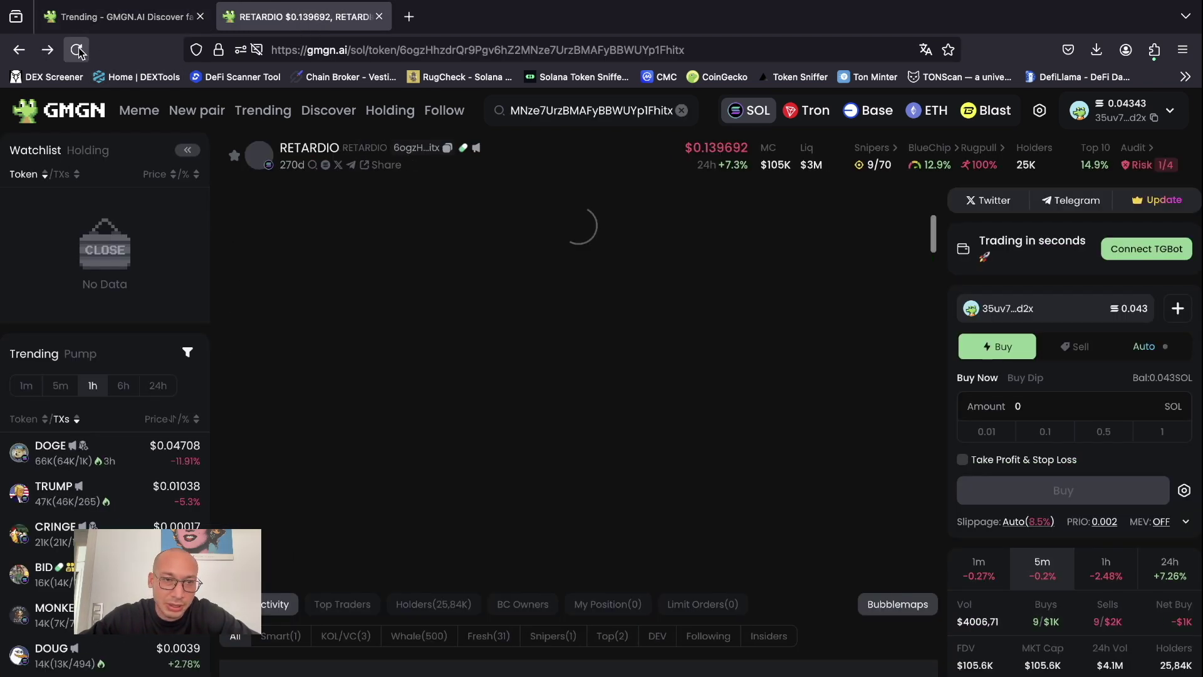
{"action": "left_click", "coordinate": [77, 50]}
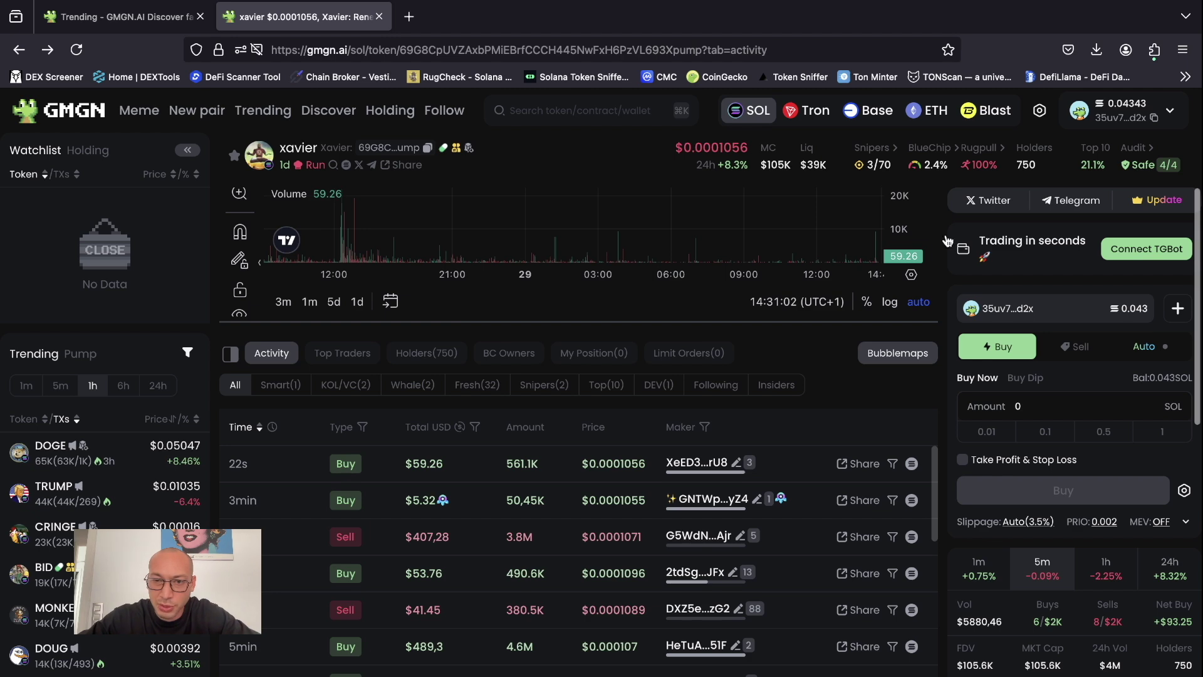
{"action": "left_click_drag", "start_coordinate": [781, 319], "coordinate": [753, 619]}
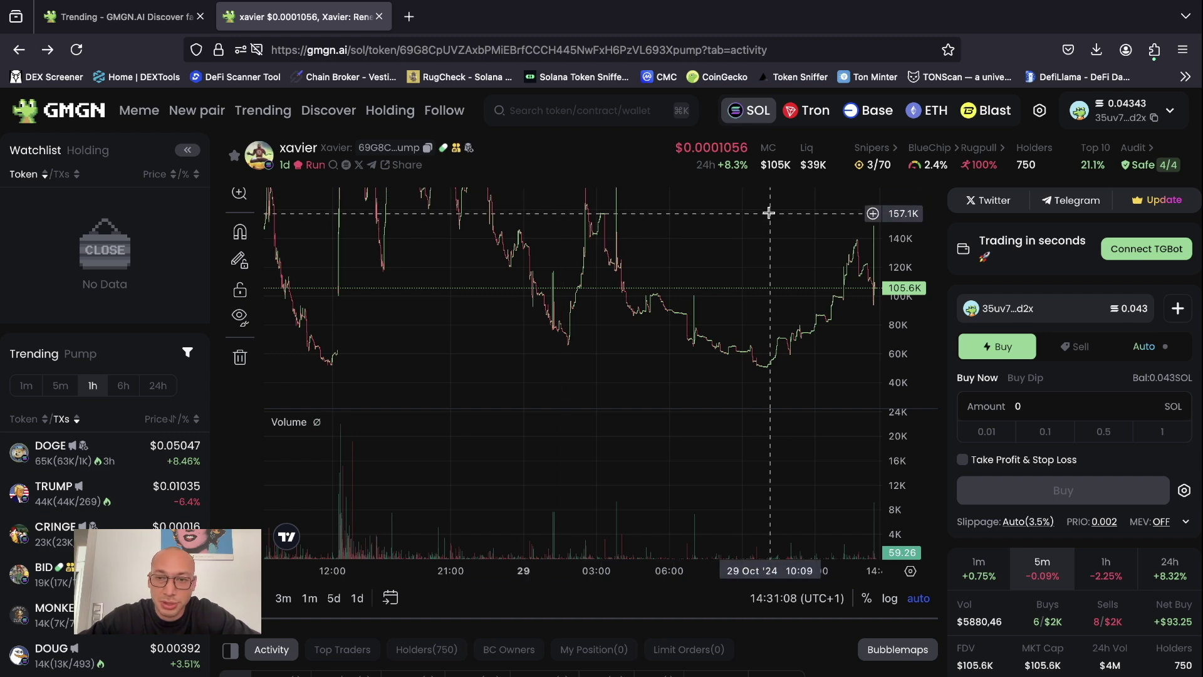
- Rescale the xavier chart to examine its full market cap history from launch
{"action": "scroll", "coordinate": [714, 277], "scroll_direction": "up", "scroll_amount": 5}
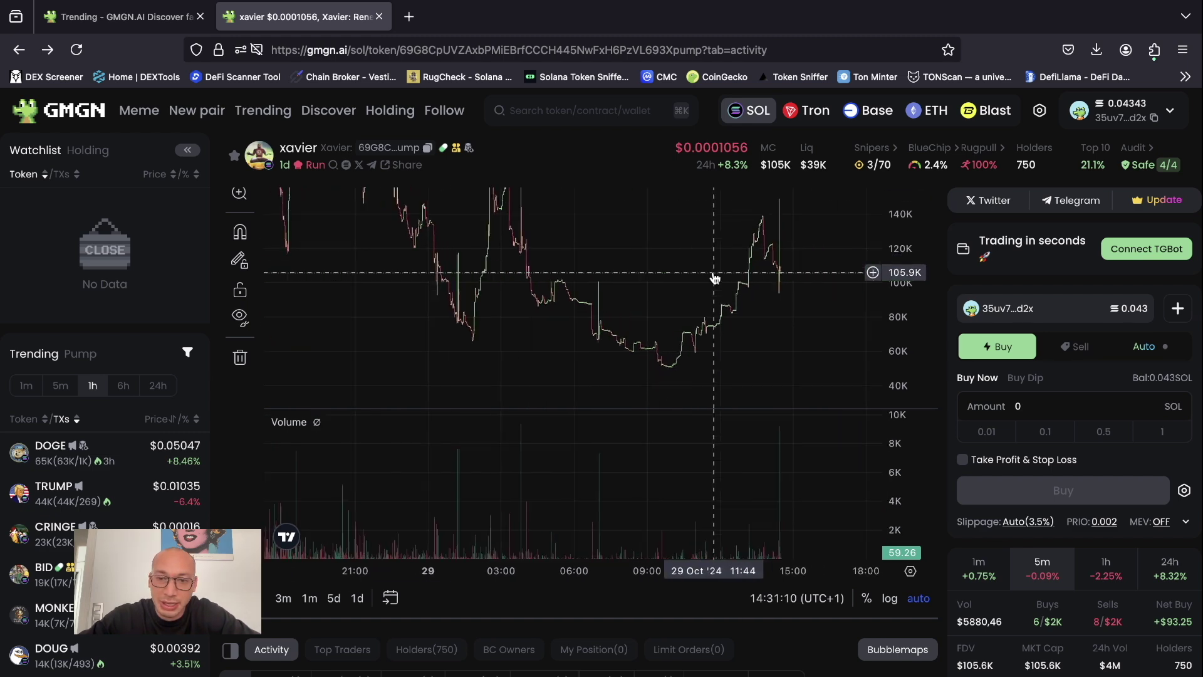
{"action": "left_click_drag", "start_coordinate": [894, 218], "coordinate": [888, 422]}
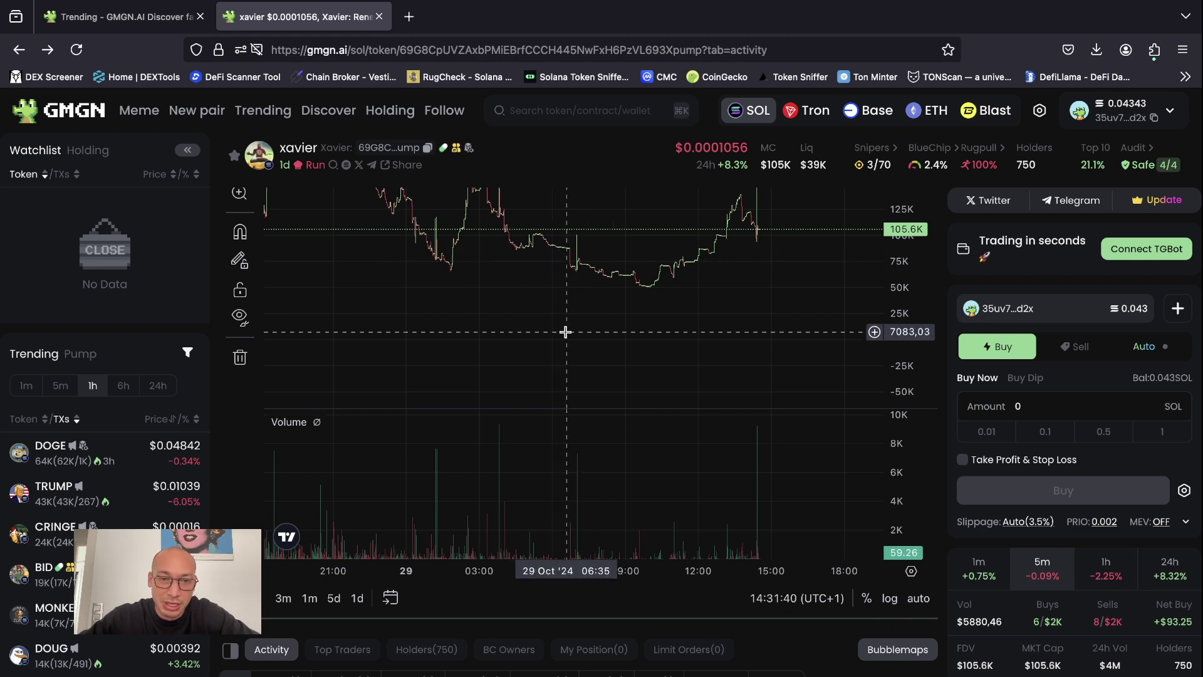
{"action": "scroll", "coordinate": [565, 332], "scroll_direction": "down", "scroll_amount": 1}
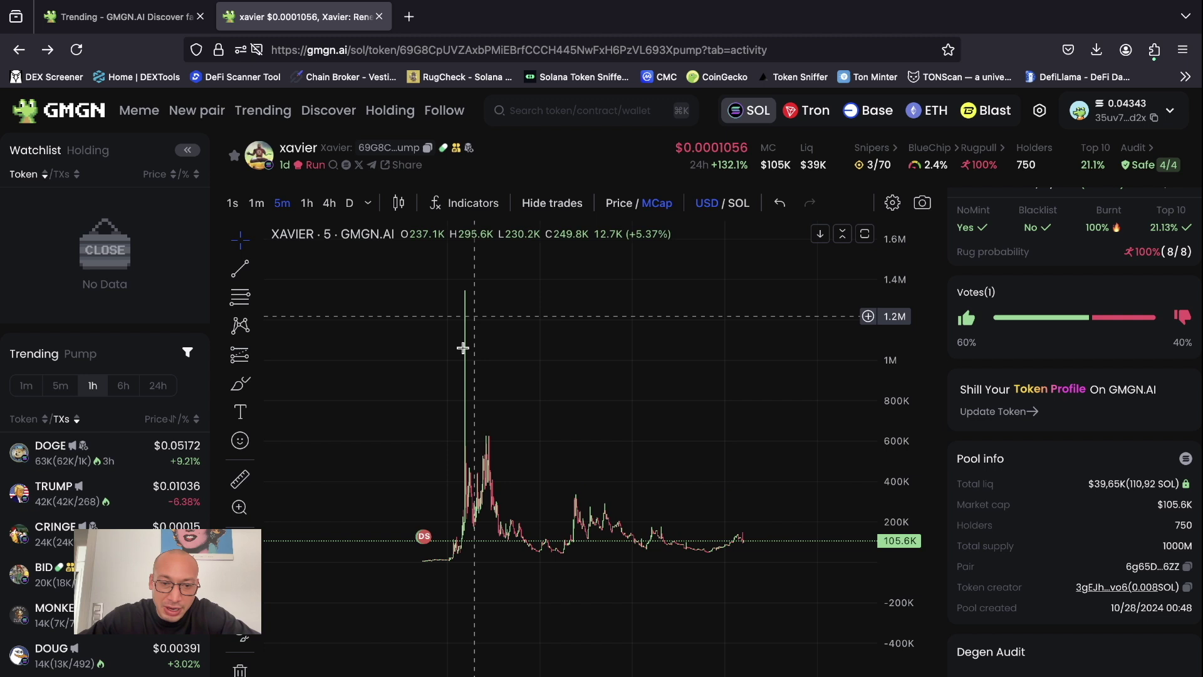
{"action": "mouse_move", "coordinate": [424, 541]}
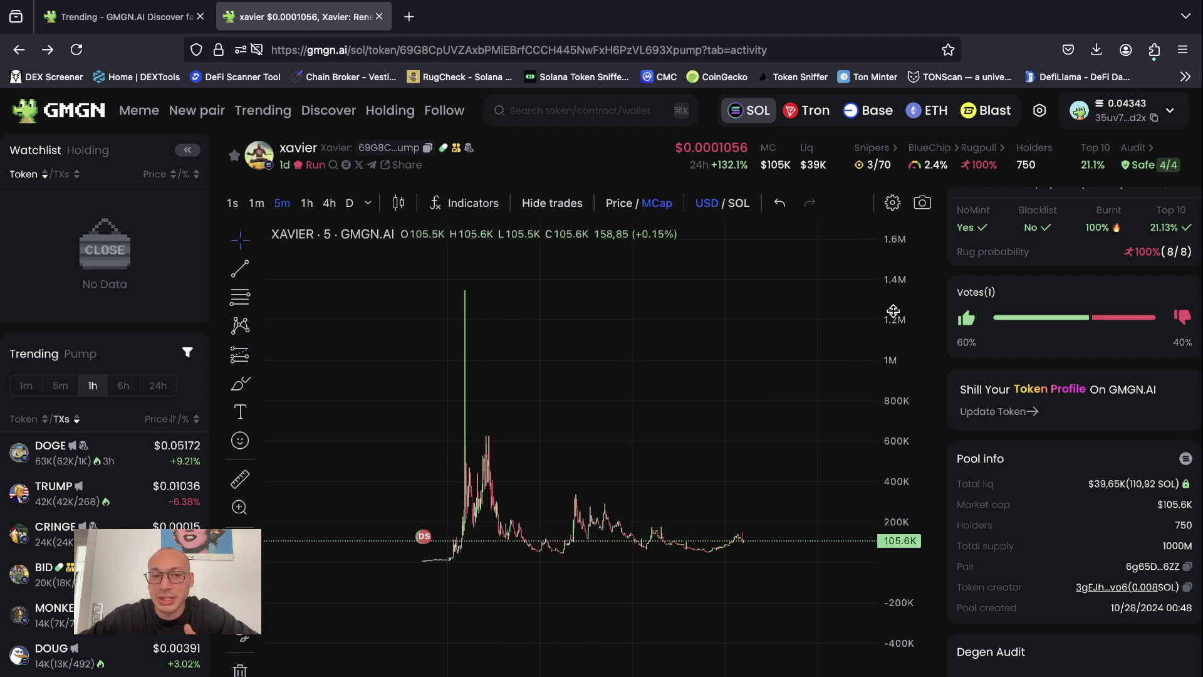
- Highlight xavier's market cap and liquidity figures in the token header
{"action": "mouse_move", "coordinate": [459, 153]}
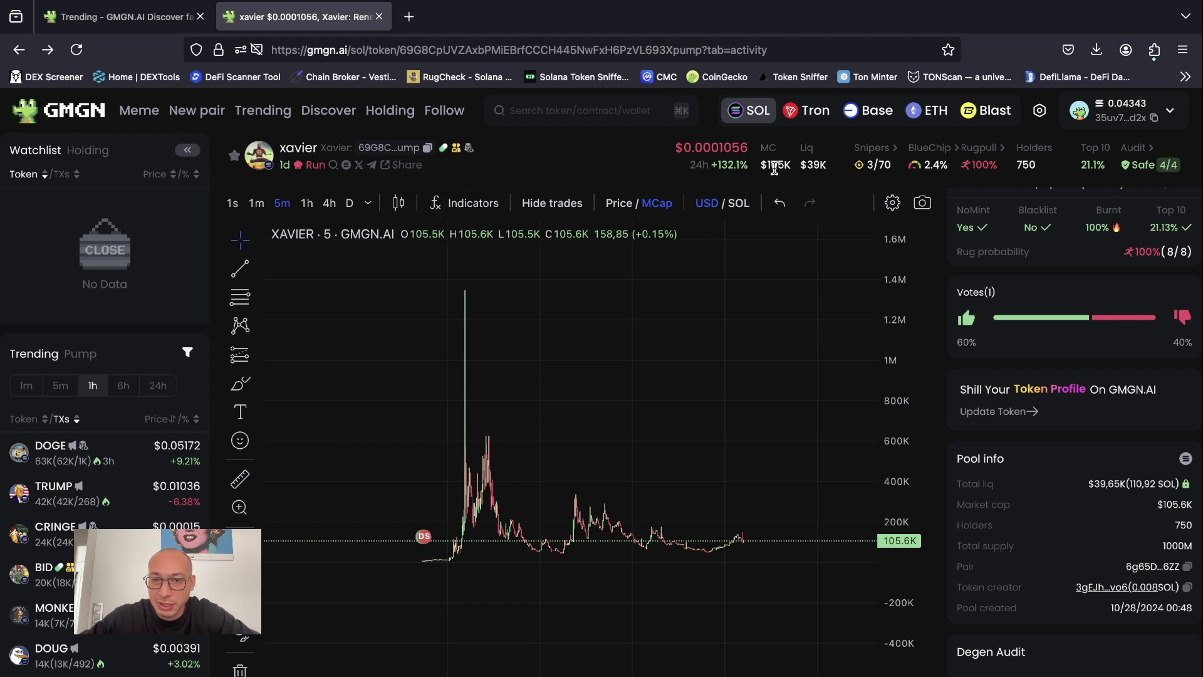
{"action": "left_click_drag", "start_coordinate": [787, 168], "coordinate": [758, 167]}
{"action": "left_click_drag", "start_coordinate": [833, 167], "coordinate": [803, 166]}
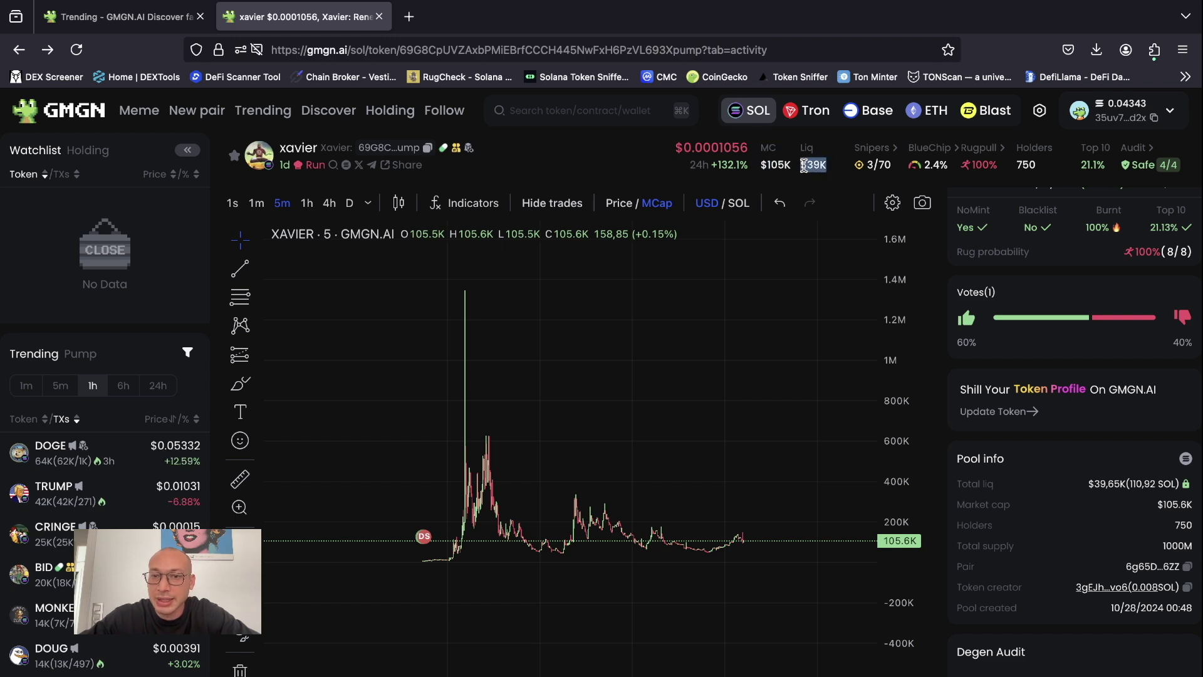
- View xavier's first 70 buyers, highlight the total bought and top 10 holders figures, and close the overview
{"action": "left_click", "coordinate": [875, 166]}
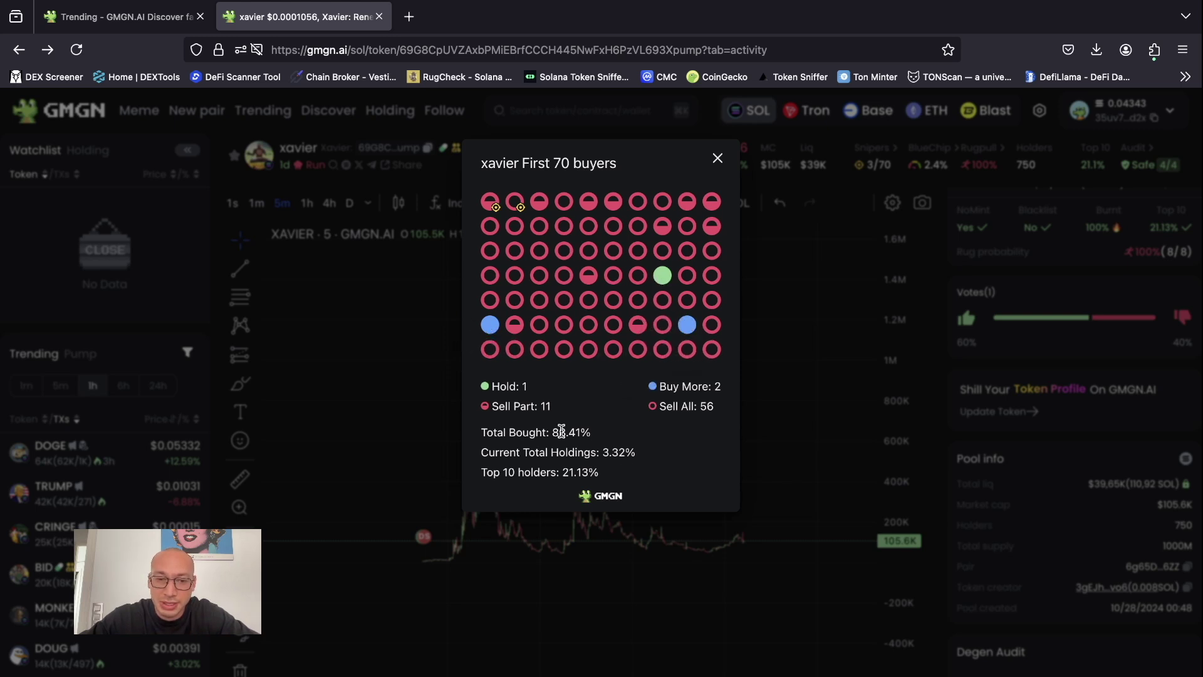
{"action": "left_click_drag", "start_coordinate": [599, 434], "coordinate": [556, 433]}
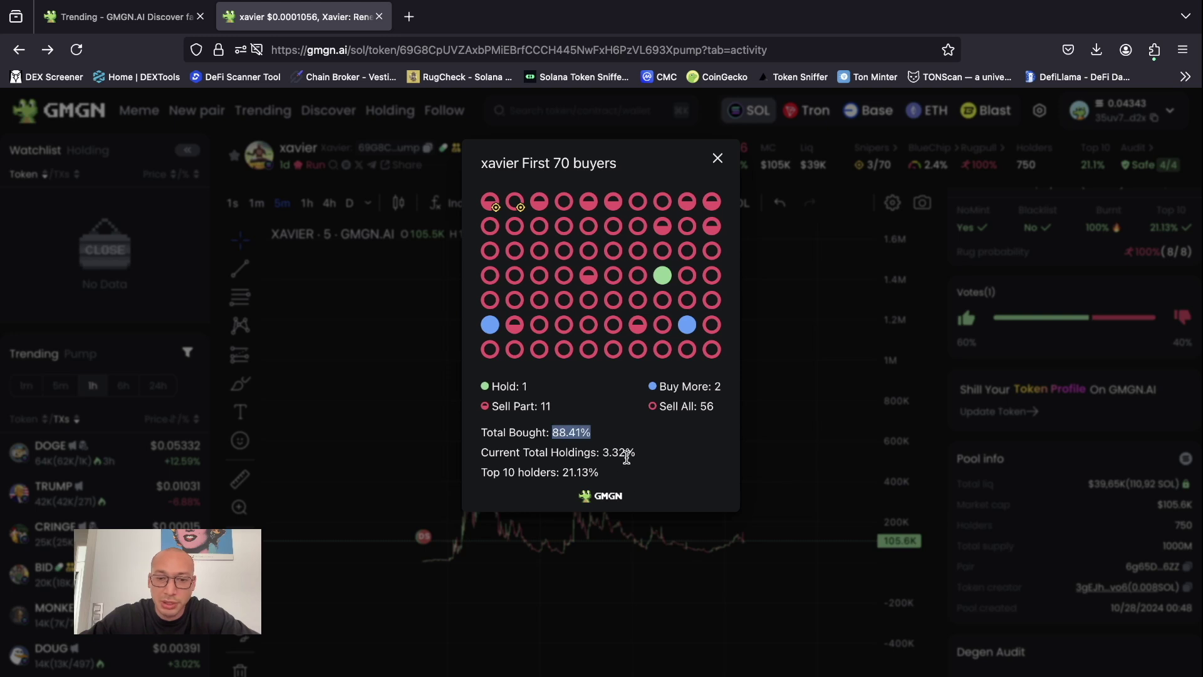
{"action": "left_click_drag", "start_coordinate": [635, 454], "coordinate": [479, 473]}
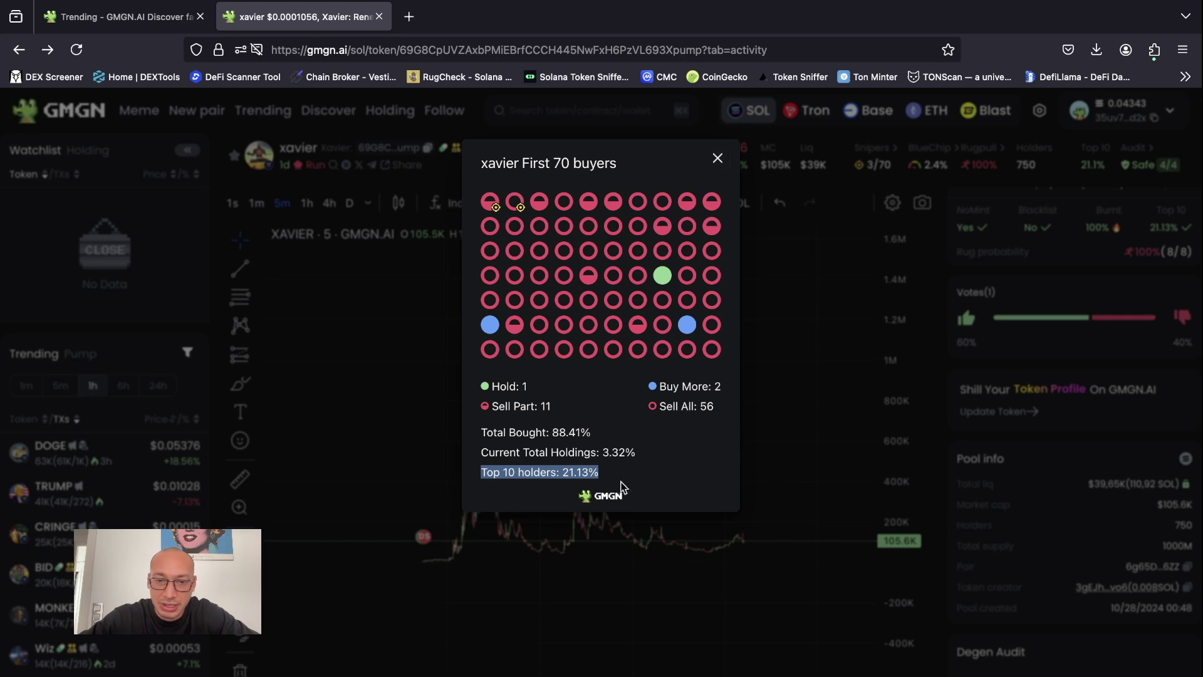
{"action": "left_click", "coordinate": [714, 155]}
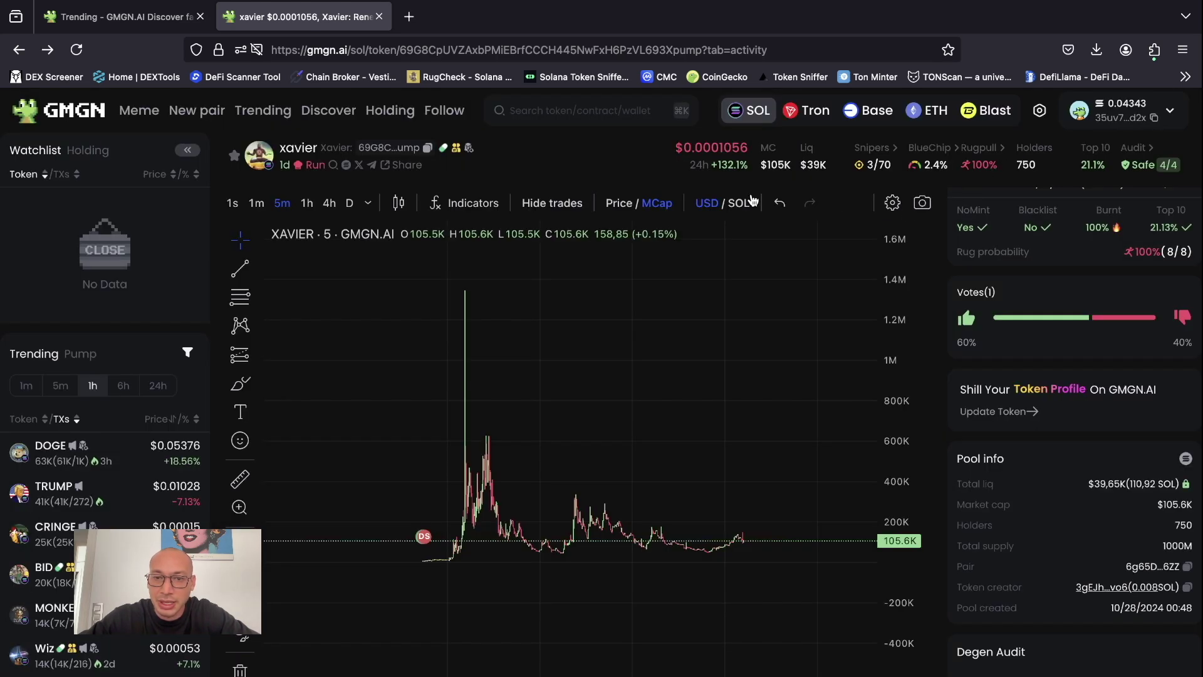
- Open the wallet of the first-70 buyer marked as holding xavier and highlight its last 7-day PnL and win rate
{"action": "left_click", "coordinate": [883, 166]}
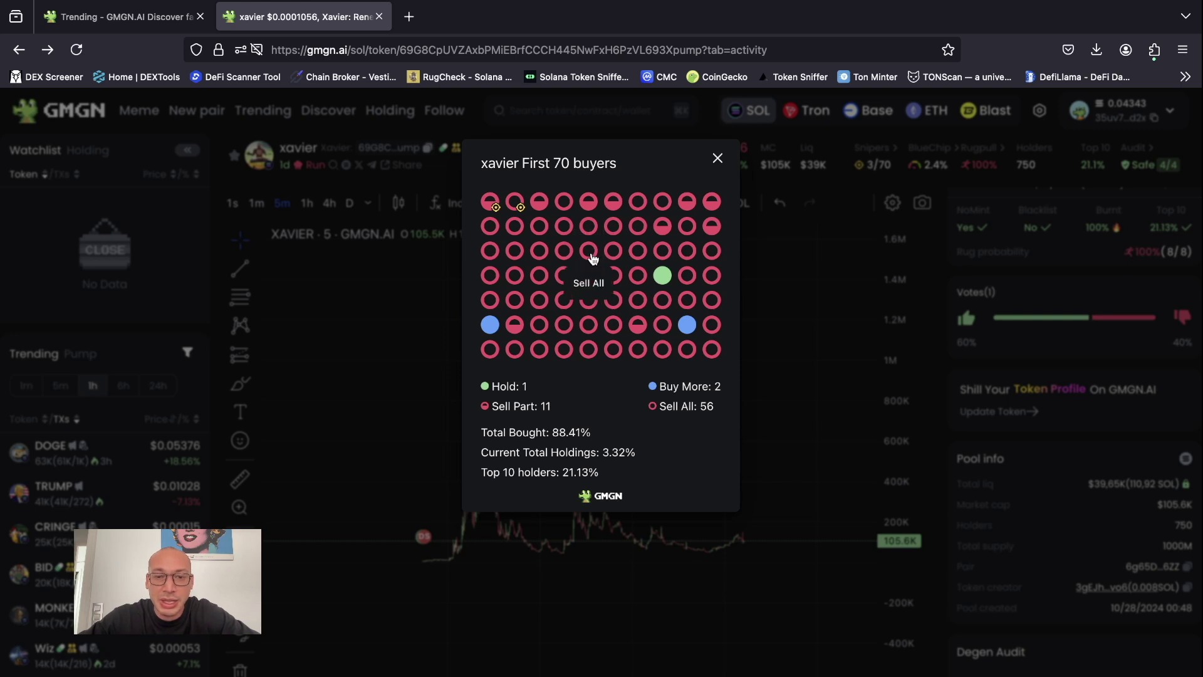
{"action": "left_click", "coordinate": [662, 275]}
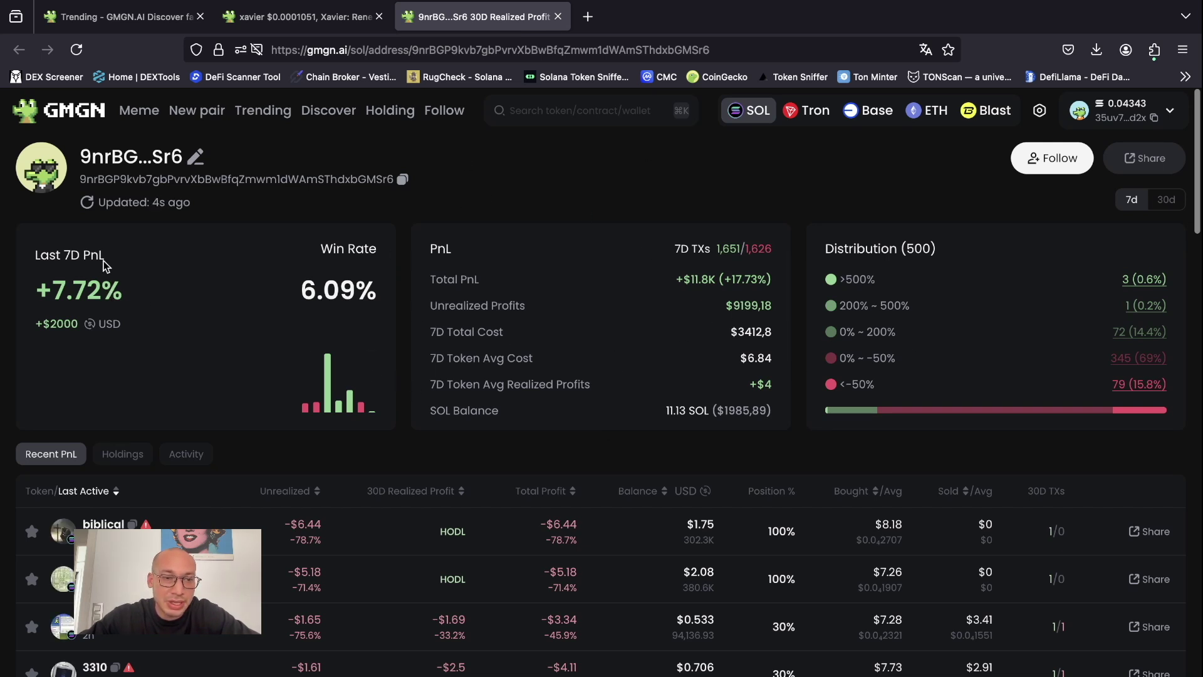
{"action": "left_click_drag", "start_coordinate": [123, 289], "coordinate": [42, 285]}
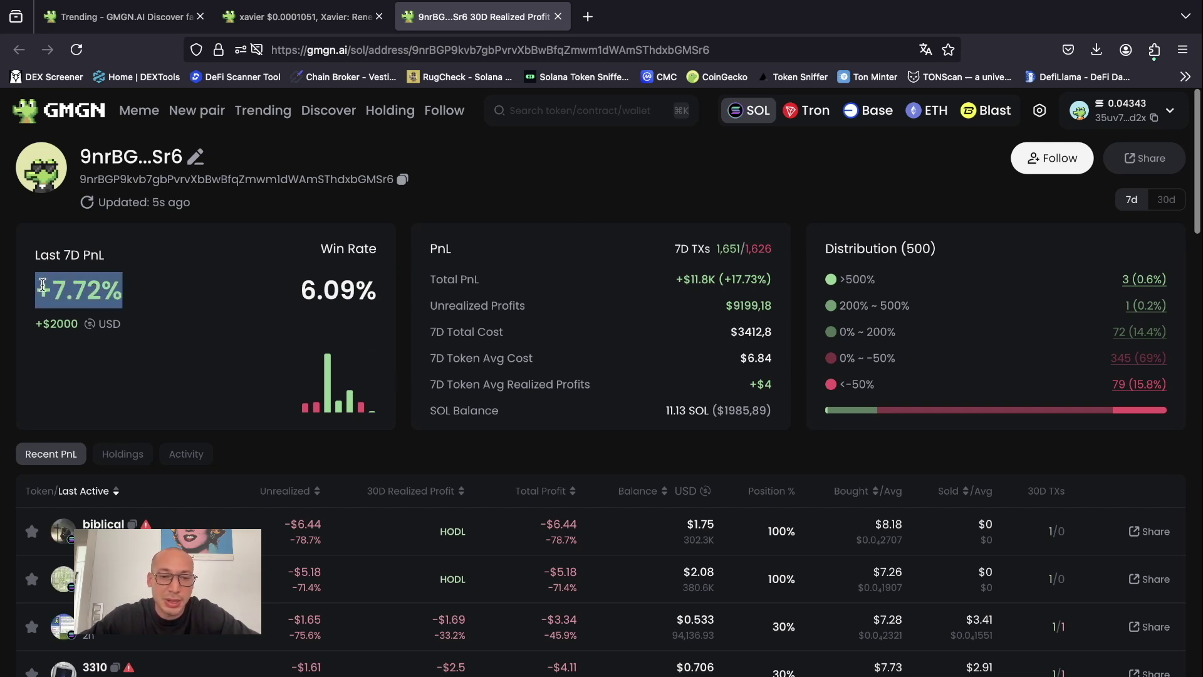
{"action": "left_click", "coordinate": [184, 304]}
{"action": "left_click_drag", "start_coordinate": [298, 289], "coordinate": [379, 291]}
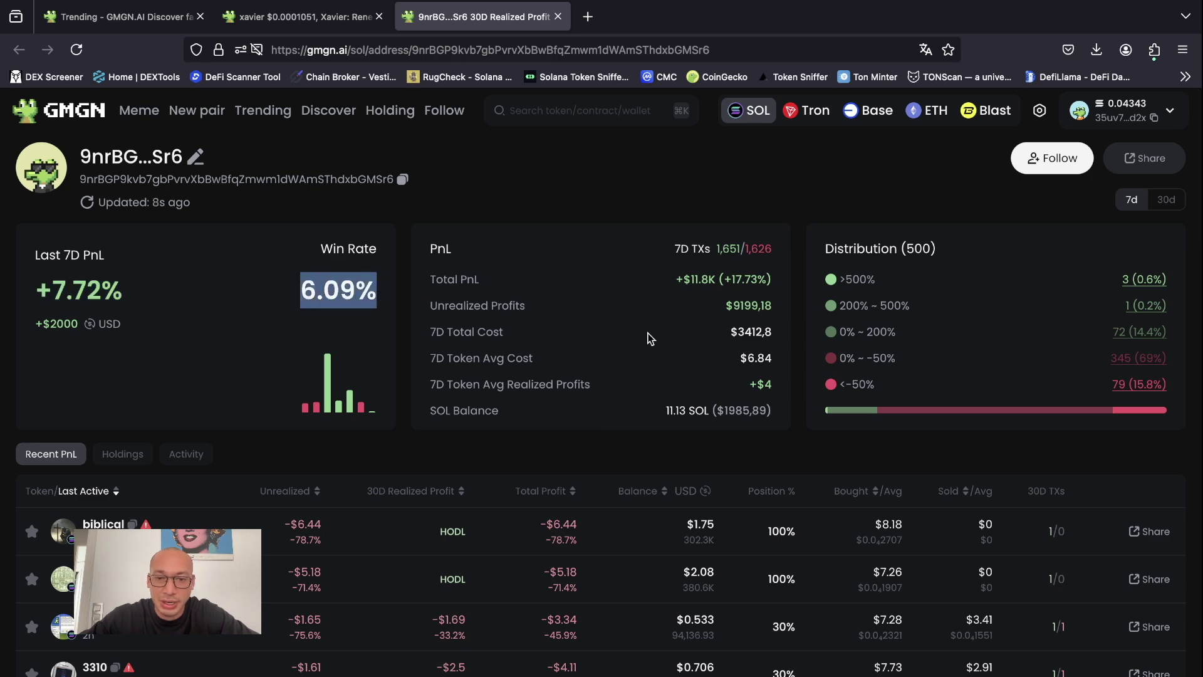
- Examine the wallet's Recent PnL list, including the details of its biblical trade
{"action": "scroll", "coordinate": [687, 399], "scroll_direction": "down", "scroll_amount": 3}
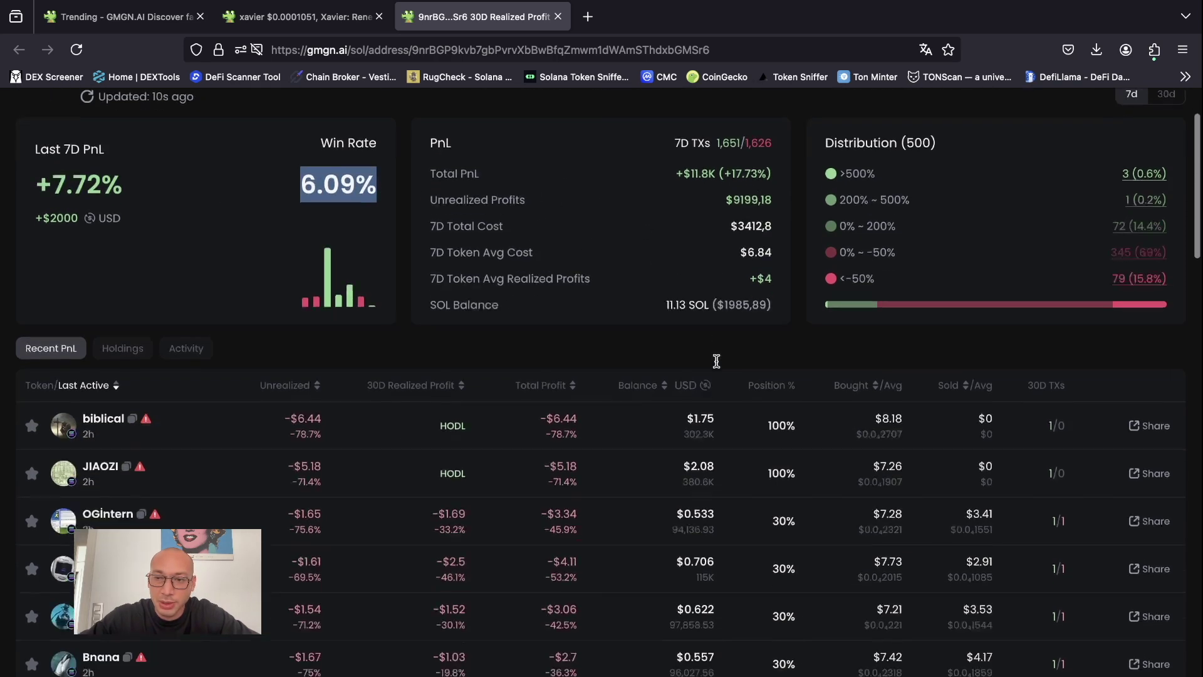
{"action": "scroll", "coordinate": [936, 202], "scroll_direction": "down", "scroll_amount": 3}
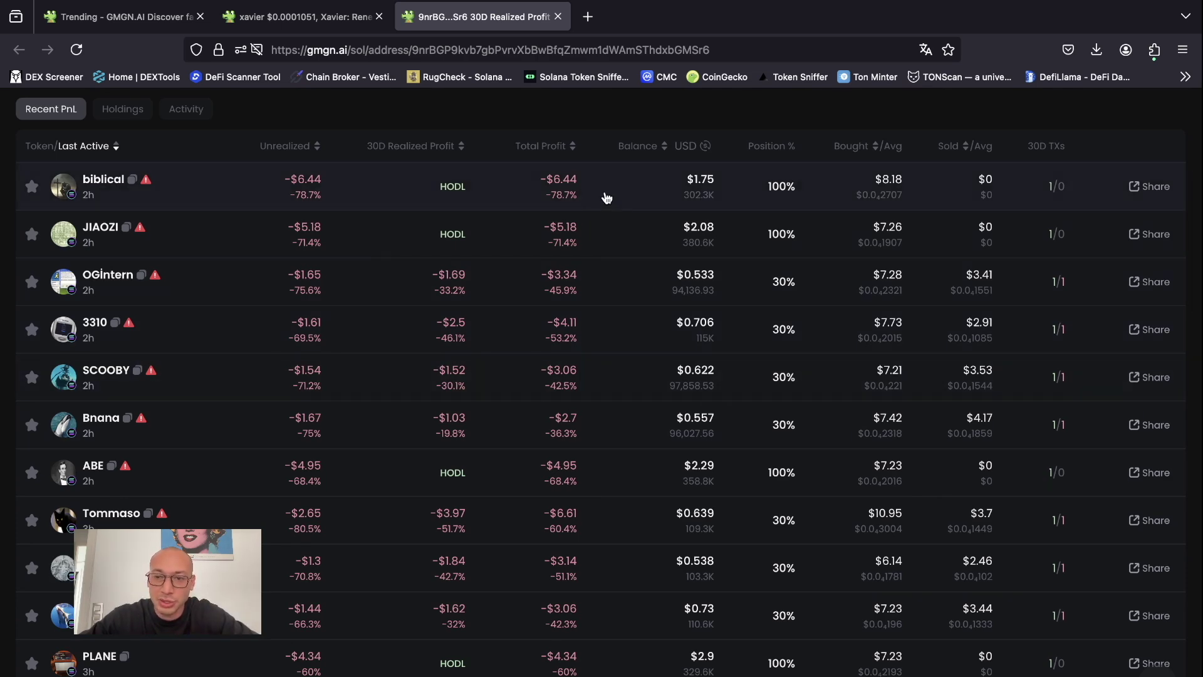
{"action": "left_click", "coordinate": [605, 198]}
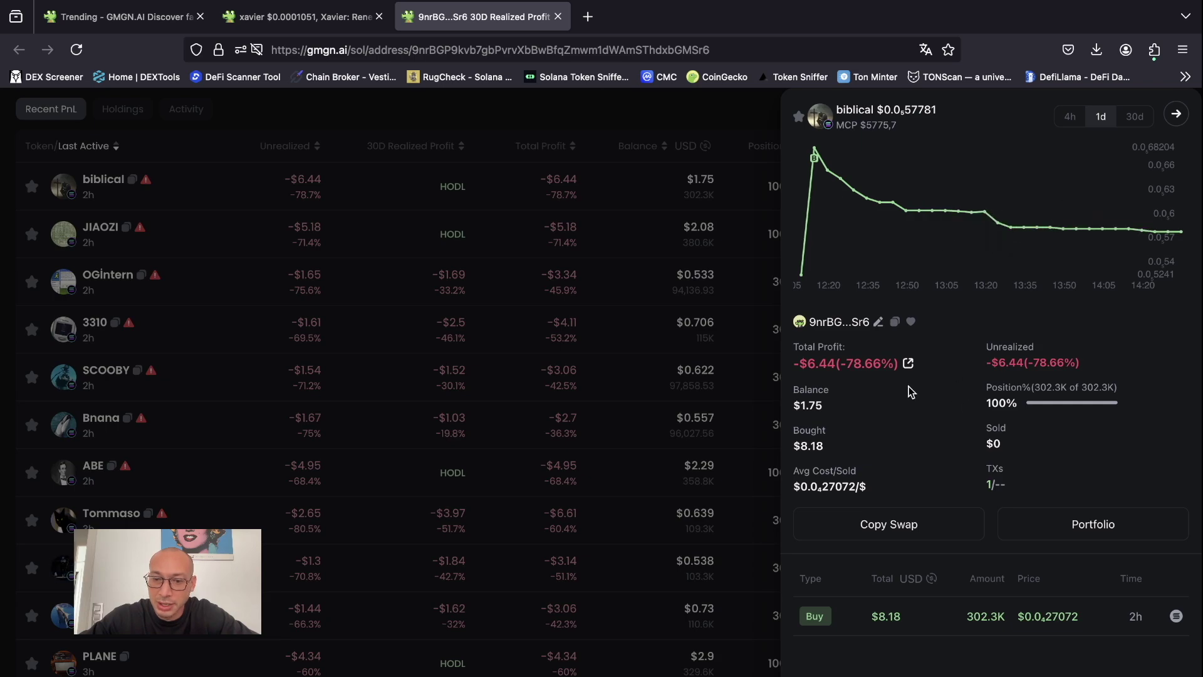
{"action": "left_click", "coordinate": [396, 307]}
{"action": "scroll", "coordinate": [406, 455], "scroll_direction": "down", "scroll_amount": 10}
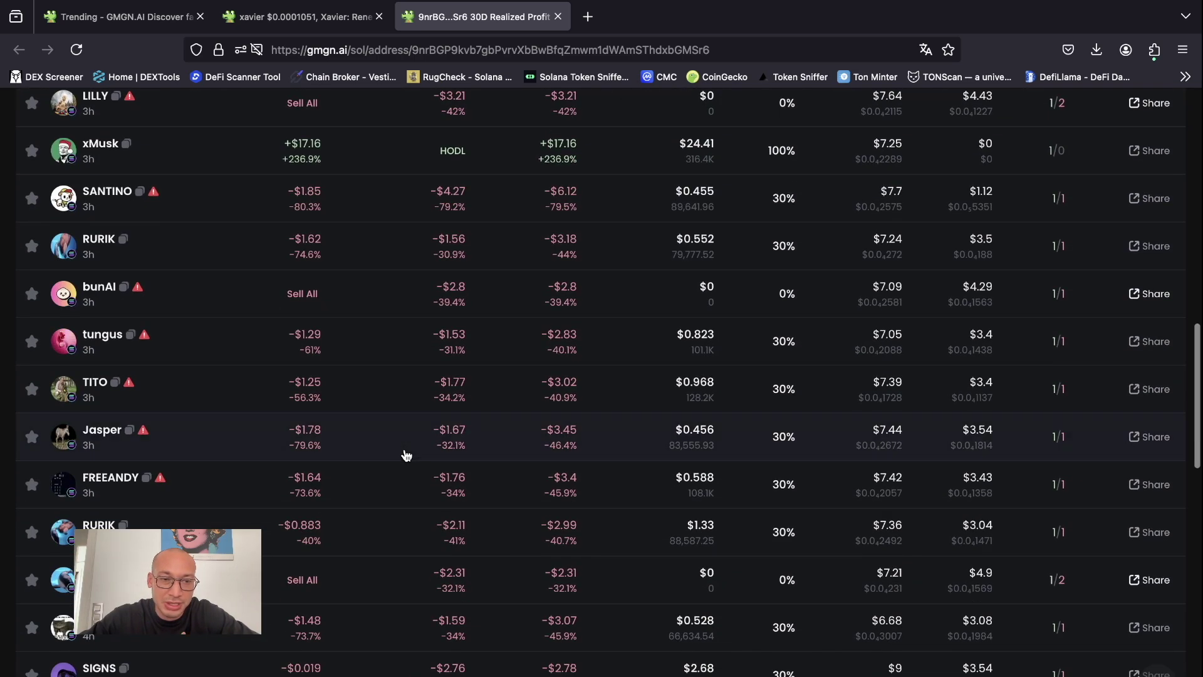
{"action": "scroll", "coordinate": [406, 455], "scroll_direction": "up", "scroll_amount": 15}
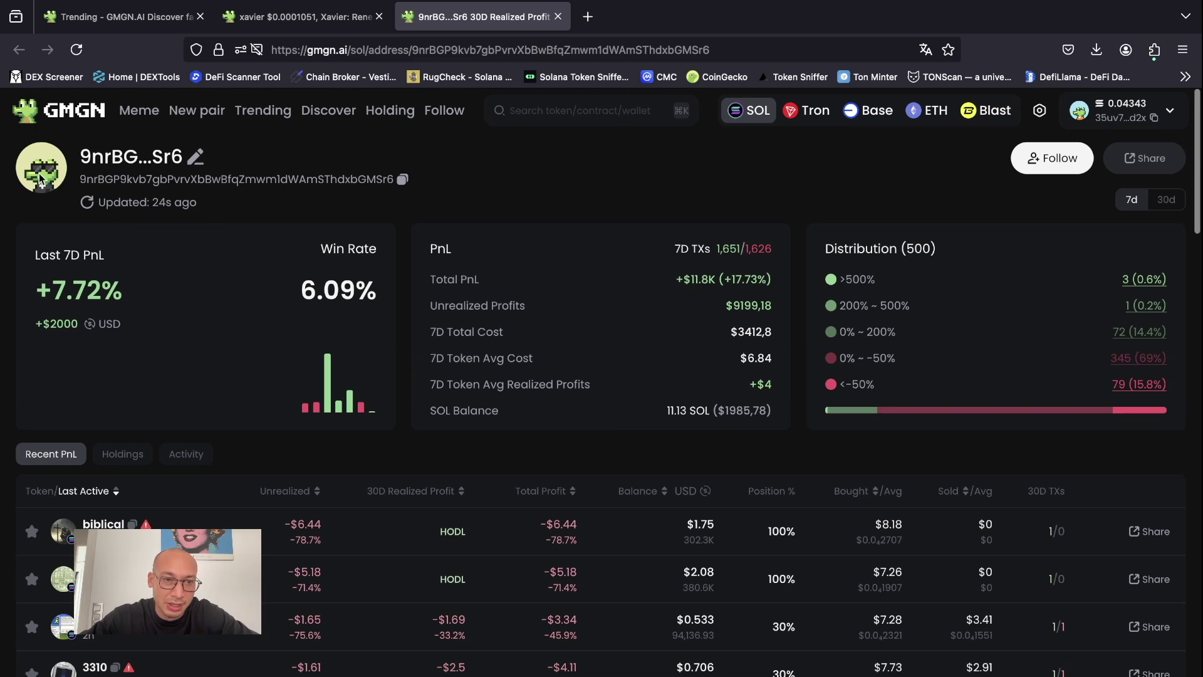
- Open the Tommaso token from the wallet's Recent PnL list to view its chart, and return to the wallet page
{"action": "scroll", "coordinate": [366, 507], "scroll_direction": "down", "scroll_amount": 7}
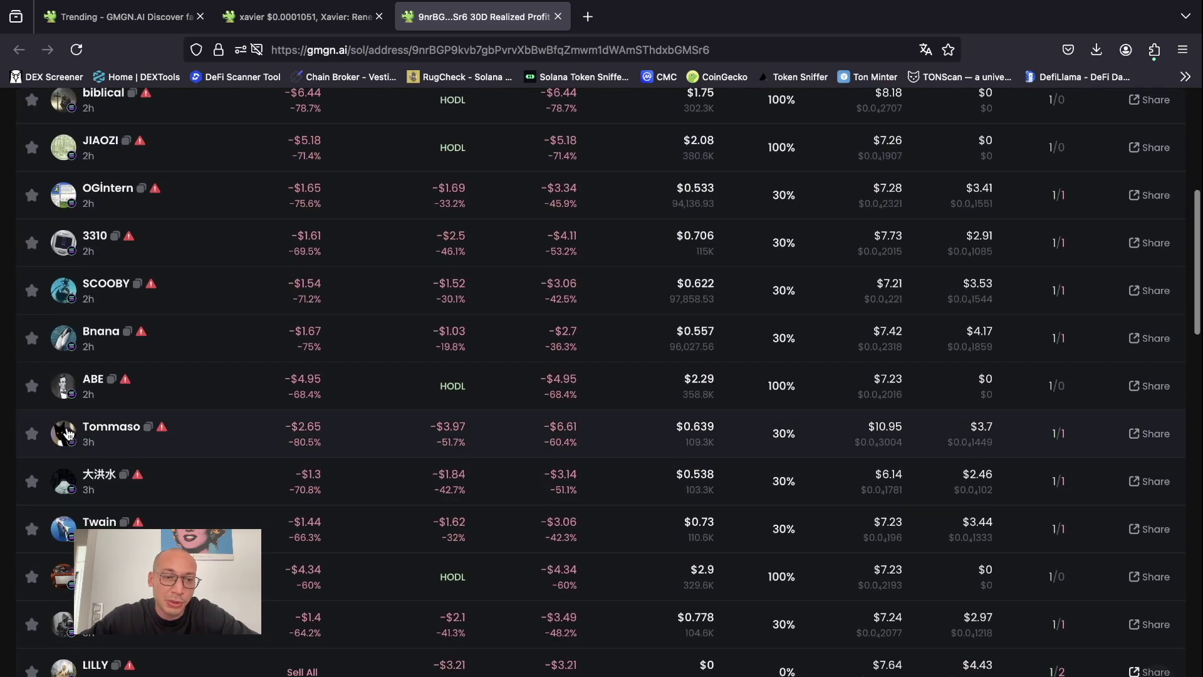
{"action": "left_click", "coordinate": [71, 431]}
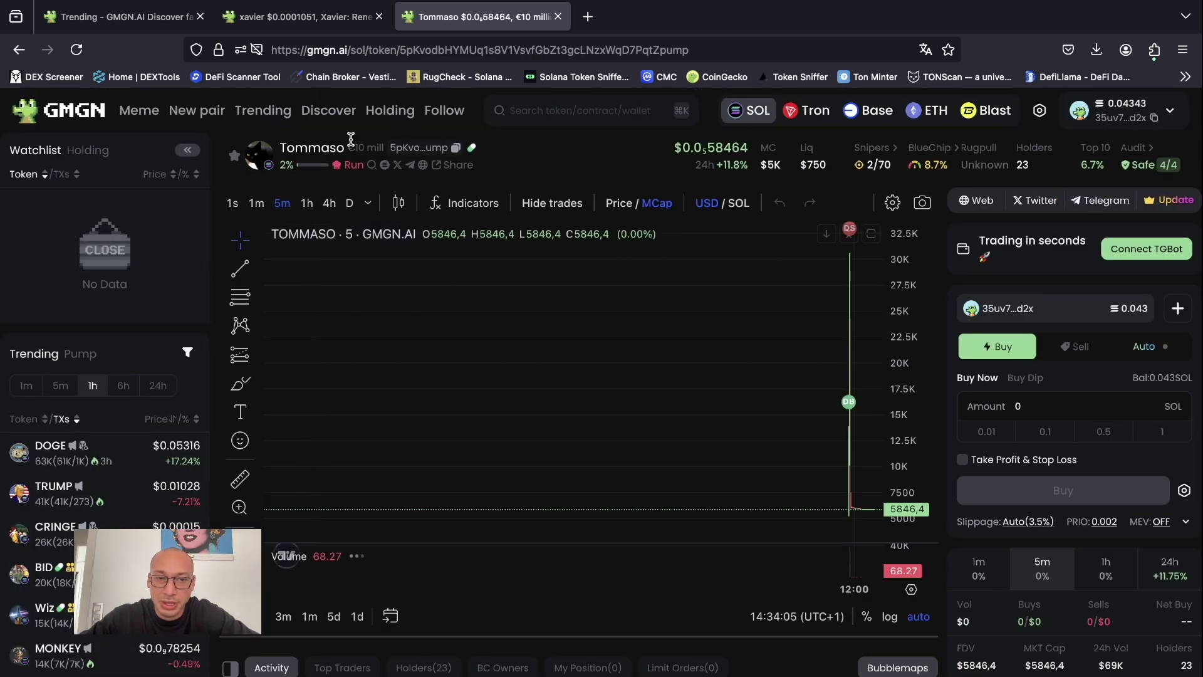
{"action": "left_click", "coordinate": [21, 51]}
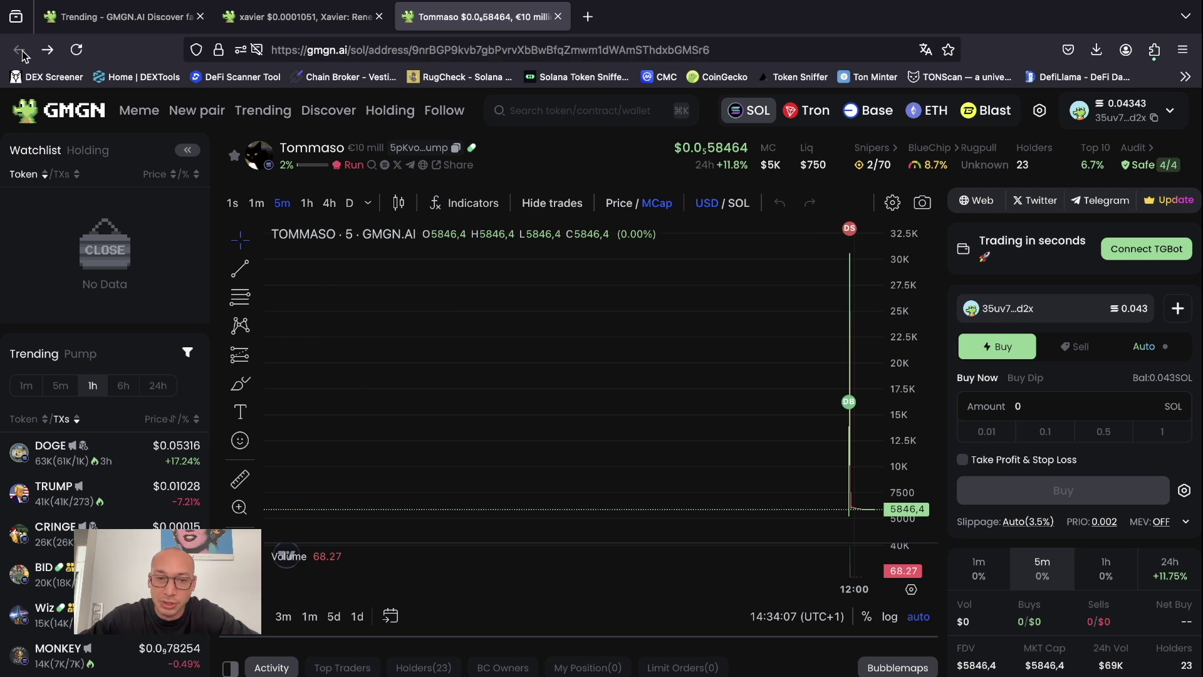
{"action": "scroll", "coordinate": [728, 569], "scroll_direction": "down", "scroll_amount": 10}
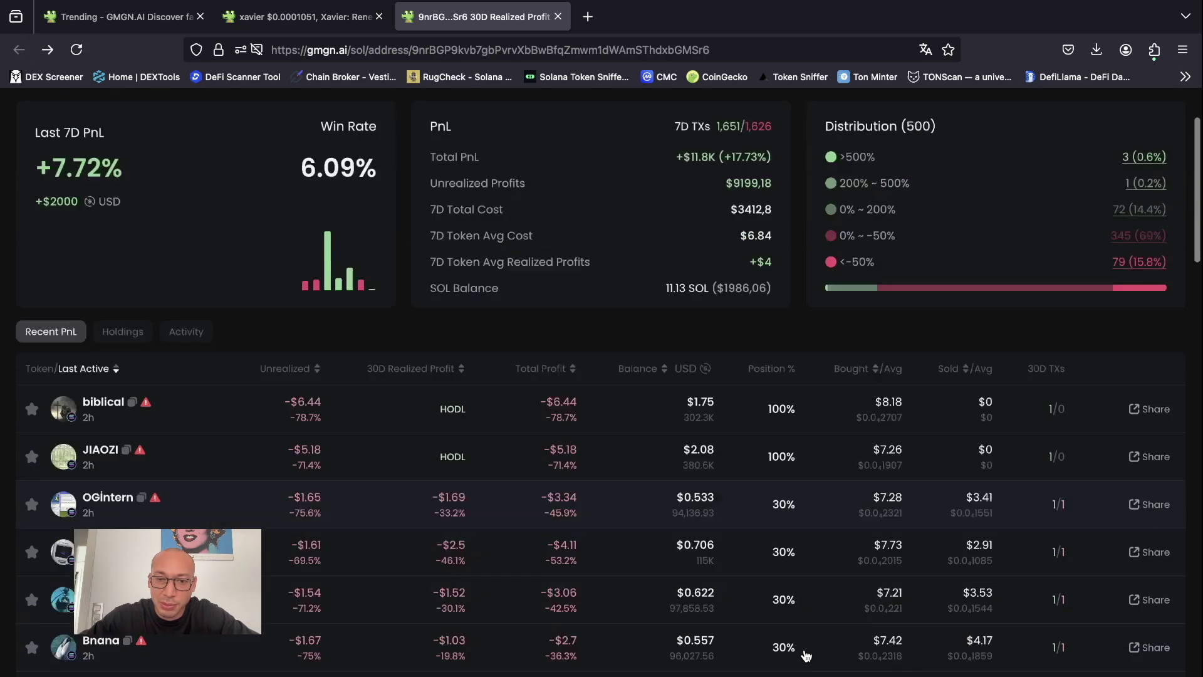
- Close the wallet page, highlight the heading of xavier's first 70 buyers overview, and close the overview
{"action": "left_click", "coordinate": [557, 16]}
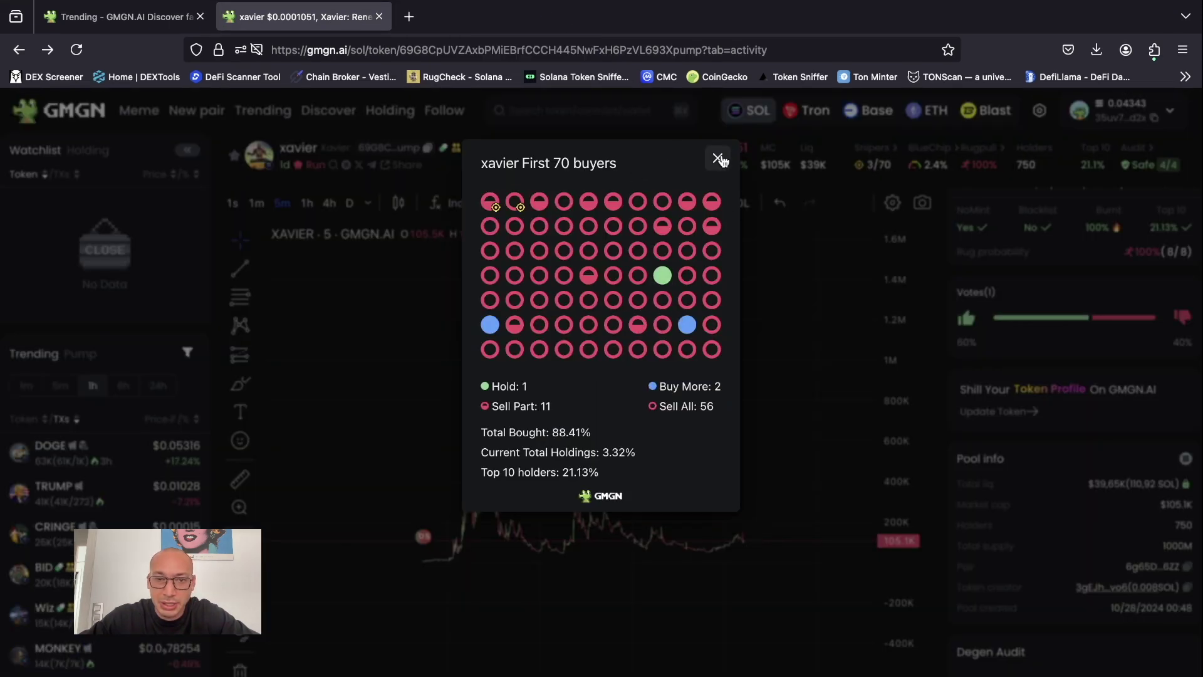
{"action": "left_click_drag", "start_coordinate": [622, 164], "coordinate": [509, 164]}
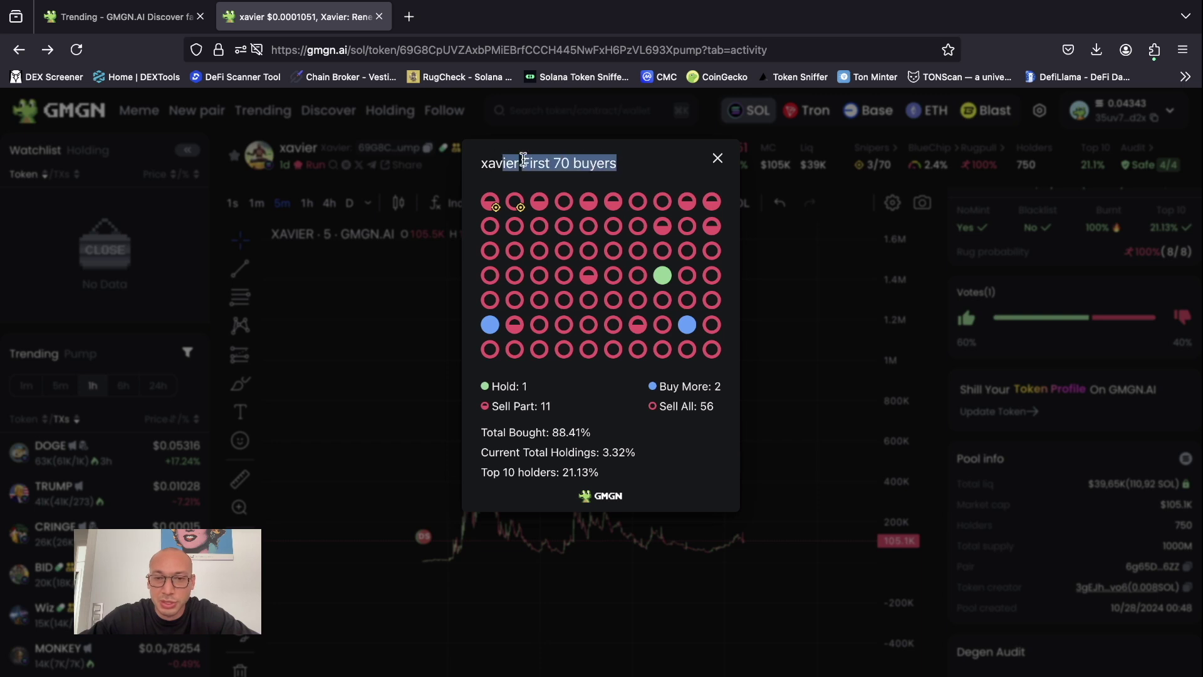
{"action": "left_click", "coordinate": [717, 158]}
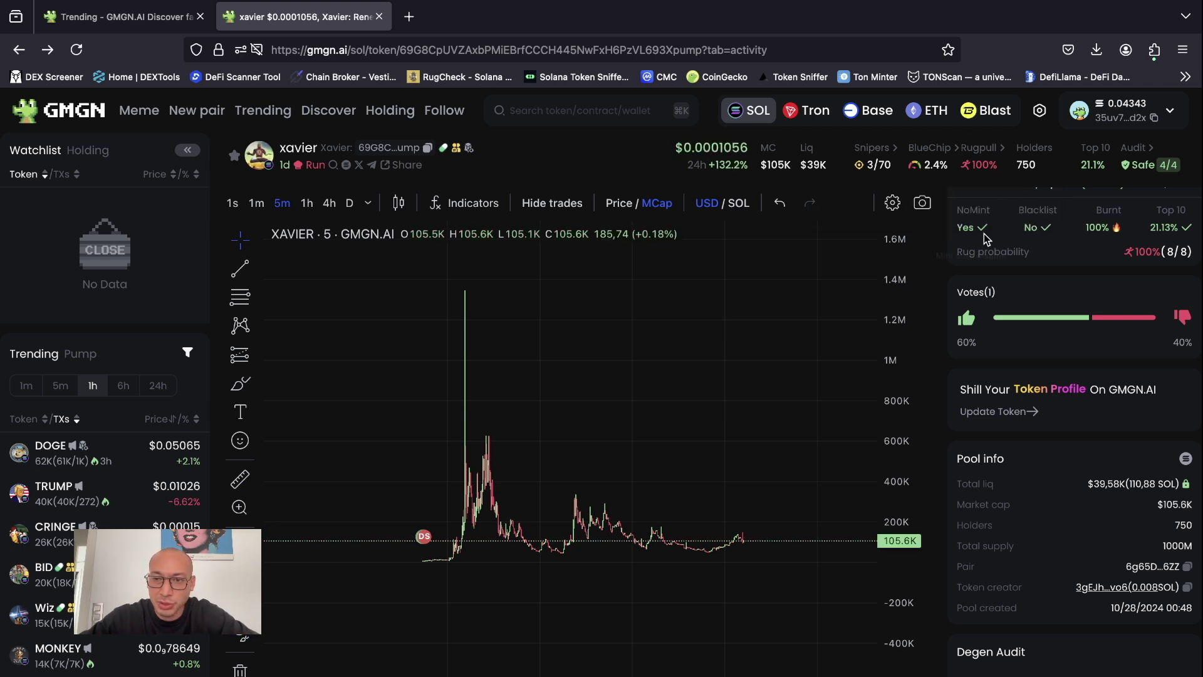
- View the rug pull details of xavier's developer, close them, and inspect the DS marker on the chart
{"action": "left_click", "coordinate": [988, 155]}
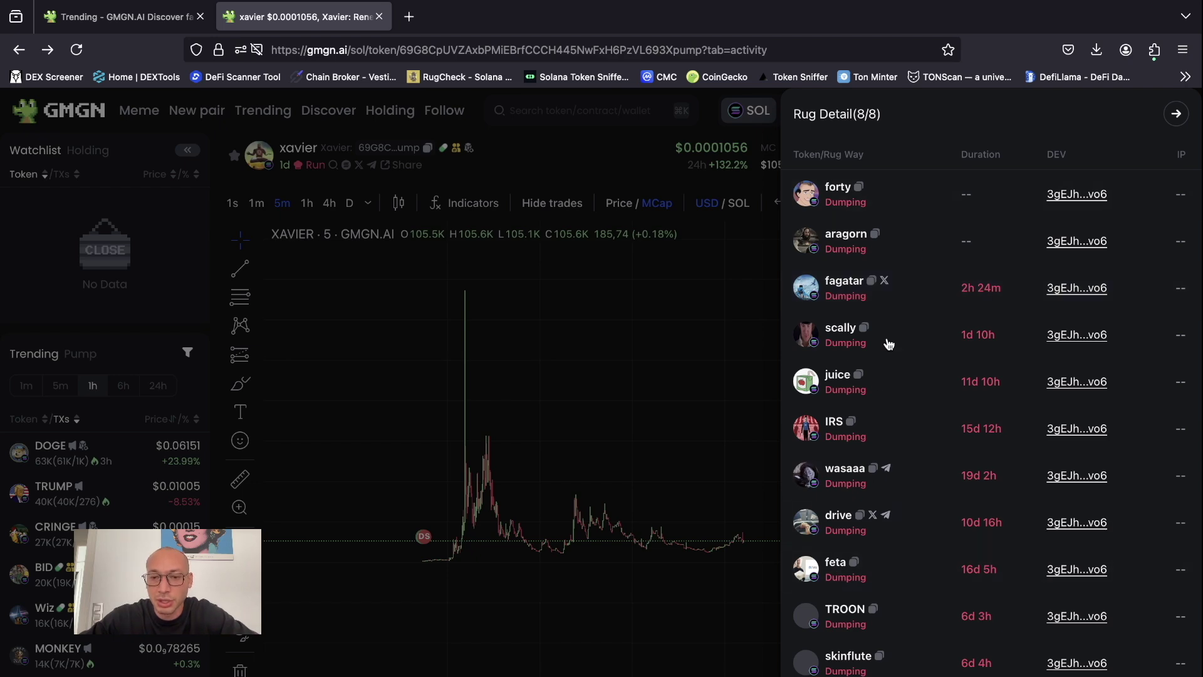
{"action": "left_click", "coordinate": [1175, 115]}
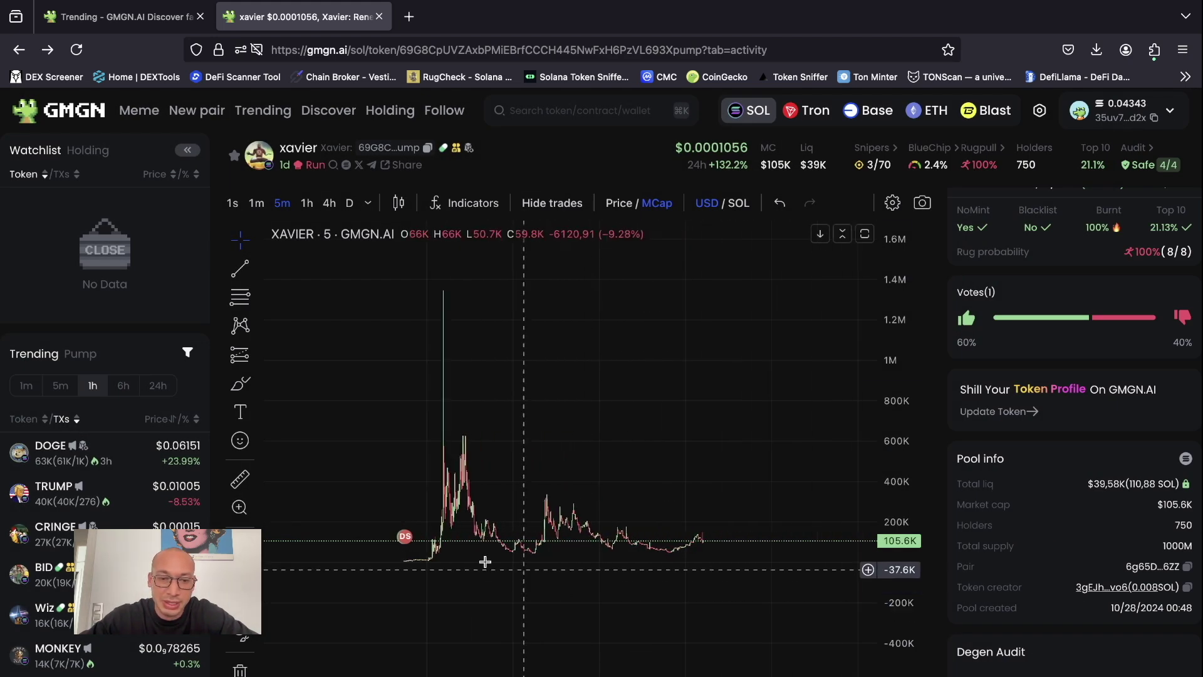
{"action": "mouse_move", "coordinate": [404, 538]}
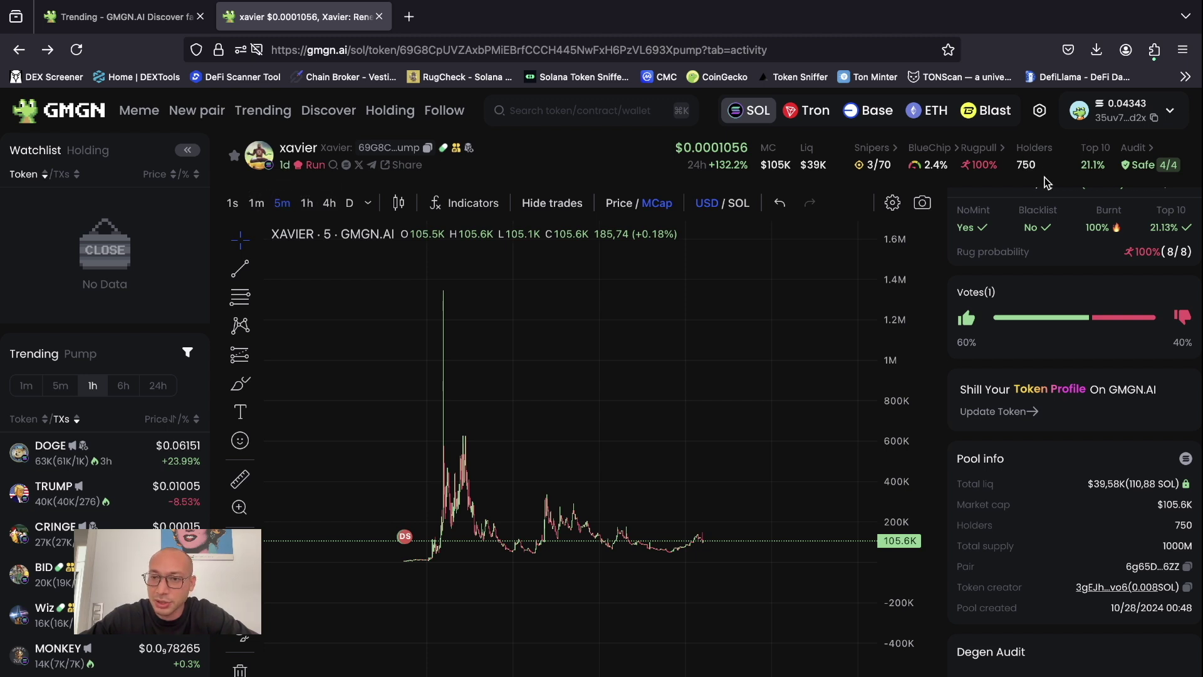
- Check the explanation of xavier's top 10 holders figure, and view and close its security audit
{"action": "mouse_move", "coordinate": [1102, 166]}
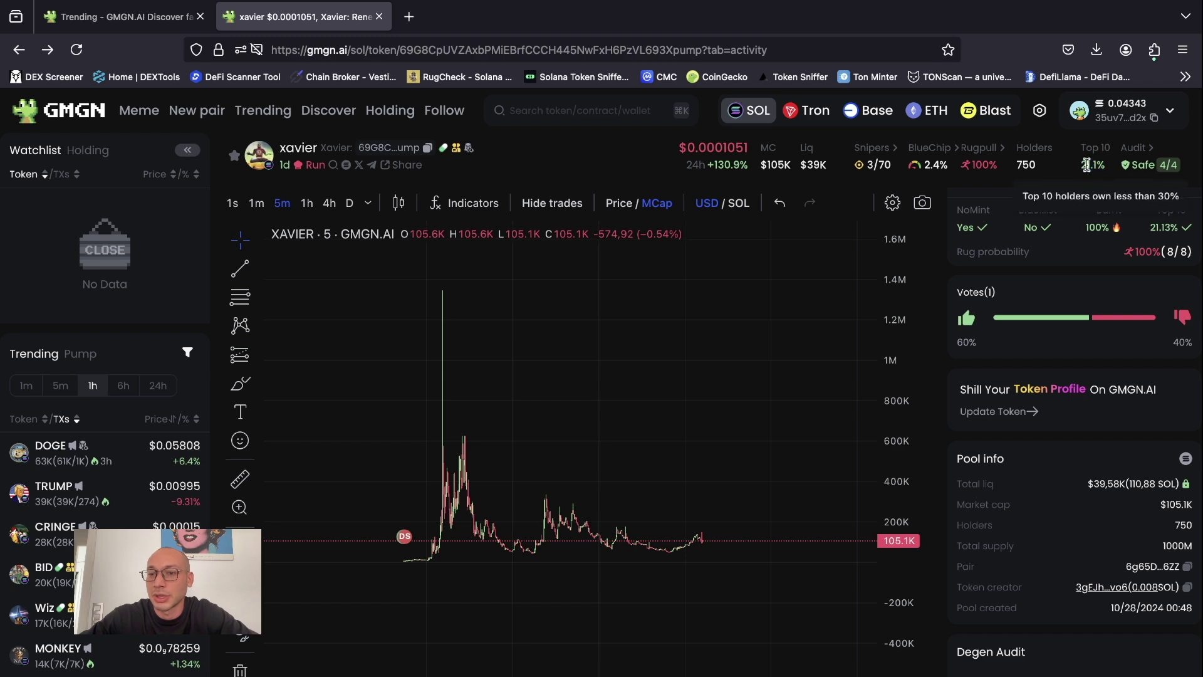
{"action": "left_click", "coordinate": [1171, 165]}
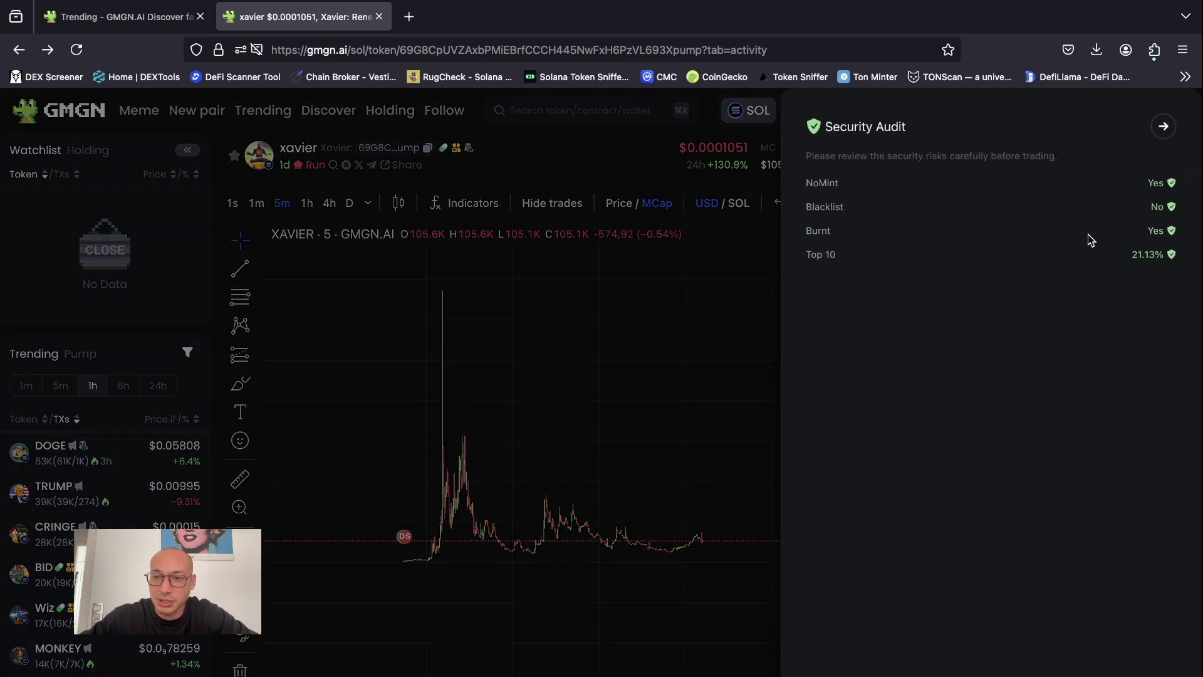
{"action": "left_click", "coordinate": [1166, 128]}
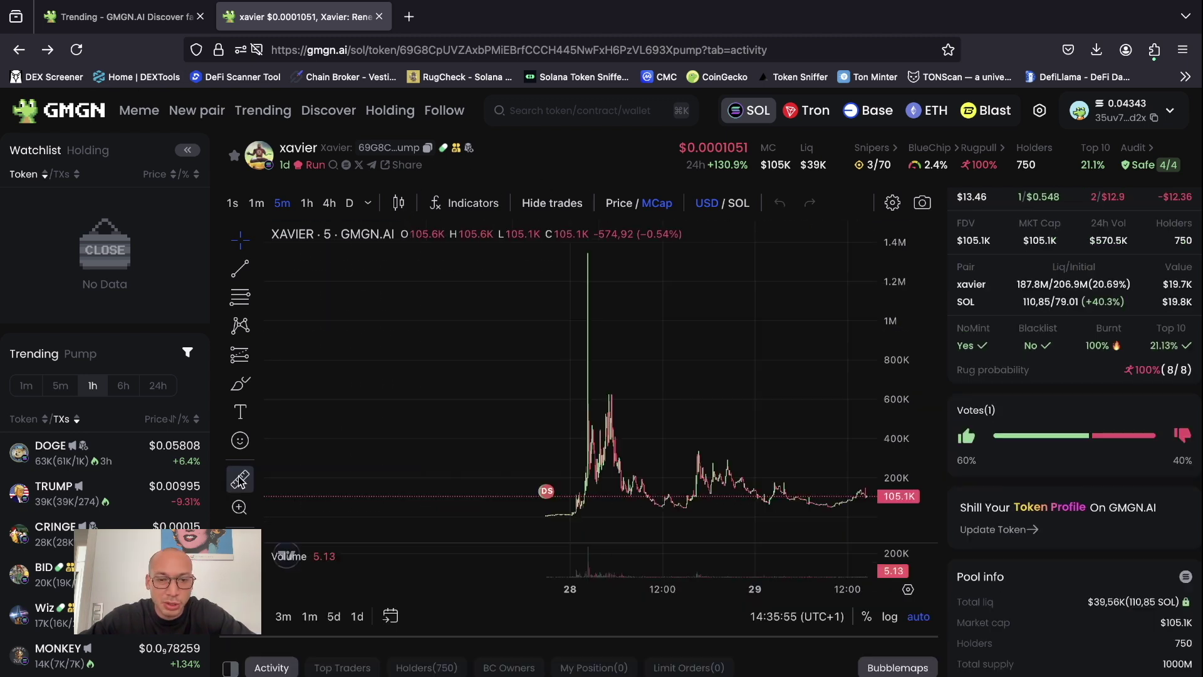
- Look through the chart's drawing tools and browse xavier's full activity list of recent buys and sells
{"action": "scroll", "coordinate": [239, 468], "scroll_direction": "down", "scroll_amount": 2}
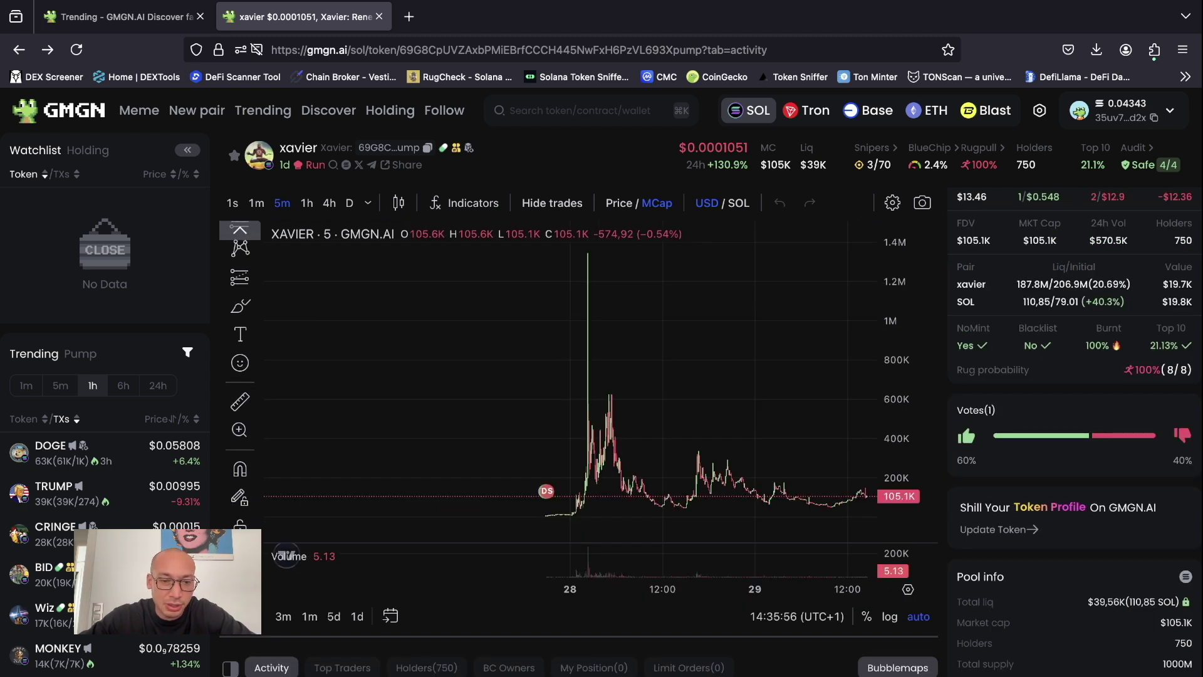
{"action": "scroll", "coordinate": [247, 528], "scroll_direction": "up", "scroll_amount": 3}
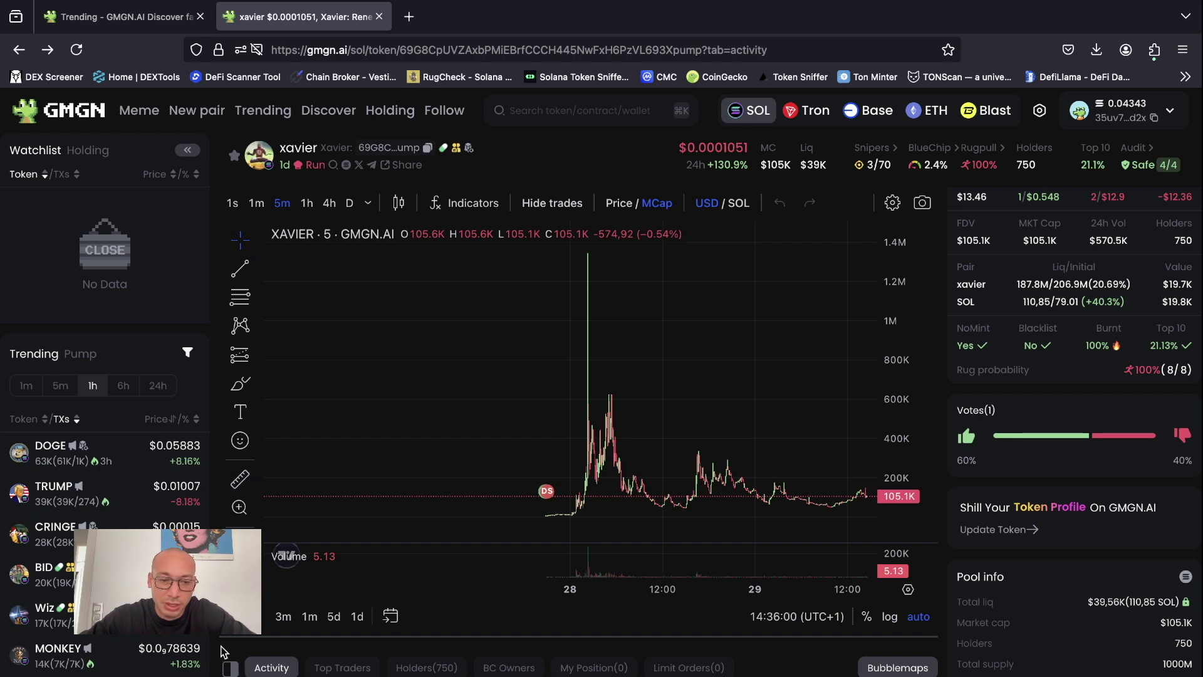
{"action": "scroll", "coordinate": [647, 193], "scroll_direction": "down", "scroll_amount": 5}
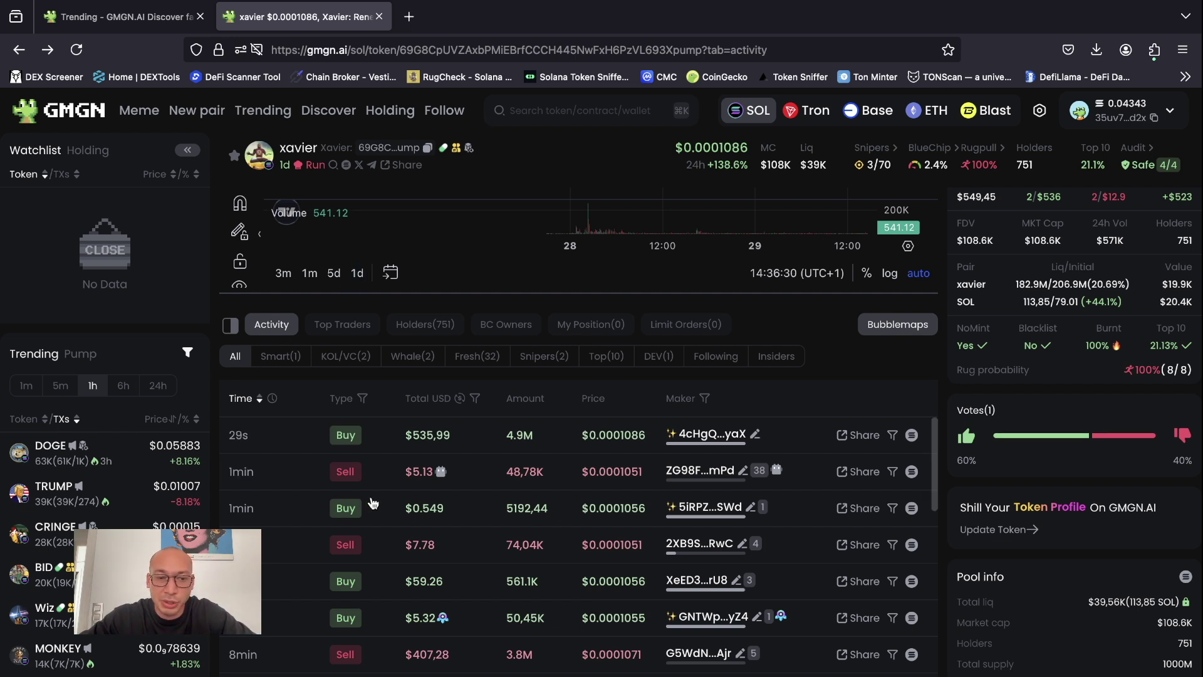
{"action": "scroll", "coordinate": [349, 496], "scroll_direction": "down", "scroll_amount": 10}
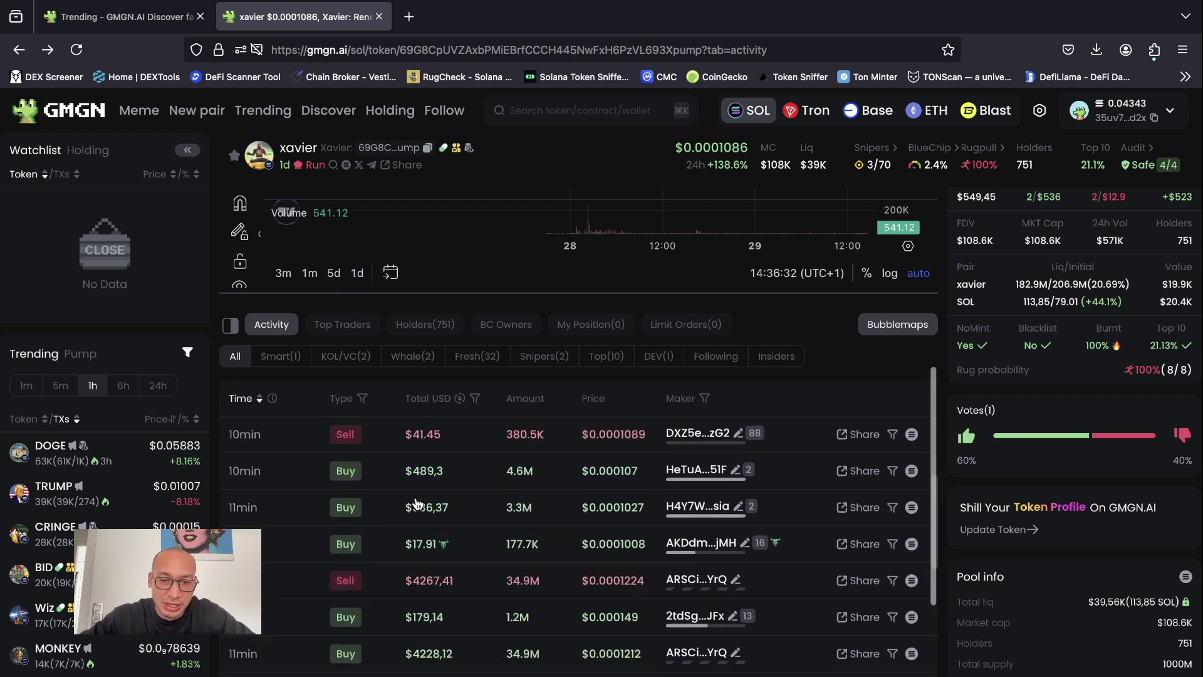
{"action": "scroll", "coordinate": [418, 503], "scroll_direction": "up", "scroll_amount": 10}
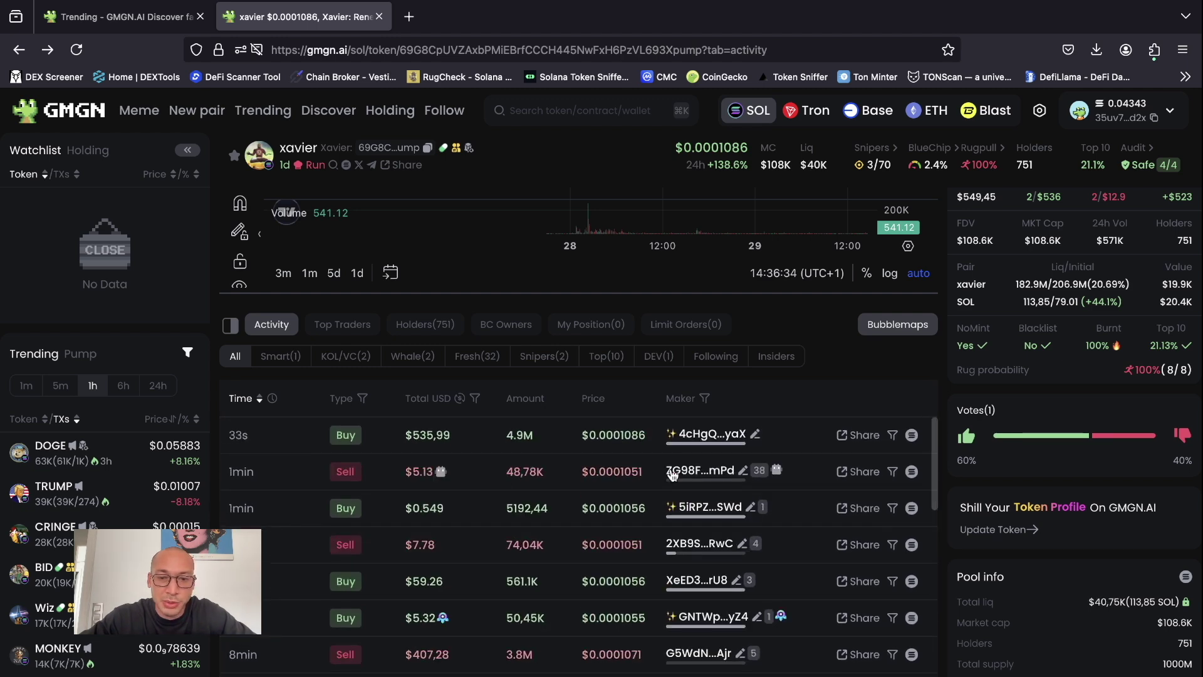
{"action": "mouse_move", "coordinate": [689, 450]}
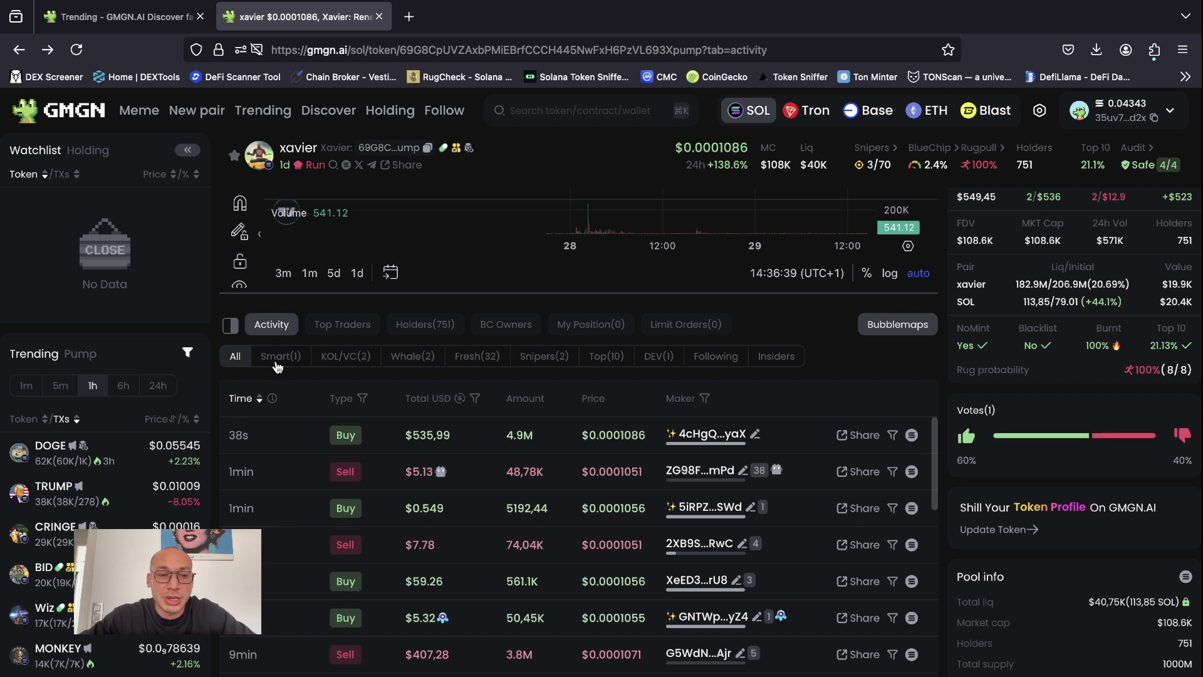
- Filter xavier's activity by Smart and by KOL/VC, and check the position details of a KOL's buy
{"action": "left_click", "coordinate": [279, 357]}
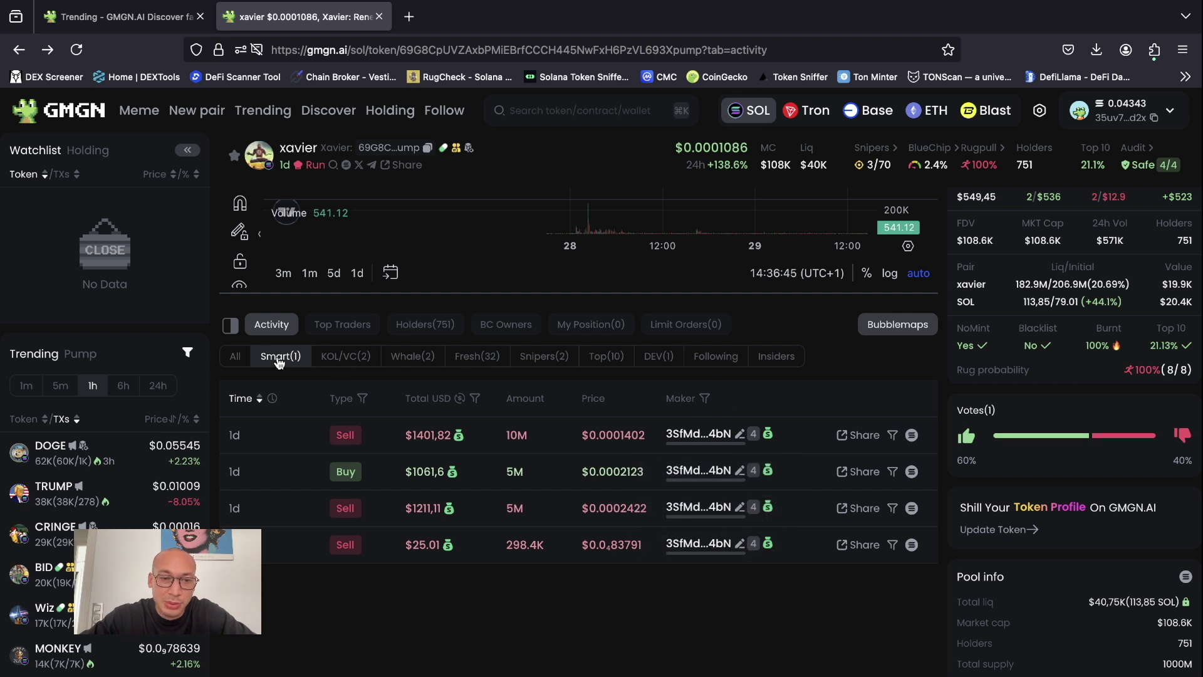
{"action": "left_click", "coordinate": [346, 357]}
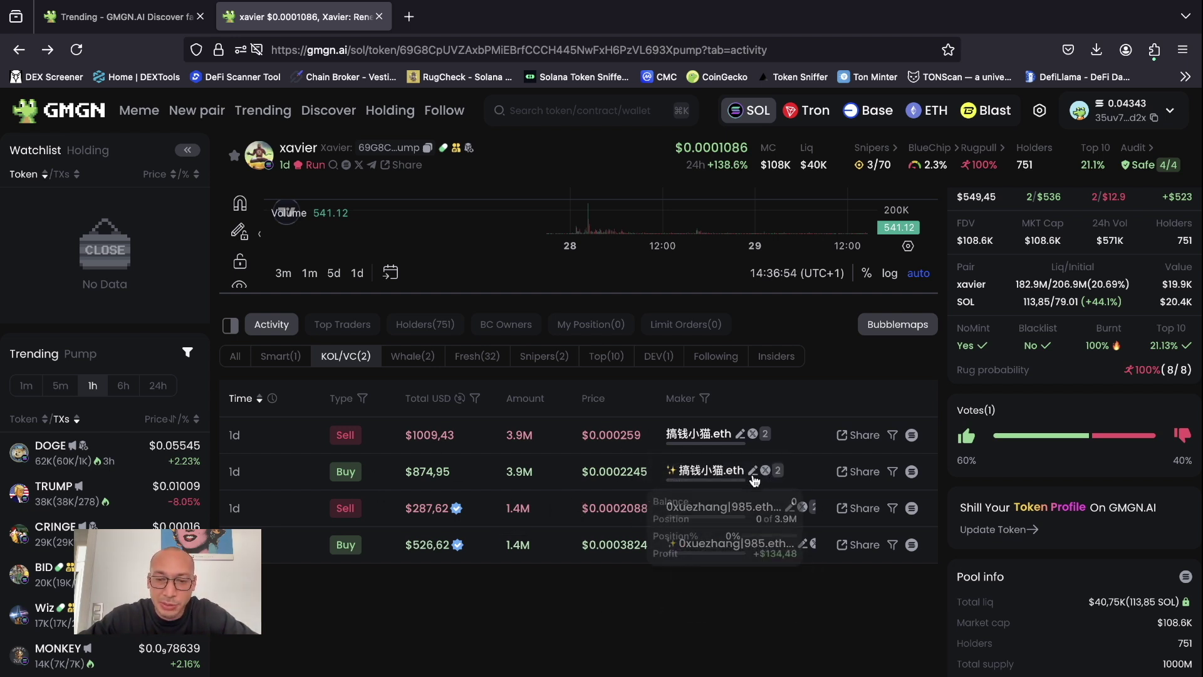
{"action": "mouse_move", "coordinate": [758, 479]}
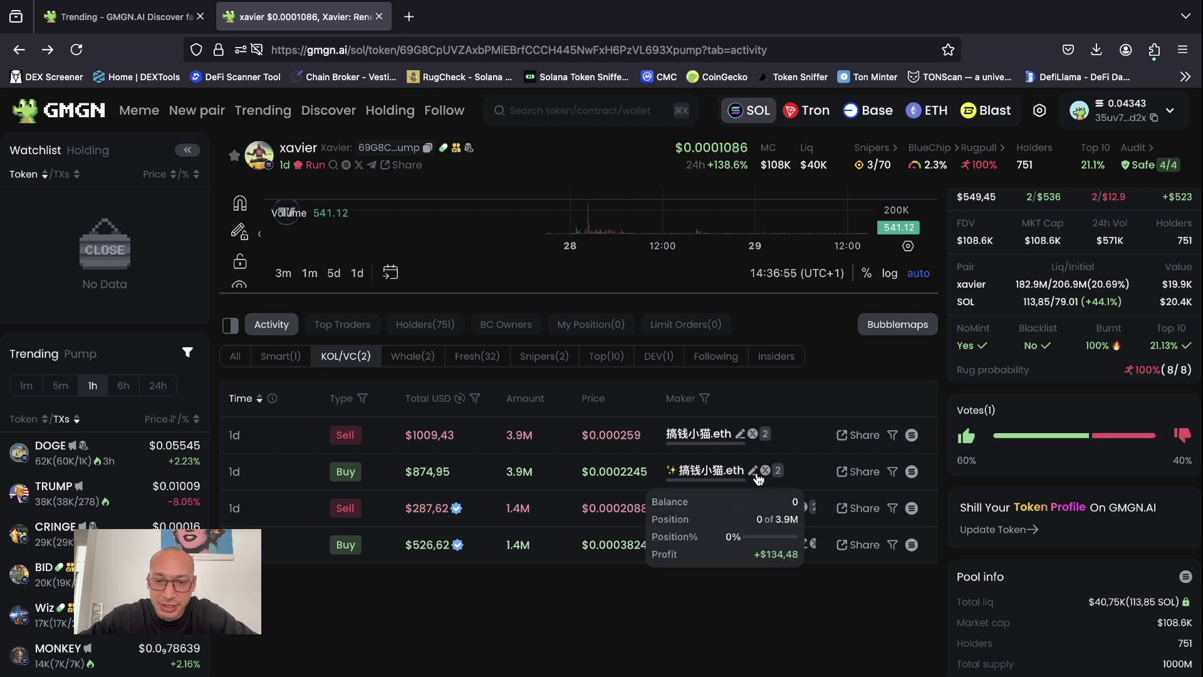
- Open the X profile of the KOL in the latest KOL/VC trade, view its known followers, and return to the xavier page
{"action": "left_click", "coordinate": [752, 434]}
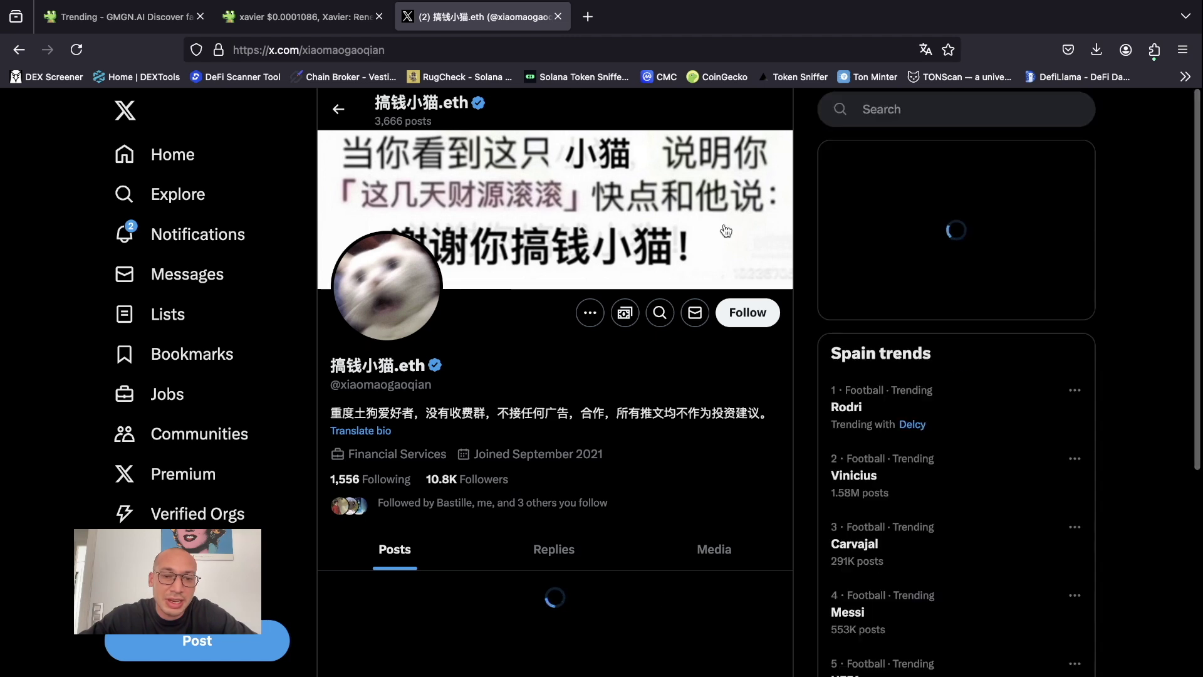
{"action": "left_click", "coordinate": [593, 505]}
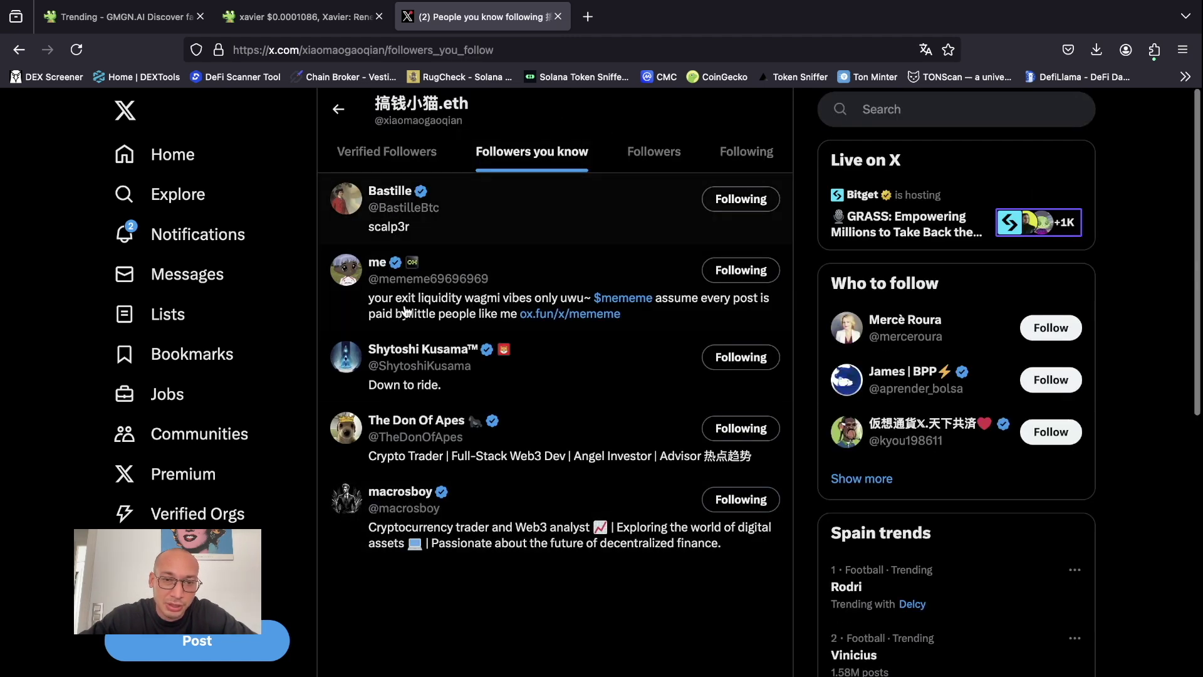
{"action": "left_click", "coordinate": [341, 110]}
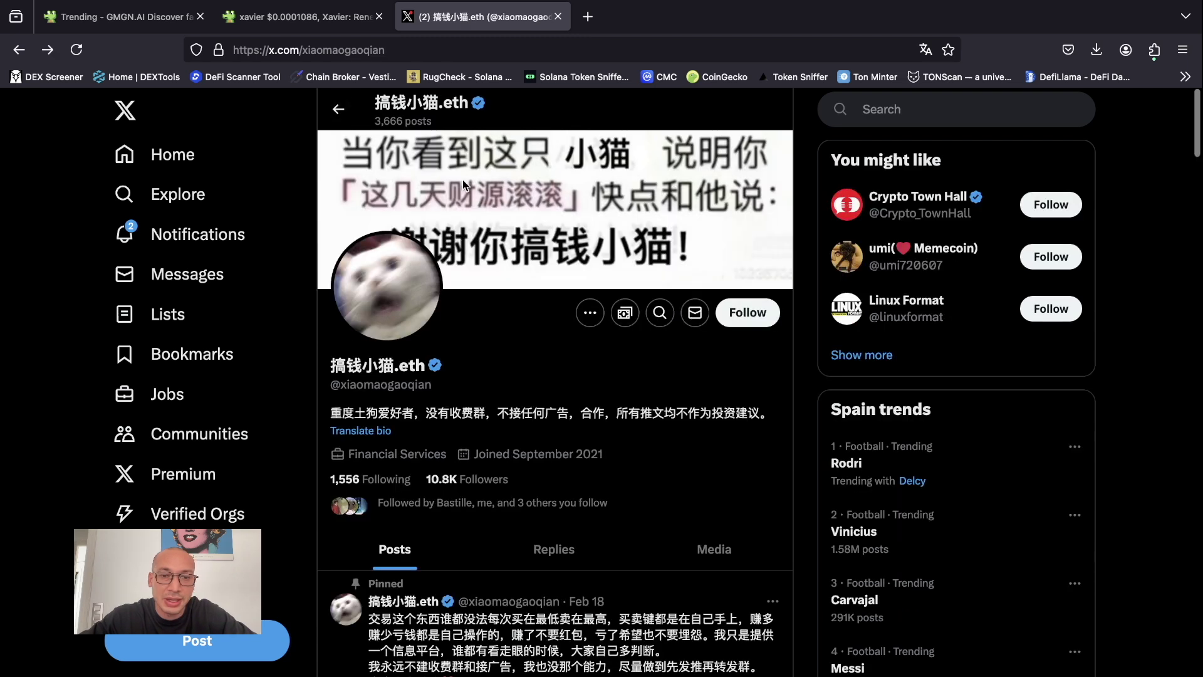
{"action": "left_click", "coordinate": [301, 17]}
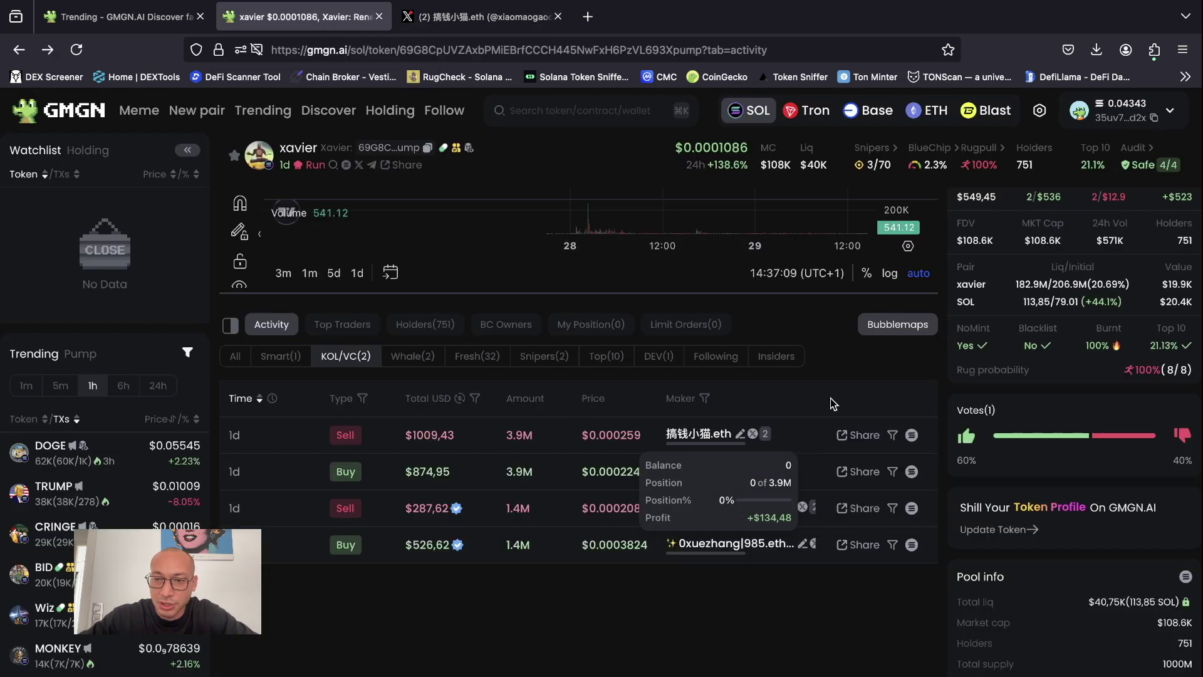
- Examine the KOL buy and sell markers on xavier's chart, highlight its market cap, and look over its token statistics
{"action": "scroll", "coordinate": [1021, 300], "scroll_direction": "up", "scroll_amount": 5}
{"action": "scroll", "coordinate": [846, 342], "scroll_direction": "up", "scroll_amount": 5}
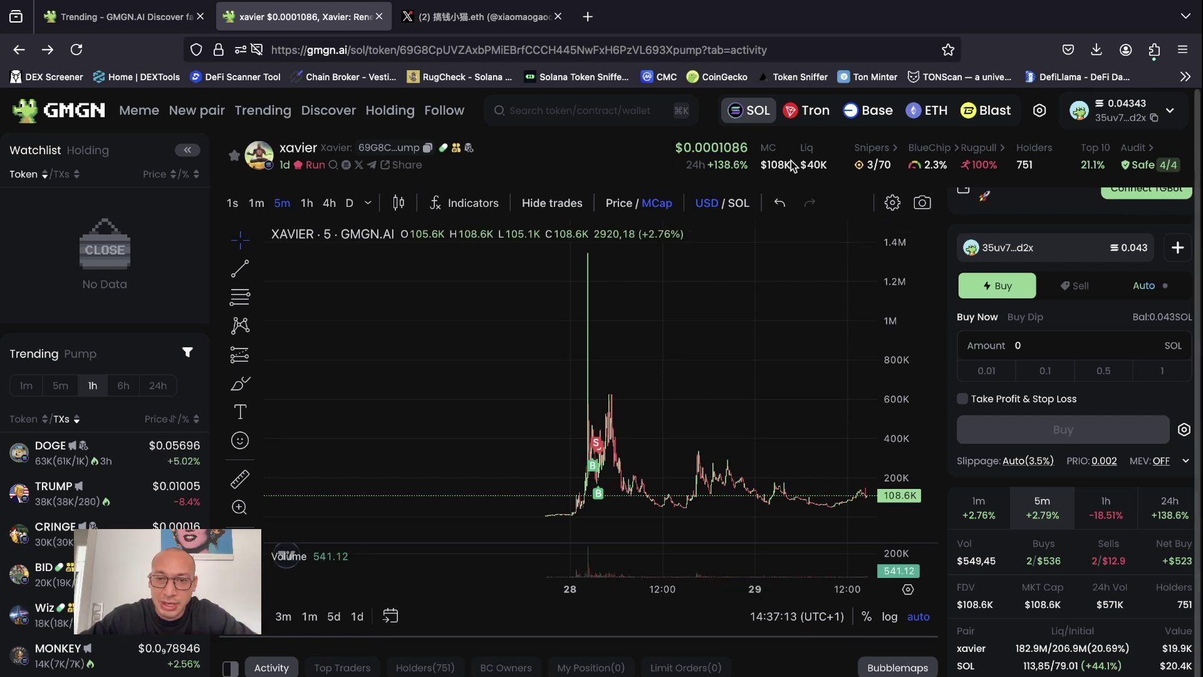
{"action": "left_click_drag", "start_coordinate": [791, 165], "coordinate": [761, 166]}
{"action": "scroll", "coordinate": [1199, 284], "scroll_direction": "down", "scroll_amount": 6}
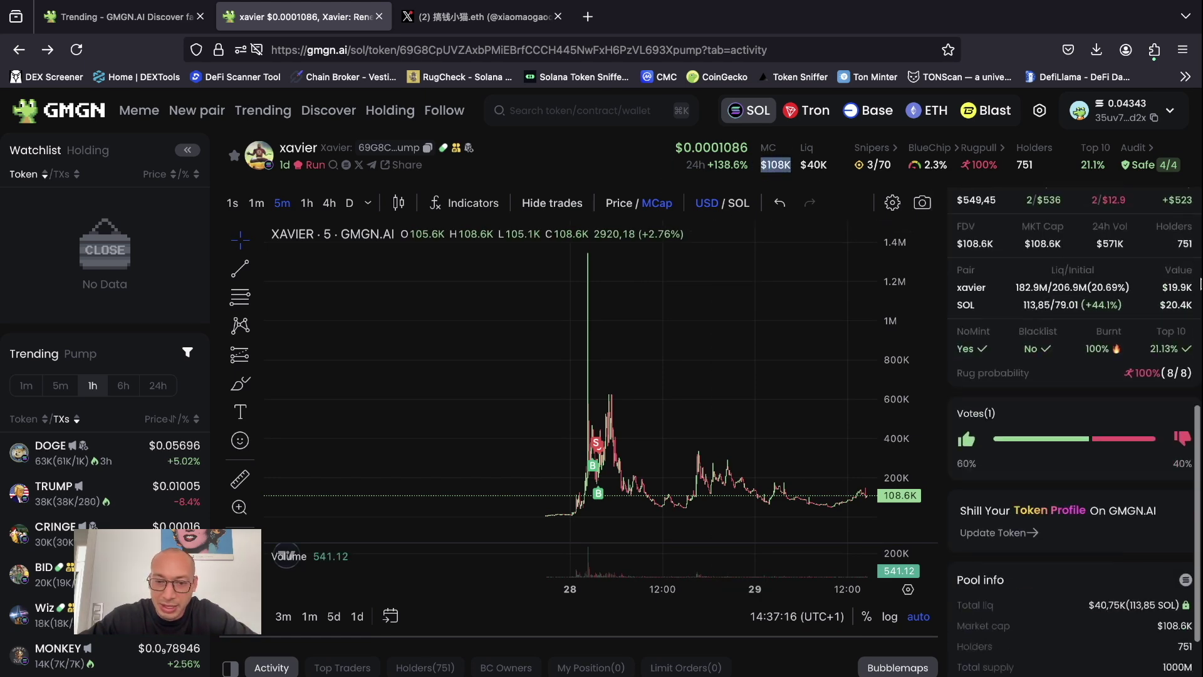
- Open the other KOL's X profile, view its known followers, and close both KOL profile tabs
{"action": "left_click", "coordinate": [358, 165]}
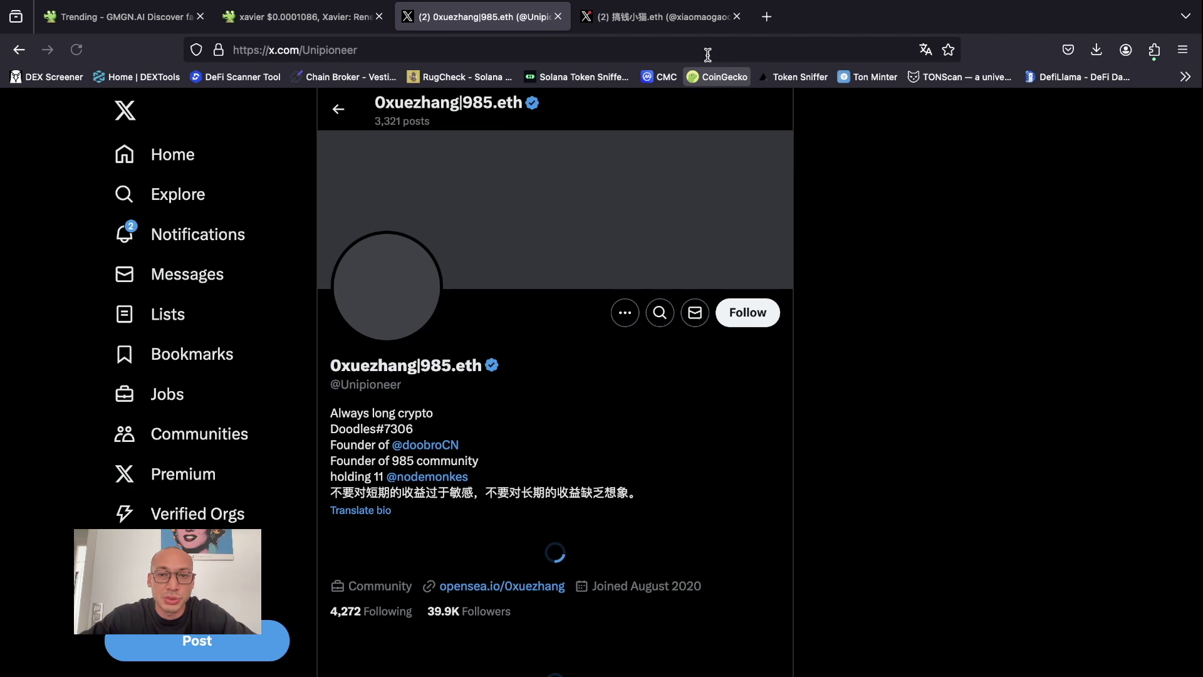
{"action": "left_click", "coordinate": [736, 17]}
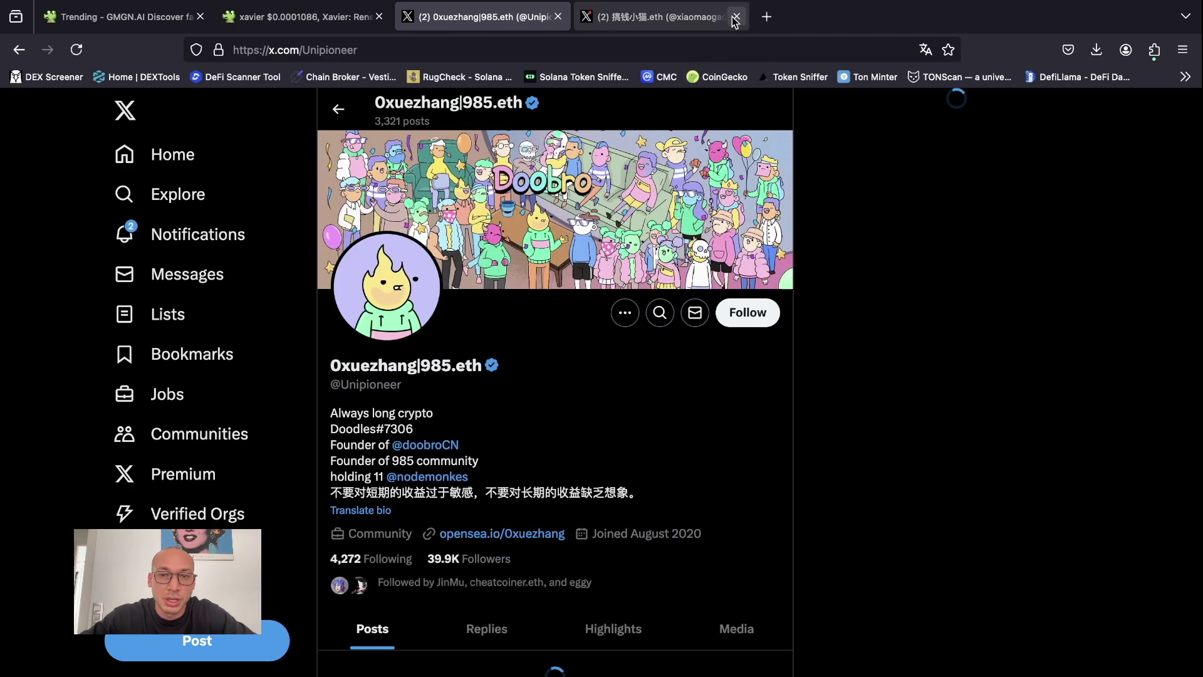
{"action": "left_click", "coordinate": [459, 584]}
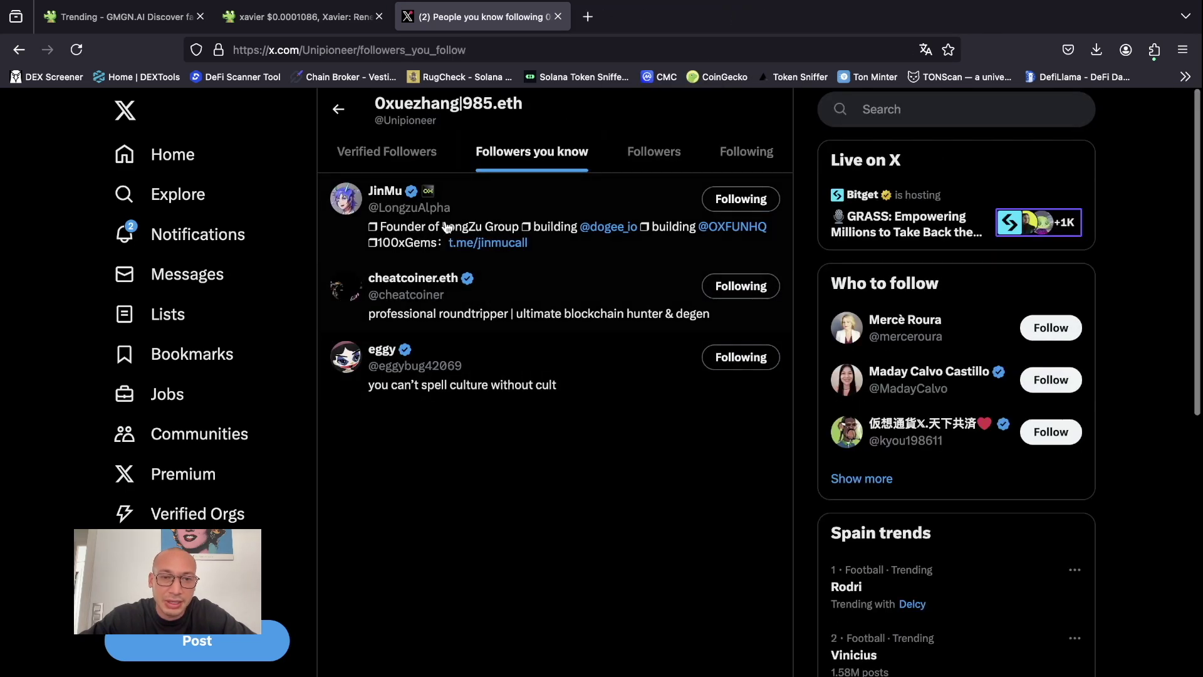
{"action": "left_click", "coordinate": [339, 109]}
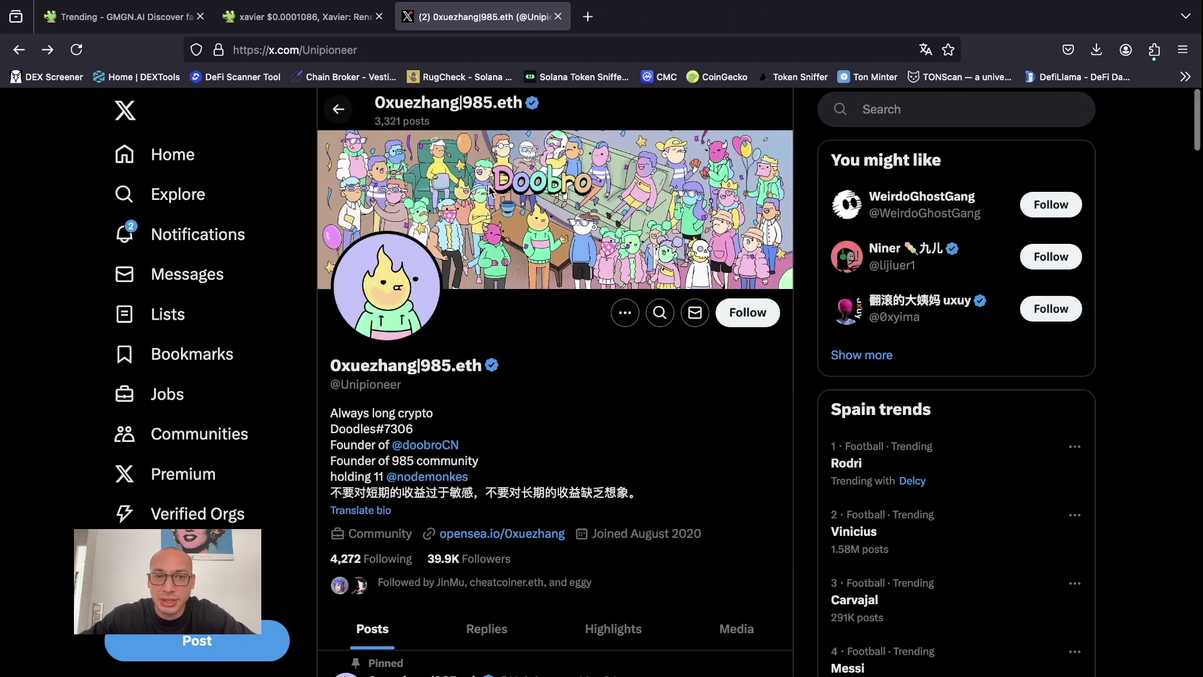
{"action": "left_click", "coordinate": [557, 17]}
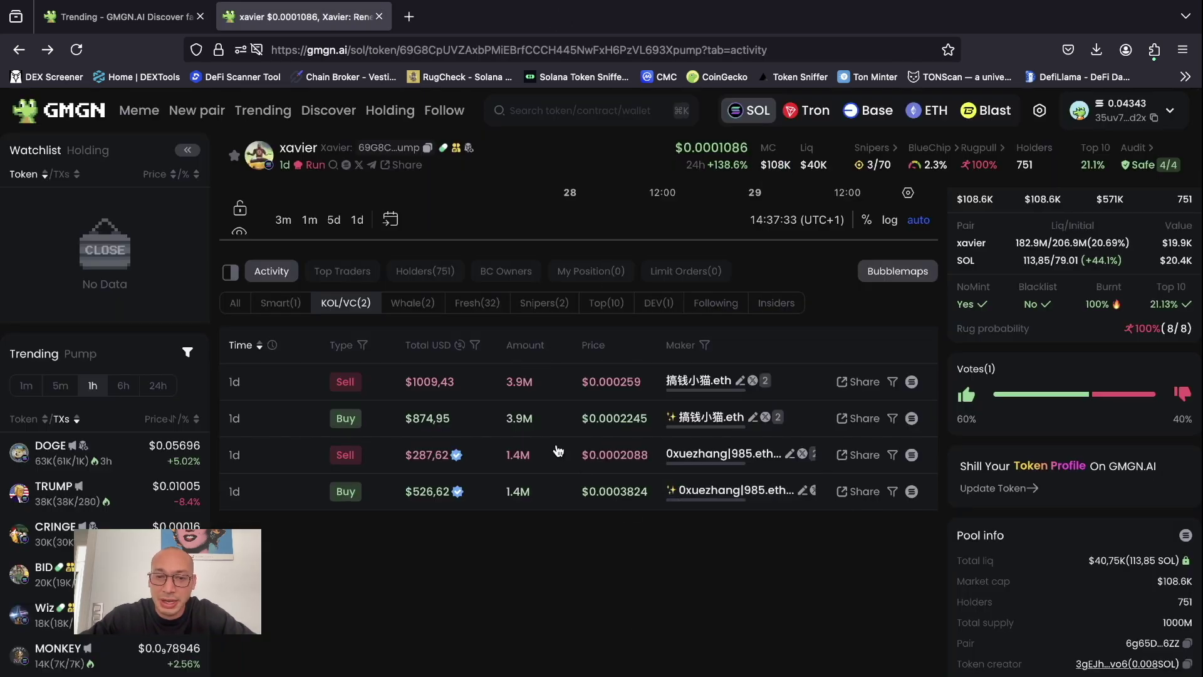
- Filter xavier's activity by whale trades and by fresh wallet trades, browsing each list
{"action": "scroll", "coordinate": [947, 316], "scroll_direction": "up", "scroll_amount": 7}
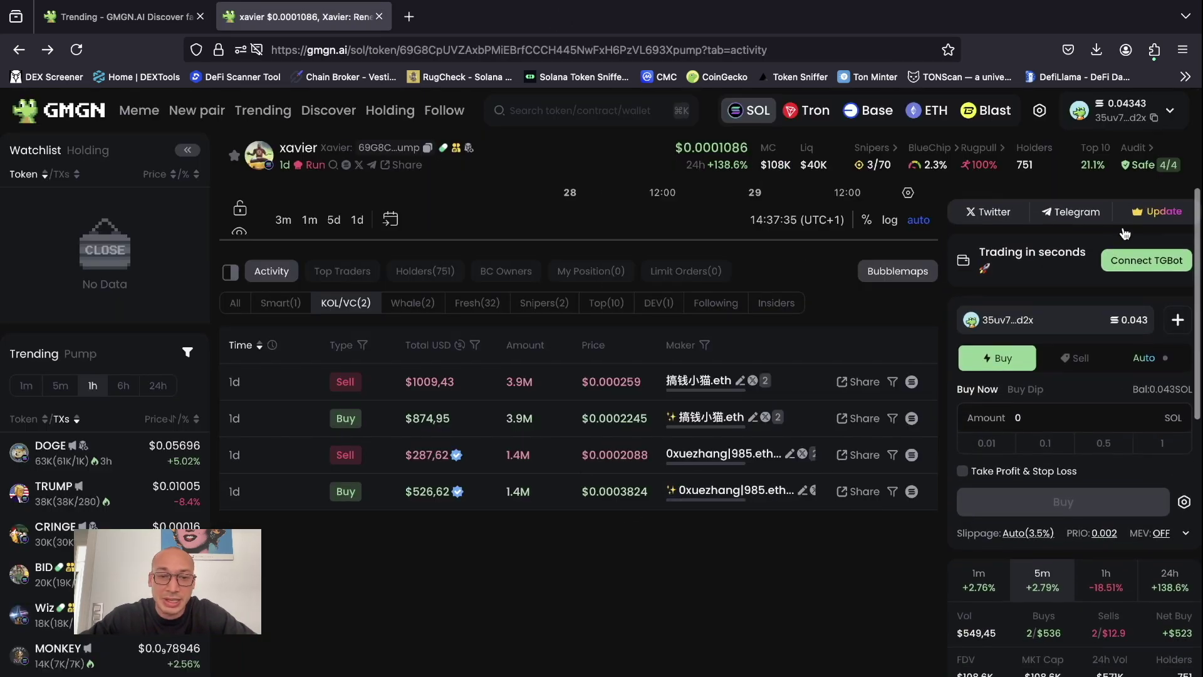
{"action": "left_click", "coordinate": [410, 303]}
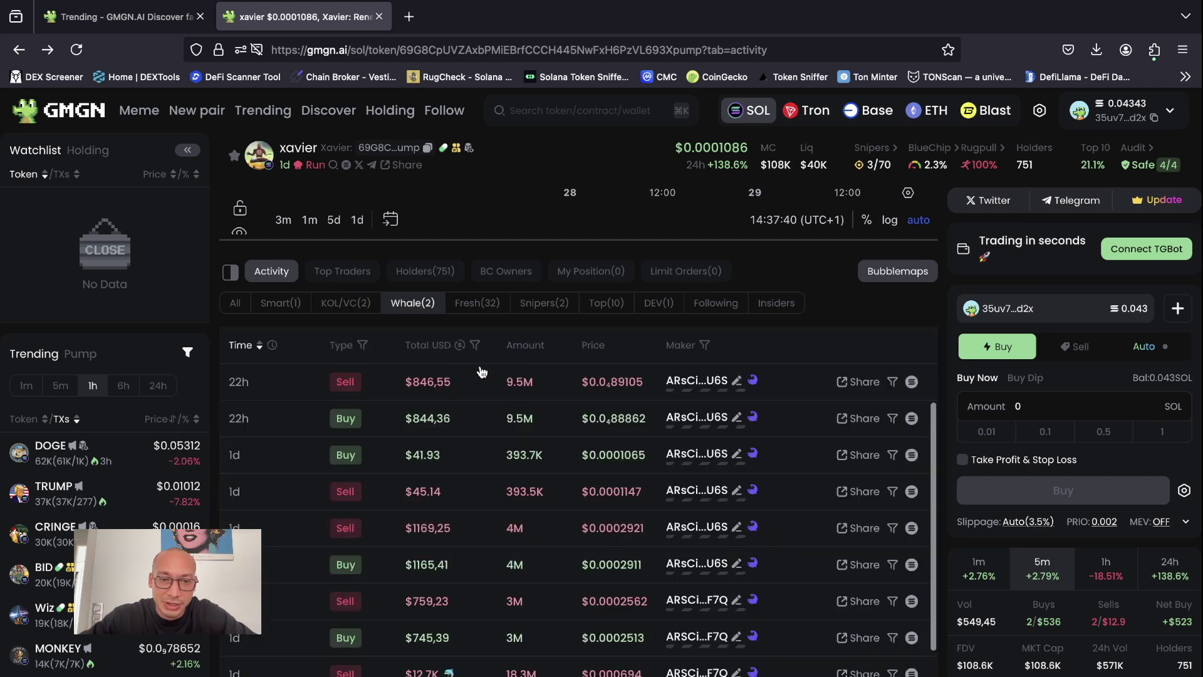
{"action": "left_click", "coordinate": [481, 303]}
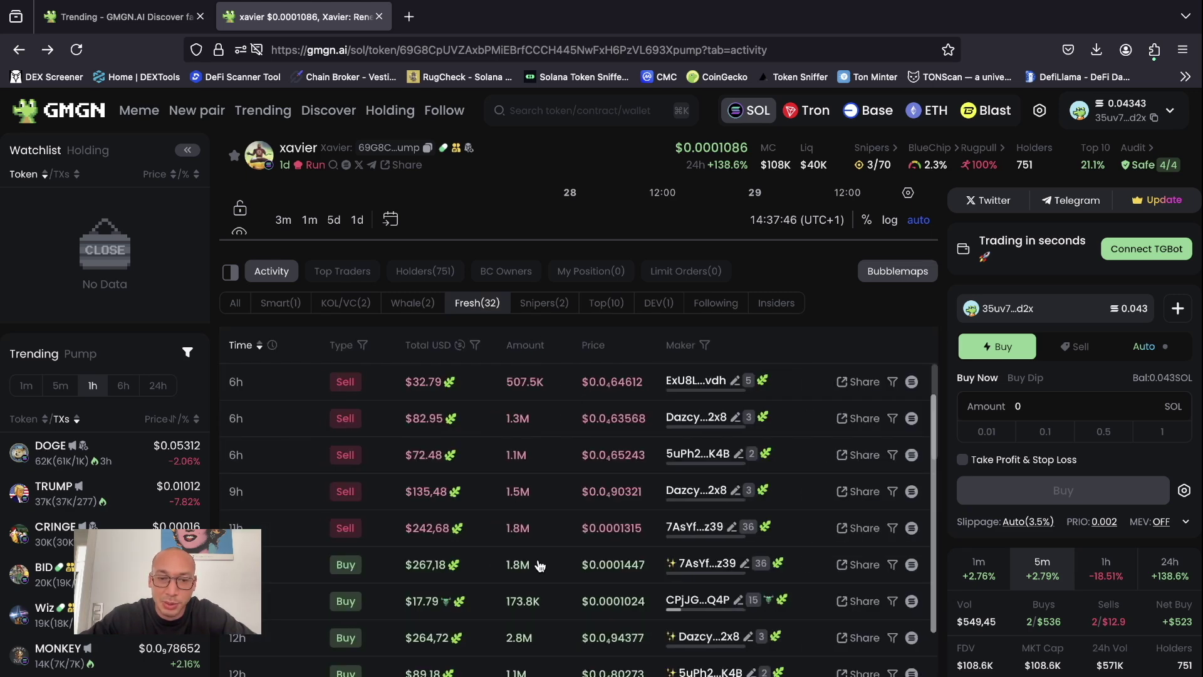
- Filter xavier's activity by snipers and by top holders, and browse the top holders' trades
{"action": "left_click", "coordinate": [544, 307]}
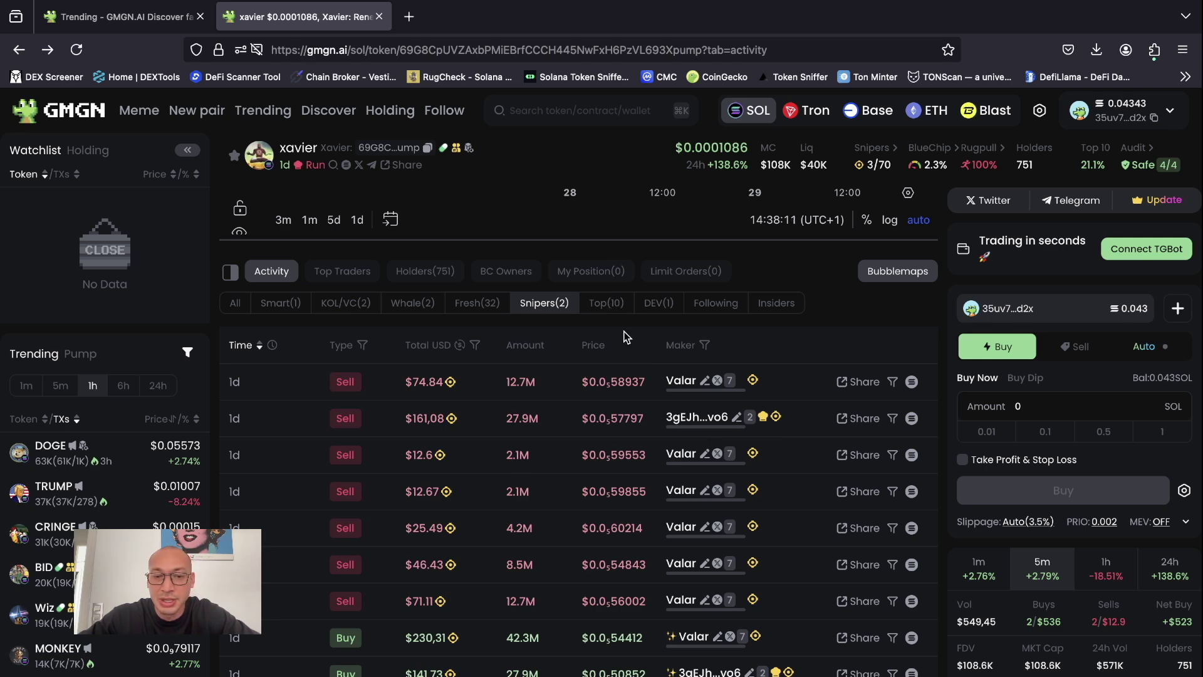
{"action": "left_click", "coordinate": [607, 304]}
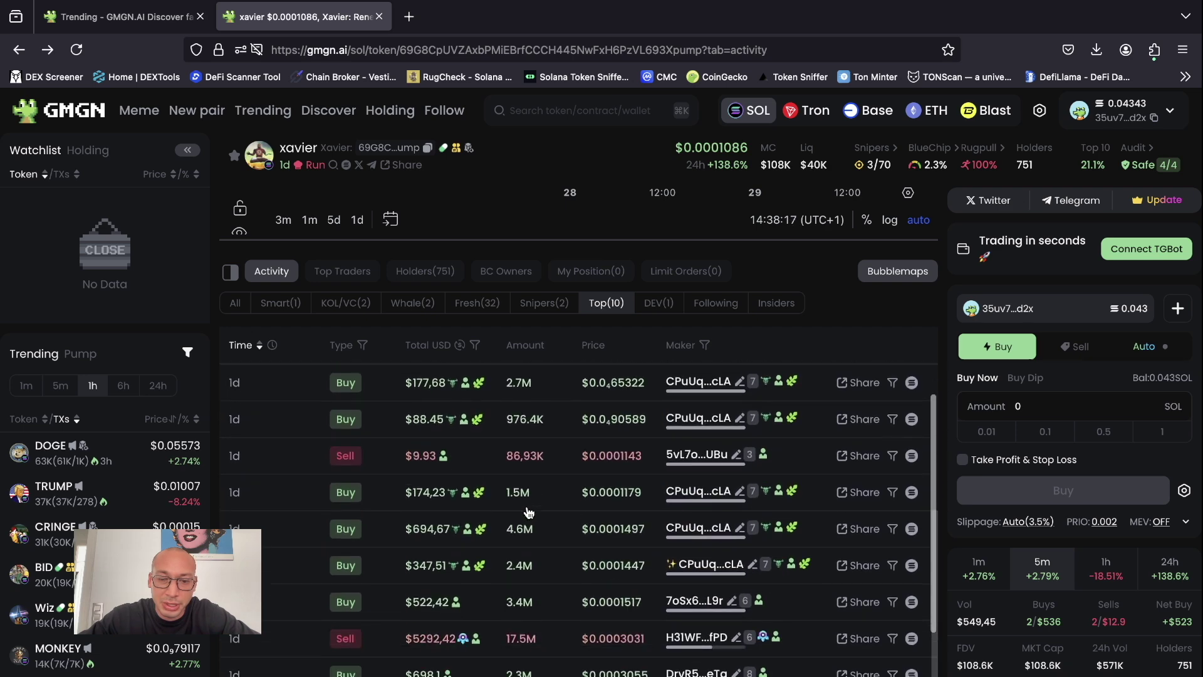
{"action": "scroll", "coordinate": [528, 512], "scroll_direction": "down", "scroll_amount": 1}
{"action": "scroll", "coordinate": [528, 512], "scroll_direction": "up", "scroll_amount": 1}
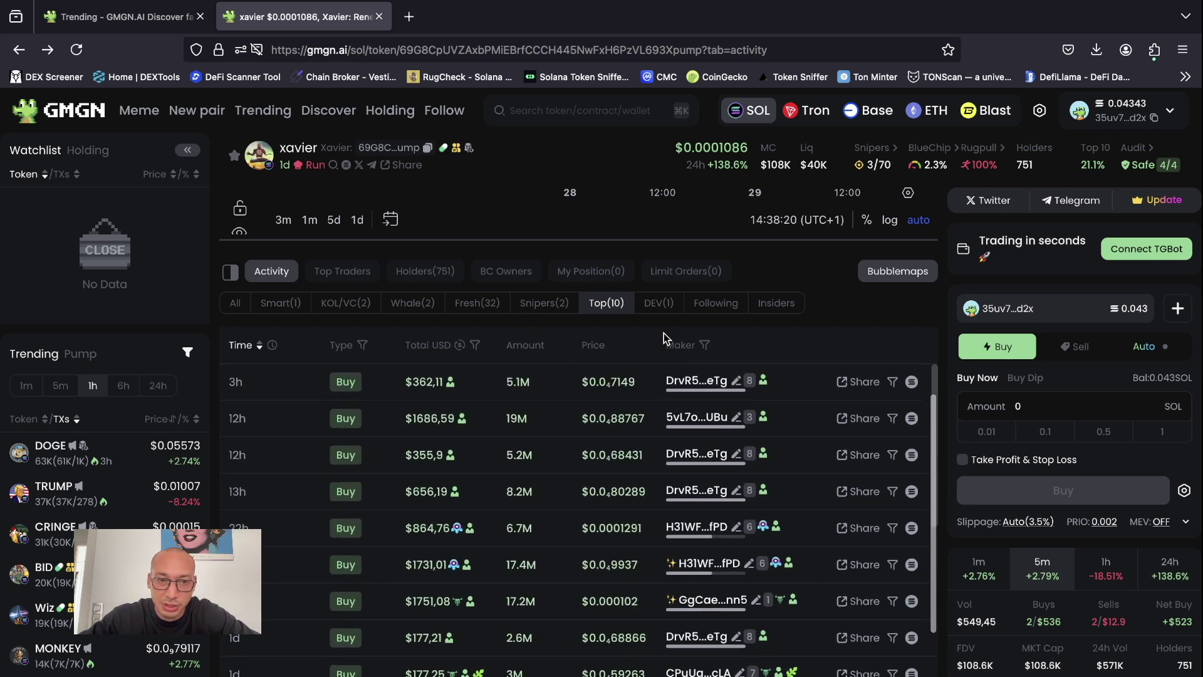
- Filter xavier's activity by the developer's trades, and revisit the fresh wallet and whale trades
{"action": "left_click", "coordinate": [662, 308]}
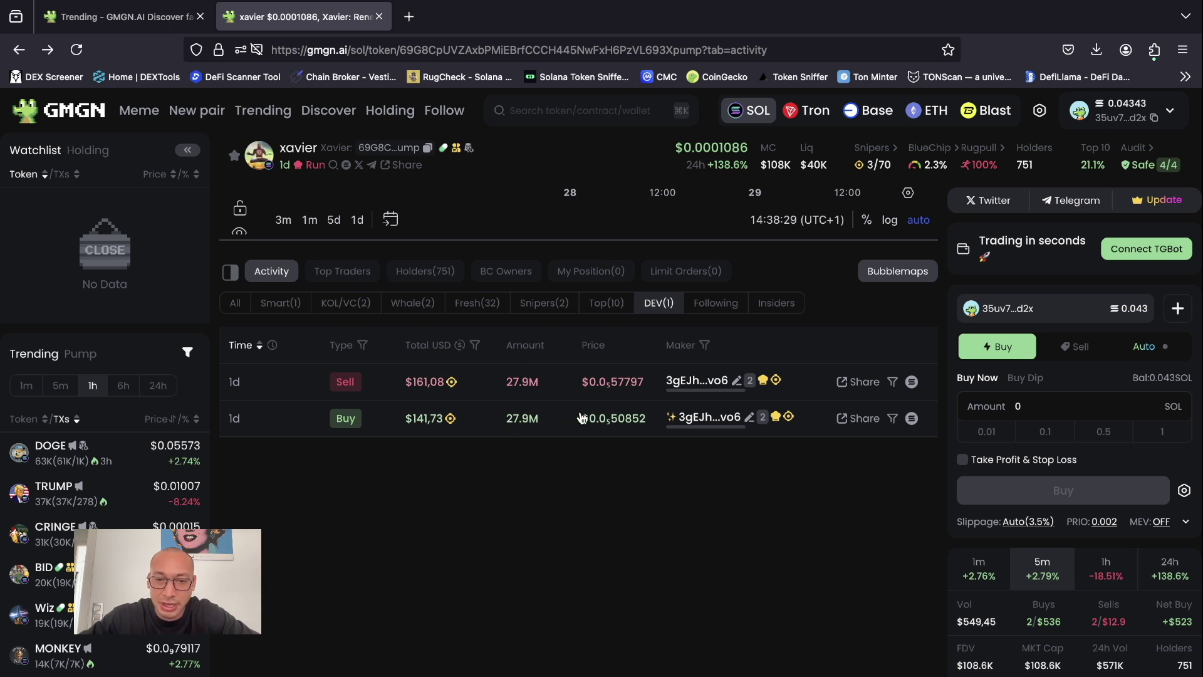
{"action": "left_click", "coordinate": [483, 303]}
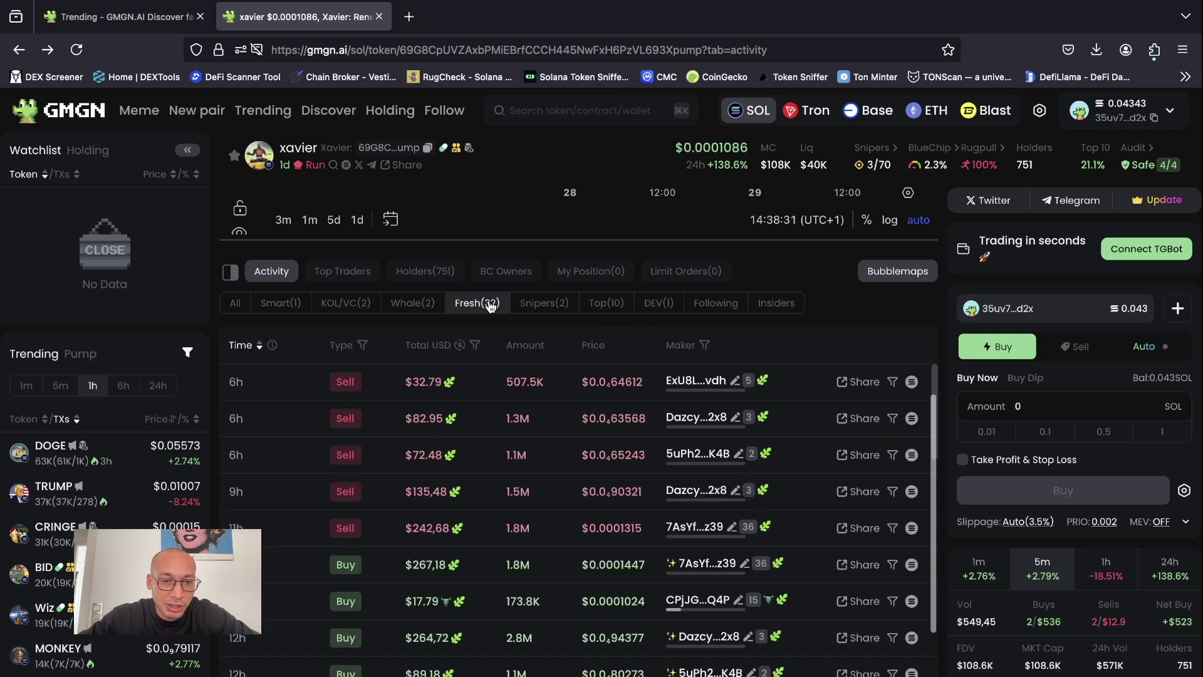
{"action": "left_click", "coordinate": [414, 307]}
- Look through xavier's lists of holders, top traders and BC owners, and browse the holders' positions
{"action": "left_click", "coordinate": [429, 281]}
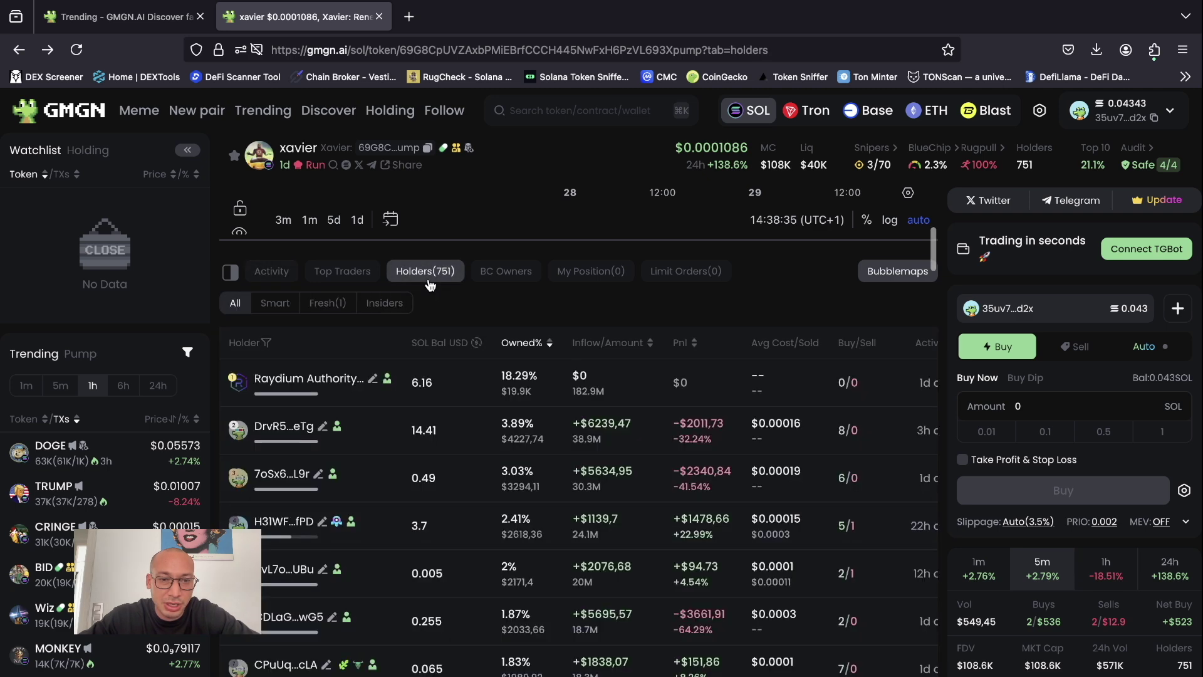
{"action": "left_click", "coordinate": [265, 279]}
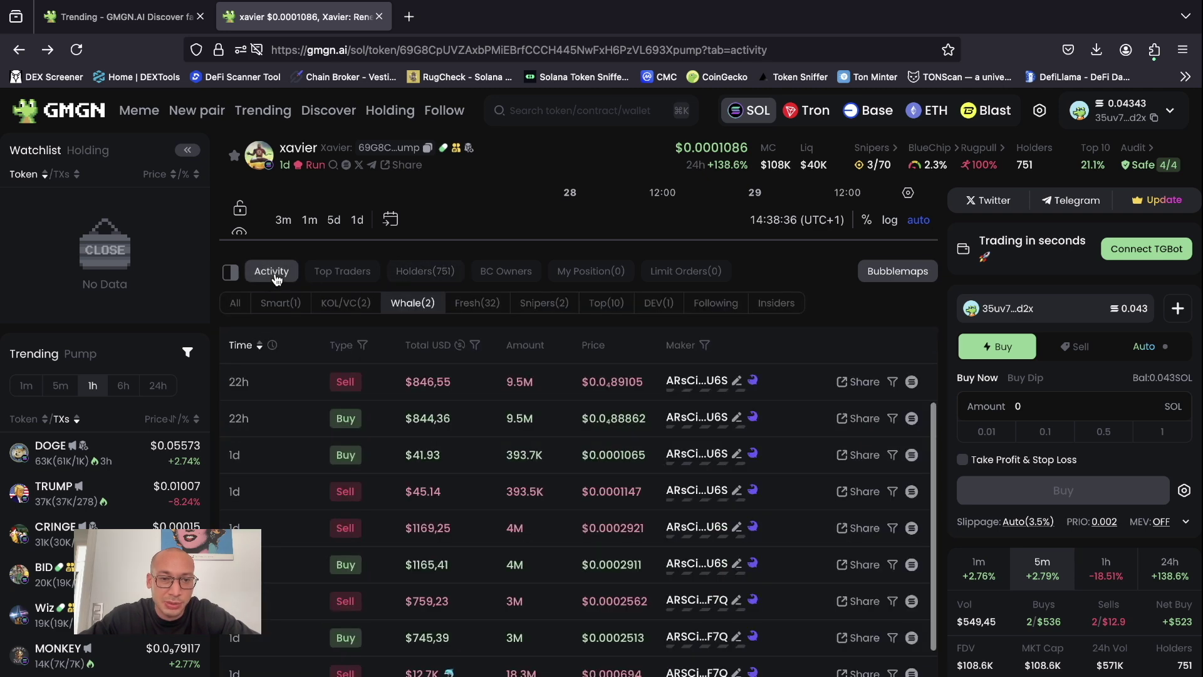
{"action": "left_click", "coordinate": [337, 274]}
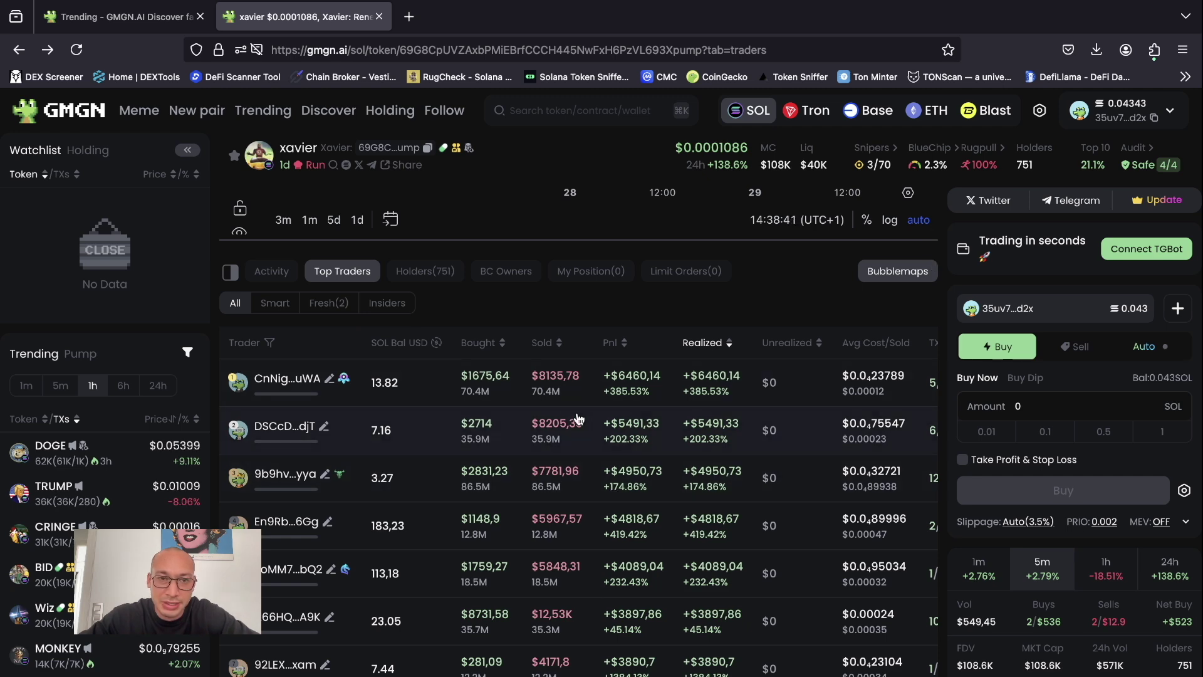
{"action": "scroll", "coordinate": [532, 438], "scroll_direction": "up", "scroll_amount": 3}
{"action": "left_click", "coordinate": [441, 384]}
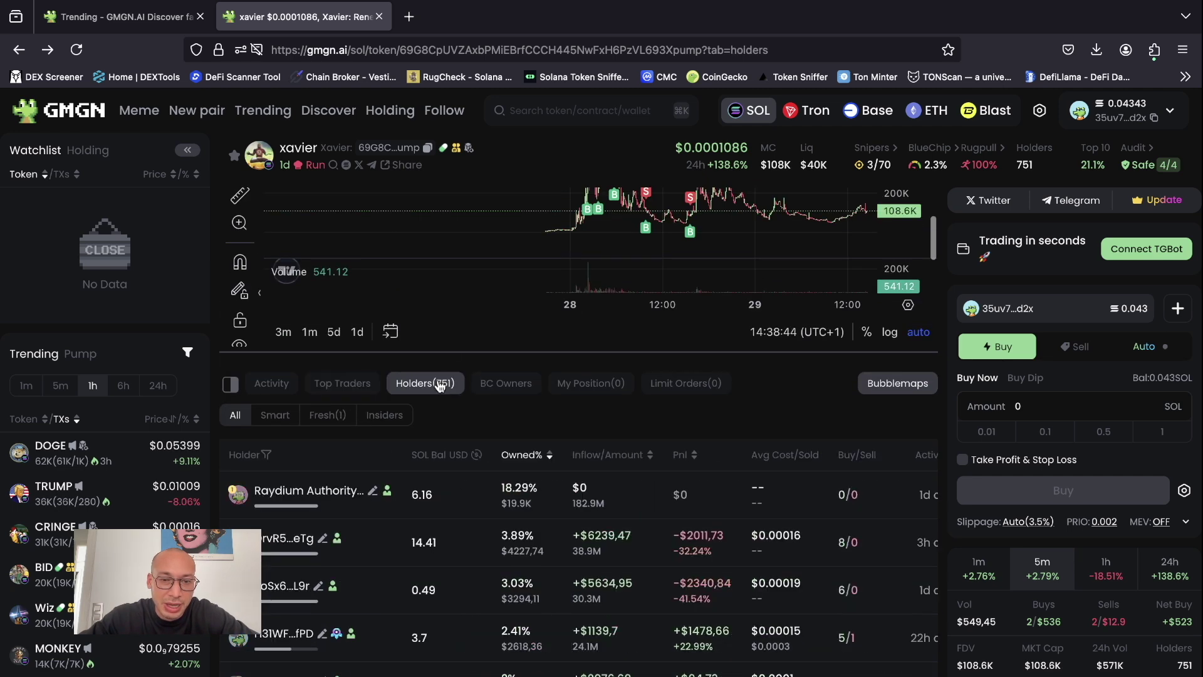
{"action": "left_click", "coordinate": [510, 384]}
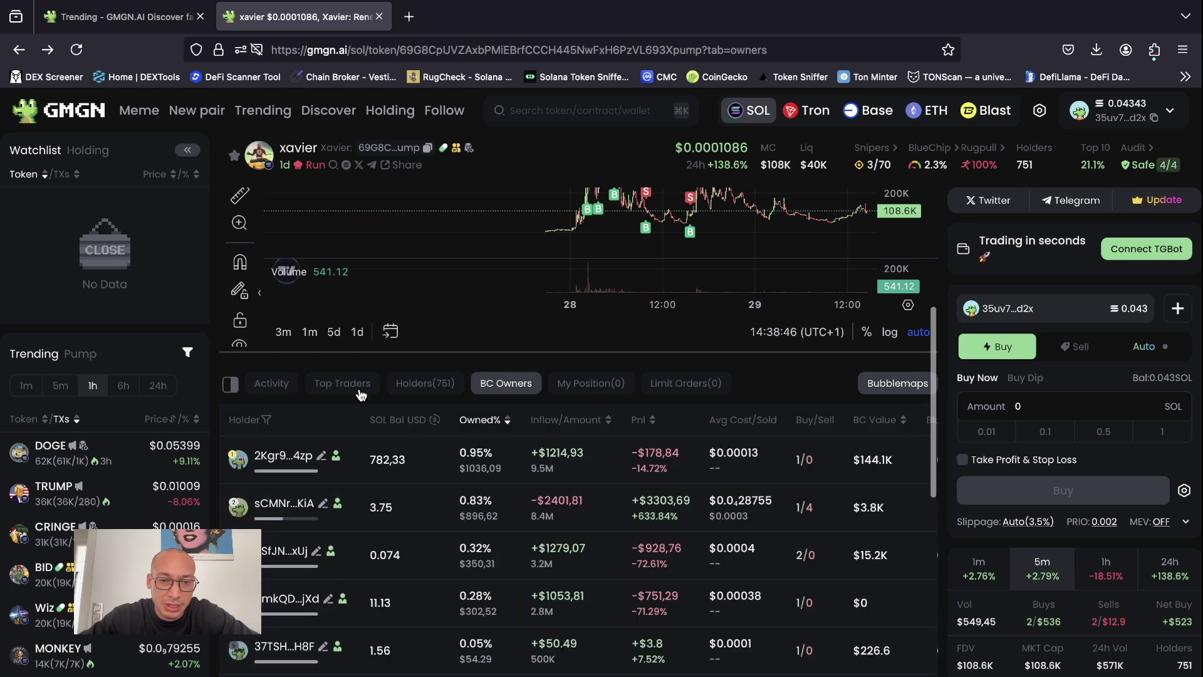
{"action": "left_click", "coordinate": [426, 392]}
{"action": "scroll", "coordinate": [540, 550], "scroll_direction": "down", "scroll_amount": 2}
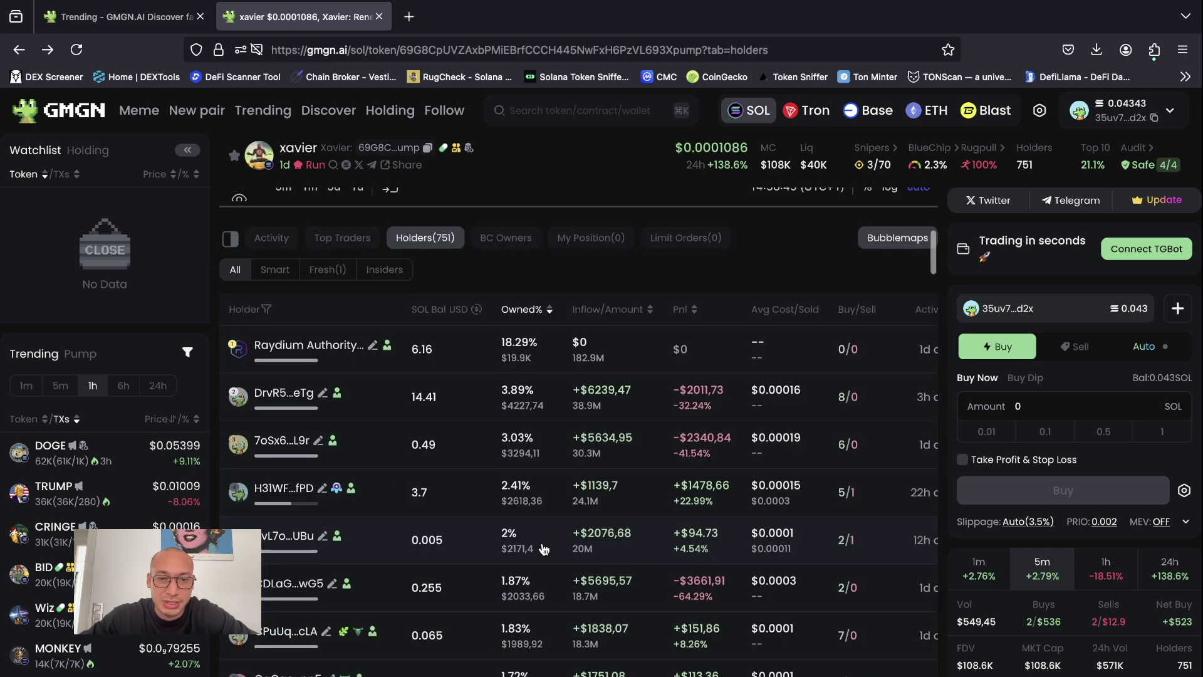
- Browse xavier's top traders, examining their trading platform badges, bought and sold amounts, and realized profits
{"action": "left_click", "coordinate": [357, 246]}
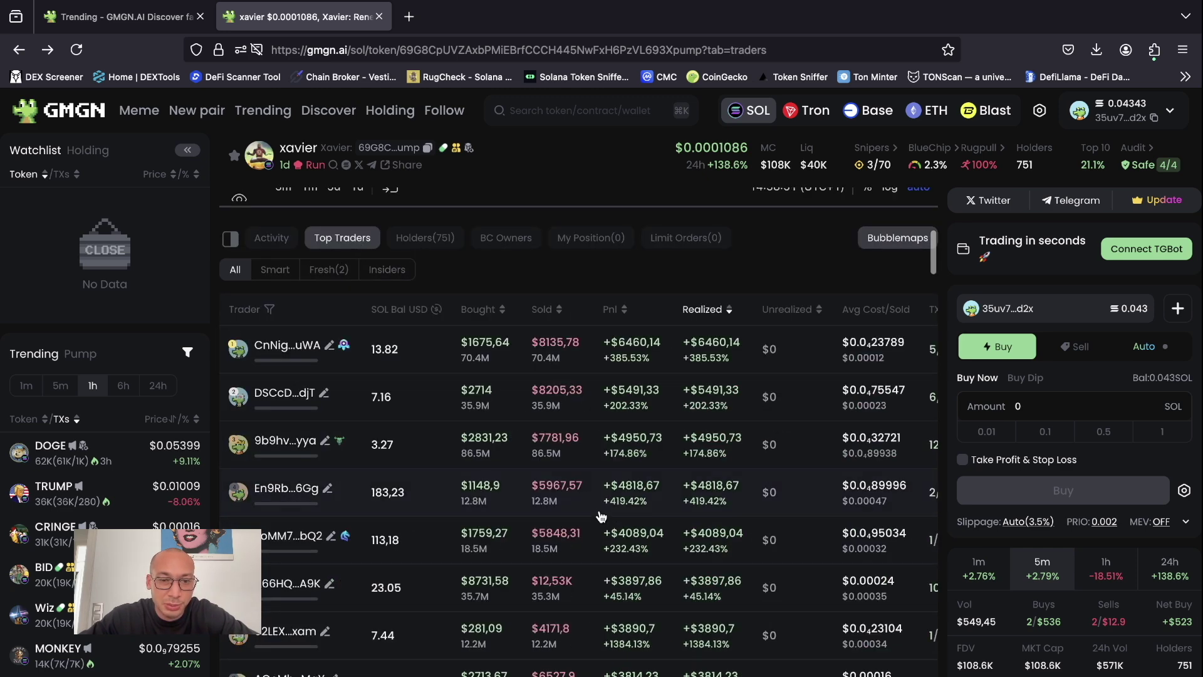
{"action": "scroll", "coordinate": [600, 516], "scroll_direction": "down", "scroll_amount": 1}
{"action": "scroll", "coordinate": [436, 396], "scroll_direction": "up", "scroll_amount": 1}
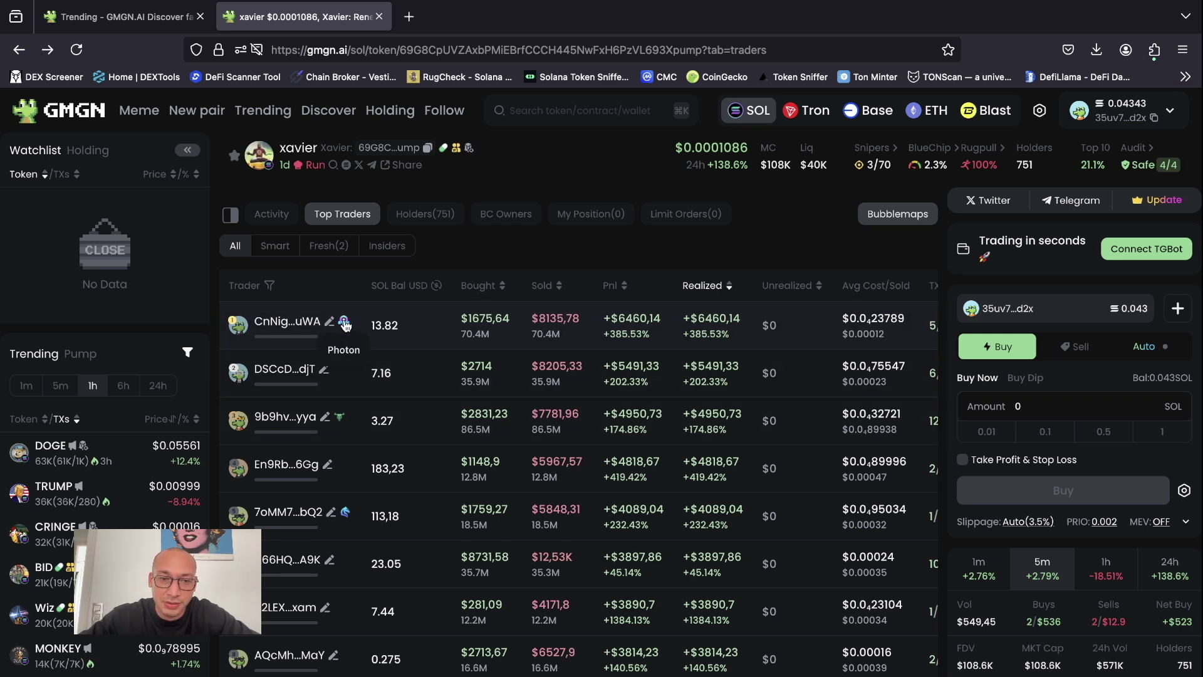
{"action": "scroll", "coordinate": [451, 476], "scroll_direction": "down", "scroll_amount": 1}
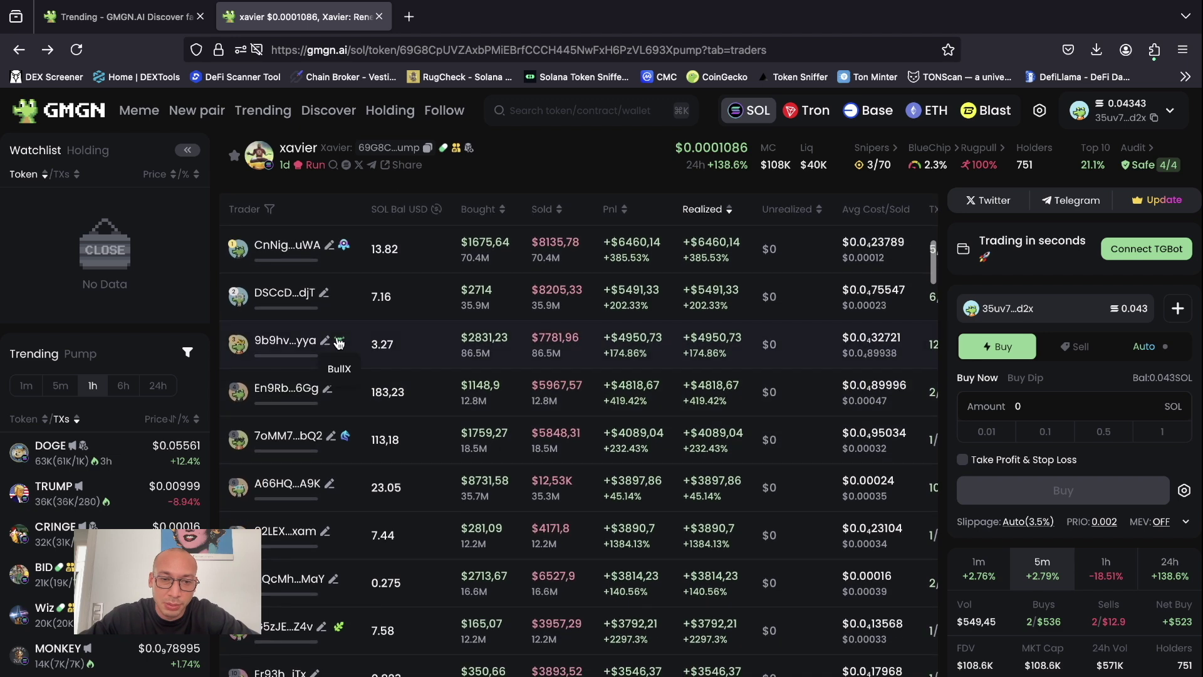
{"action": "scroll", "coordinate": [468, 435], "scroll_direction": "down", "scroll_amount": 1}
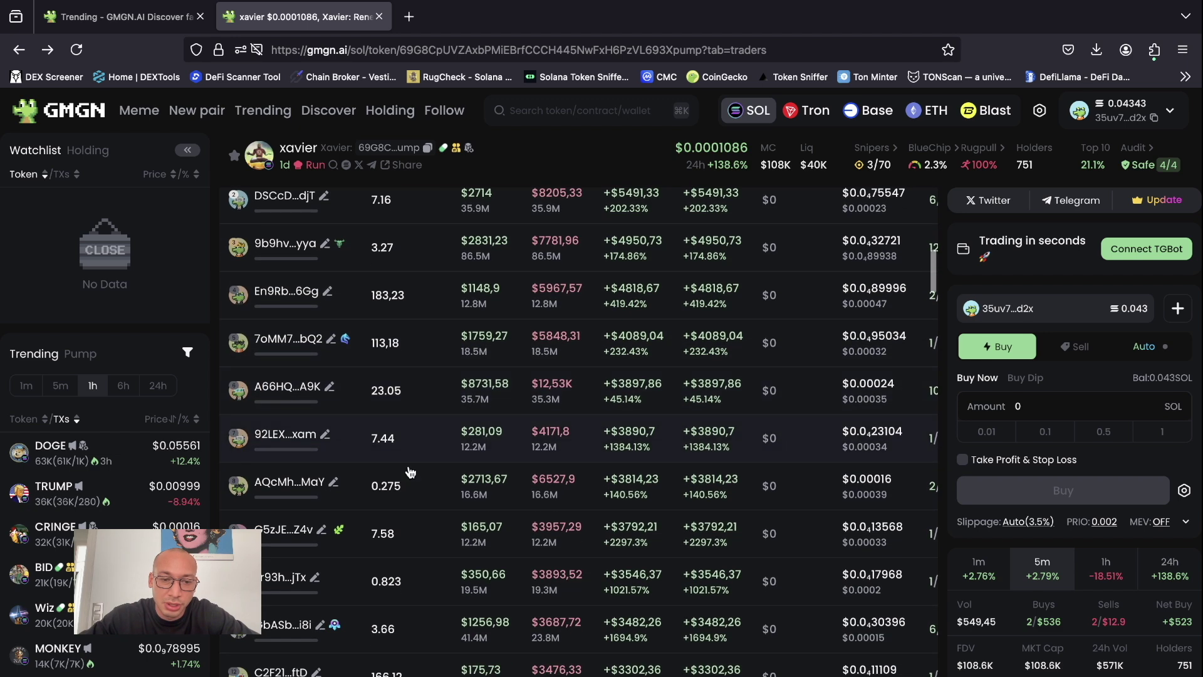
{"action": "scroll", "coordinate": [348, 507], "scroll_direction": "down", "scroll_amount": 3}
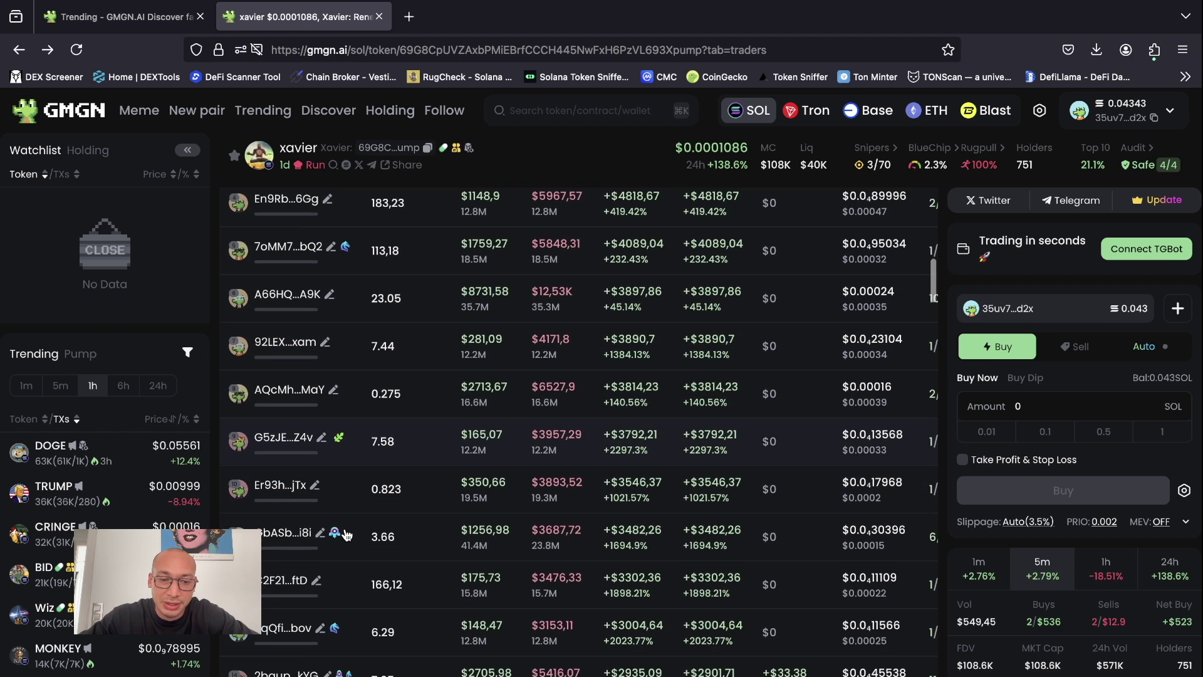
{"action": "scroll", "coordinate": [389, 514], "scroll_direction": "up", "scroll_amount": 8}
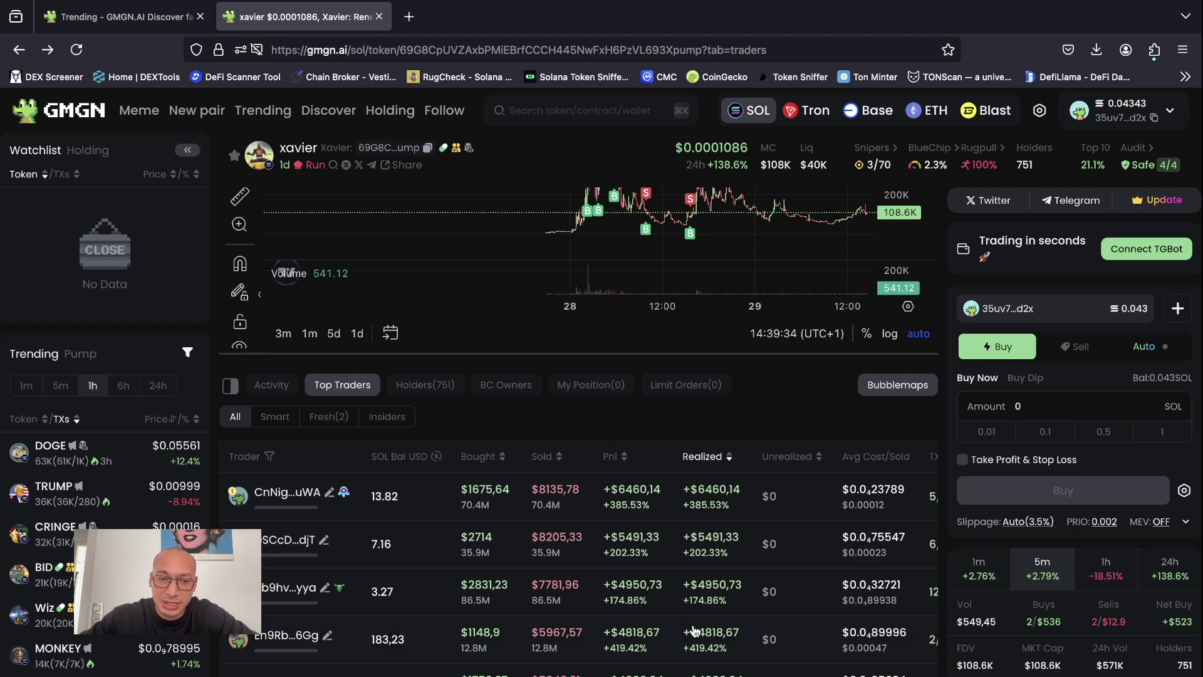
{"action": "scroll", "coordinate": [734, 531], "scroll_direction": "down", "scroll_amount": 3}
{"action": "scroll", "coordinate": [734, 532], "scroll_direction": "up", "scroll_amount": 5}
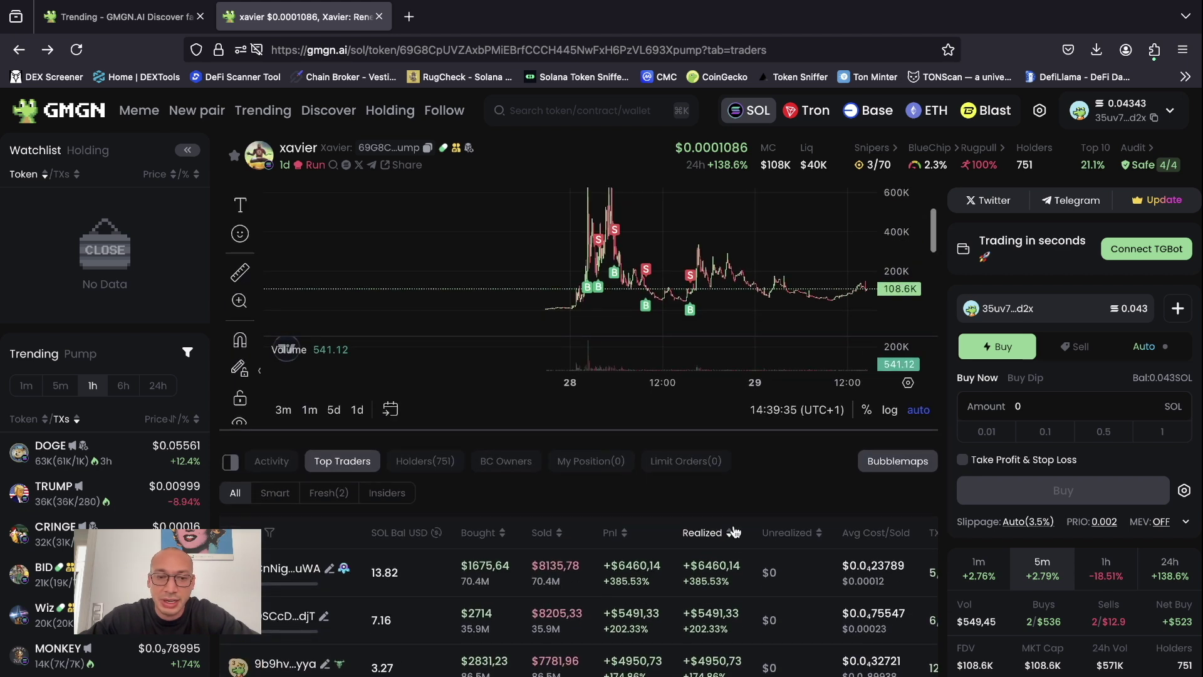
{"action": "scroll", "coordinate": [816, 639], "scroll_direction": "down", "scroll_amount": 3}
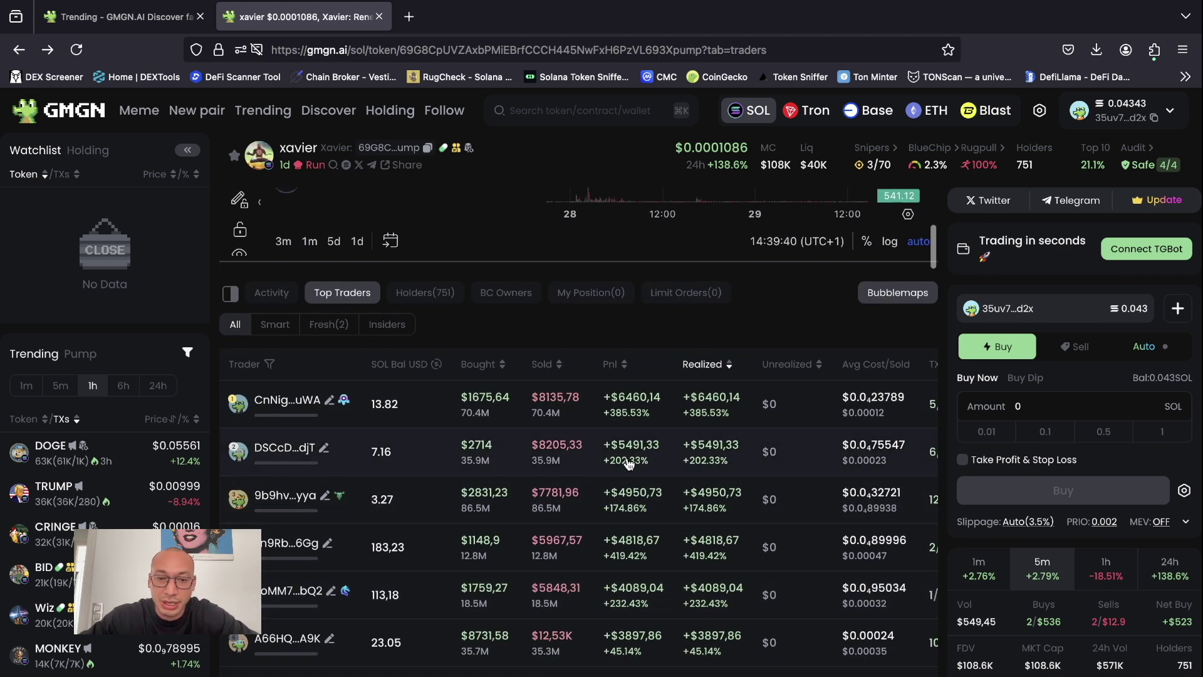
- Open the highest-ranked top trader's trade details for xavier, review all their buys and sells, and close the details
{"action": "left_click", "coordinate": [637, 409]}
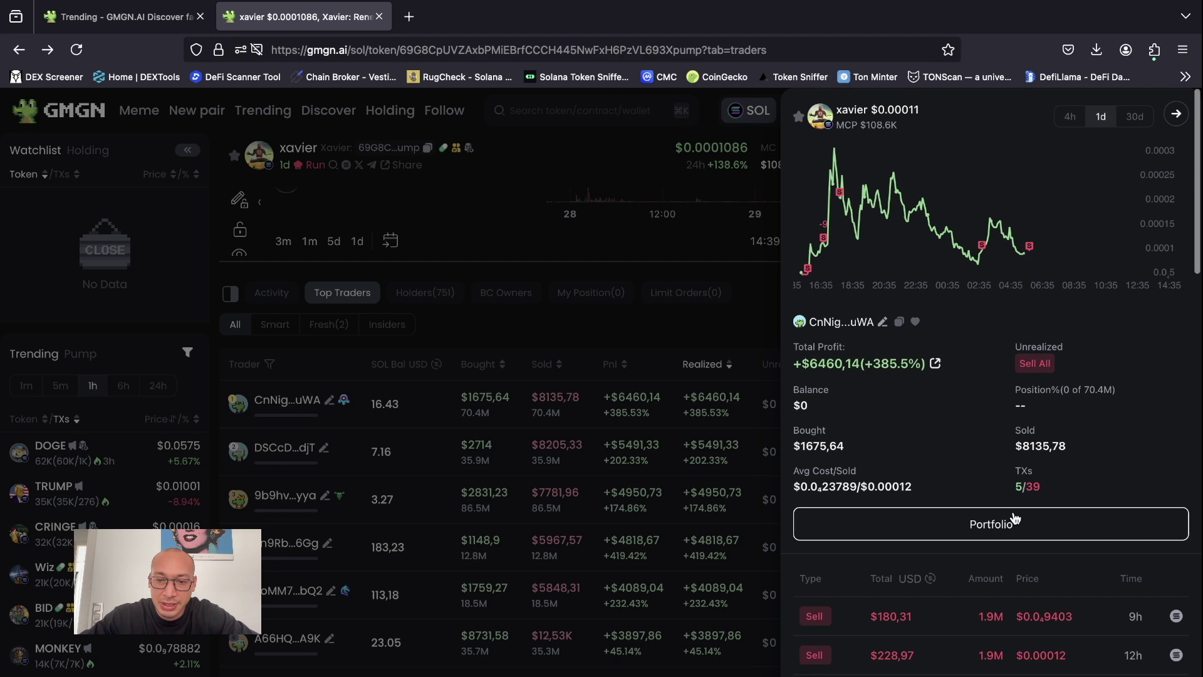
{"action": "scroll", "coordinate": [1061, 548], "scroll_direction": "down", "scroll_amount": 4}
{"action": "scroll", "coordinate": [1061, 551], "scroll_direction": "down", "scroll_amount": 10}
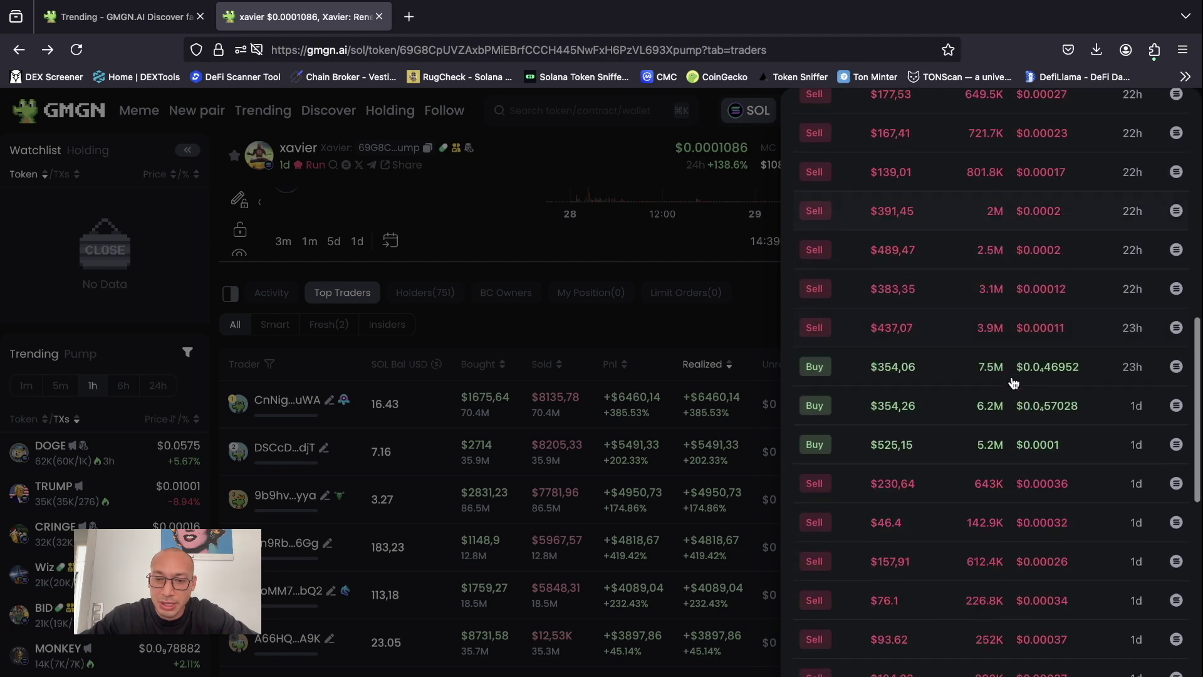
{"action": "scroll", "coordinate": [999, 448], "scroll_direction": "up", "scroll_amount": 1}
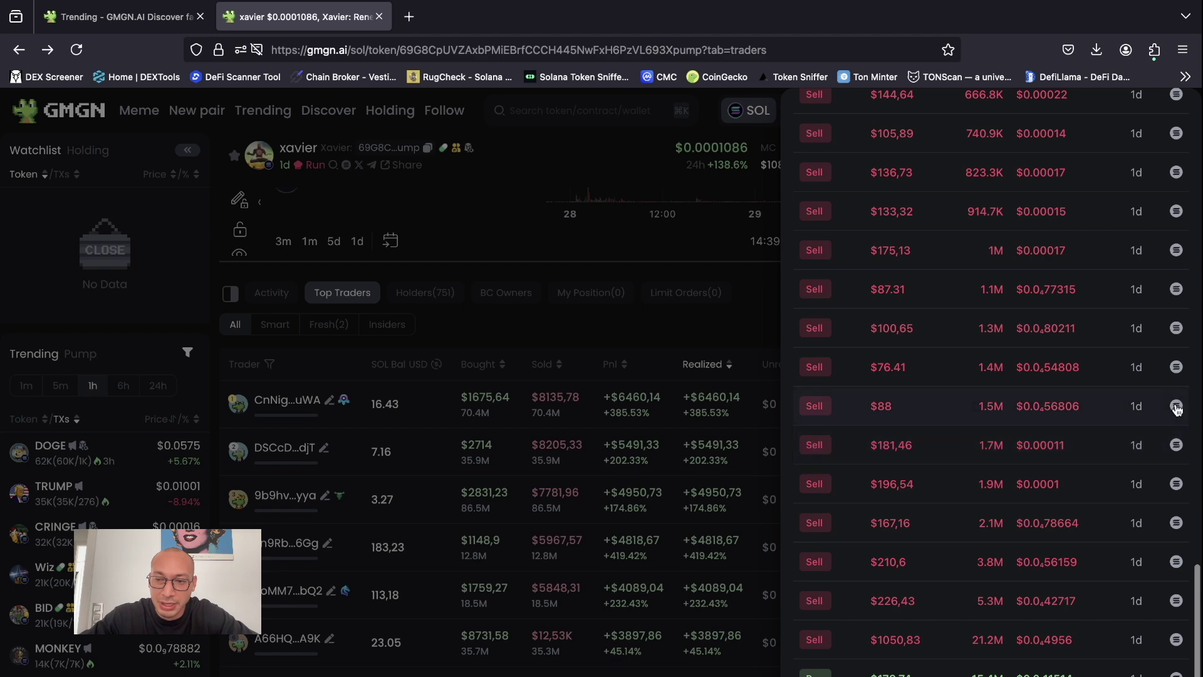
{"action": "scroll", "coordinate": [955, 332], "scroll_direction": "up", "scroll_amount": 13}
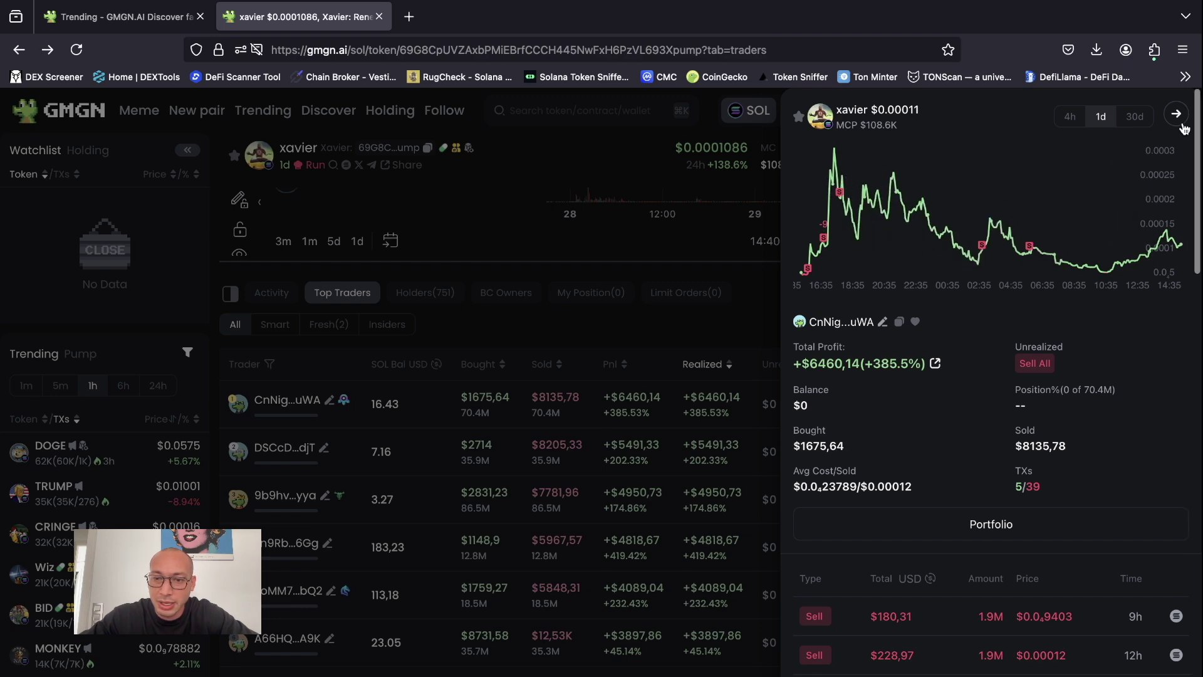
{"action": "left_click", "coordinate": [554, 320]}
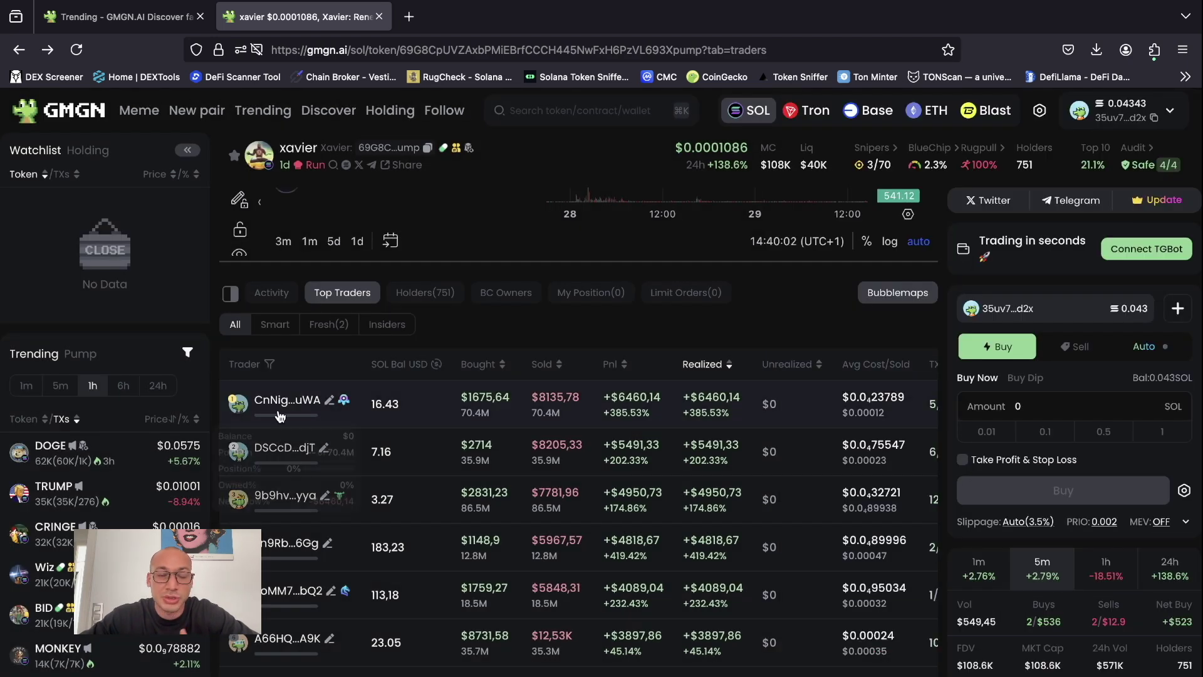
- Open the highest-ranked top trader's wallet page, review its 7-day PnL, distribution and recent tokens, and return to xavier
{"action": "left_click", "coordinate": [238, 406]}
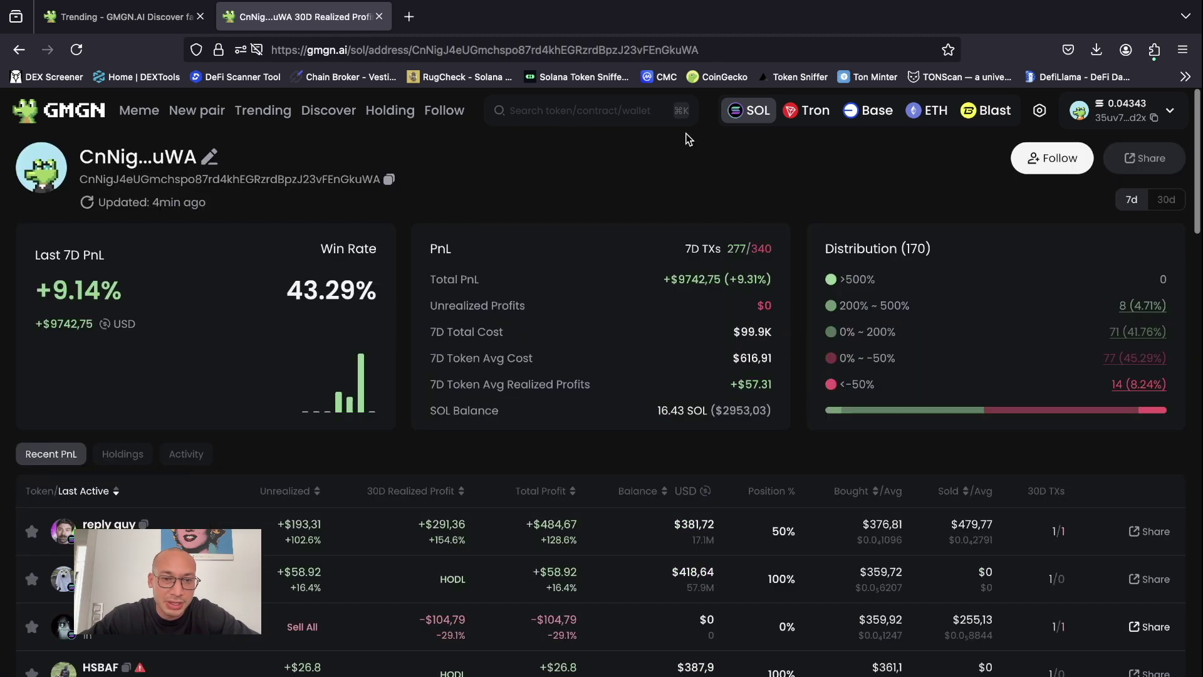
{"action": "scroll", "coordinate": [685, 369], "scroll_direction": "down", "scroll_amount": 2}
{"action": "scroll", "coordinate": [685, 370], "scroll_direction": "down", "scroll_amount": 3}
{"action": "scroll", "coordinate": [587, 375], "scroll_direction": "up", "scroll_amount": 5}
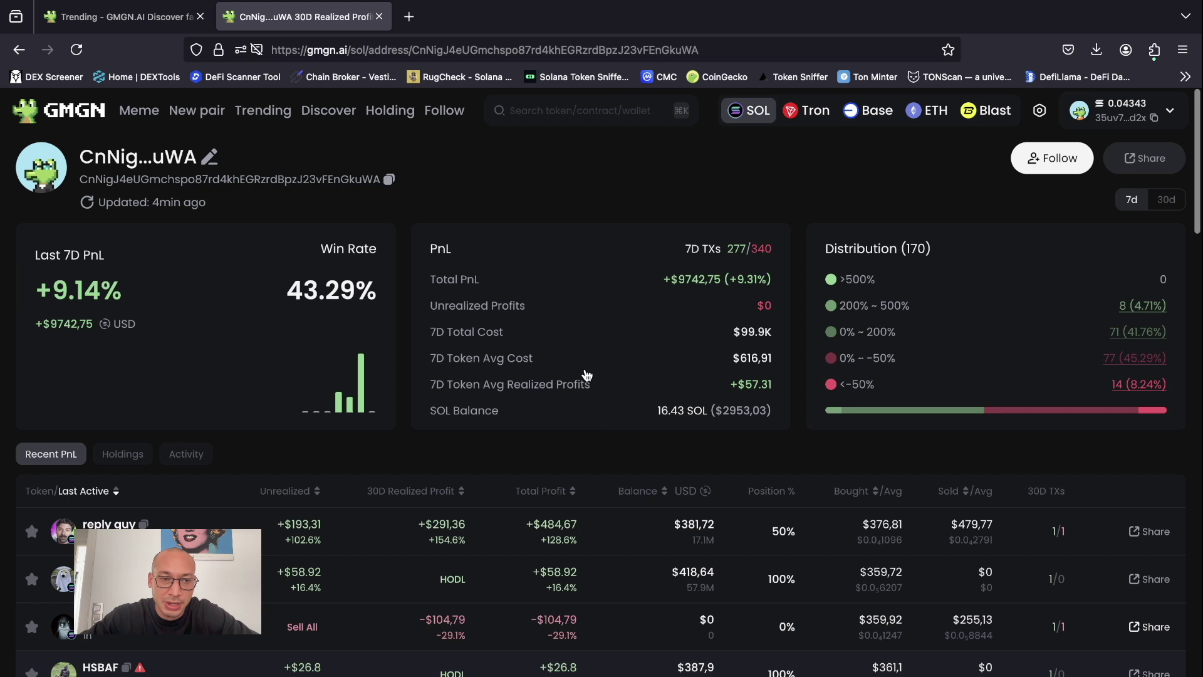
{"action": "left_click", "coordinate": [19, 51]}
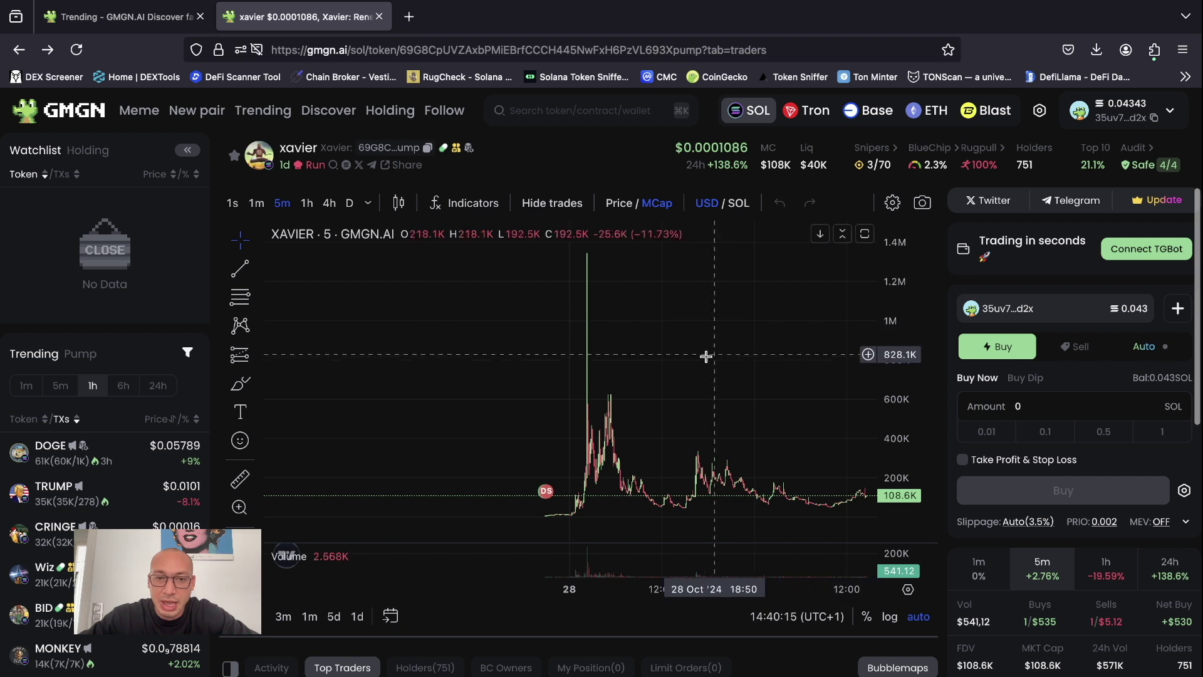
- Compress the market cap scale of xavier's chart and look over the token's trading statistics and security checks
{"action": "scroll", "coordinate": [705, 355], "scroll_direction": "right", "scroll_amount": 3}
{"action": "scroll", "coordinate": [703, 357], "scroll_direction": "left", "scroll_amount": 1}
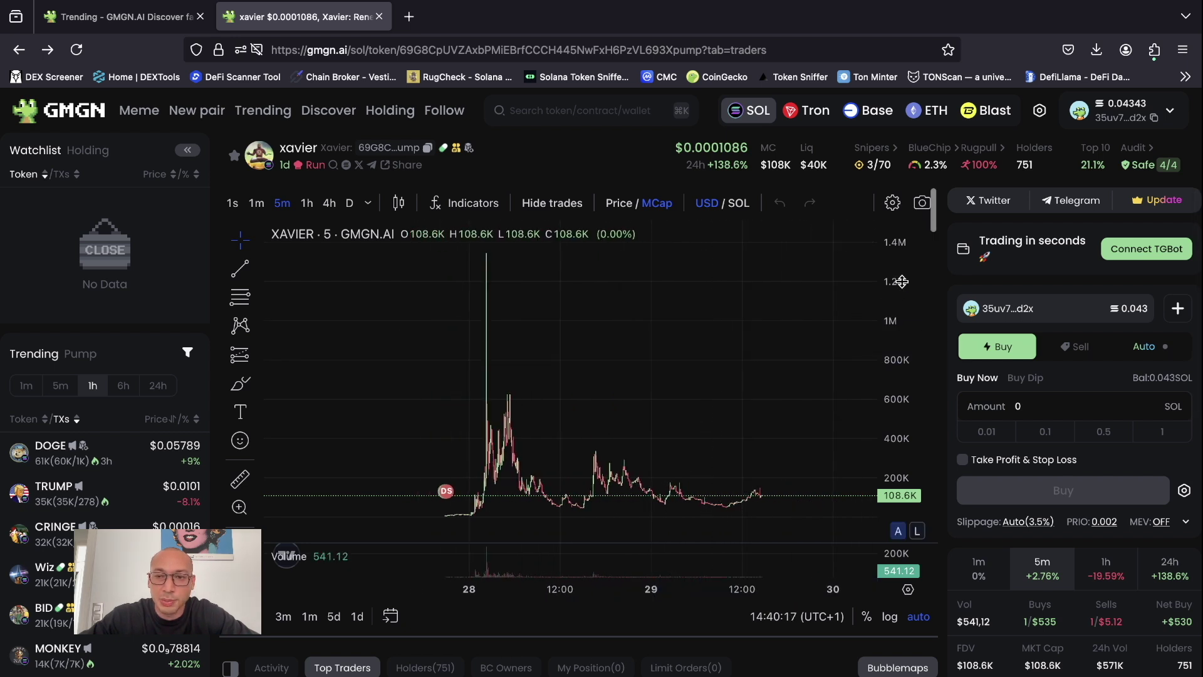
{"action": "left_click_drag", "start_coordinate": [903, 285], "coordinate": [903, 333]}
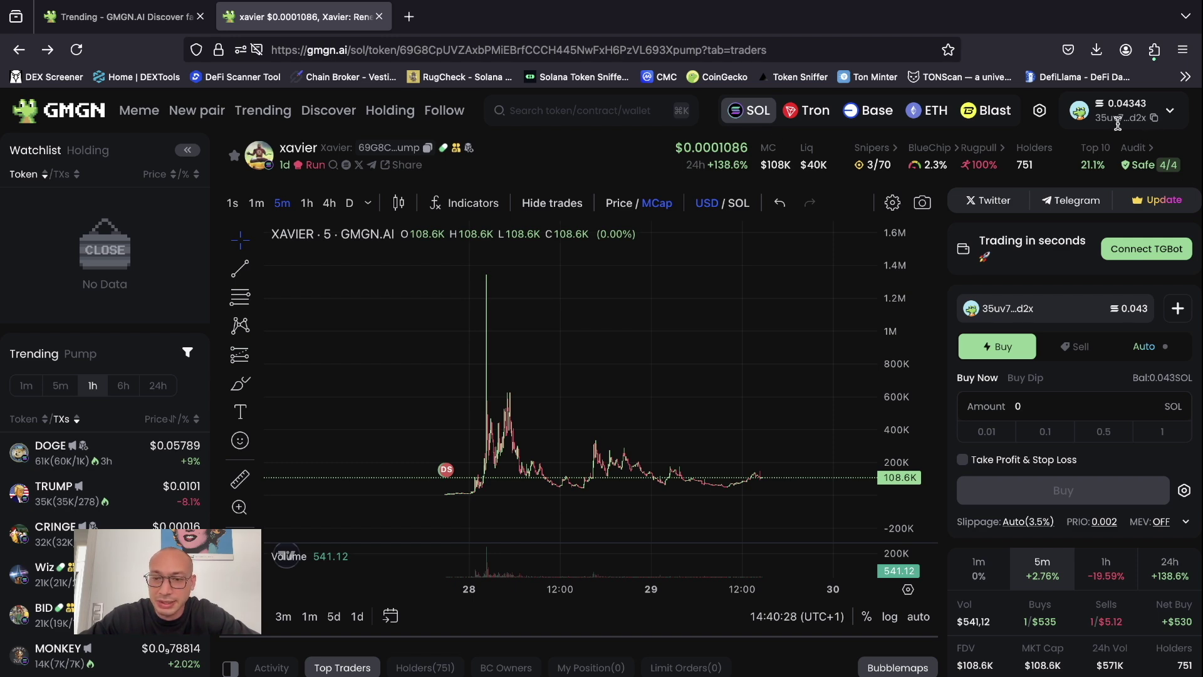
{"action": "scroll", "coordinate": [1127, 407], "scroll_direction": "down", "scroll_amount": 2}
{"action": "scroll", "coordinate": [1129, 404], "scroll_direction": "down", "scroll_amount": 3}
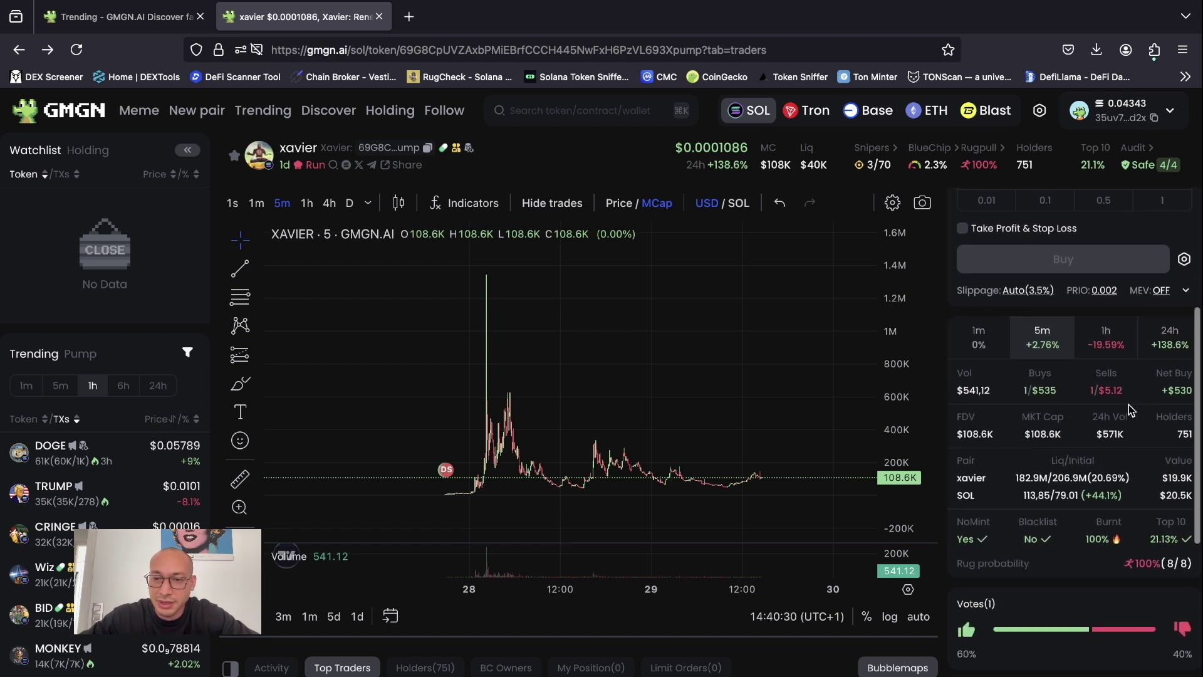
{"action": "scroll", "coordinate": [1129, 404], "scroll_direction": "up", "scroll_amount": 4}
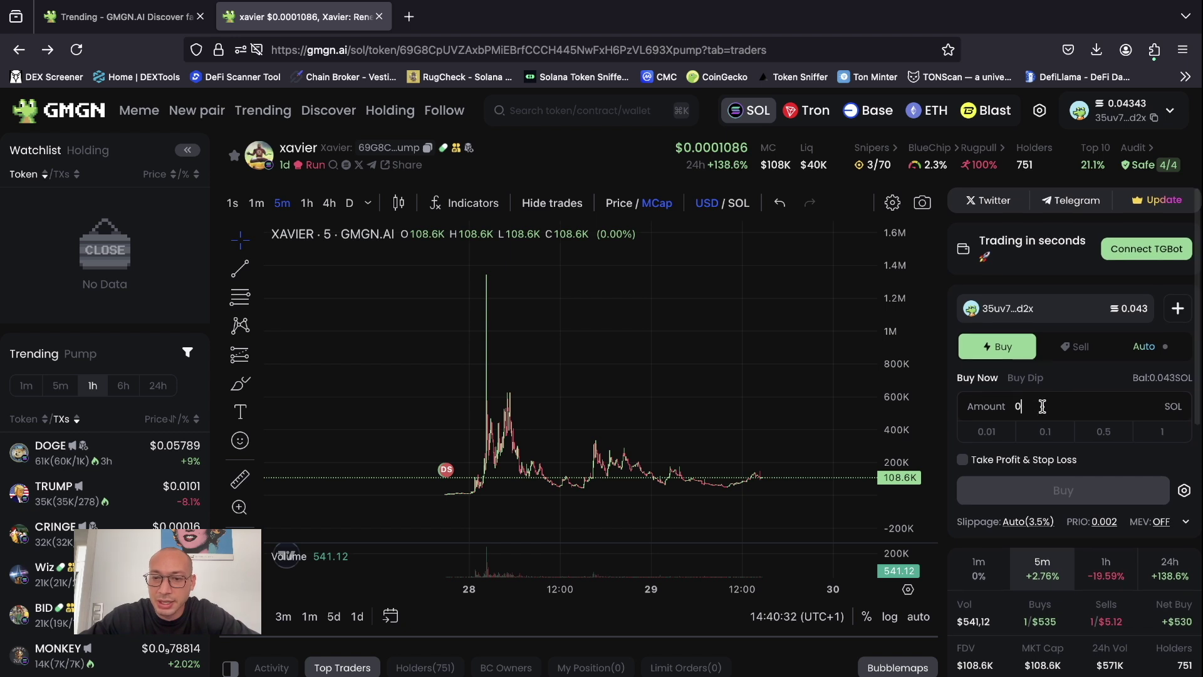
- Set the buy amount for xavier to 0.5 SOL and look over the order options and token details
{"action": "key", "text": "BackSpace"}
{"action": "scroll", "coordinate": [1076, 458], "scroll_direction": "down", "scroll_amount": 1}
{"action": "left_click", "coordinate": [1102, 406]}
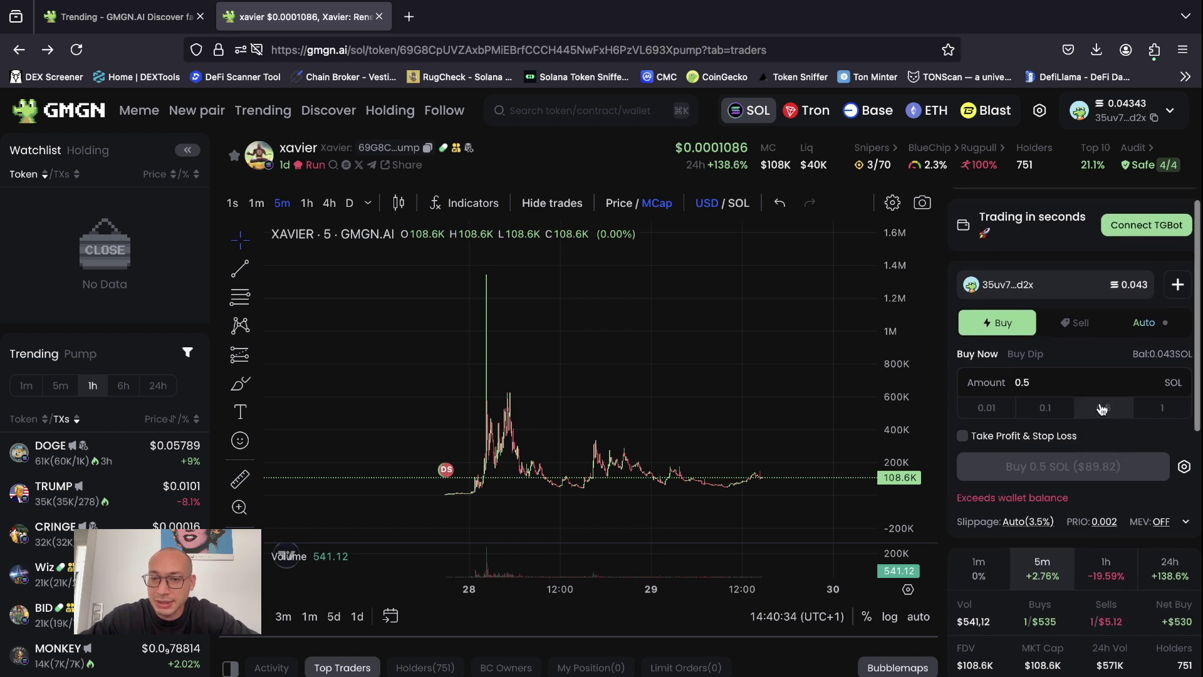
{"action": "scroll", "coordinate": [1113, 482], "scroll_direction": "up", "scroll_amount": 1}
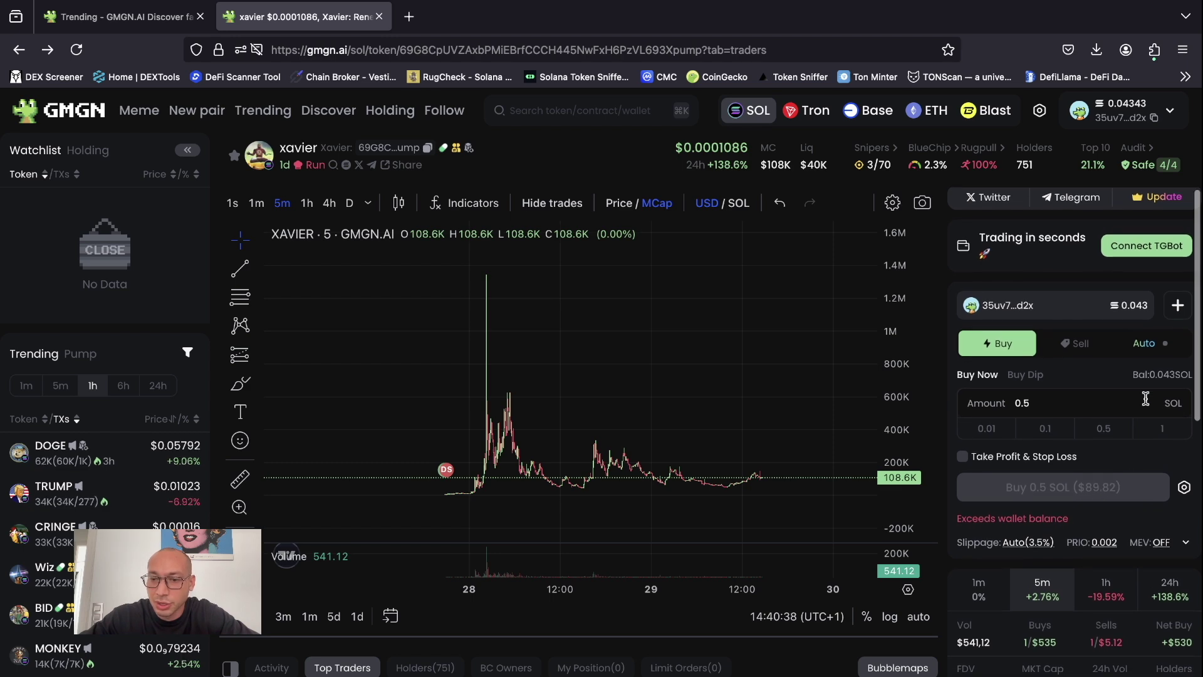
{"action": "scroll", "coordinate": [1123, 459], "scroll_direction": "down", "scroll_amount": 10}
{"action": "scroll", "coordinate": [1150, 403], "scroll_direction": "up", "scroll_amount": 10}
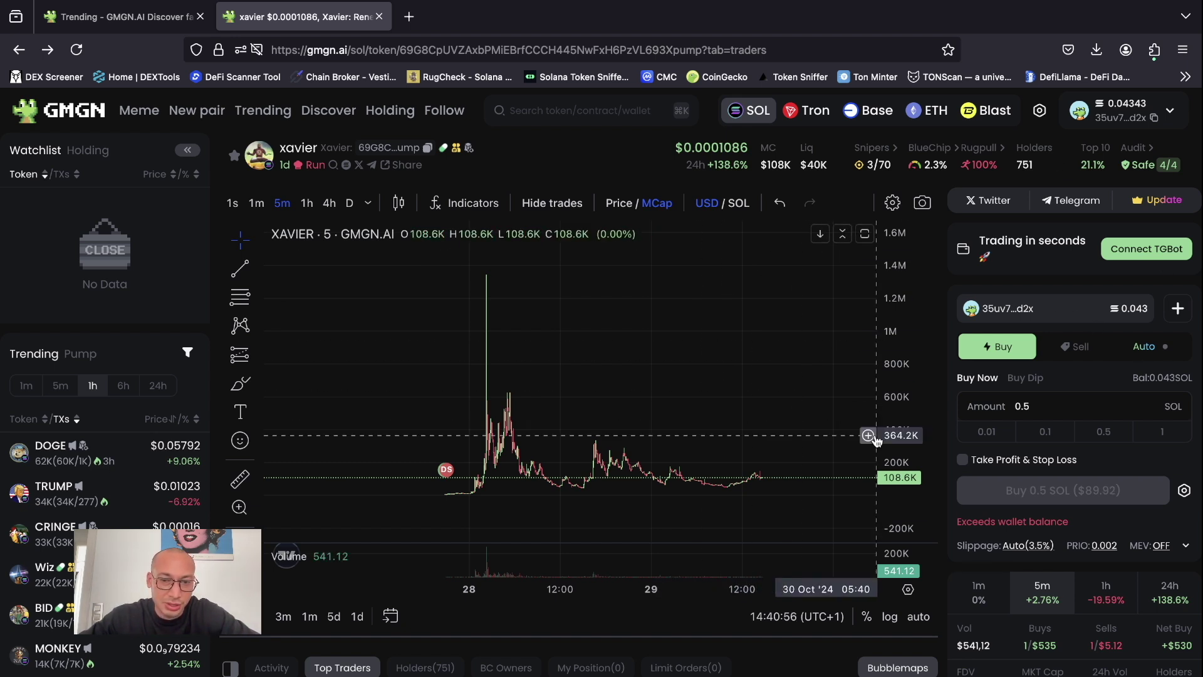
{"action": "scroll", "coordinate": [813, 513], "scroll_direction": "right", "scroll_amount": 3}
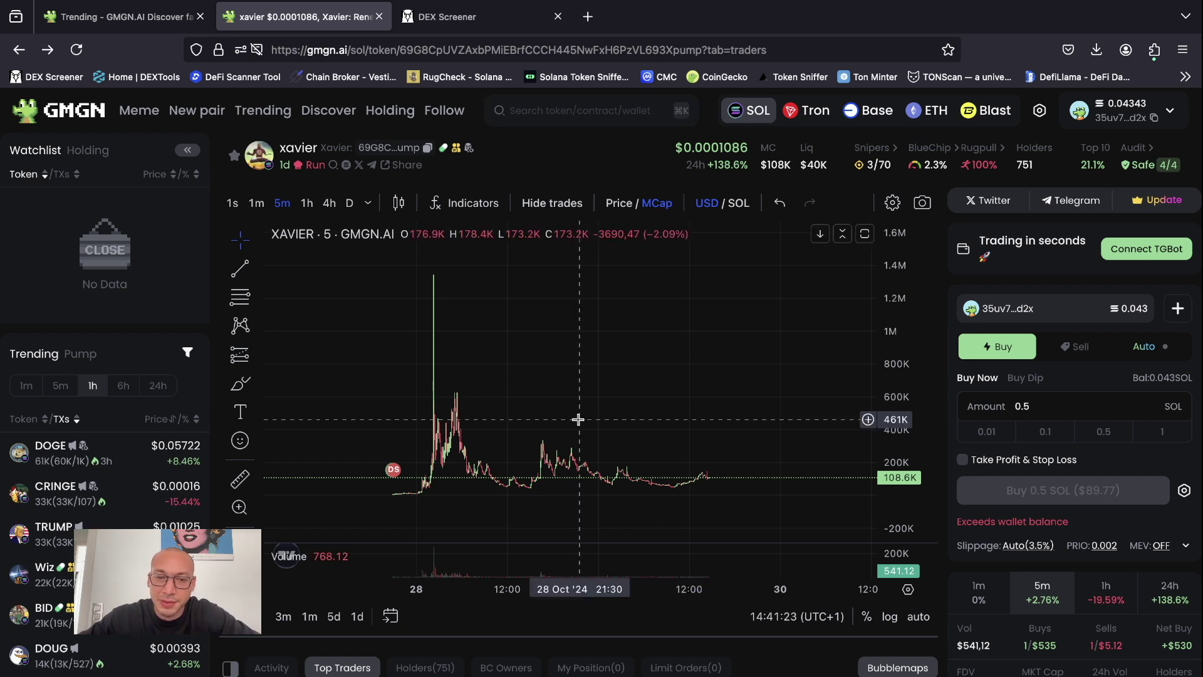
{"action": "scroll", "coordinate": [652, 430], "scroll_direction": "down", "scroll_amount": 1}
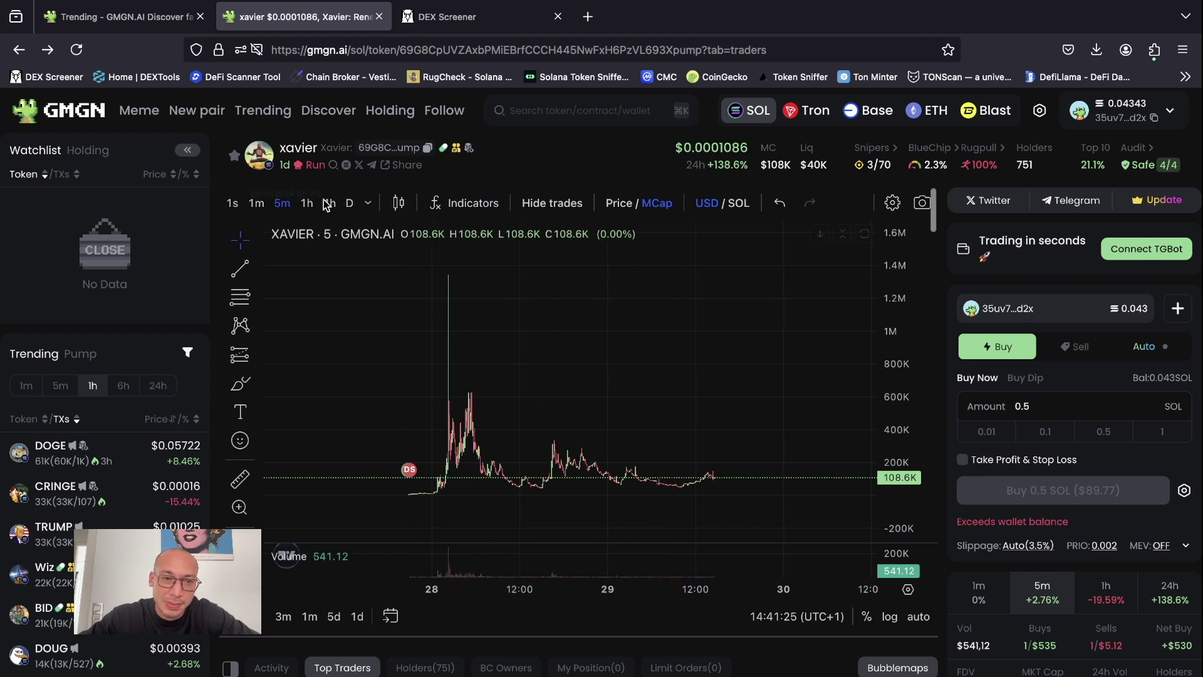
{"action": "left_click_drag", "start_coordinate": [915, 410], "coordinate": [875, 398]}
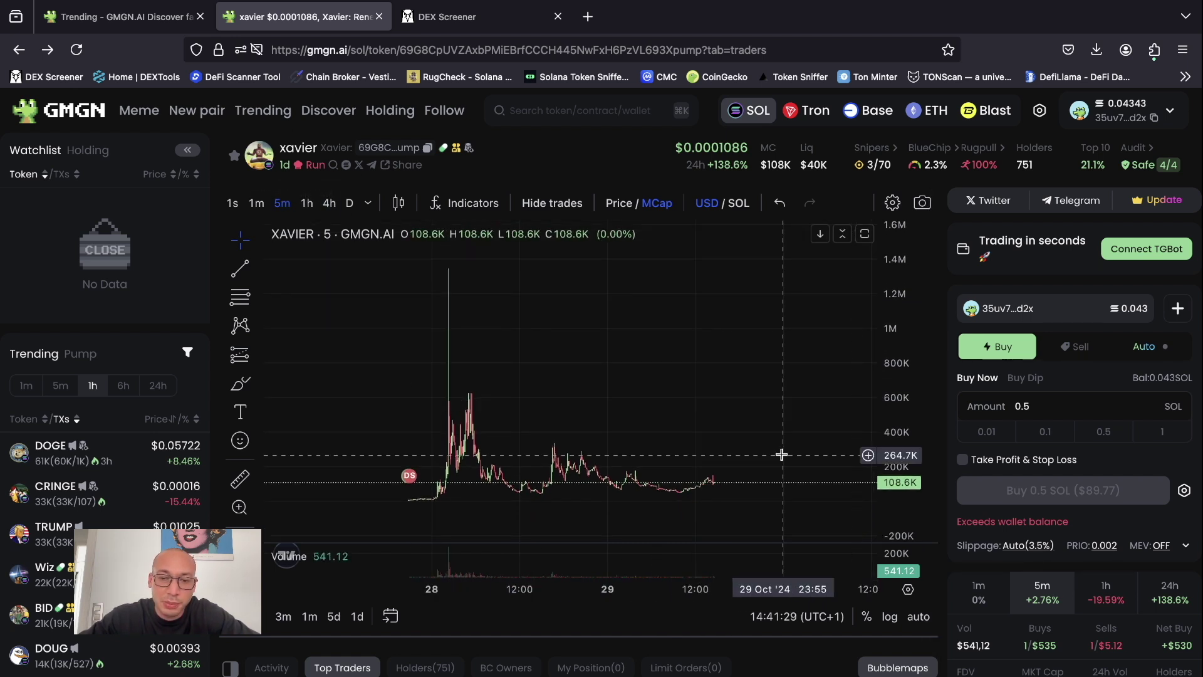
{"action": "mouse_move", "coordinate": [781, 454]}
{"action": "left_mouse_down"}
{"action": "mouse_move", "coordinate": [777, 422]}
{"action": "mouse_move", "coordinate": [773, 438]}
{"action": "left_mouse_up"}
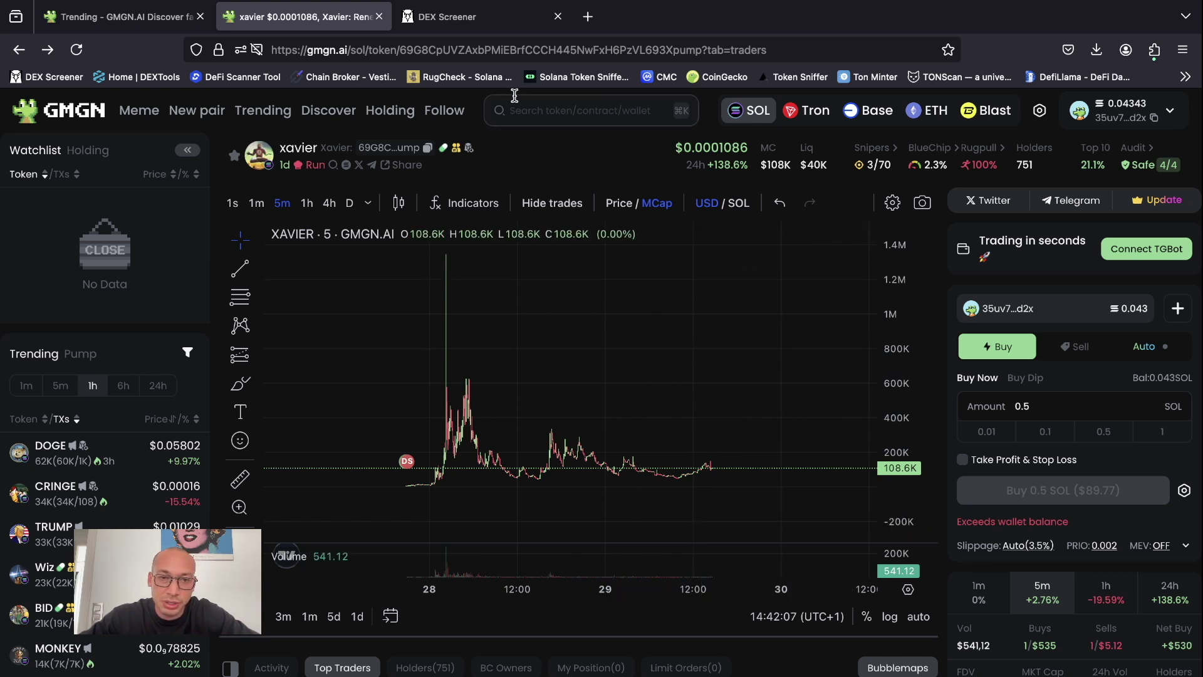
- Look at DEX Screener's 6-hour trending list alongside xavier's token page on GMGN
{"action": "left_click", "coordinate": [498, 22]}
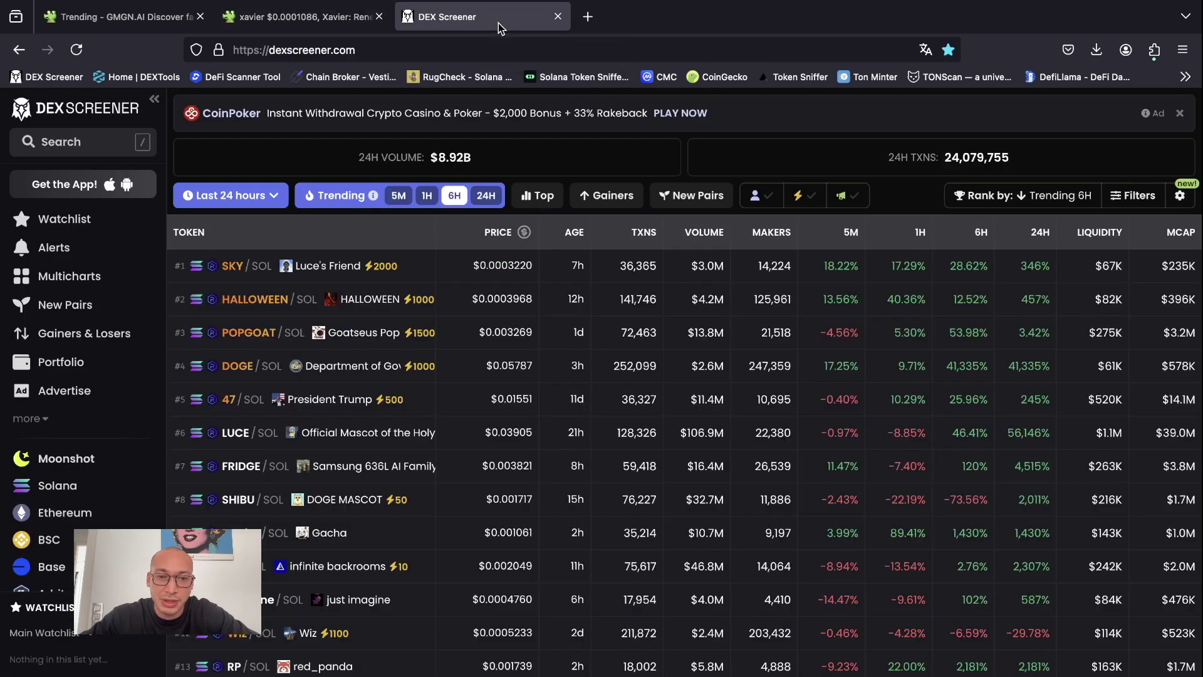
{"action": "left_click", "coordinate": [324, 21]}
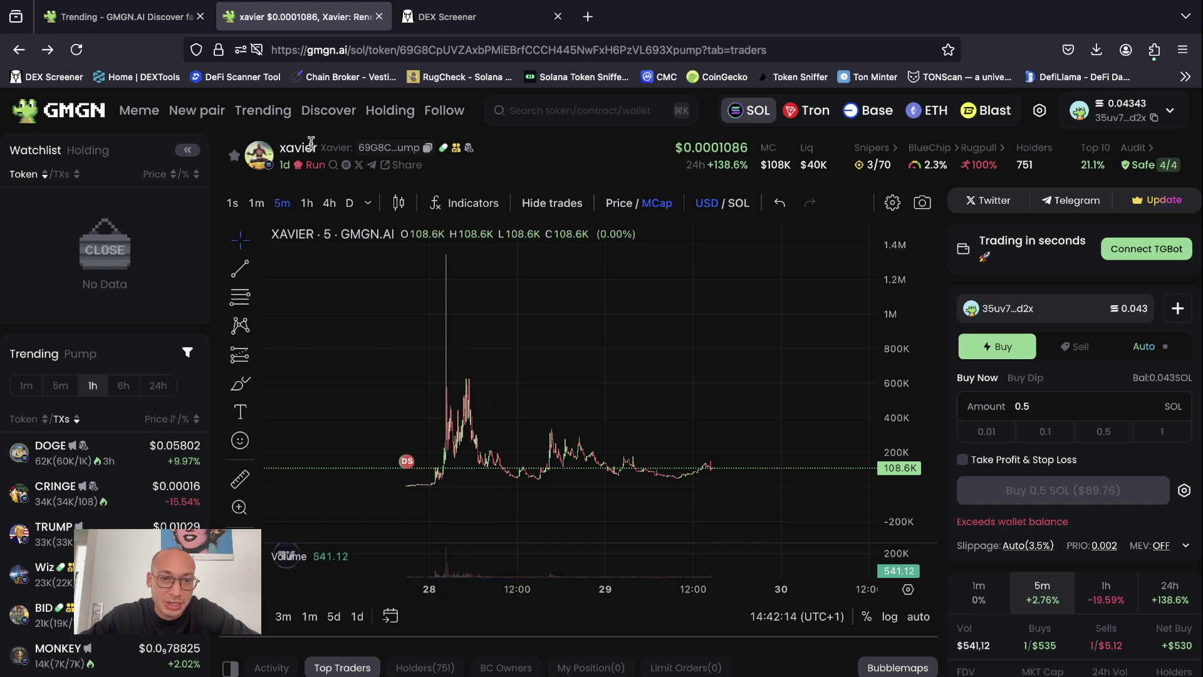
{"action": "left_click", "coordinate": [475, 21]}
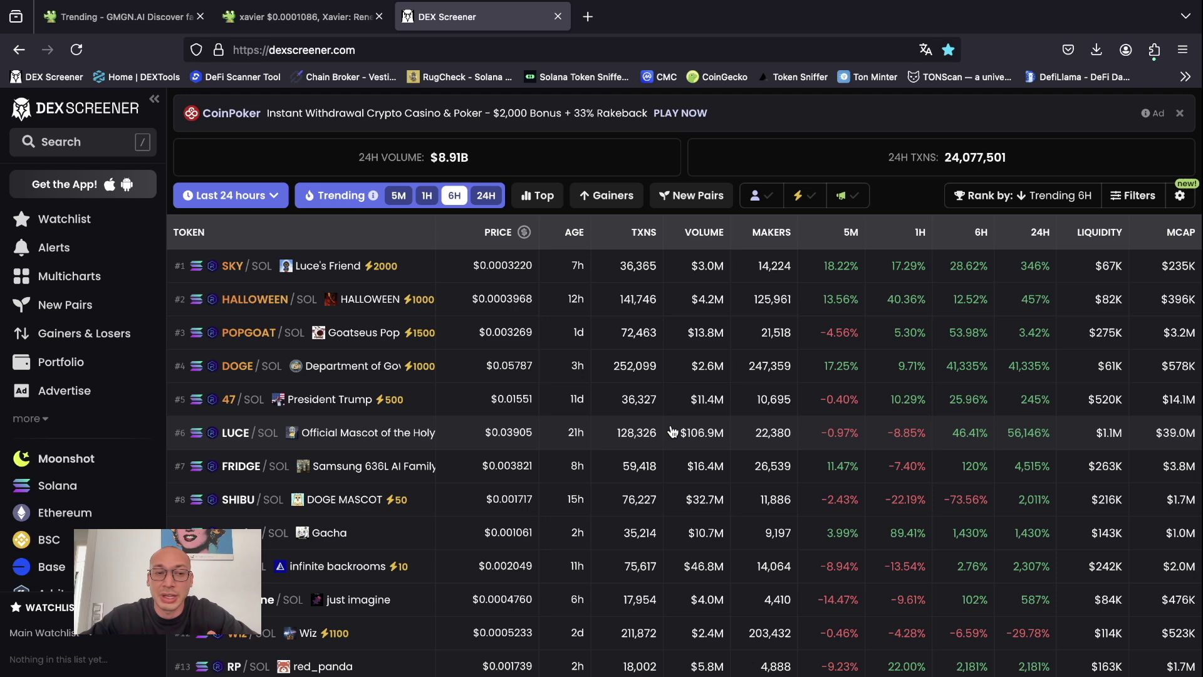
- Switch to GMGN's Solana token lists and open $LEMON from the new pair list
{"action": "left_click", "coordinate": [143, 13]}
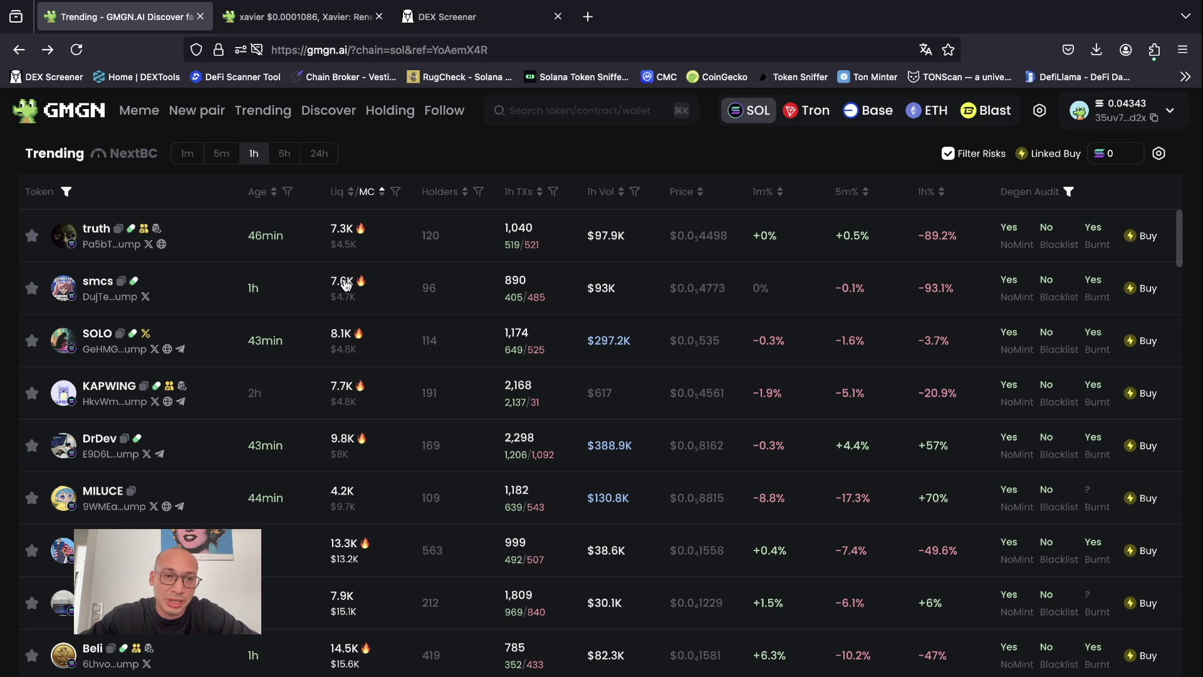
{"action": "left_click", "coordinate": [189, 112]}
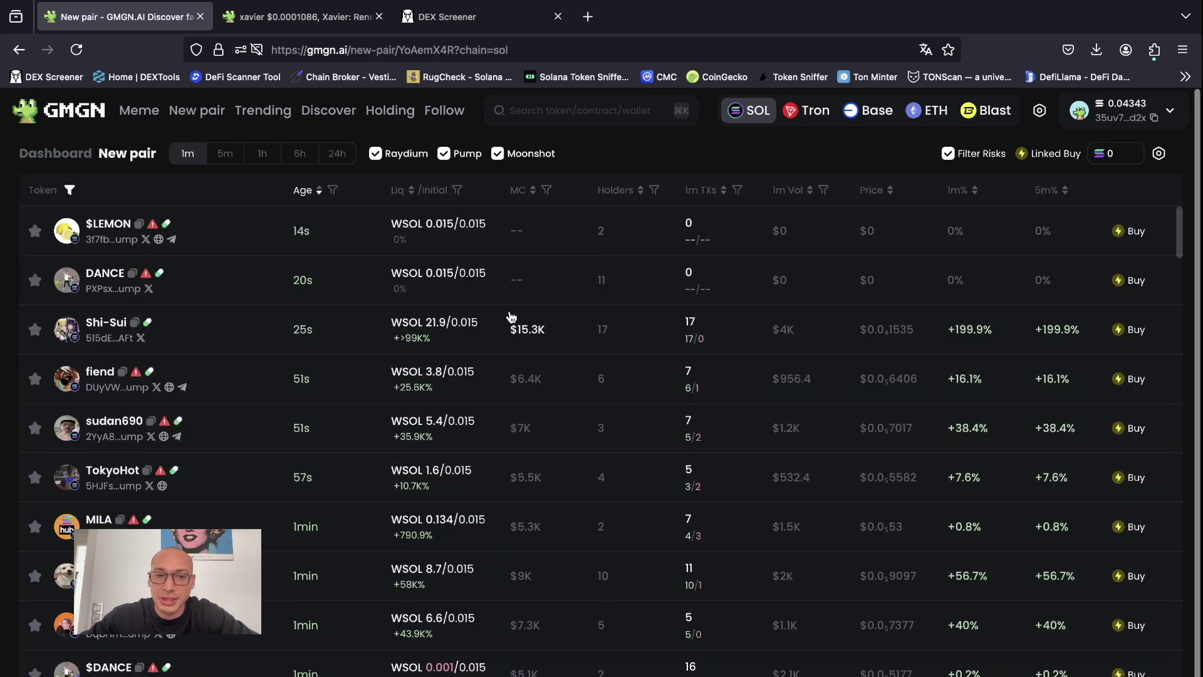
{"action": "left_click", "coordinate": [112, 224]}
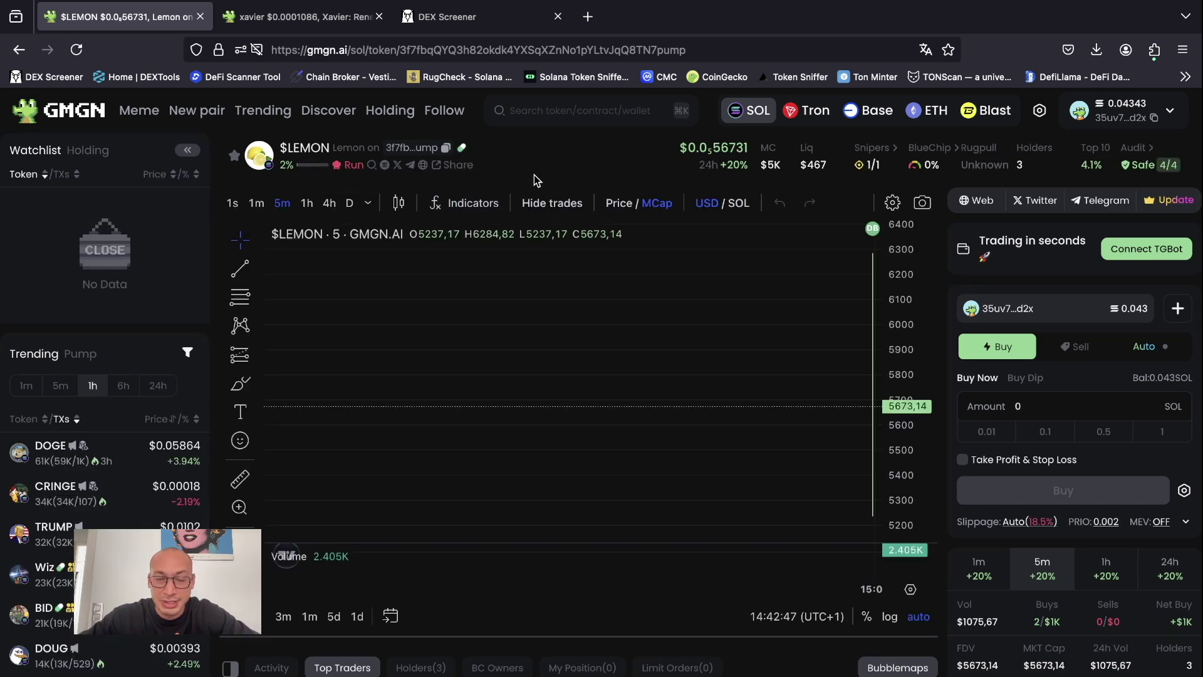
- Open $LEMON's pump.fun page, check which coins its creator has made, and close the page
{"action": "left_click", "coordinate": [461, 151]}
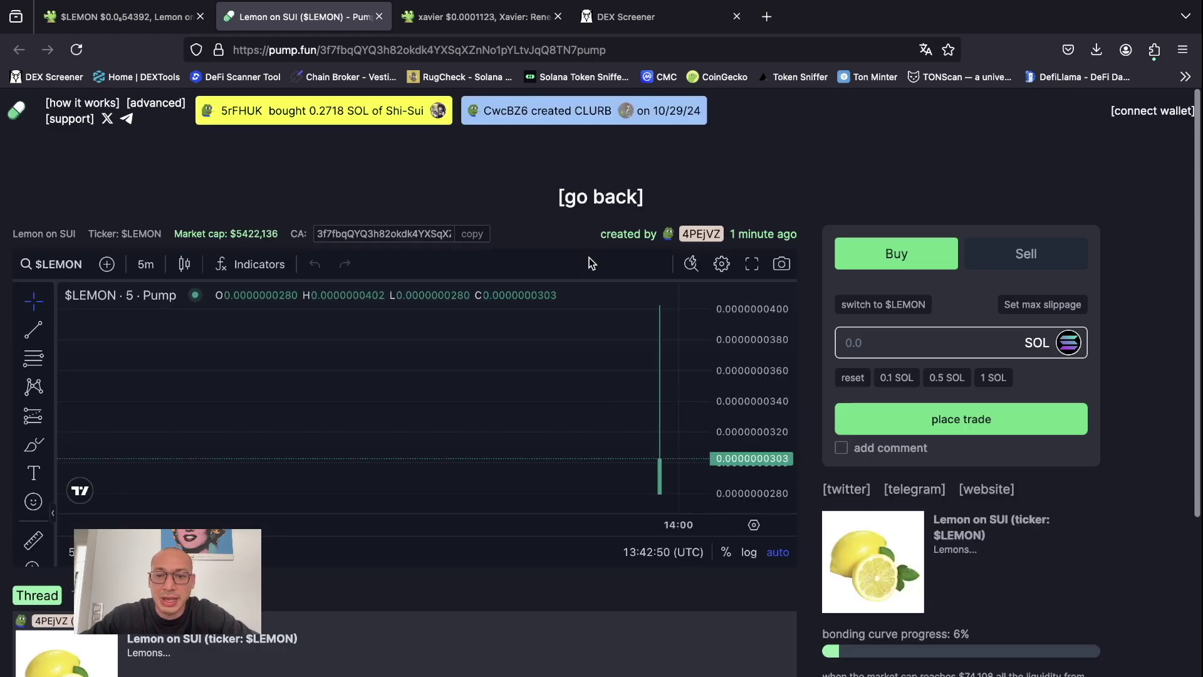
{"action": "scroll", "coordinate": [997, 565], "scroll_direction": "down", "scroll_amount": 5}
{"action": "scroll", "coordinate": [997, 565], "scroll_direction": "up", "scroll_amount": 5}
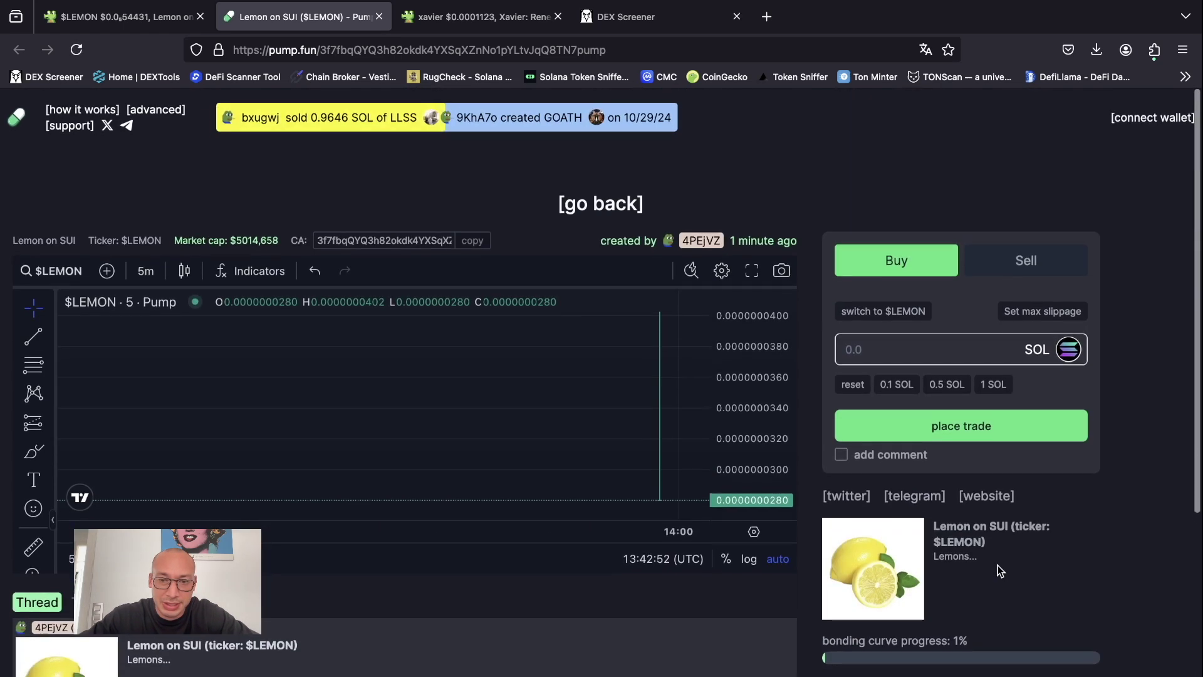
{"action": "left_click", "coordinate": [700, 237]}
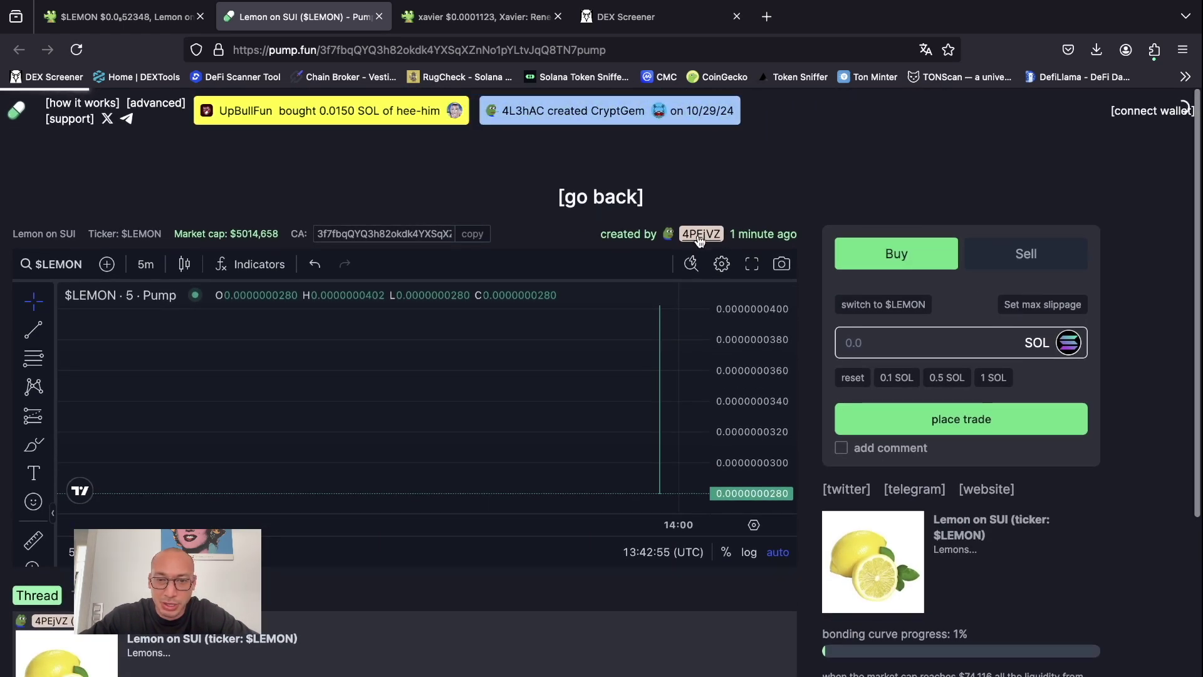
{"action": "left_click", "coordinate": [606, 294]}
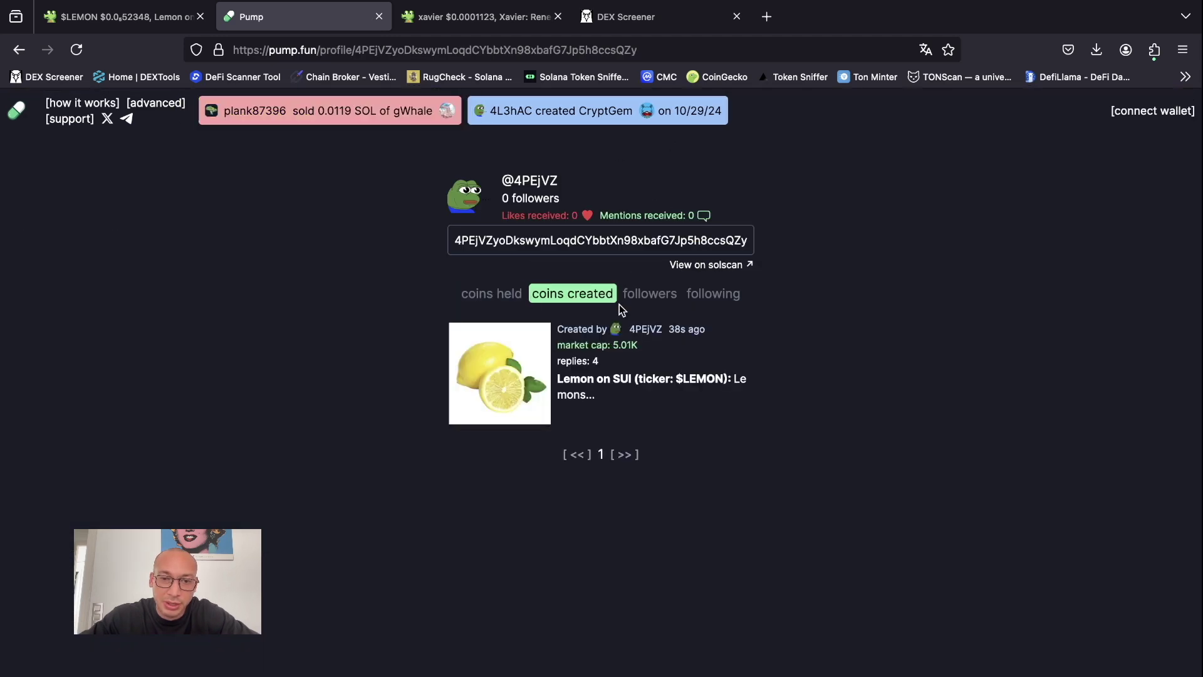
{"action": "left_click", "coordinate": [379, 16]}
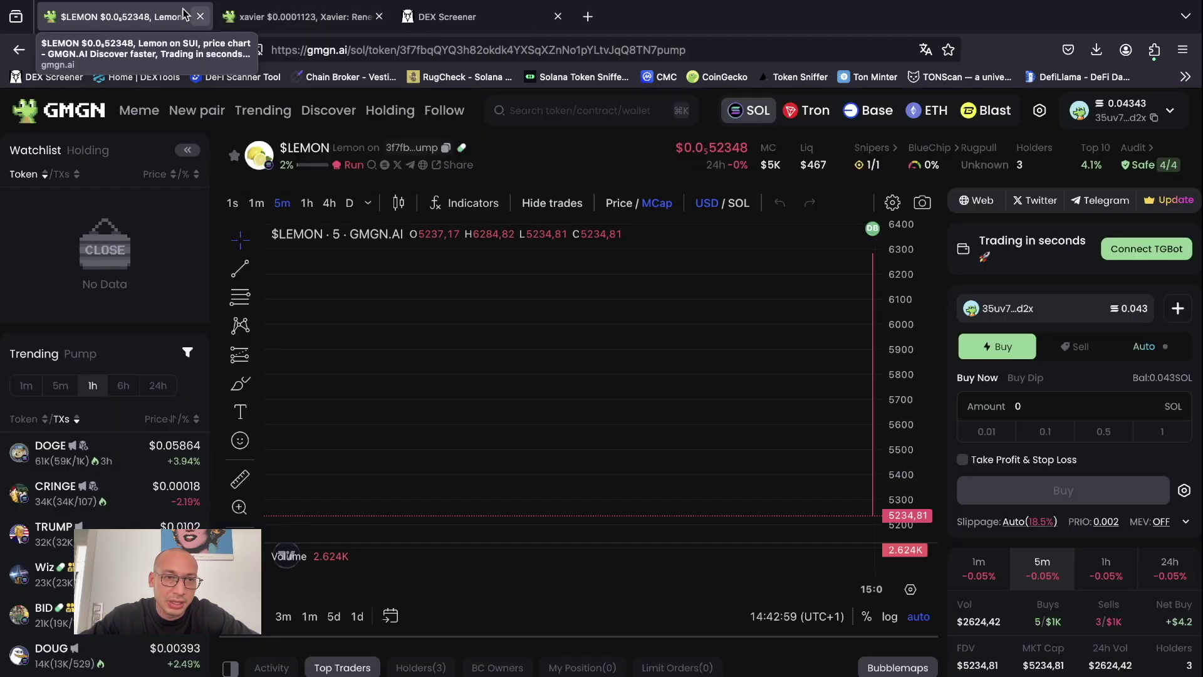
- Open SKY/SOL from DEX Screener's trending list, show 4-hour candles, and compress the chart's market cap scale
{"action": "left_click", "coordinate": [329, 19]}
{"action": "left_click", "coordinate": [464, 18]}
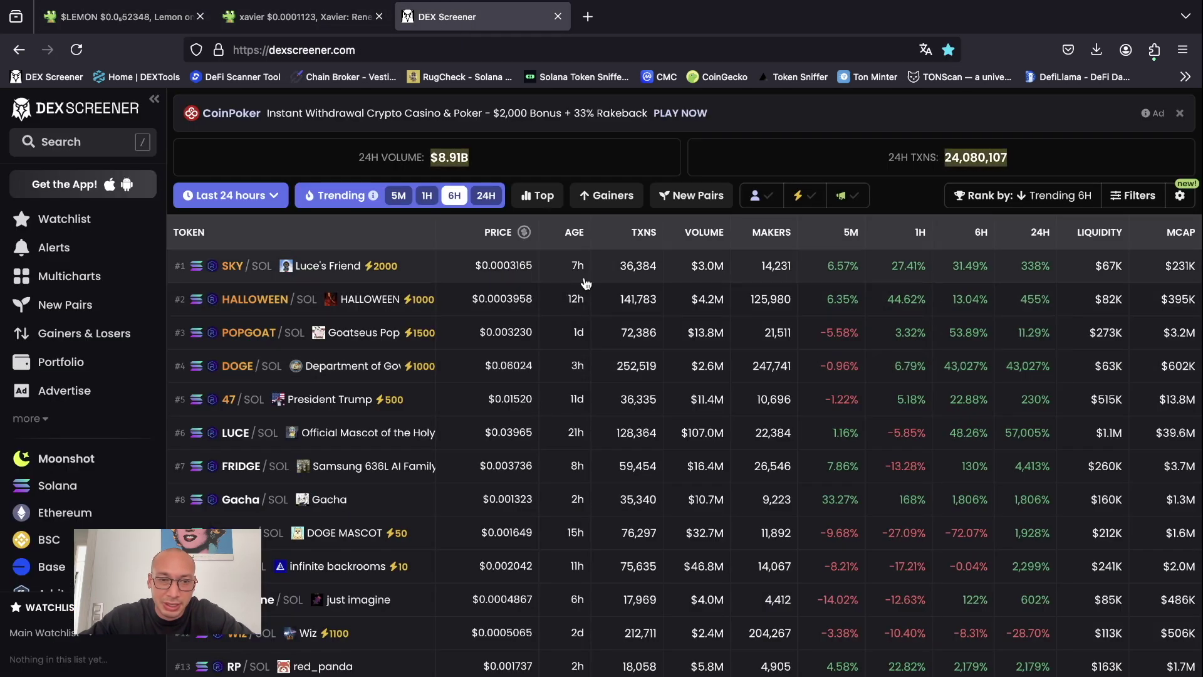
{"action": "left_click", "coordinate": [581, 273]}
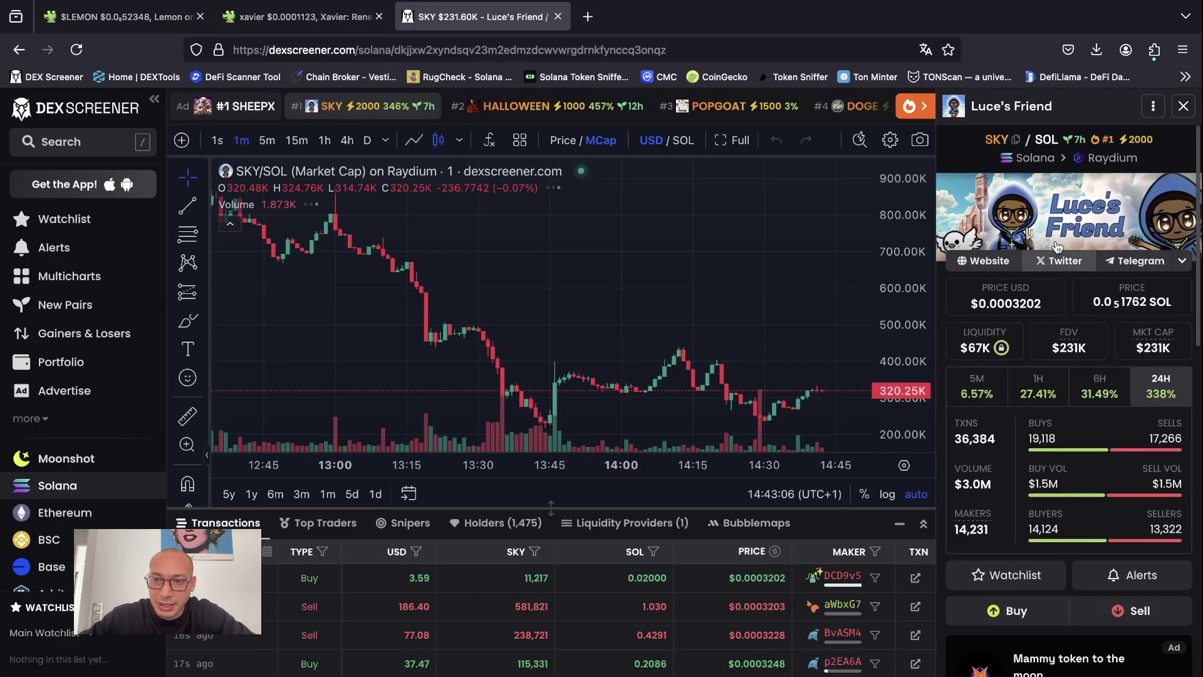
{"action": "left_click", "coordinate": [346, 139]}
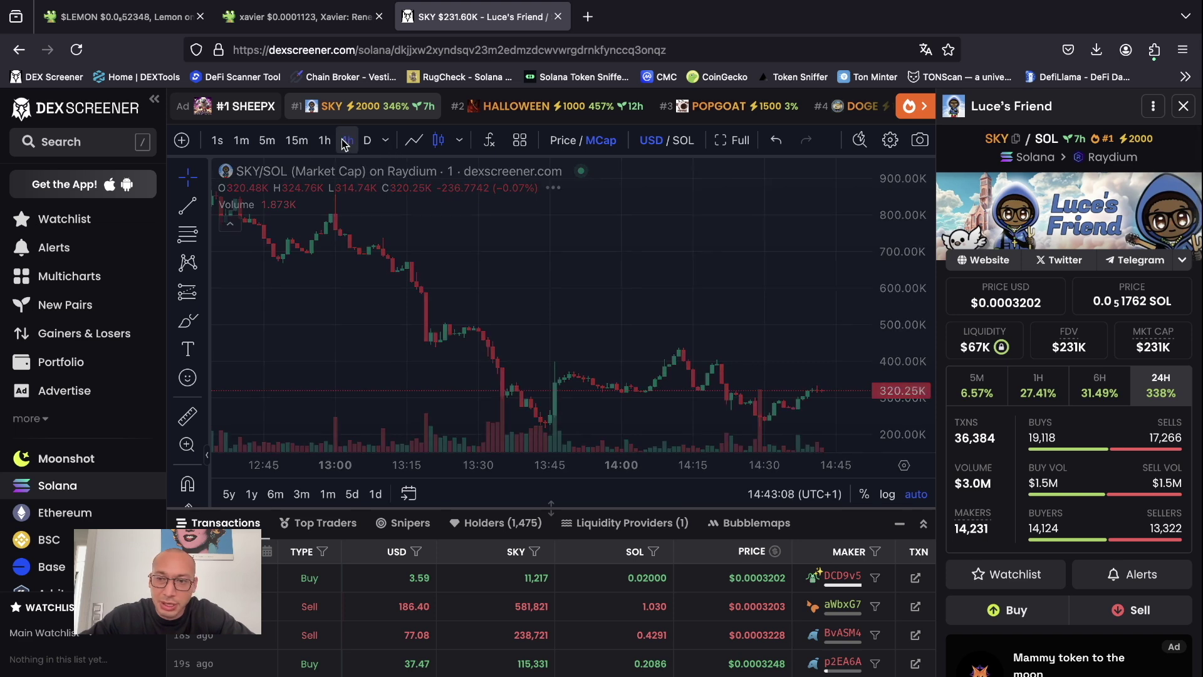
{"action": "scroll", "coordinate": [680, 366], "scroll_direction": "up", "scroll_amount": 8}
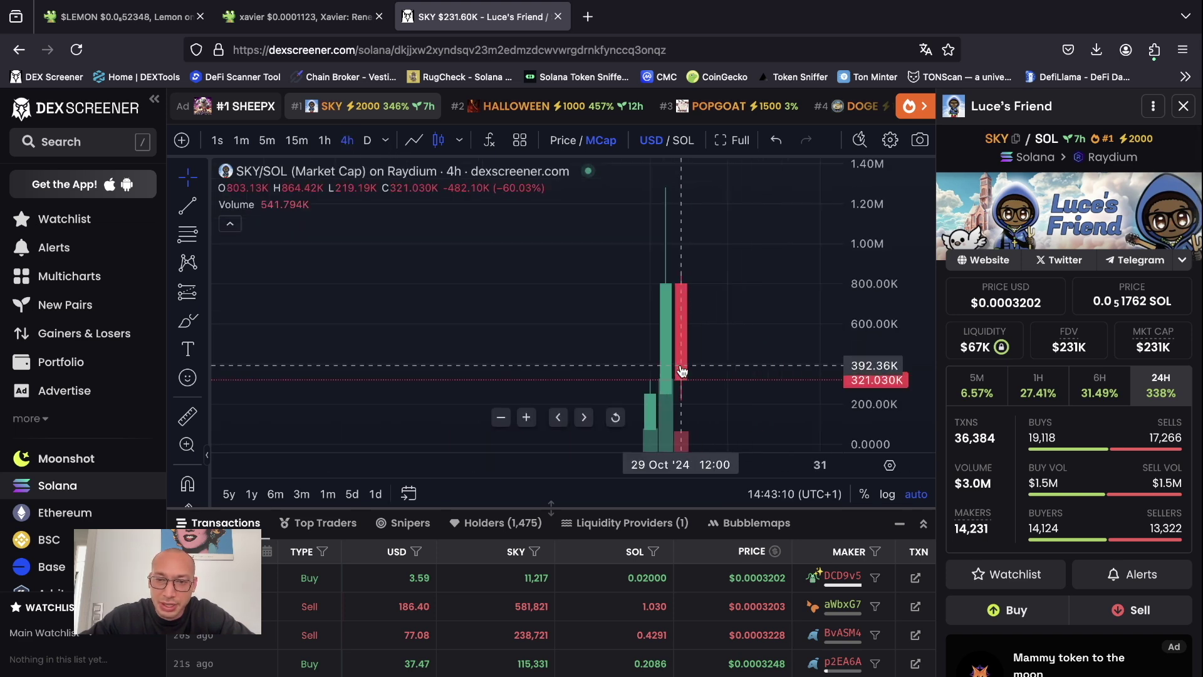
{"action": "left_click_drag", "start_coordinate": [856, 235], "coordinate": [855, 338]}
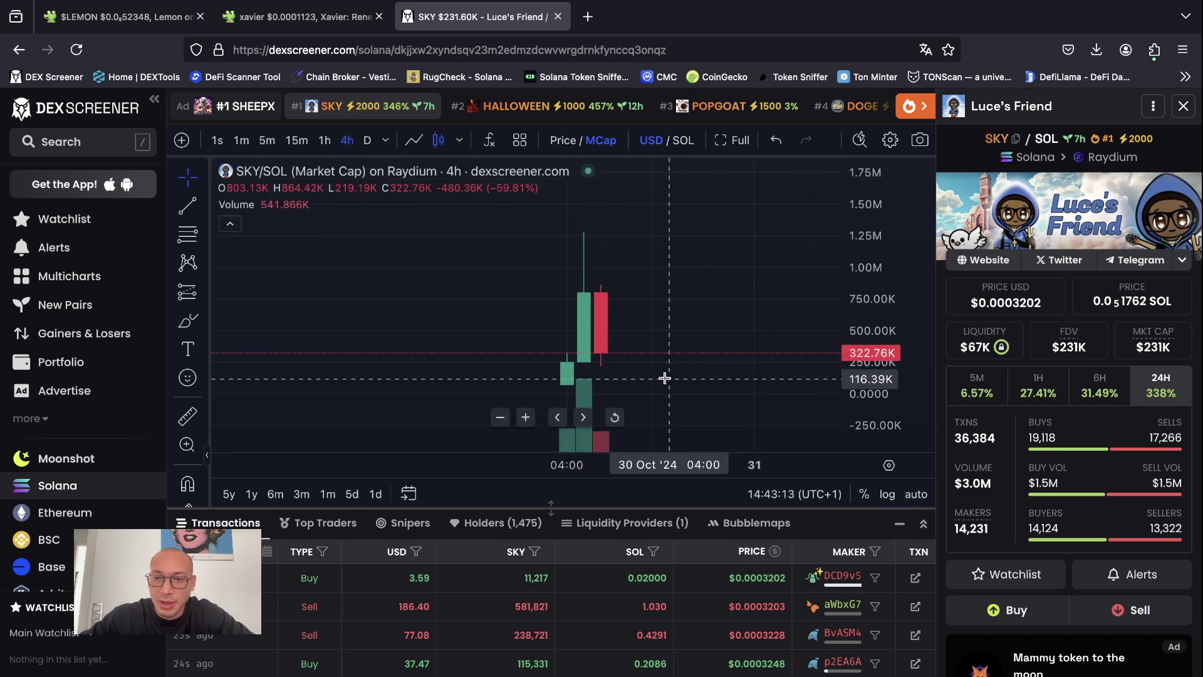
- Open SKY's X profile, return to xavier on GMGN, and view the token search suggestions before dismissing them
{"action": "left_click", "coordinate": [1078, 260]}
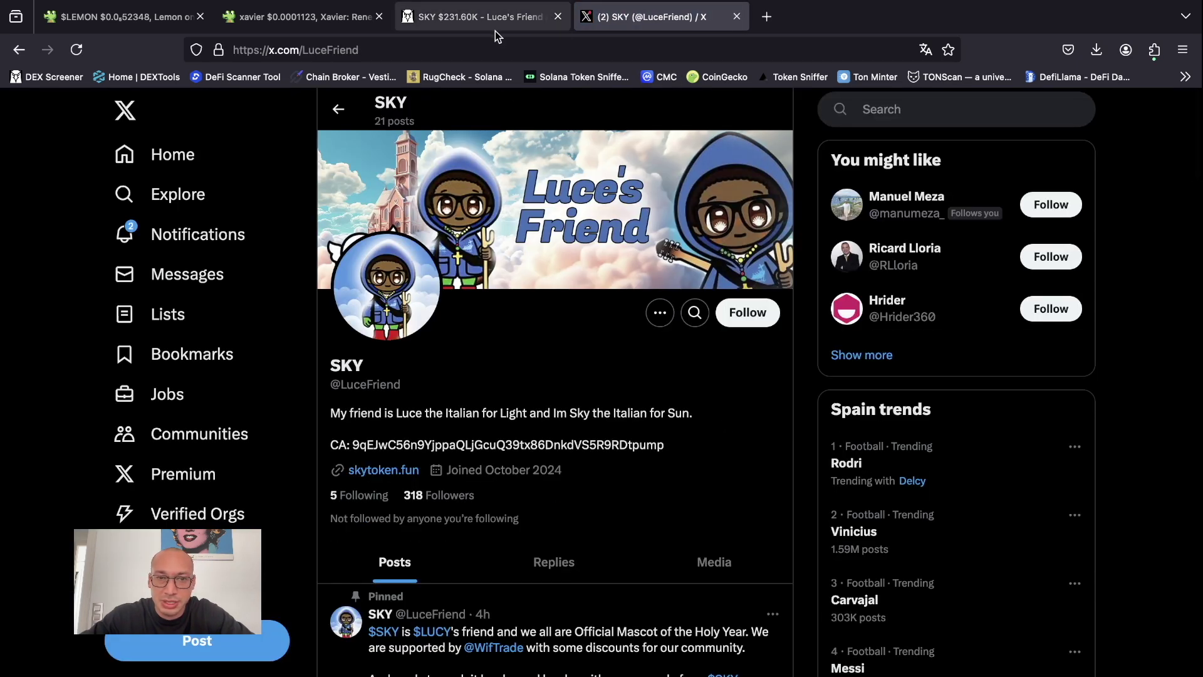
{"action": "left_click", "coordinate": [280, 29]}
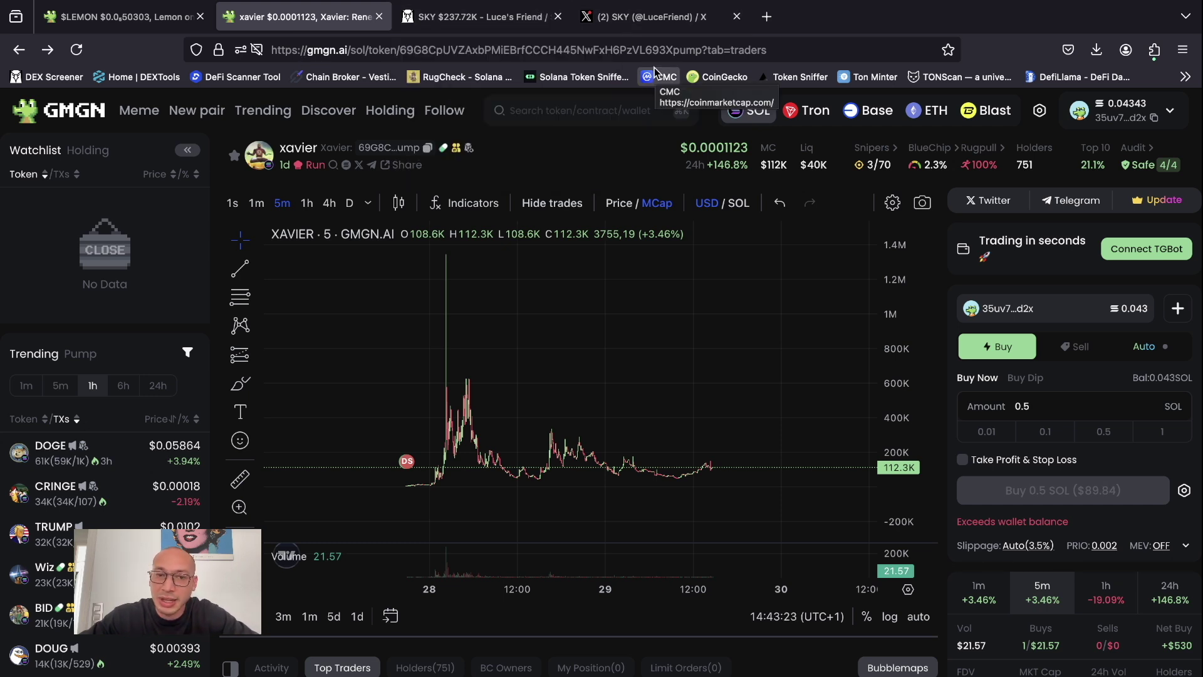
{"action": "left_click", "coordinate": [589, 116]}
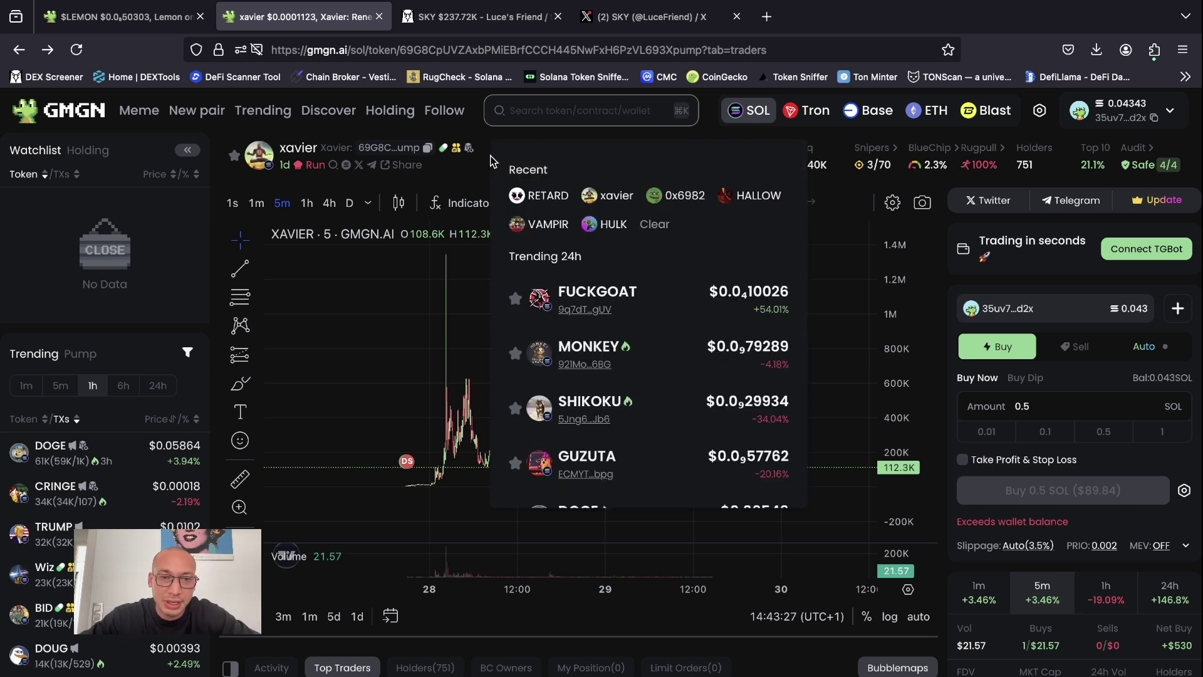
{"action": "left_click", "coordinate": [455, 180]}
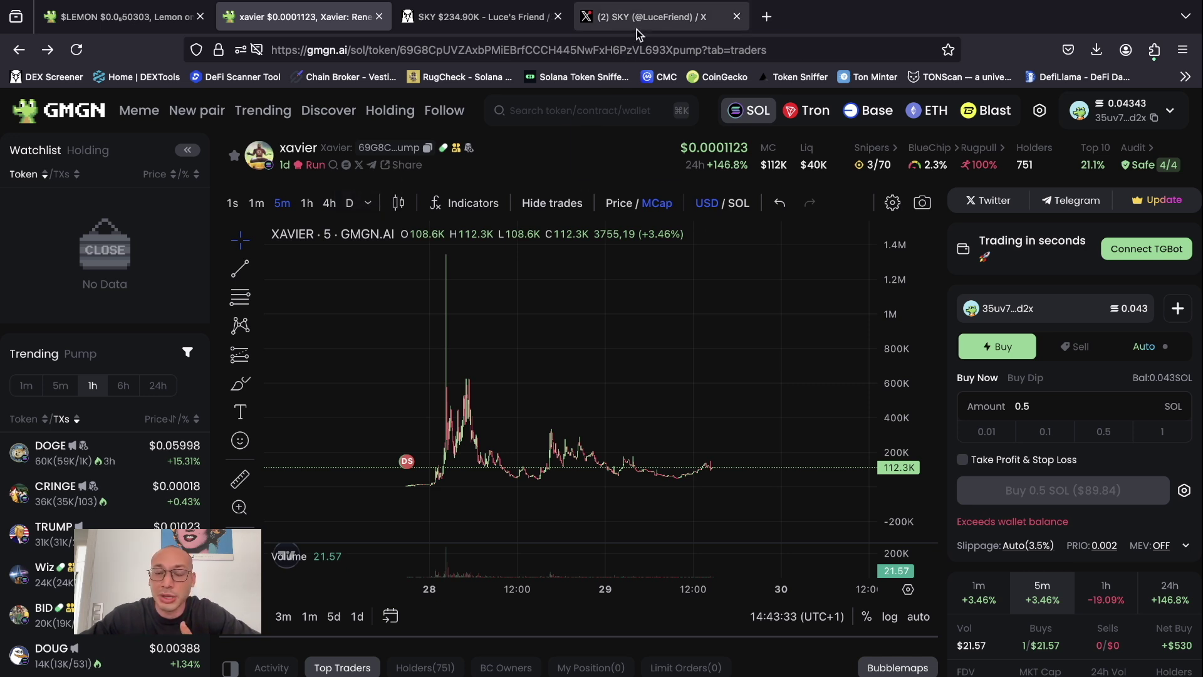
{"action": "mouse_move", "coordinate": [634, 32]}
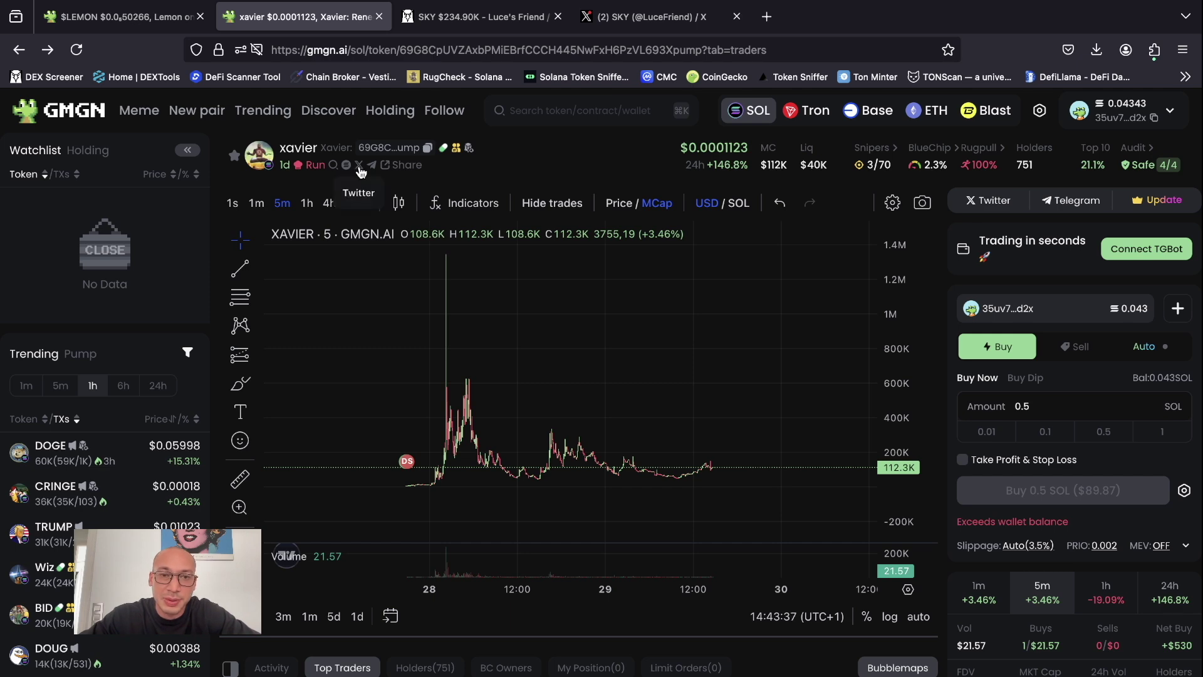
- Set SKY's DEX Screener chart to 15-minute candles, and review the posts on its X profile before closing it
{"action": "left_click", "coordinate": [492, 17]}
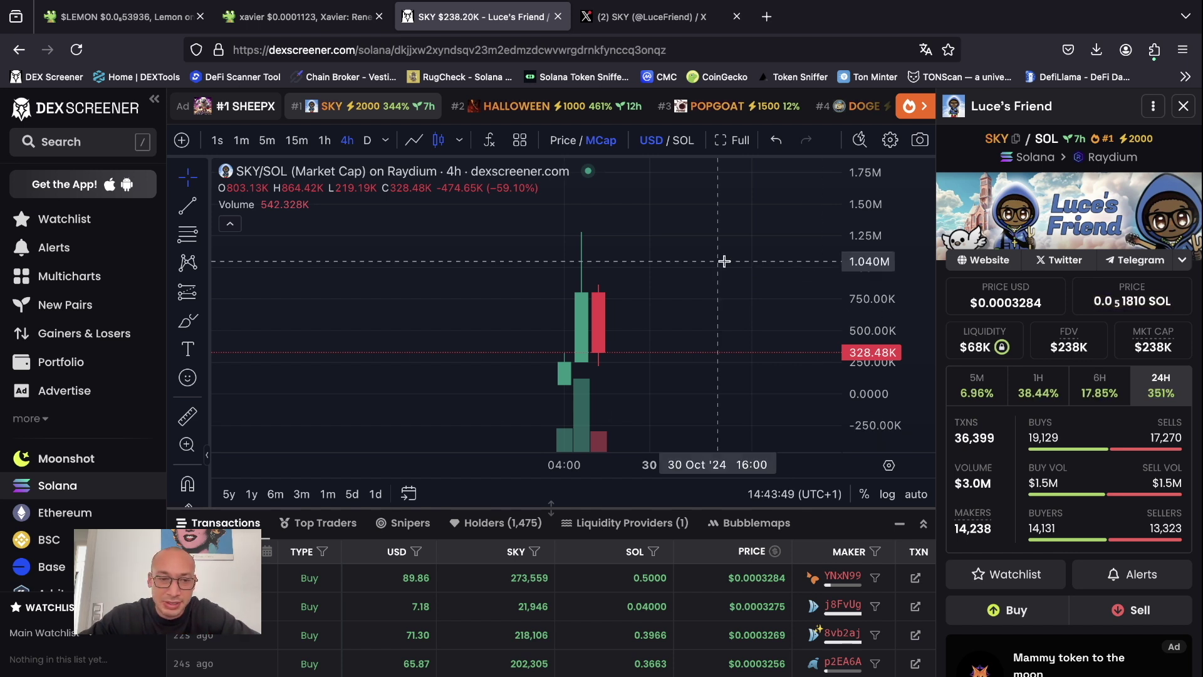
{"action": "left_click", "coordinate": [297, 140]}
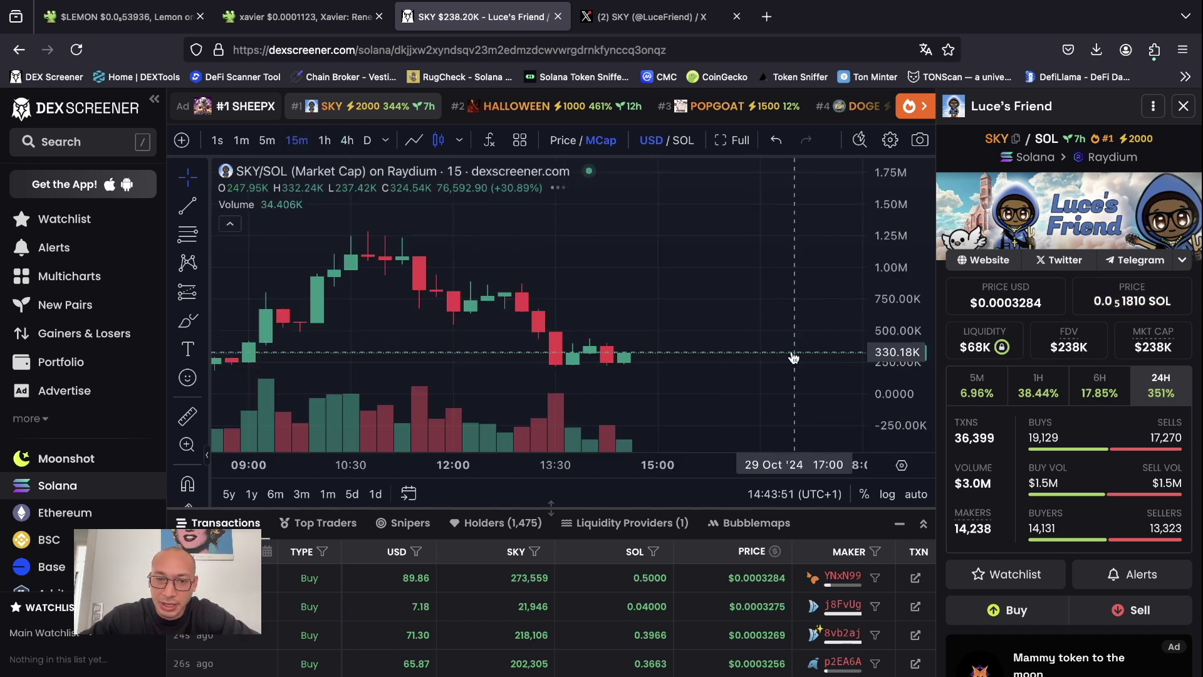
{"action": "left_click", "coordinate": [1068, 259]}
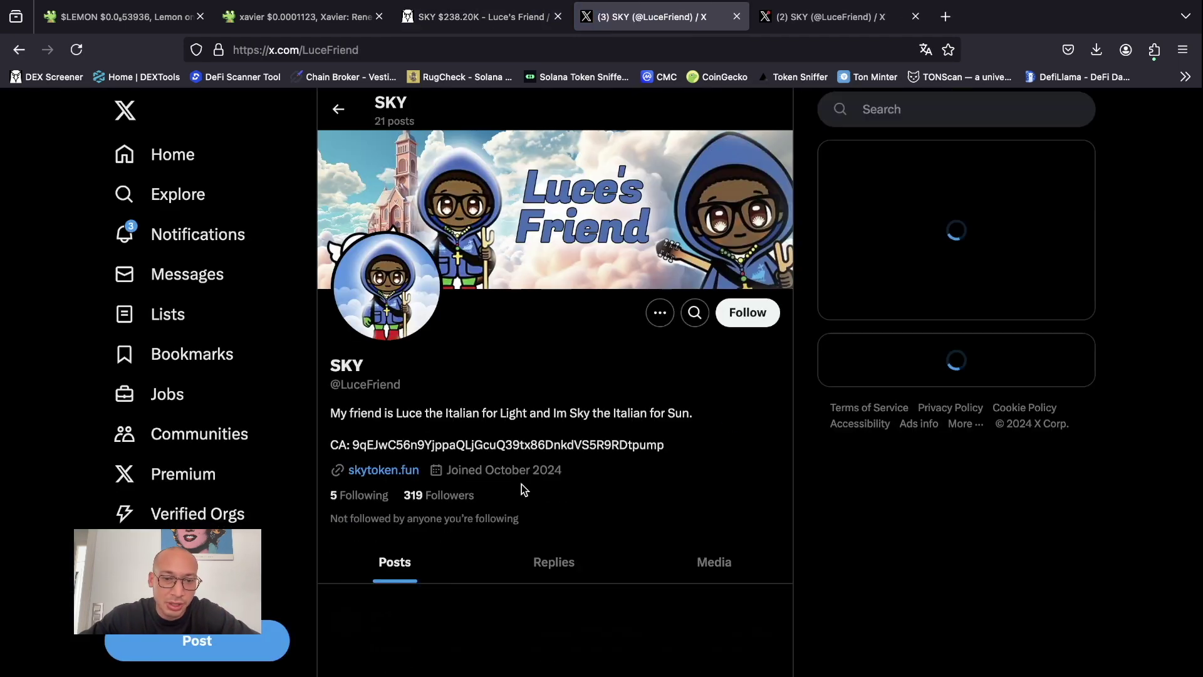
{"action": "scroll", "coordinate": [506, 431], "scroll_direction": "down", "scroll_amount": 10}
{"action": "scroll", "coordinate": [506, 431], "scroll_direction": "down", "scroll_amount": 5}
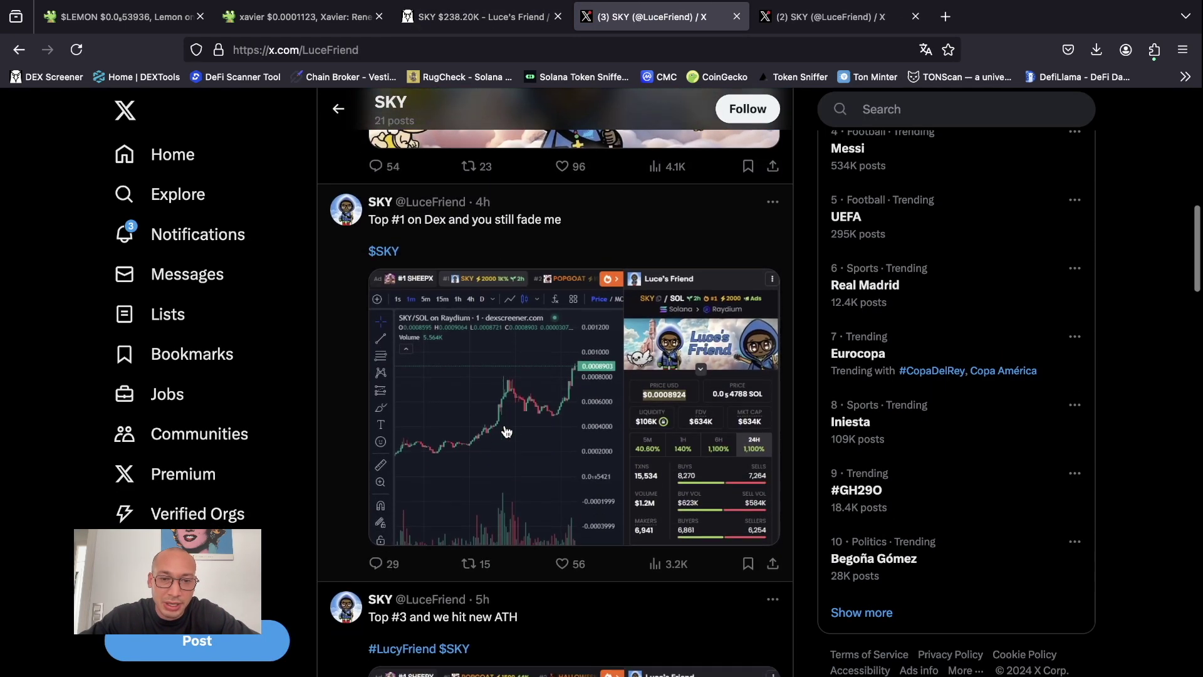
{"action": "scroll", "coordinate": [506, 431], "scroll_direction": "up", "scroll_amount": 15}
{"action": "left_click", "coordinate": [737, 17]}
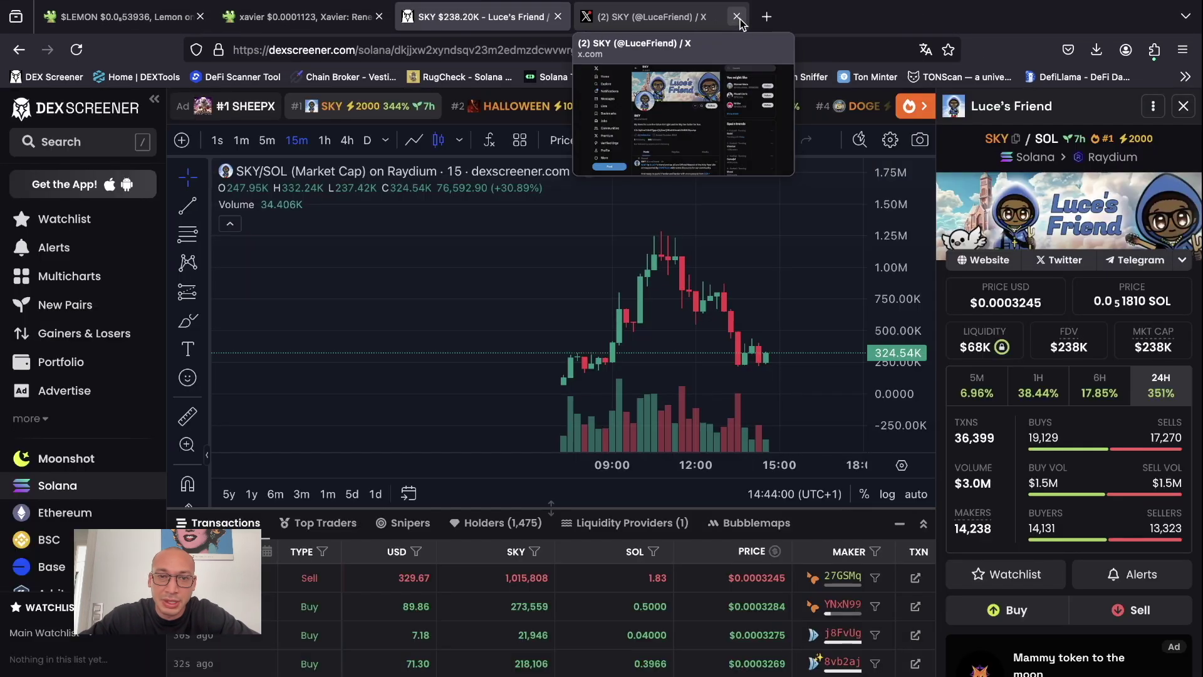
- Search X for $SKY from the token's DEX Screener details, read through the top posts, and close the results
{"action": "scroll", "coordinate": [1157, 443], "scroll_direction": "down", "scroll_amount": 5}
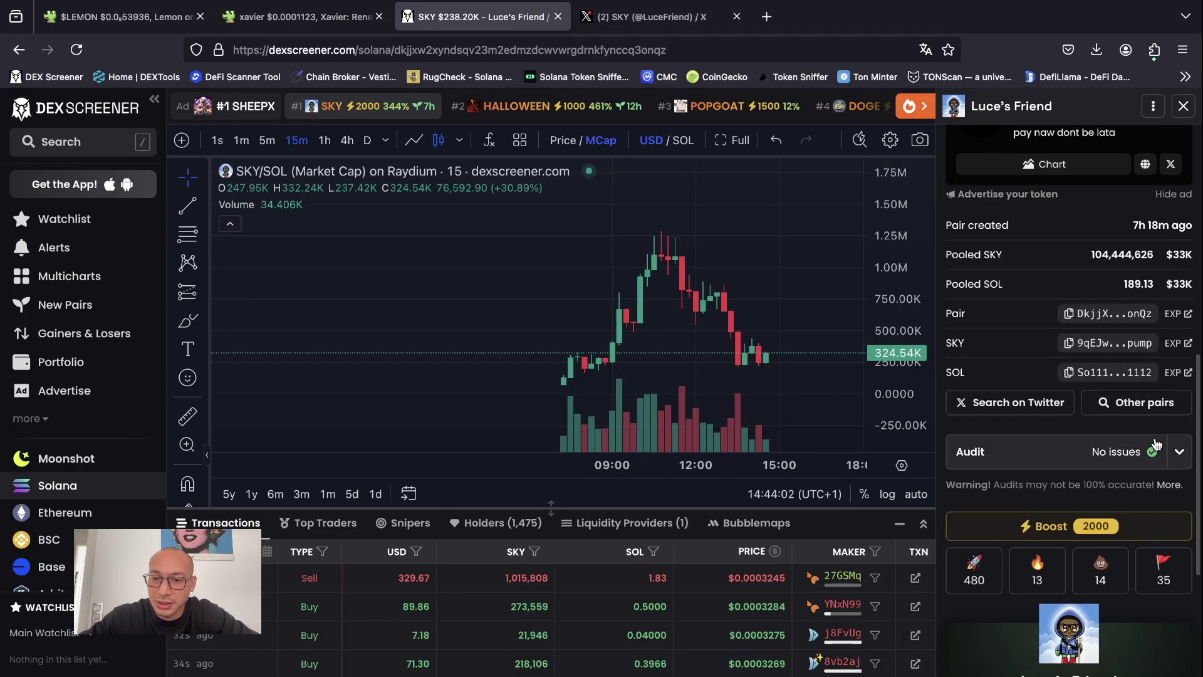
{"action": "left_click", "coordinate": [1012, 273]}
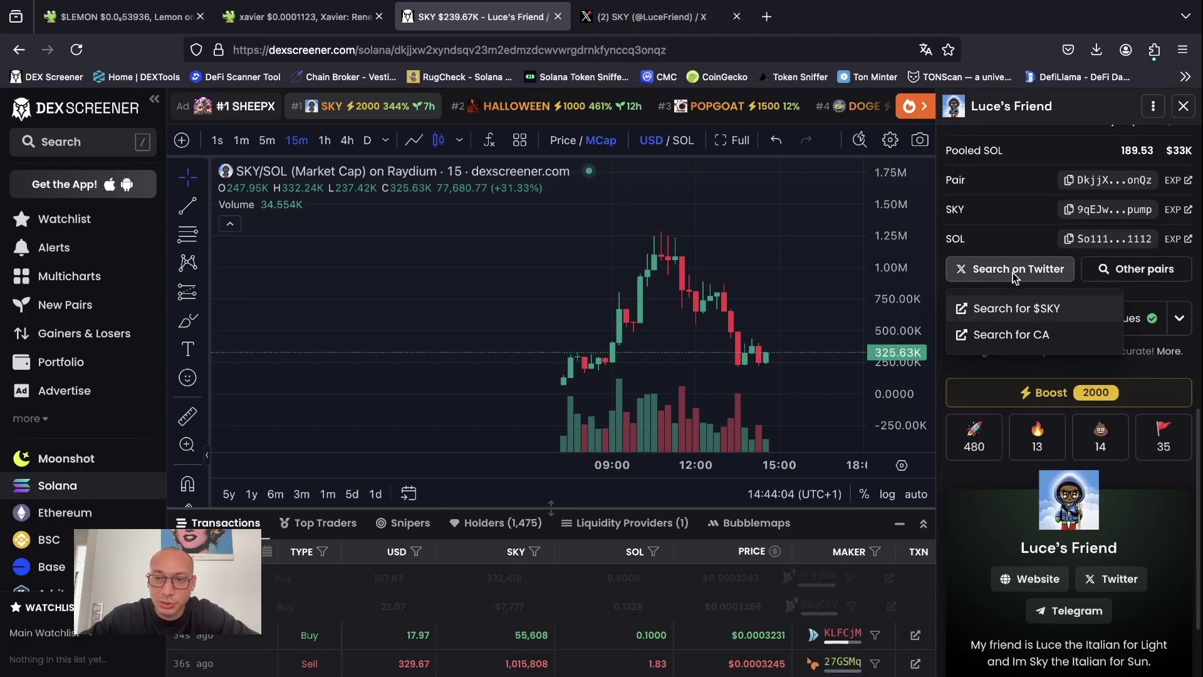
{"action": "left_click", "coordinate": [1028, 309]}
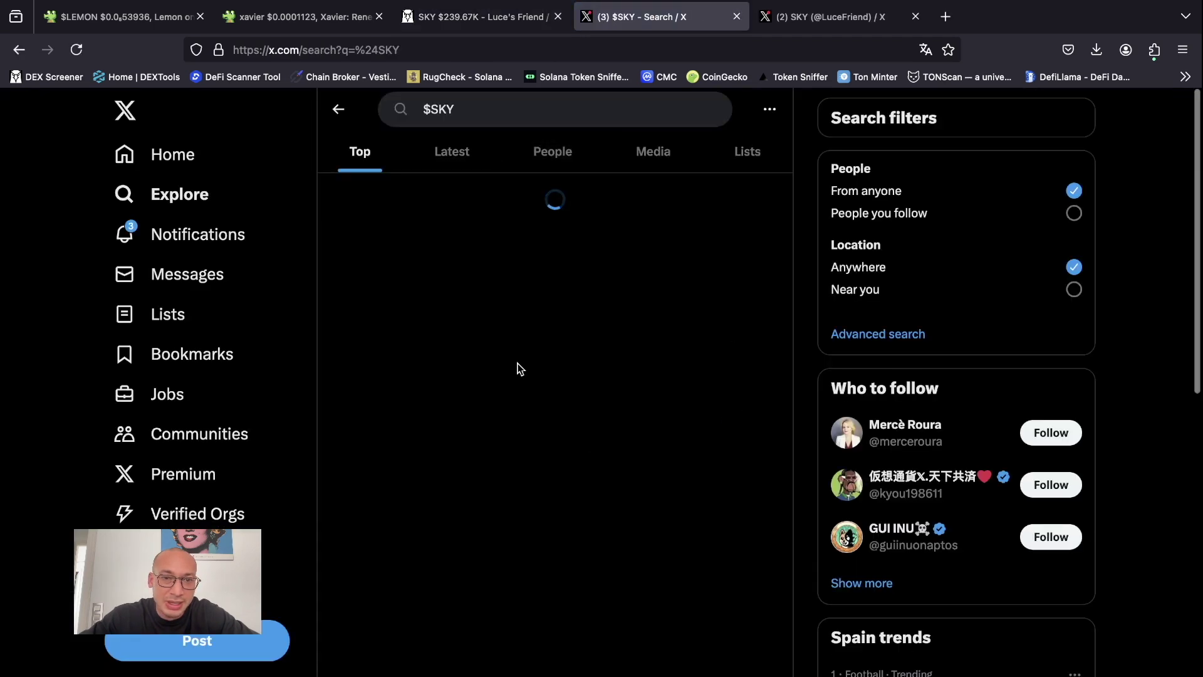
{"action": "scroll", "coordinate": [574, 295], "scroll_direction": "down", "scroll_amount": 15}
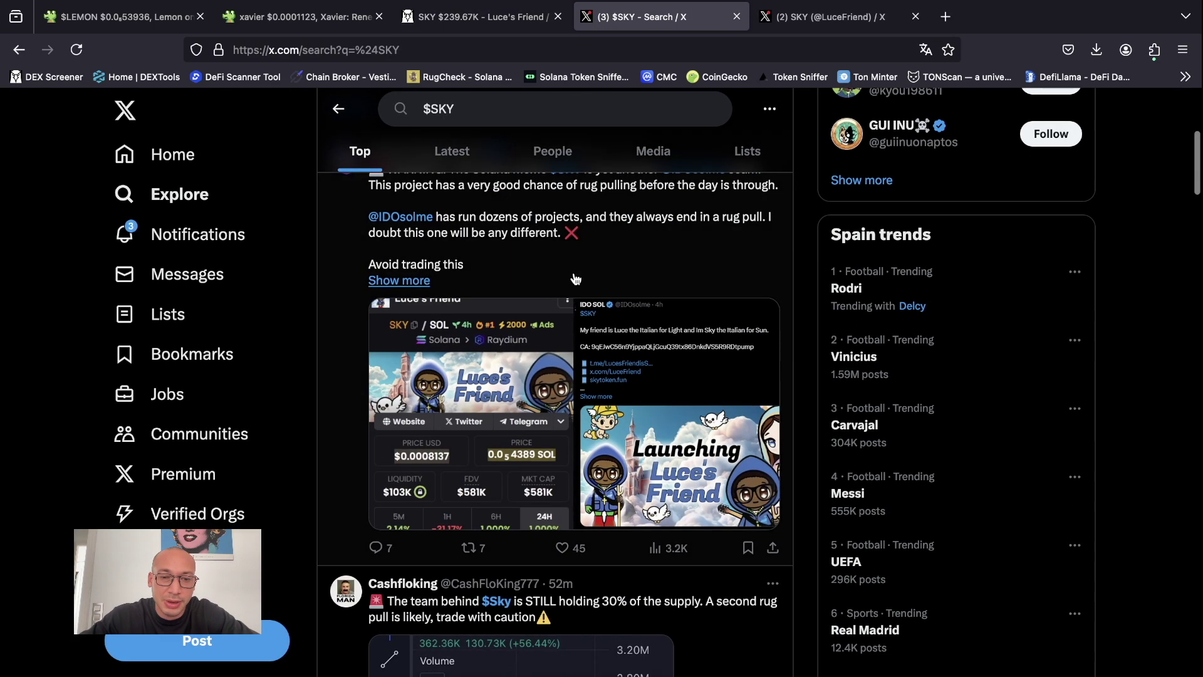
{"action": "left_click", "coordinate": [737, 16]}
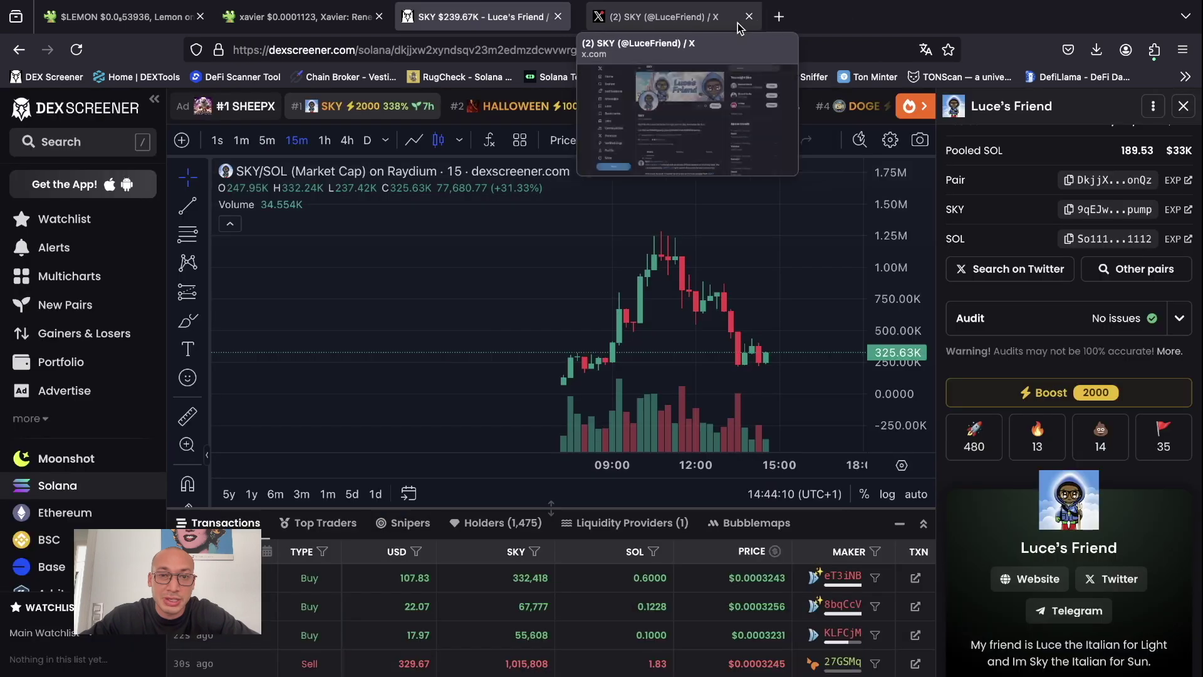
- Copy SKY's contract address from DEX Screener, search for it on GMGN, and open the matching token page
{"action": "scroll", "coordinate": [1199, 193], "scroll_direction": "up", "scroll_amount": 5}
{"action": "scroll", "coordinate": [1199, 192], "scroll_direction": "down", "scroll_amount": 1}
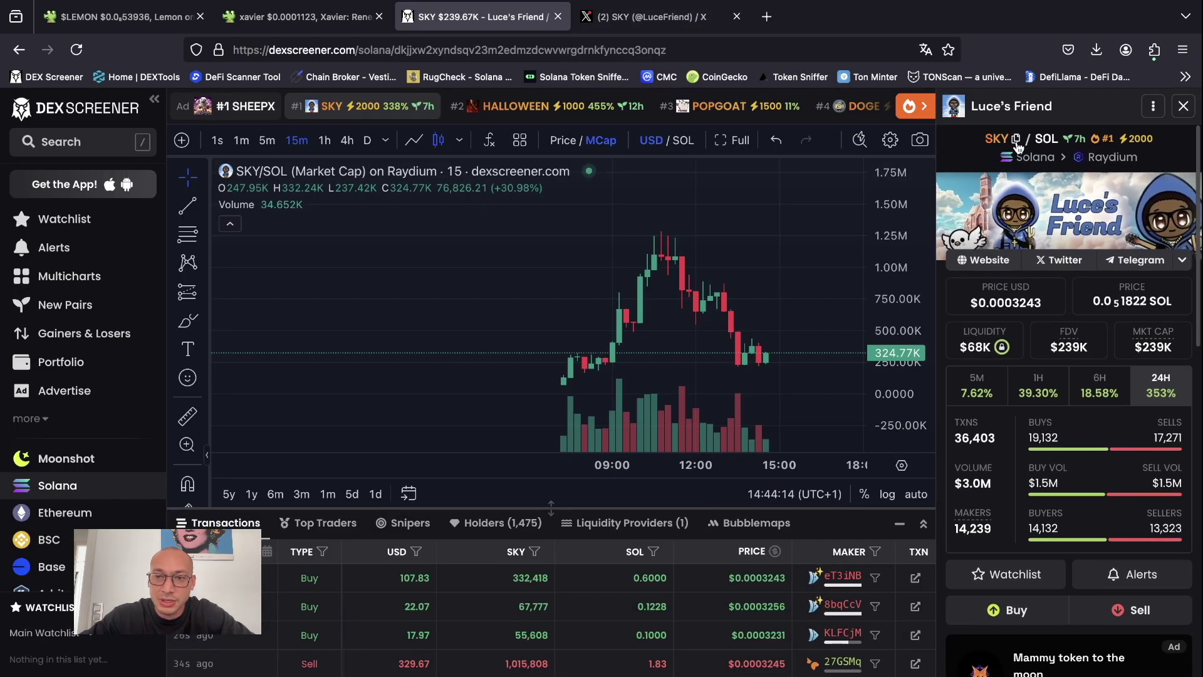
{"action": "left_click", "coordinate": [326, 25]}
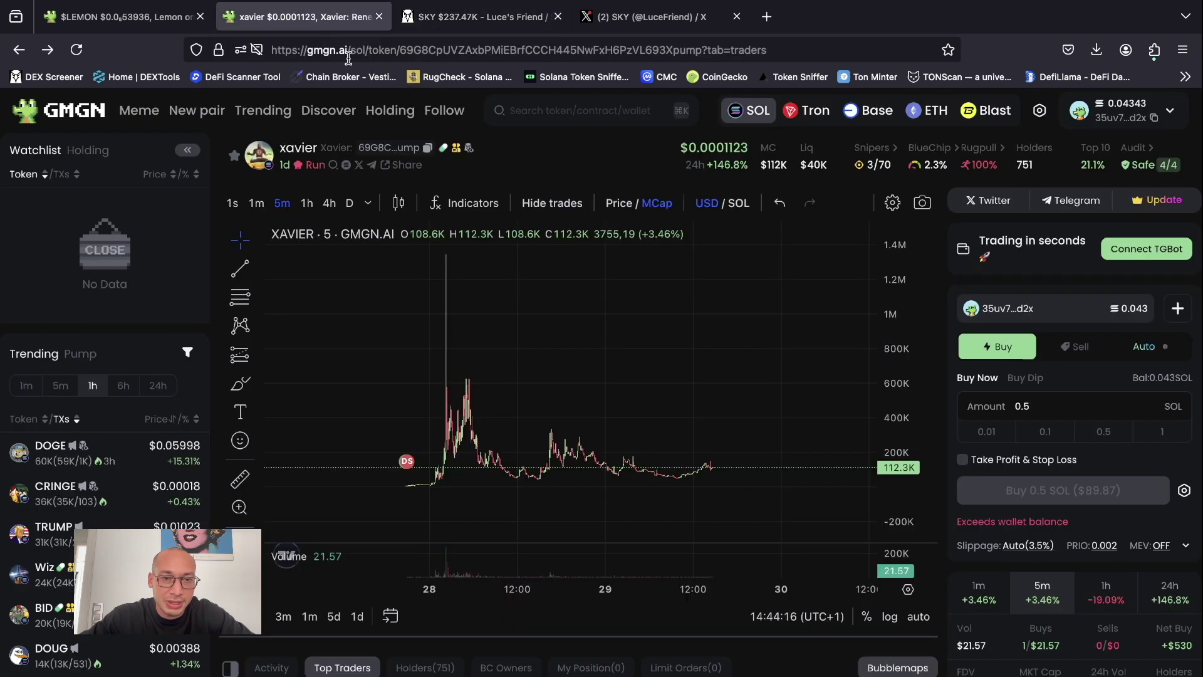
{"action": "left_click", "coordinate": [556, 110]}
{"action": "key", "text": "super+v"}
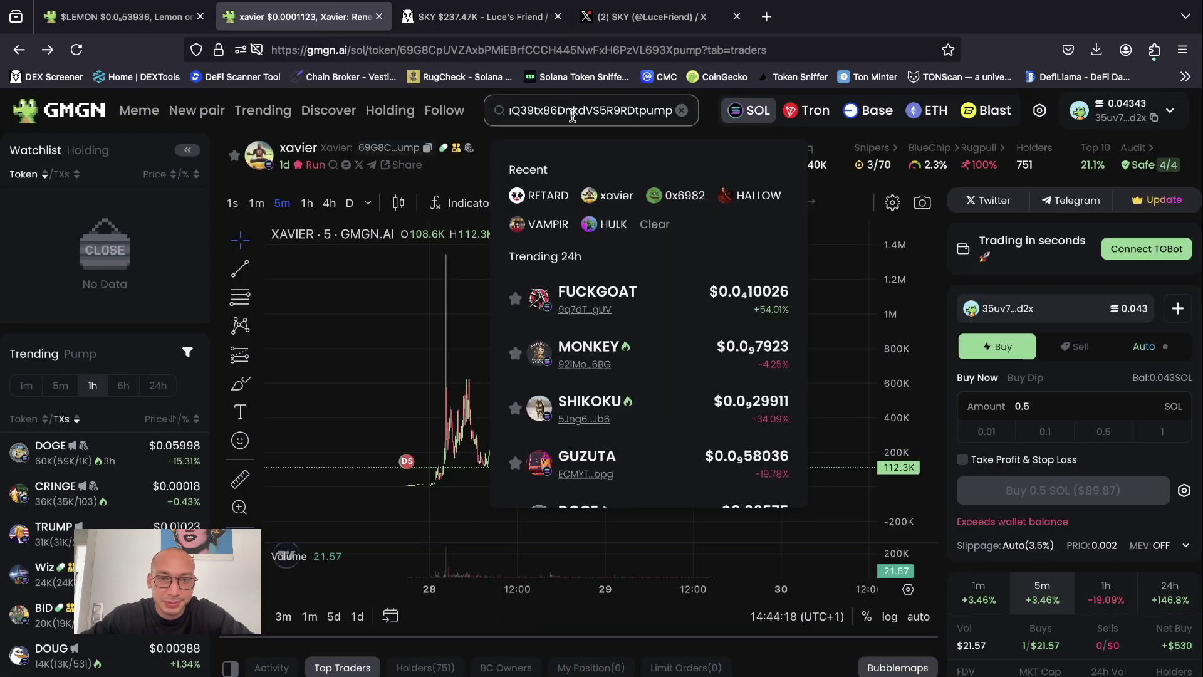
{"action": "left_click", "coordinate": [638, 285]}
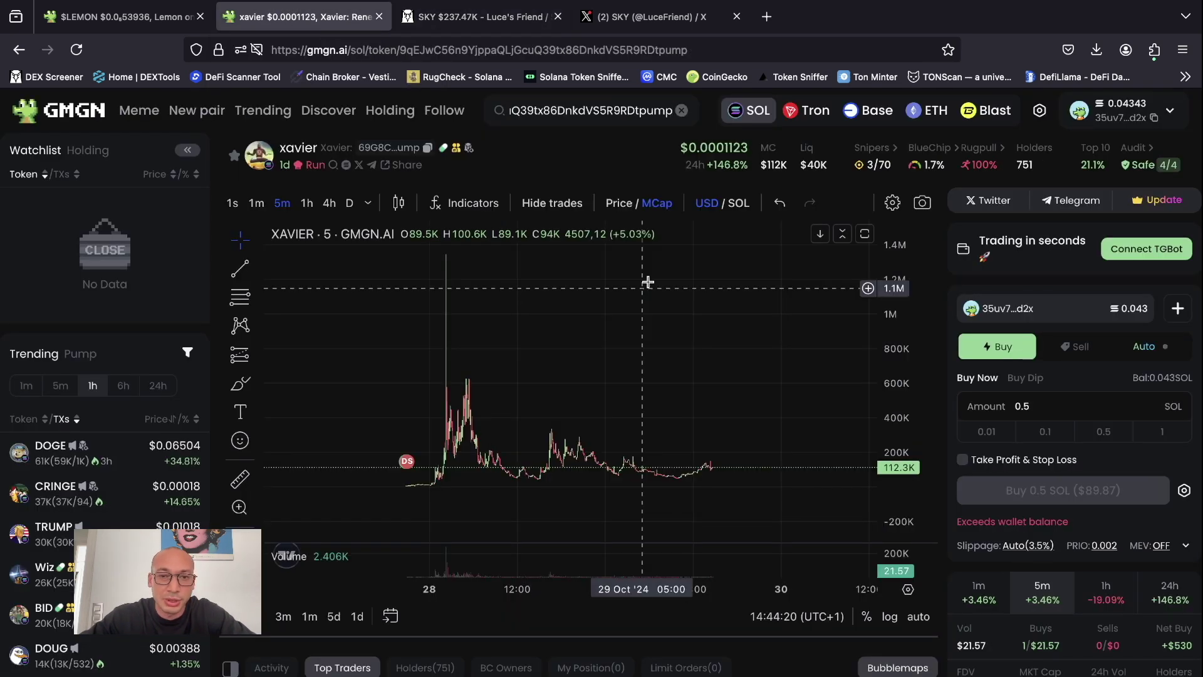
- Review the breakdown of SKY's first 70 buyers from the snipers figure, and close it
{"action": "left_click", "coordinate": [879, 162]}
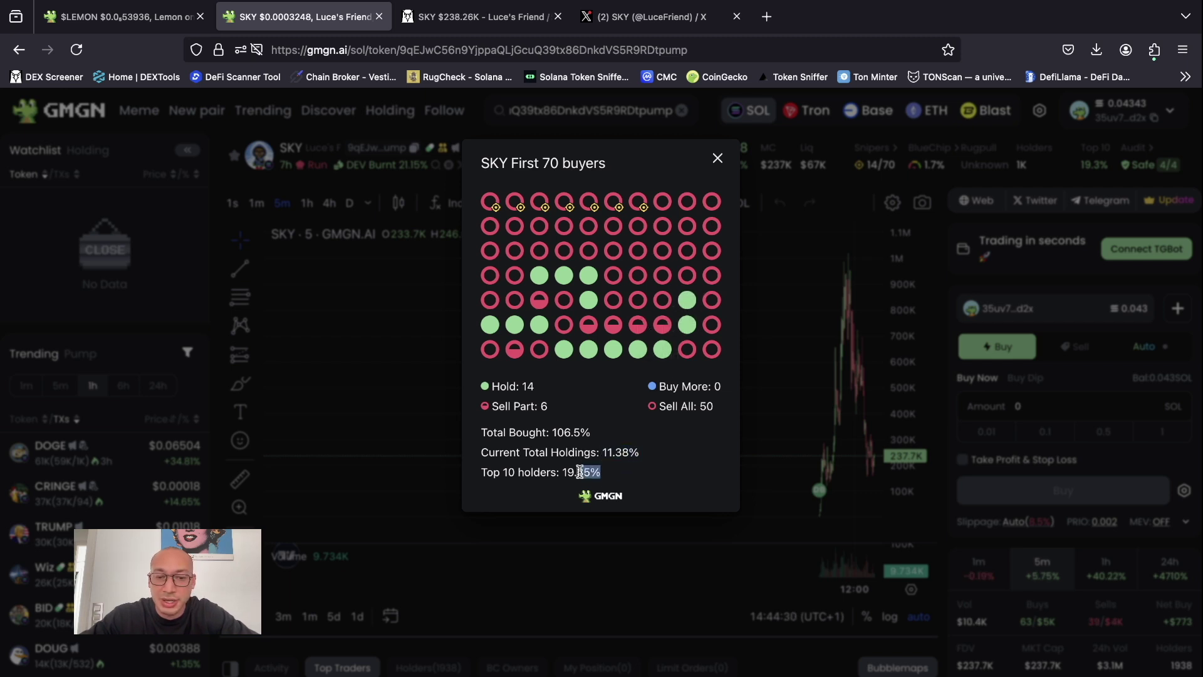
{"action": "left_click", "coordinate": [718, 160]}
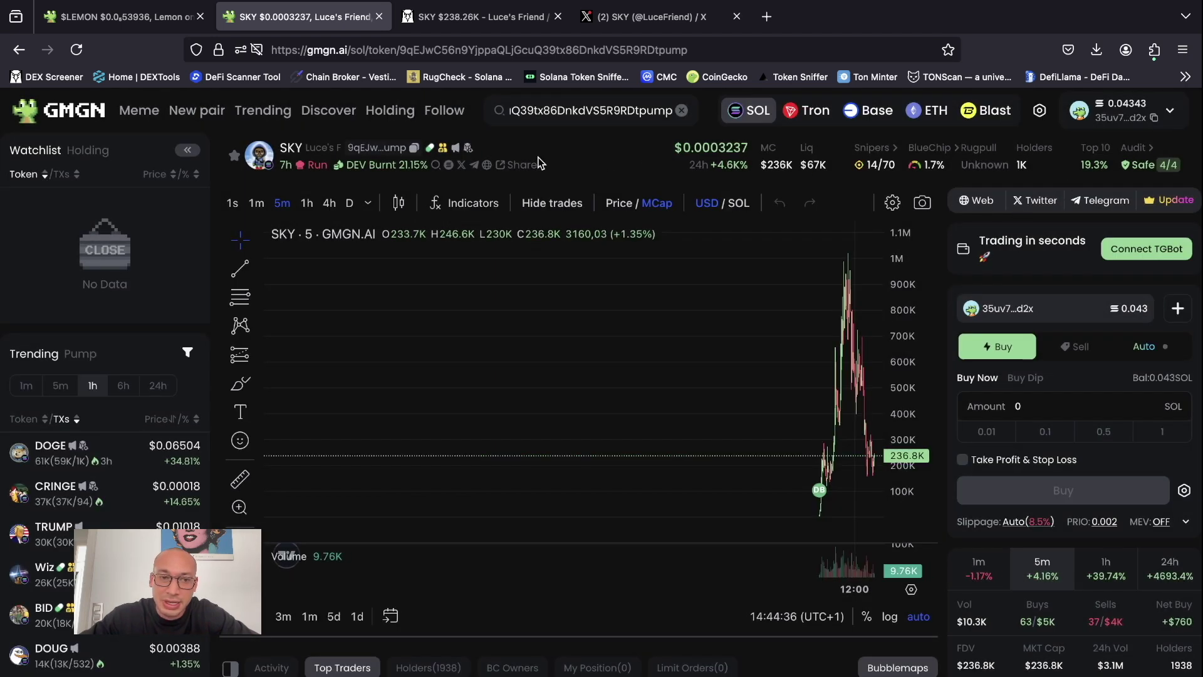
{"action": "mouse_move", "coordinate": [343, 171]}
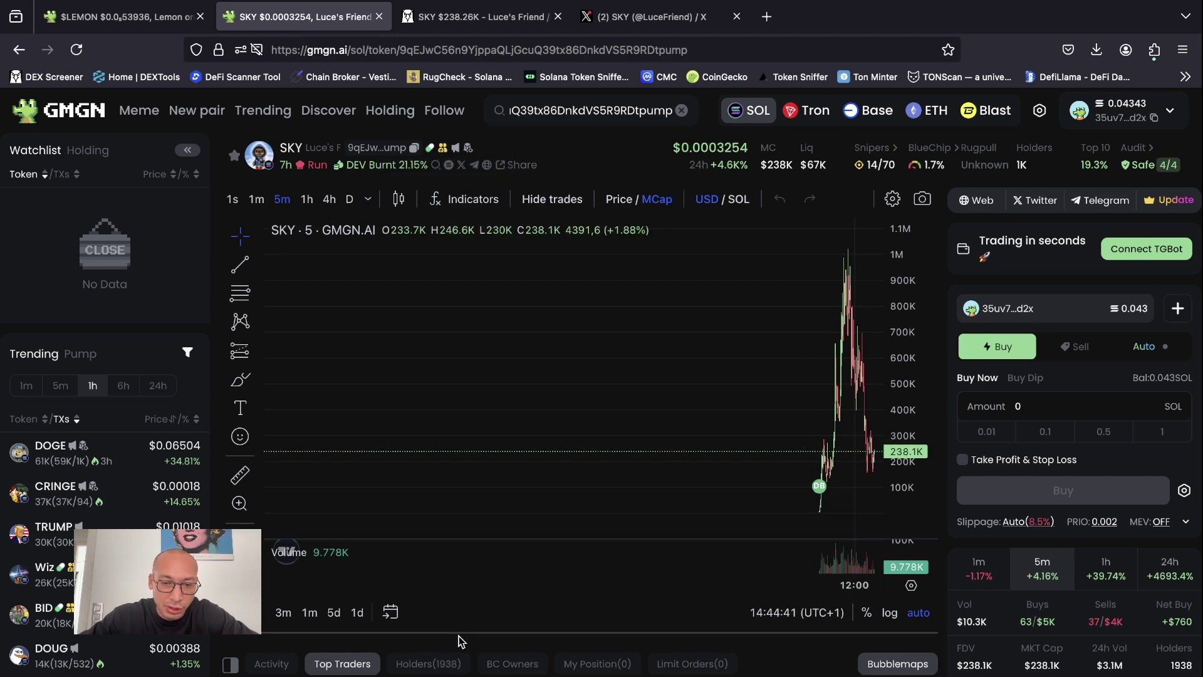
- View SKY's holders list, and filter the token's trading activity to the DEV transactions
{"action": "scroll", "coordinate": [458, 640], "scroll_direction": "down", "scroll_amount": 6}
{"action": "left_click", "coordinate": [428, 256]}
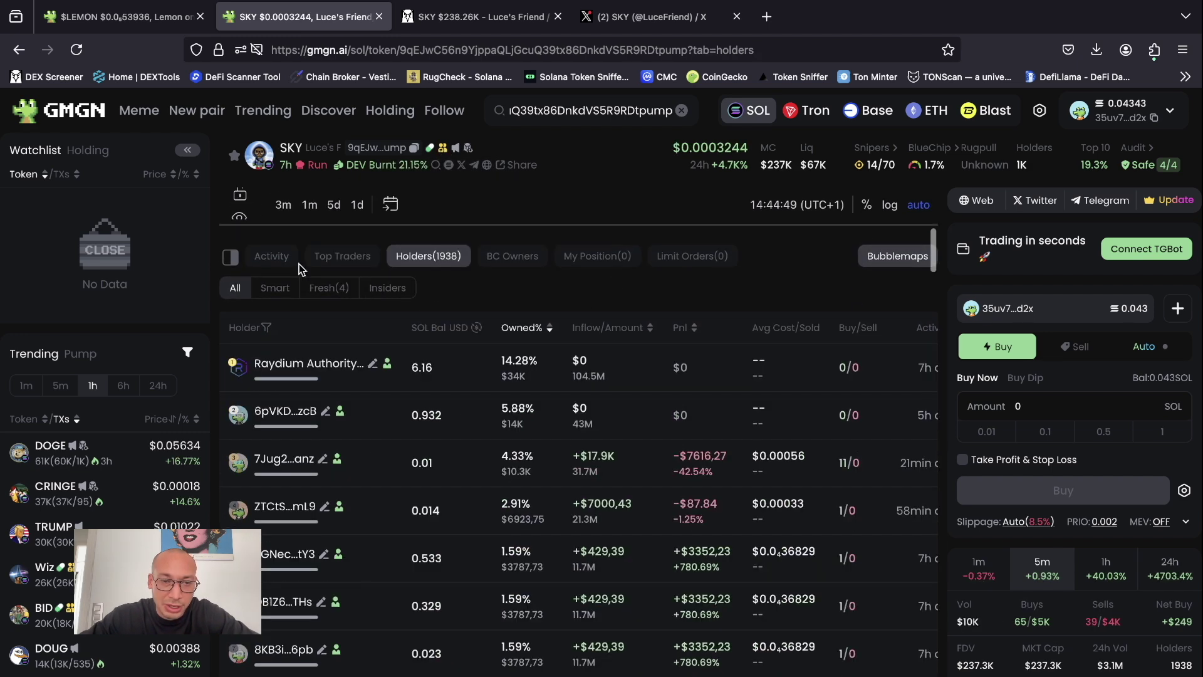
{"action": "left_click", "coordinate": [268, 258]}
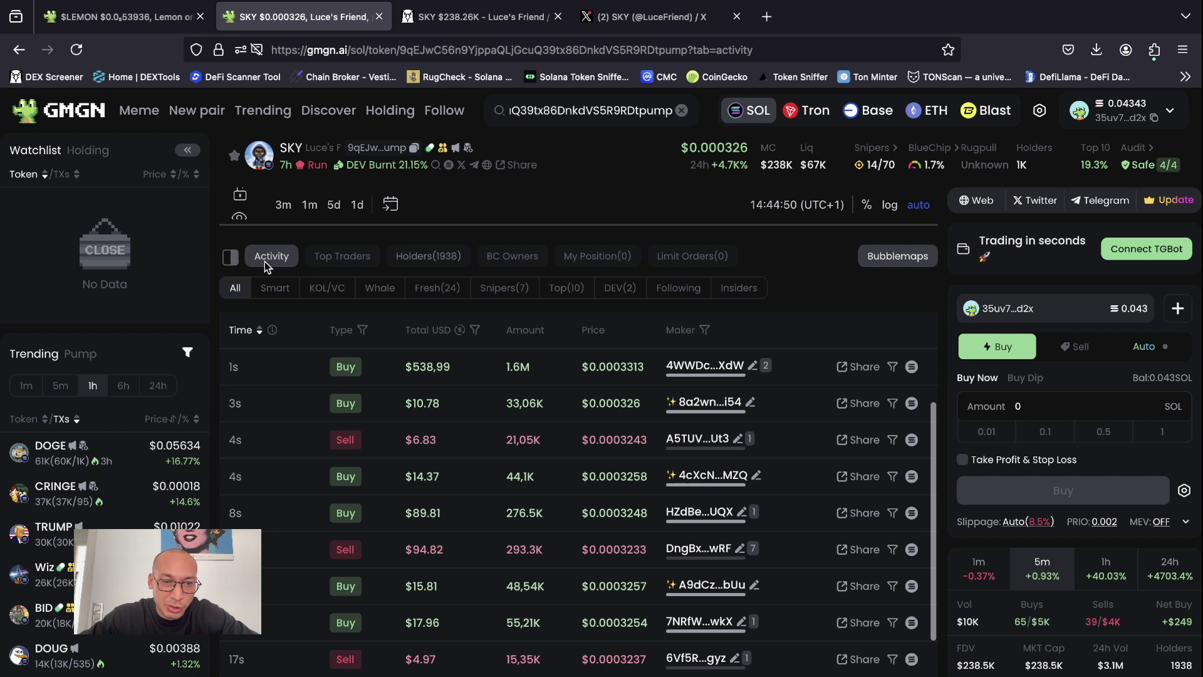
{"action": "left_click", "coordinate": [626, 287]}
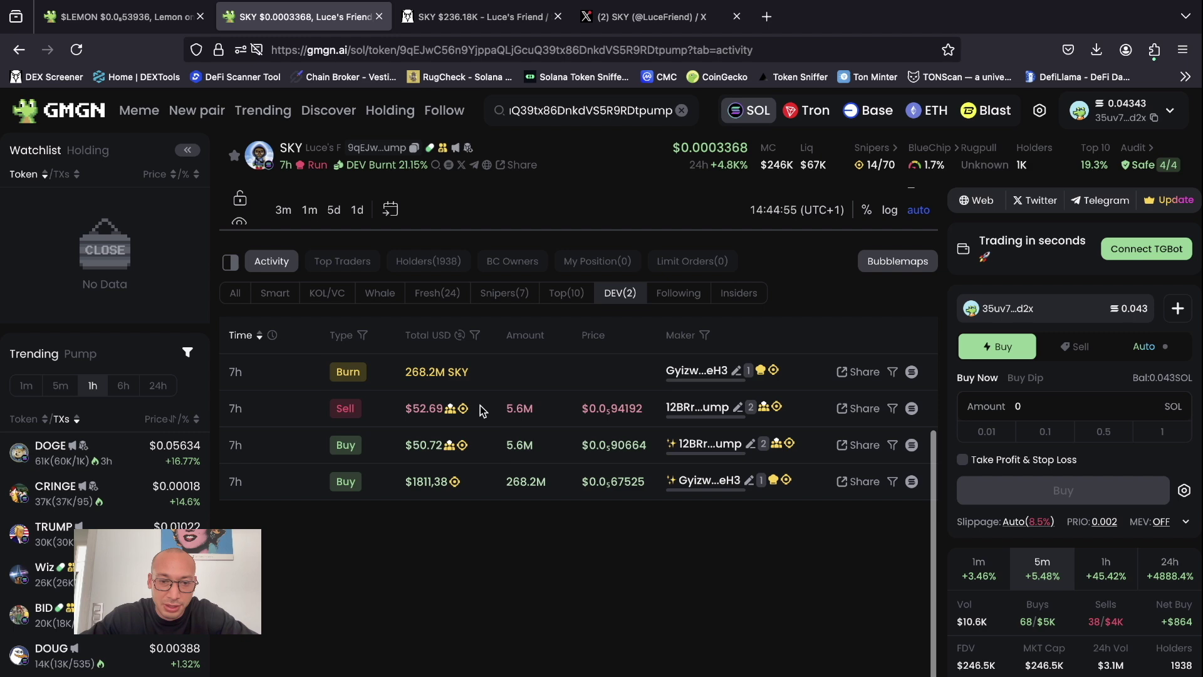
- Compress the market-cap scale of SKY's chart around the developer's trade markers, and check the pool info beside the DEV transactions
{"action": "scroll", "coordinate": [856, 555], "scroll_direction": "up", "scroll_amount": 5}
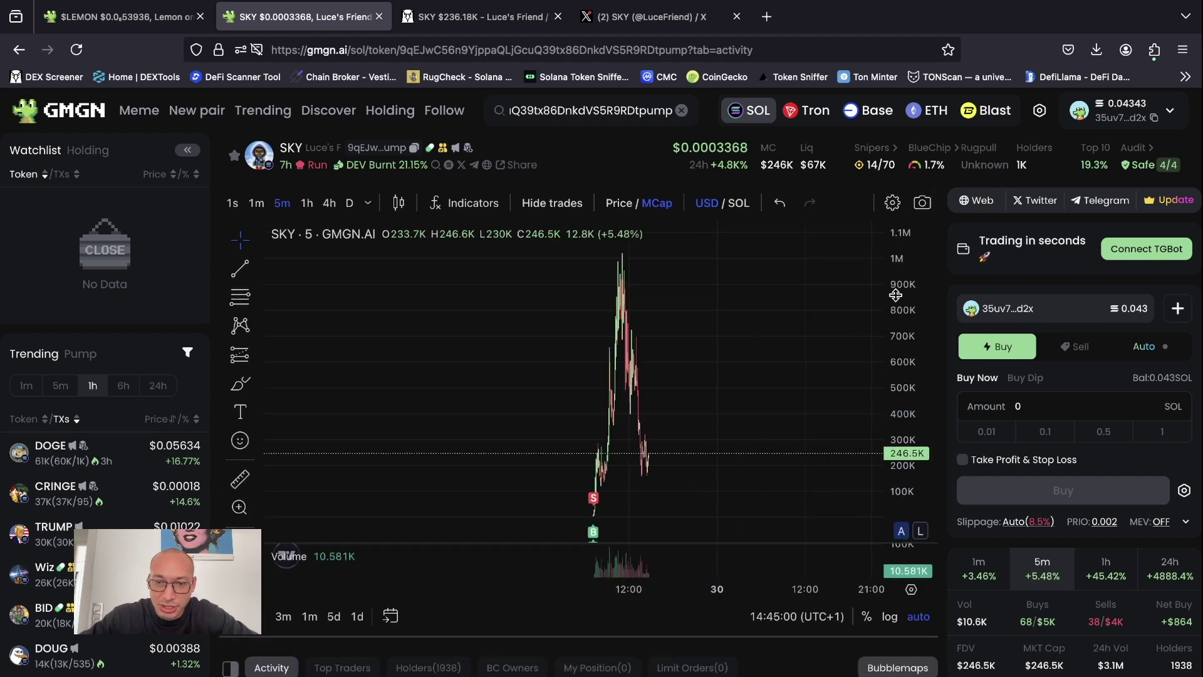
{"action": "left_click_drag", "start_coordinate": [896, 295], "coordinate": [896, 376]}
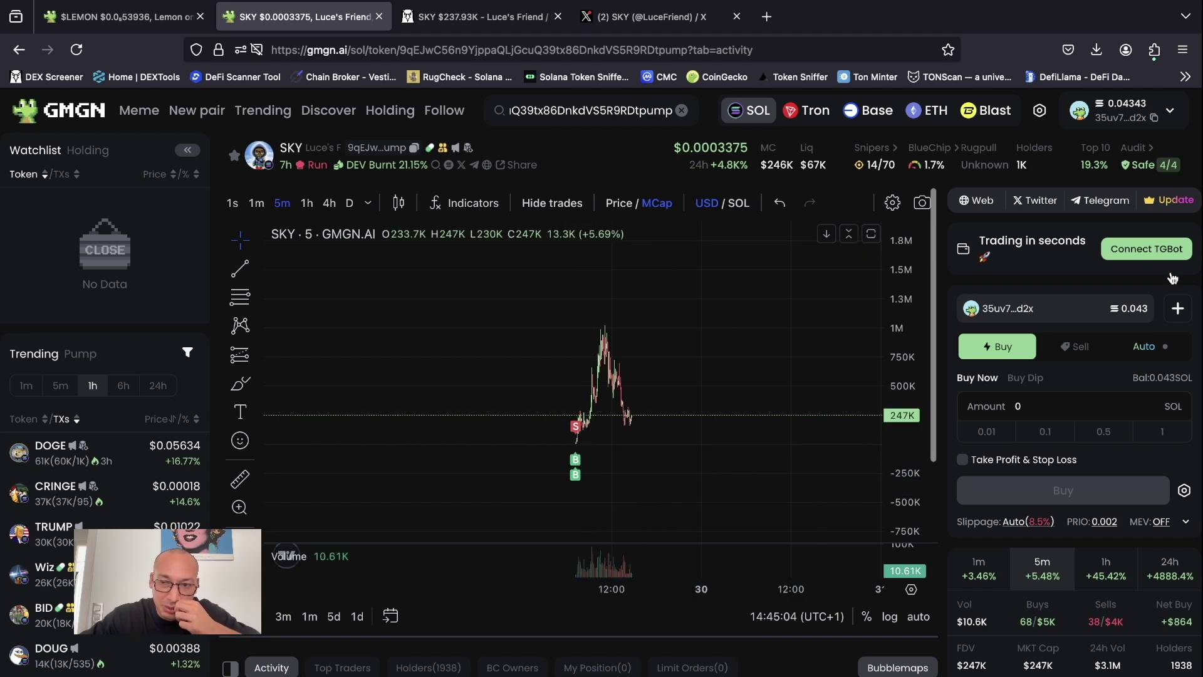
{"action": "scroll", "coordinate": [1172, 278], "scroll_direction": "down", "scroll_amount": 5}
{"action": "scroll", "coordinate": [811, 674], "scroll_direction": "down", "scroll_amount": 3}
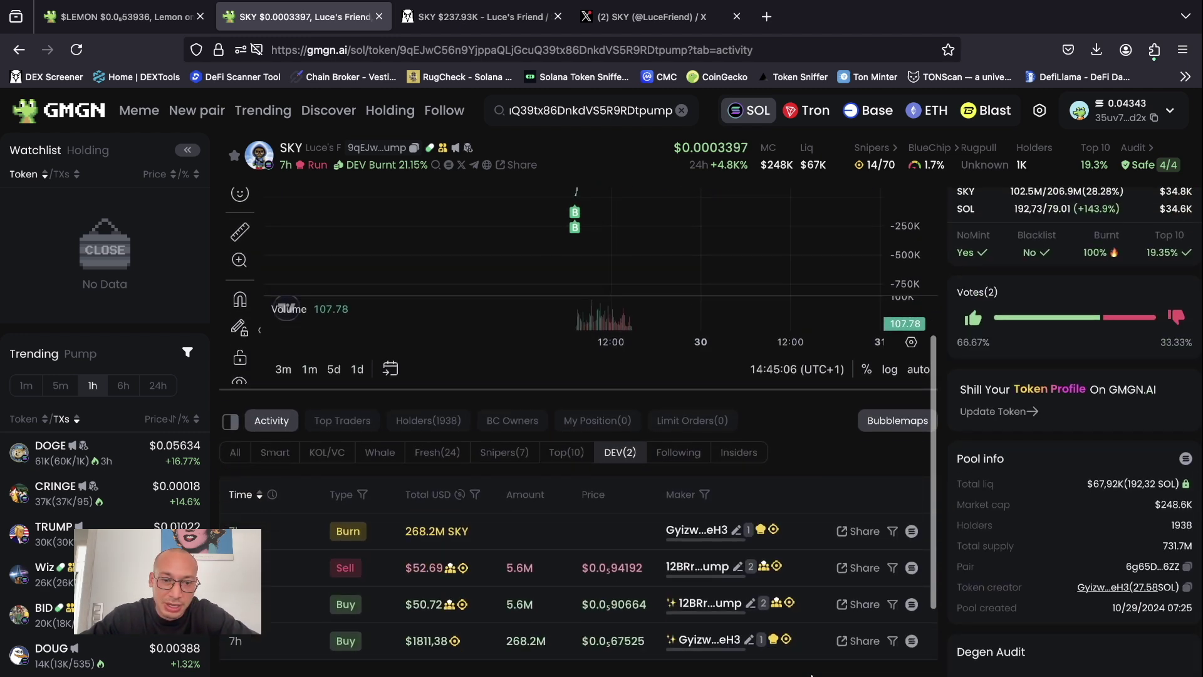
{"action": "scroll", "coordinate": [779, 509], "scroll_direction": "up", "scroll_amount": 3}
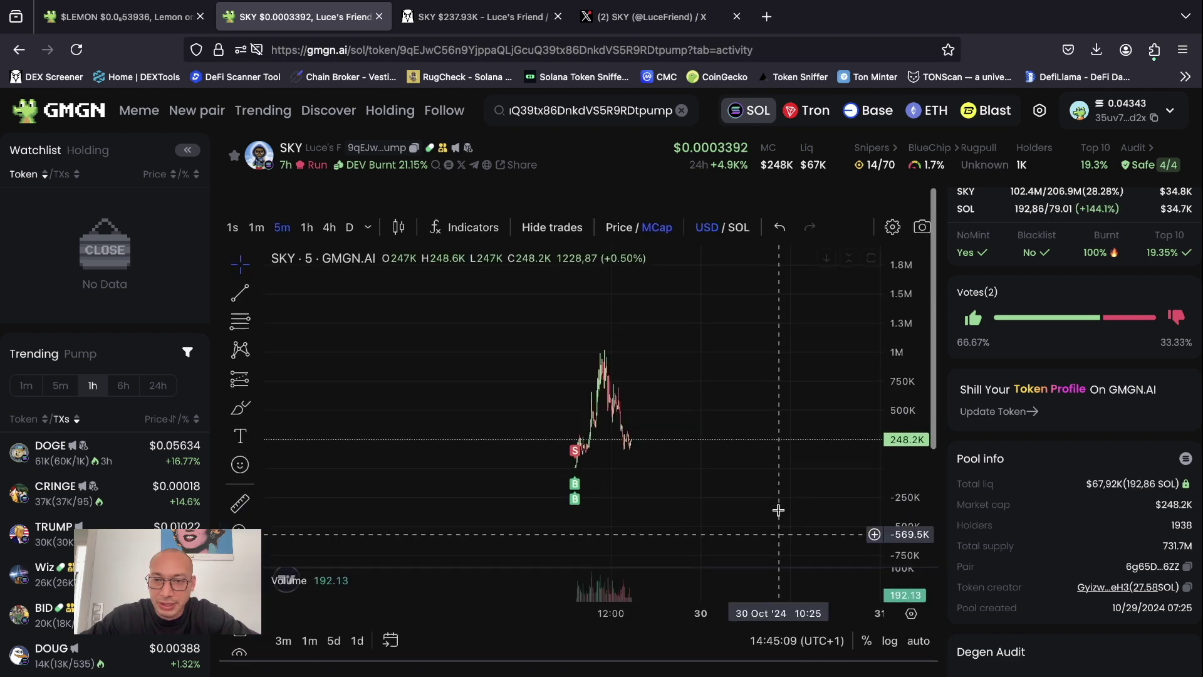
{"action": "scroll", "coordinate": [998, 204], "scroll_direction": "up", "scroll_amount": 5}
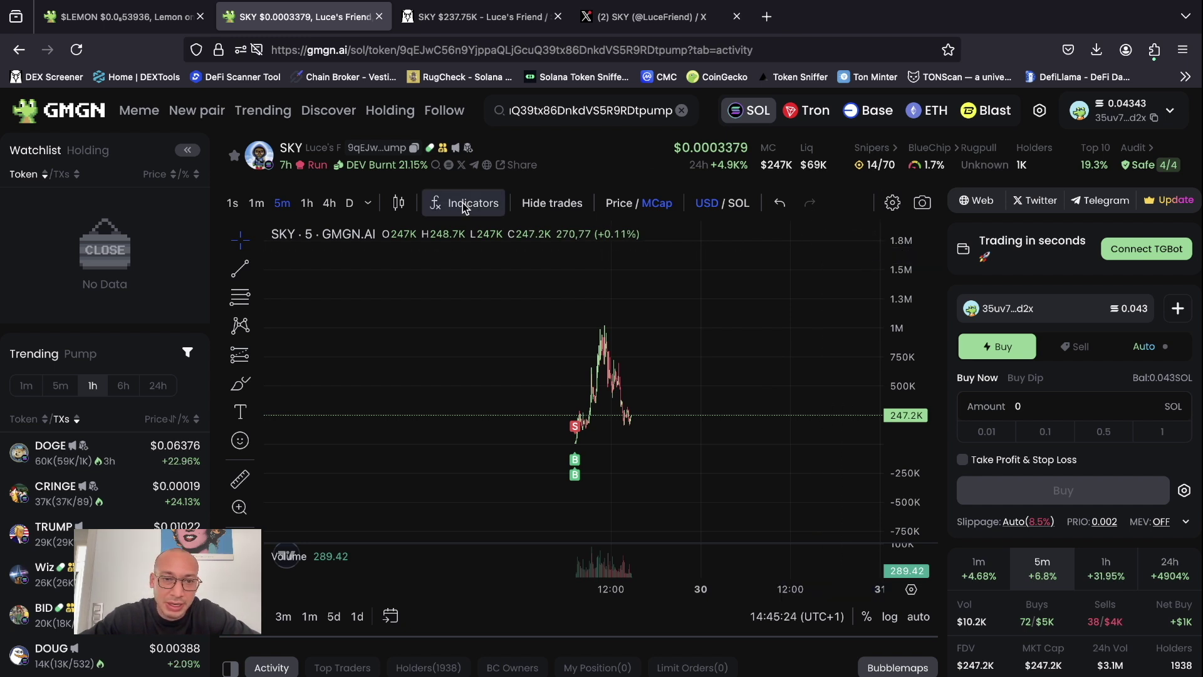
- Inspect and highlight the DEV Burnt percentage in SKY's token header, and clear the highlight
{"action": "mouse_move", "coordinate": [427, 171]}
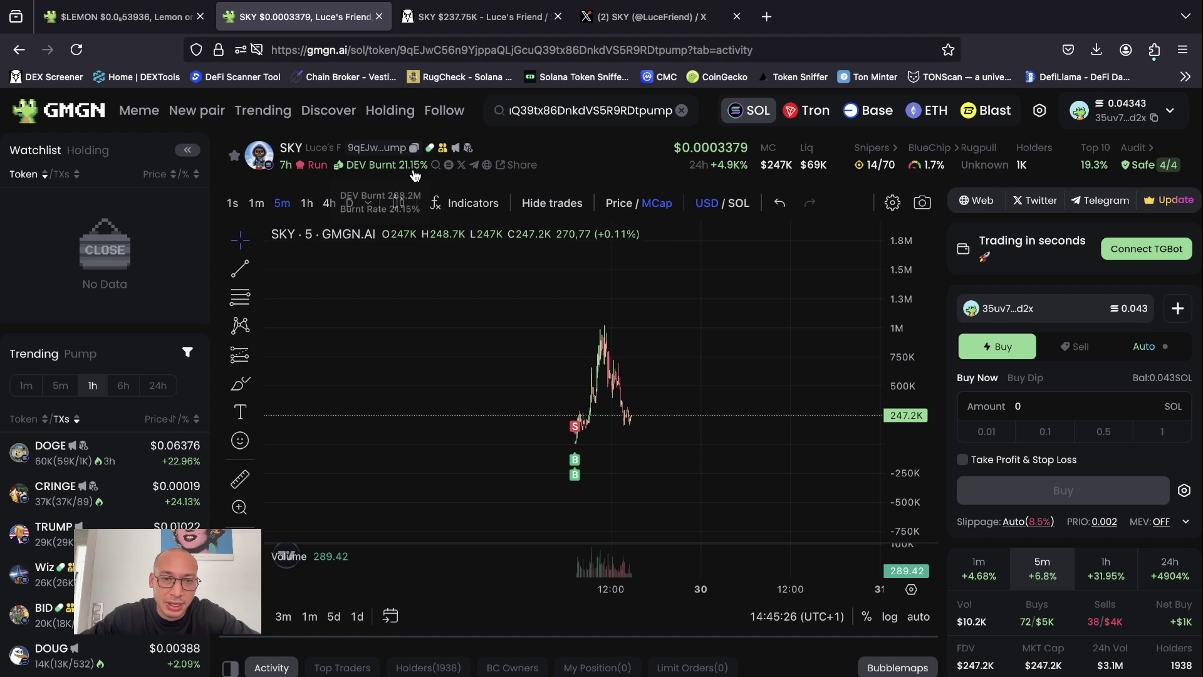
{"action": "left_click_drag", "start_coordinate": [420, 171], "coordinate": [334, 176]}
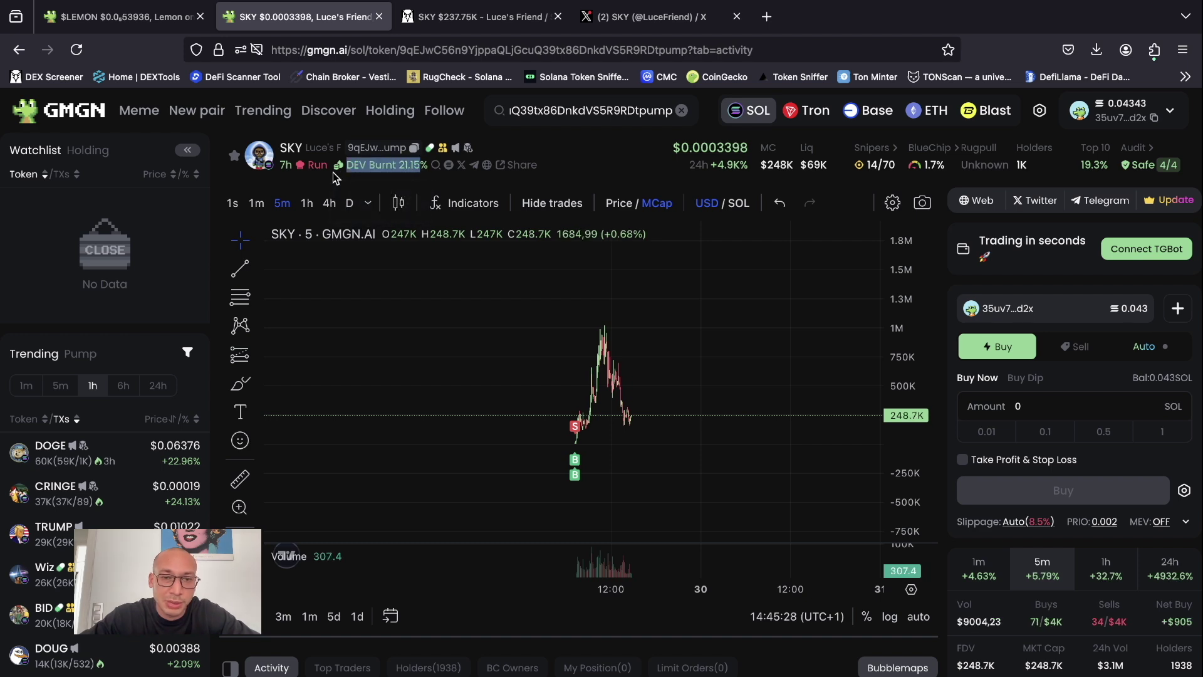
{"action": "left_click", "coordinate": [577, 182]}
{"action": "scroll", "coordinate": [1119, 307], "scroll_direction": "down", "scroll_amount": 7}
{"action": "scroll", "coordinate": [1118, 308], "scroll_direction": "up", "scroll_amount": 7}
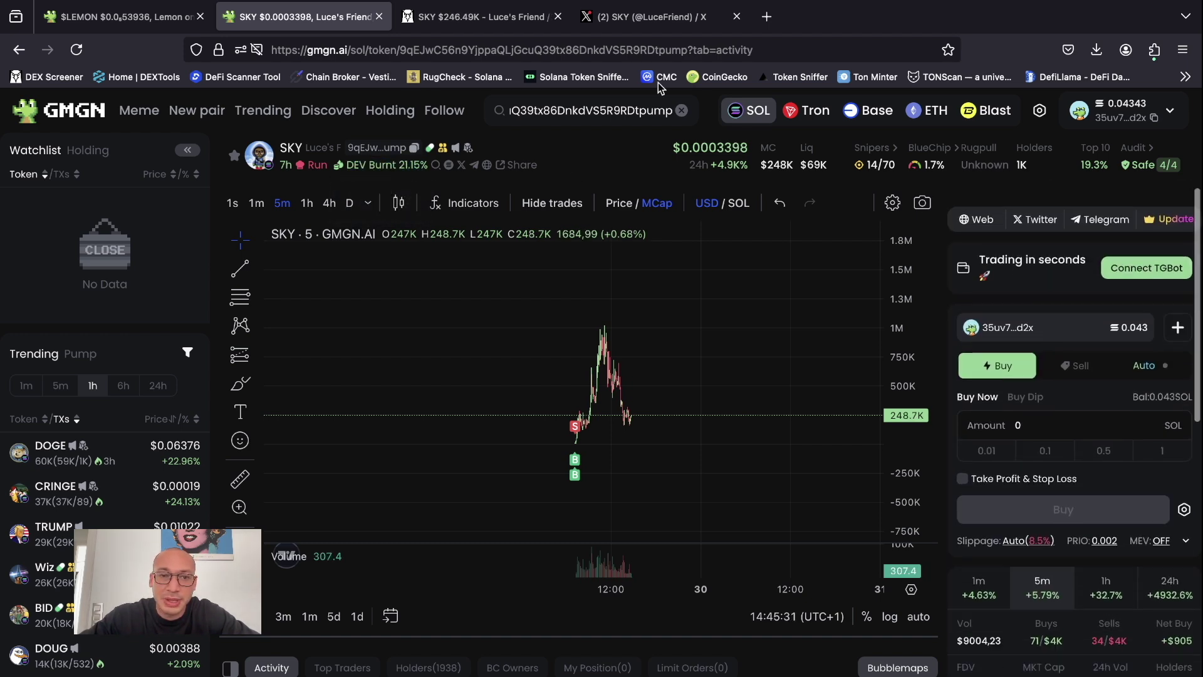
- Close SKY's X profile and return to the token's GMGN page
{"action": "left_click", "coordinate": [661, 24]}
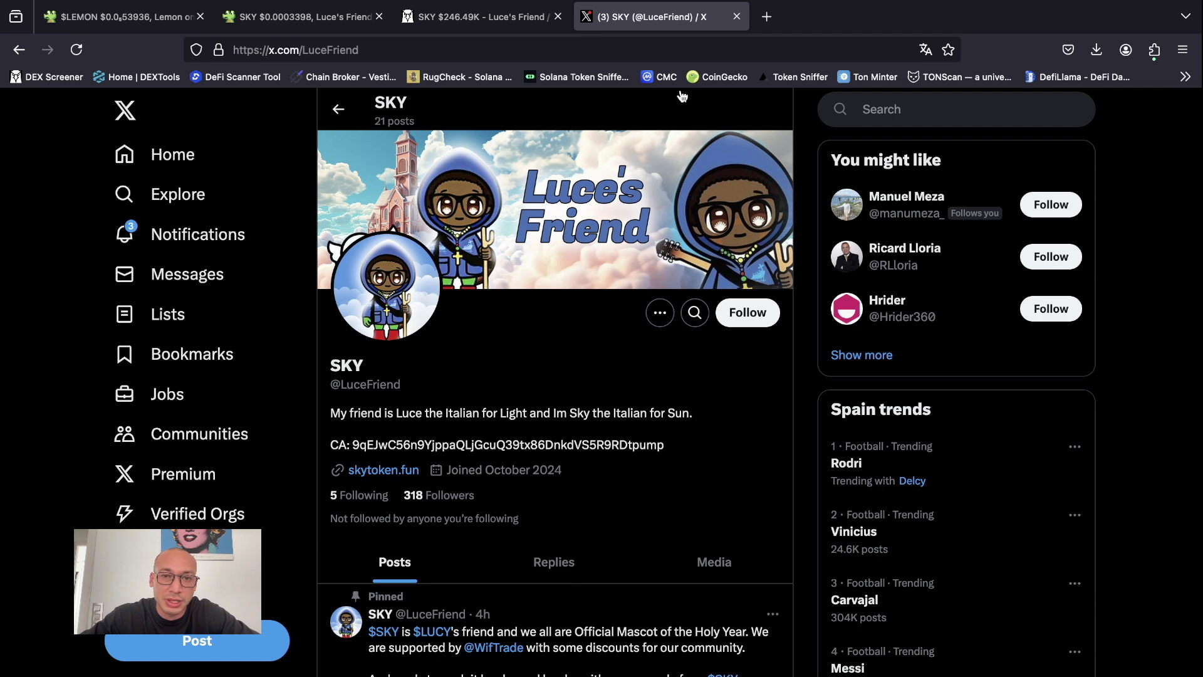
{"action": "left_click", "coordinate": [734, 17]}
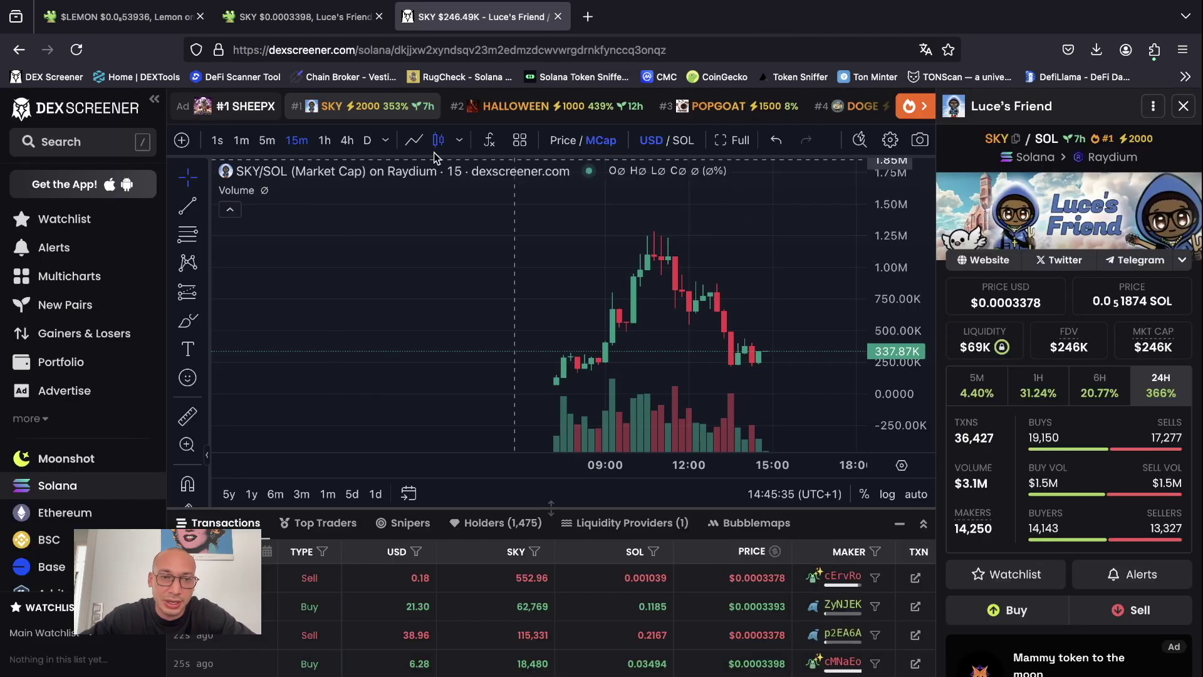
{"action": "left_click", "coordinate": [301, 16]}
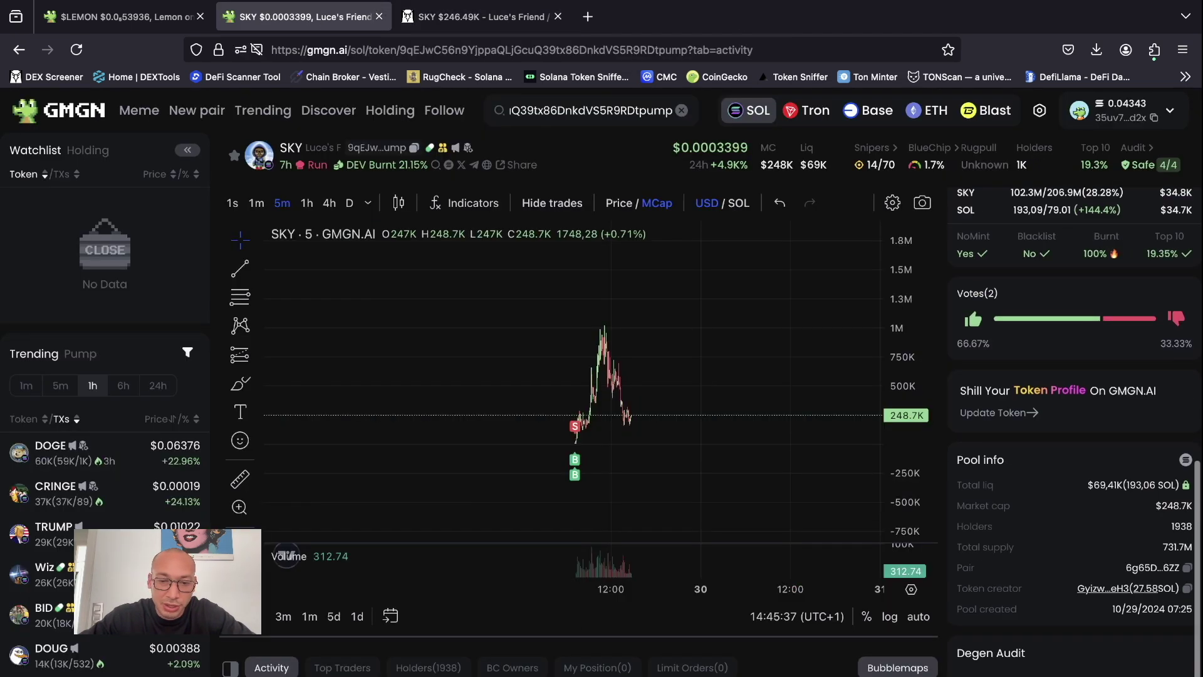
- Filter SKY's trading activity by KOL/VC wallets, and switch the filter to Fresh wallets
{"action": "scroll", "coordinate": [788, 672], "scroll_direction": "down", "scroll_amount": 5}
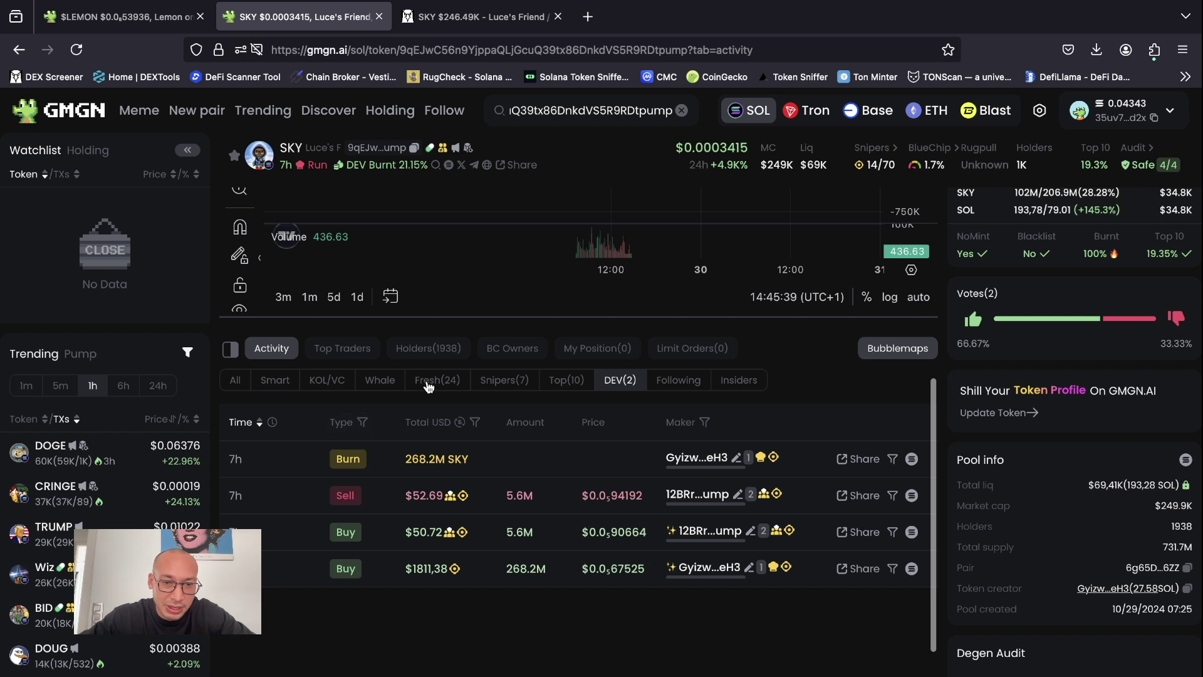
{"action": "left_click", "coordinate": [327, 379]}
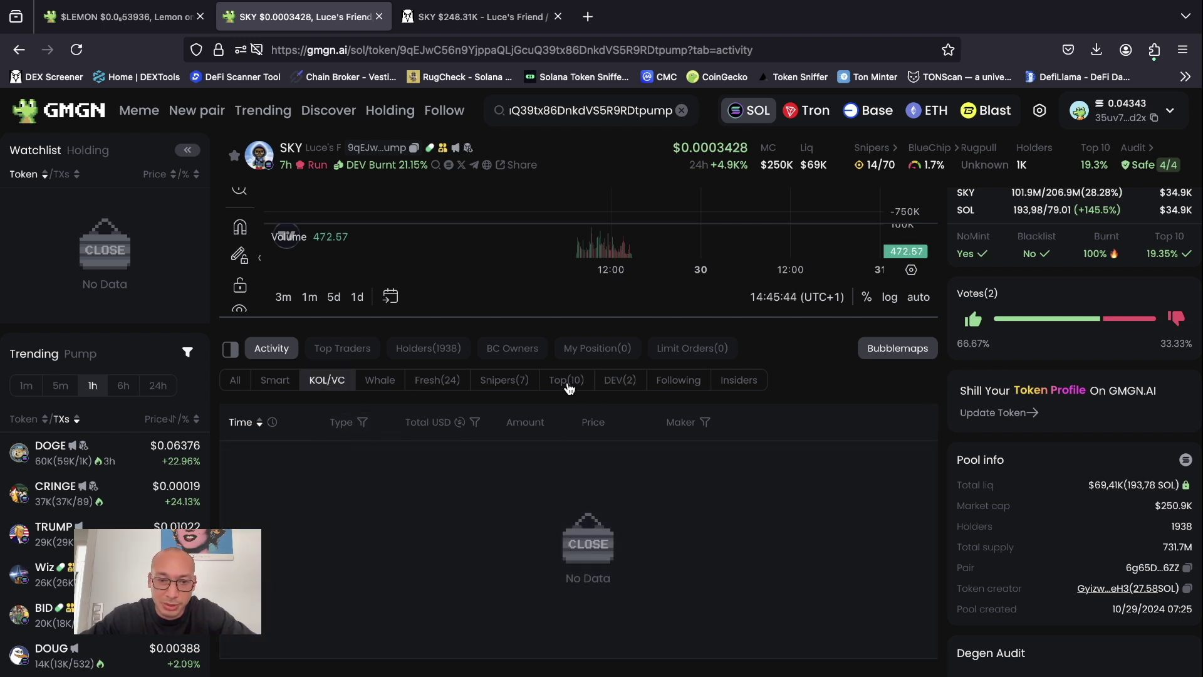
{"action": "left_click", "coordinate": [439, 382]}
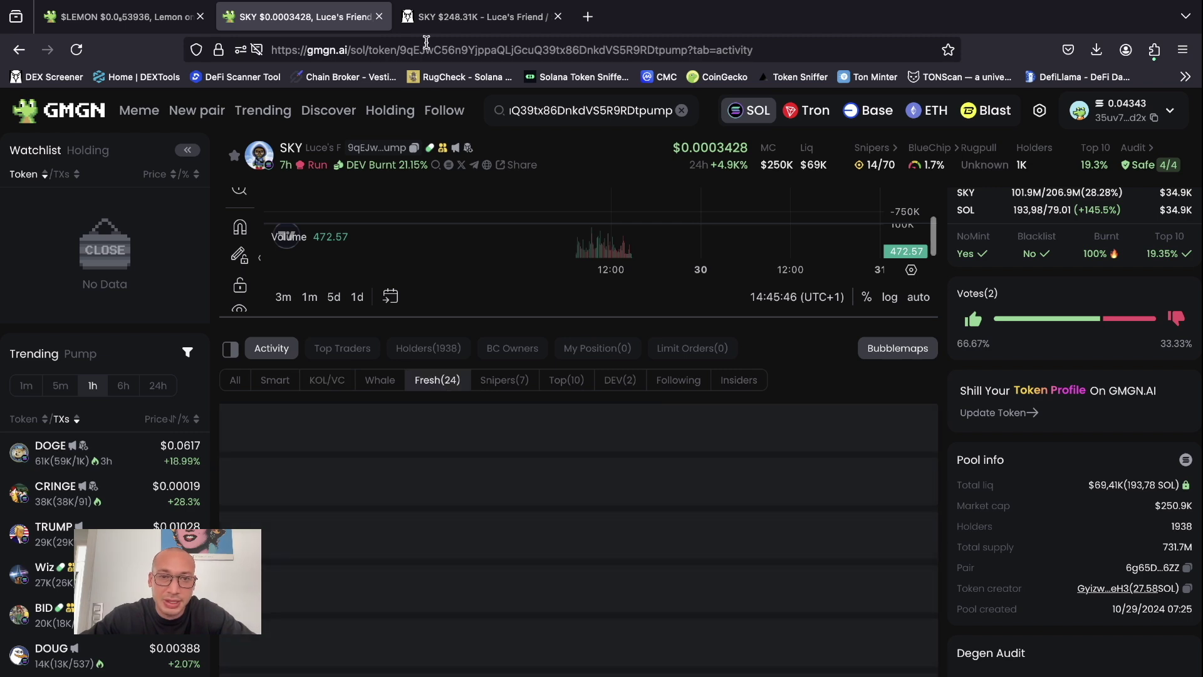
- Return to DEX Screener's trending list, open HALLOWEEN, and copy its contract address
{"action": "left_click", "coordinate": [476, 17]}
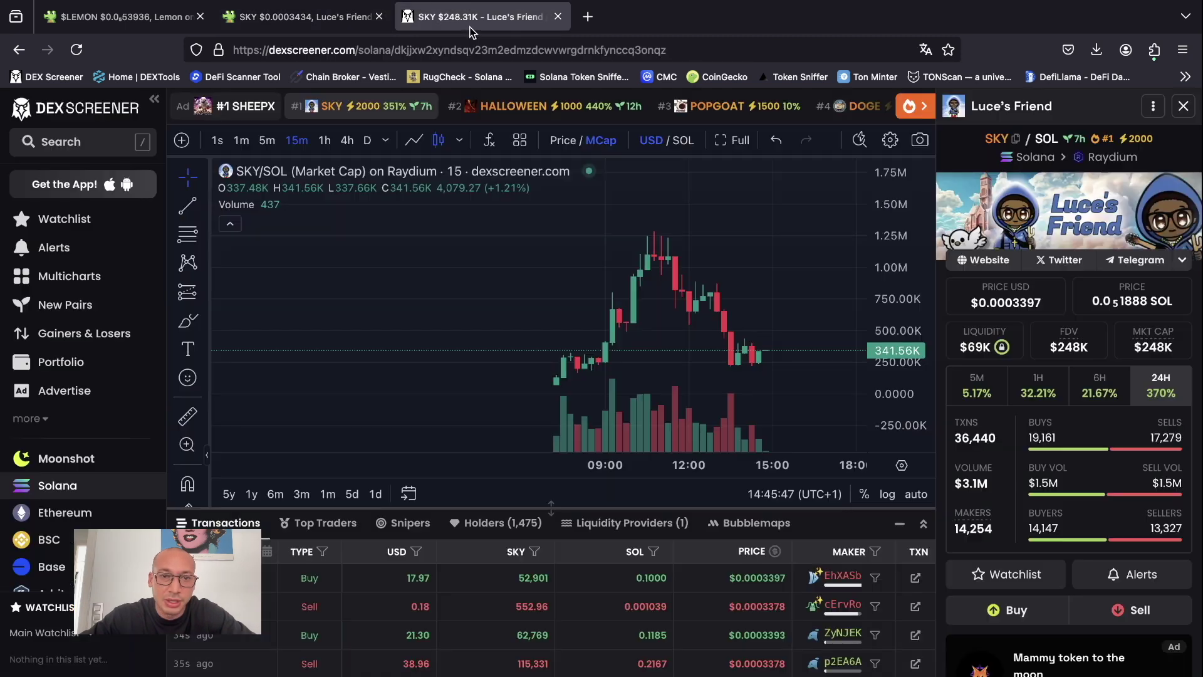
{"action": "left_click", "coordinate": [19, 49]}
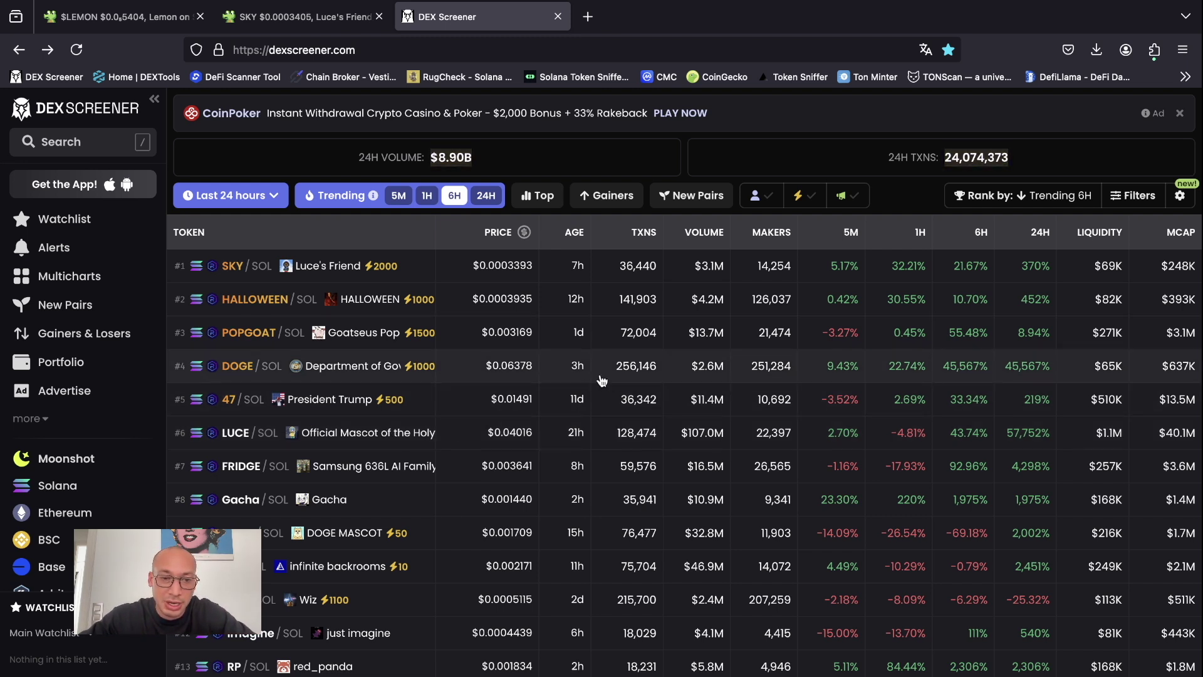
{"action": "left_click", "coordinate": [617, 310]}
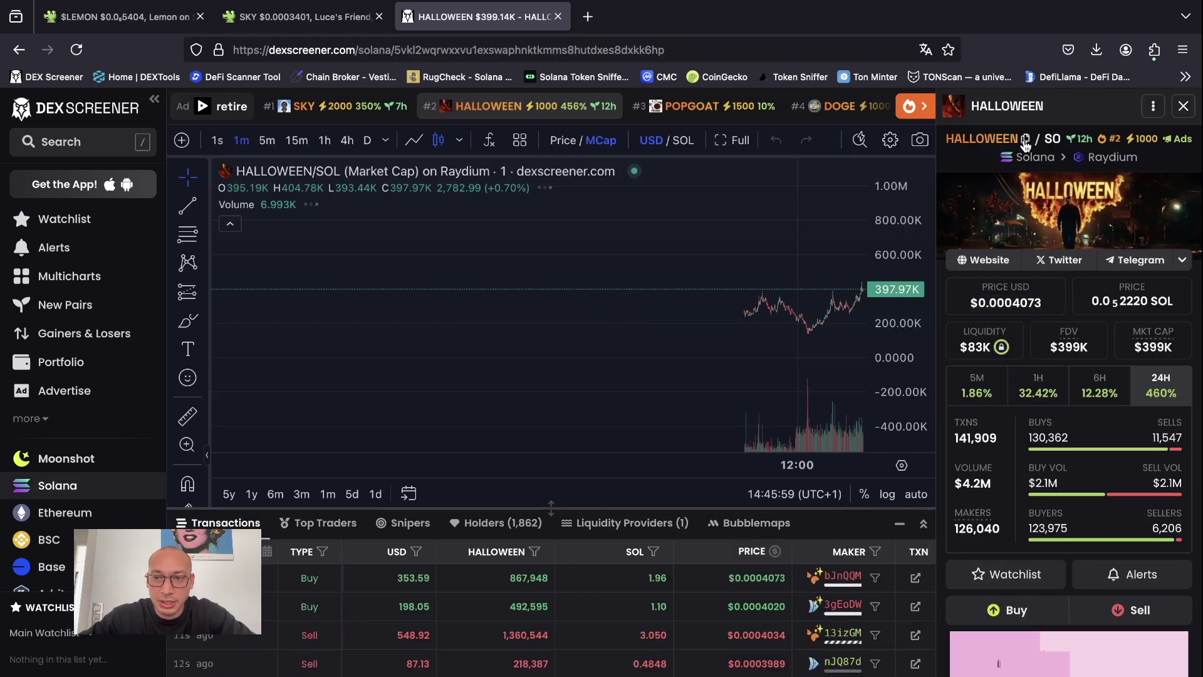
{"action": "scroll", "coordinate": [728, 370], "scroll_direction": "right", "scroll_amount": 5}
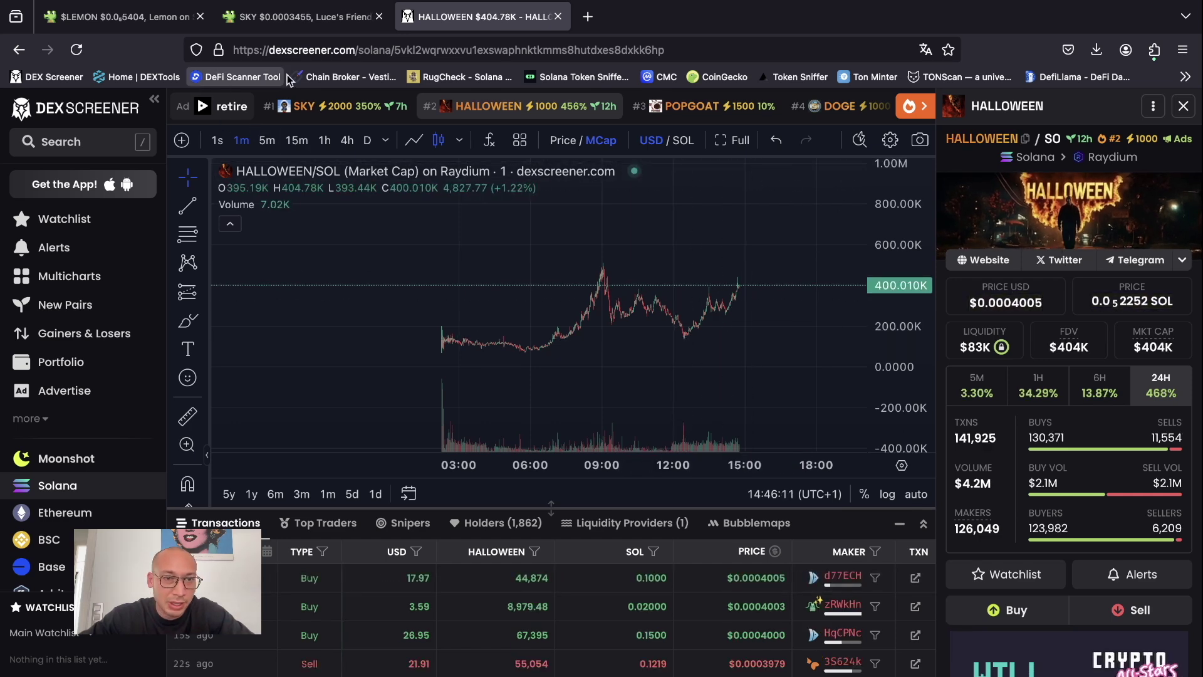
- Replace the GMGN search with HALLOWEEN's copied contract address, and open the matching token page
{"action": "left_click", "coordinate": [301, 17]}
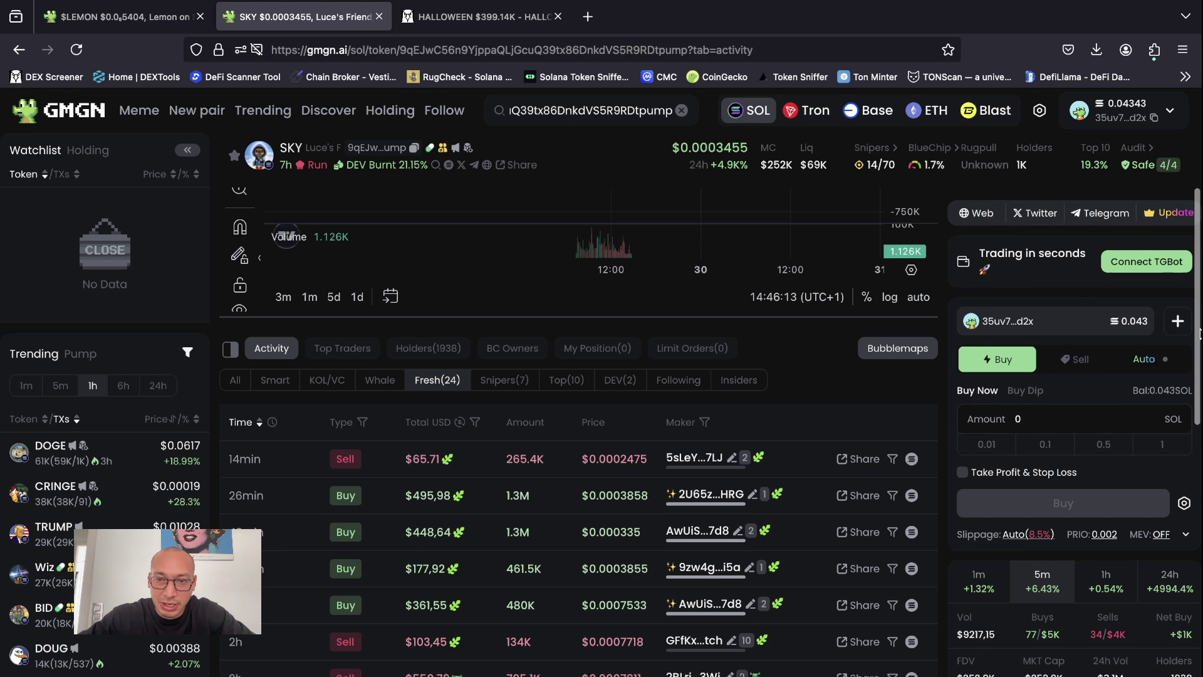
{"action": "left_click", "coordinate": [681, 111]}
{"action": "left_click", "coordinate": [603, 110]}
{"action": "key", "text": "ctrl+v"}
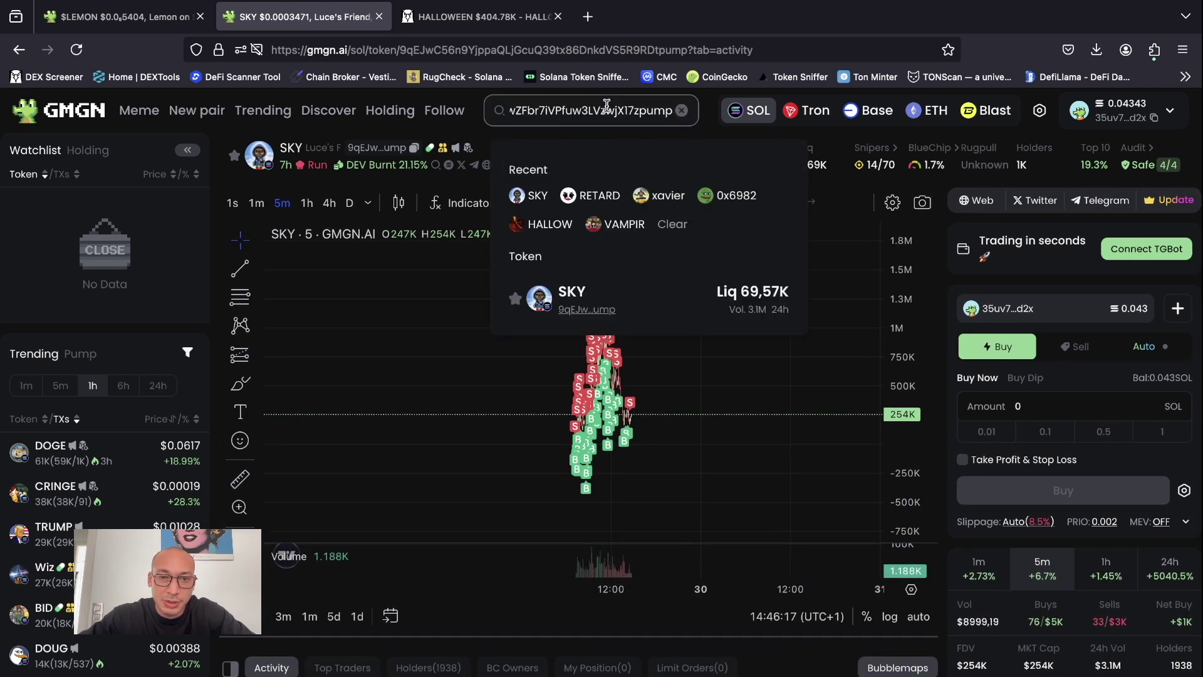
{"action": "left_click", "coordinate": [705, 297]}
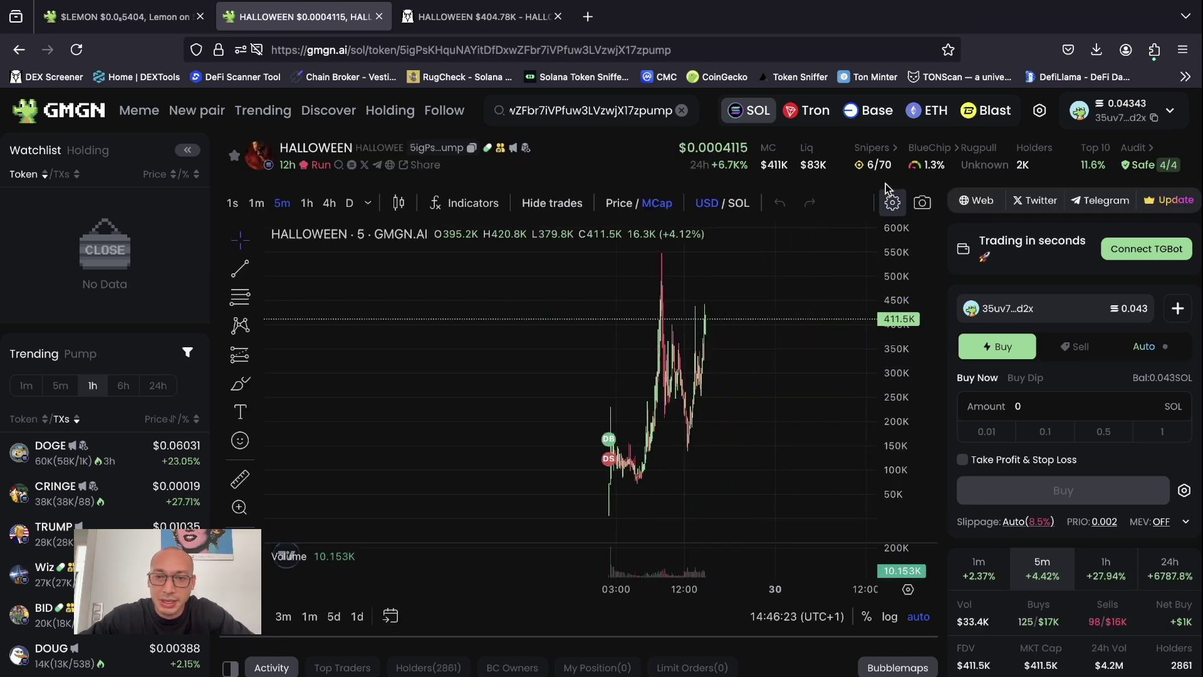
- Review the breakdown of HALLOWEEN's first 70 buyers, close it, and check the token's liquidity and audit figures
{"action": "left_click", "coordinate": [880, 164]}
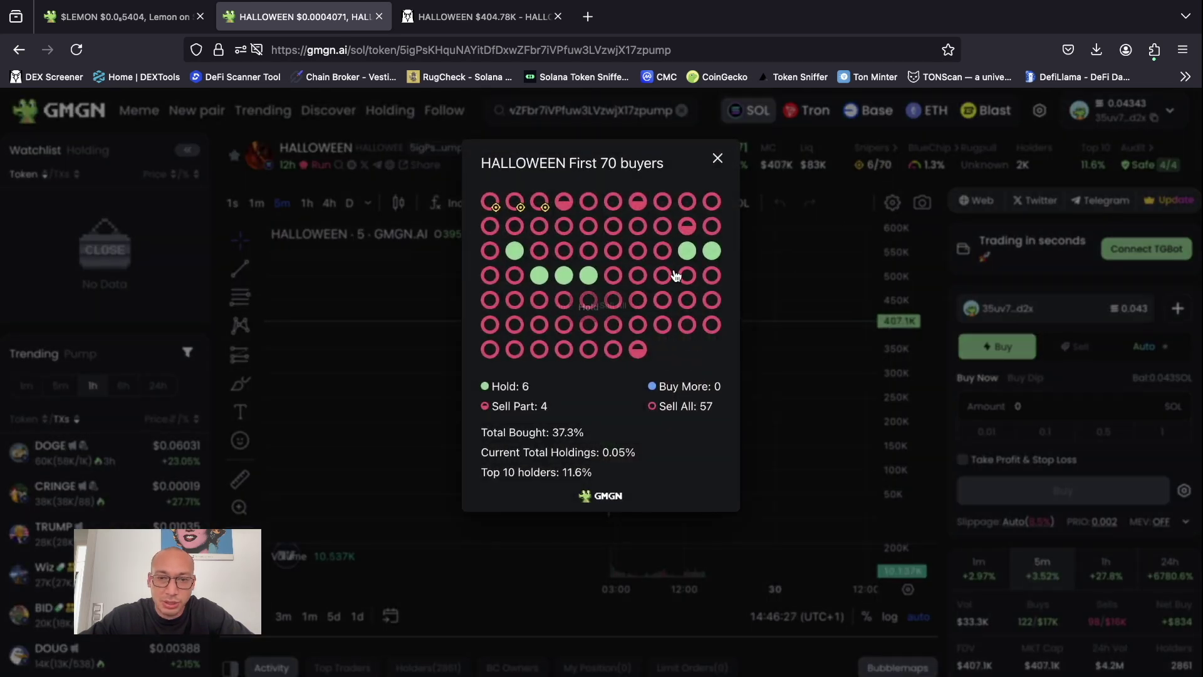
{"action": "left_click", "coordinate": [717, 155]}
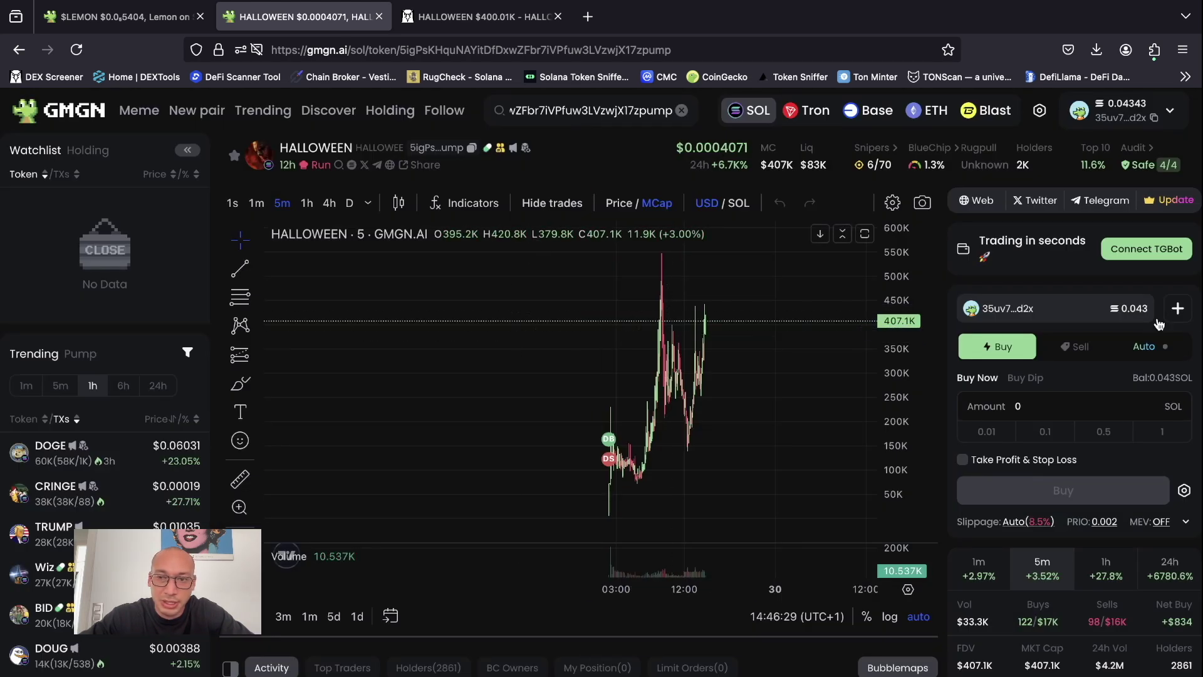
{"action": "scroll", "coordinate": [996, 482], "scroll_direction": "down", "scroll_amount": 3}
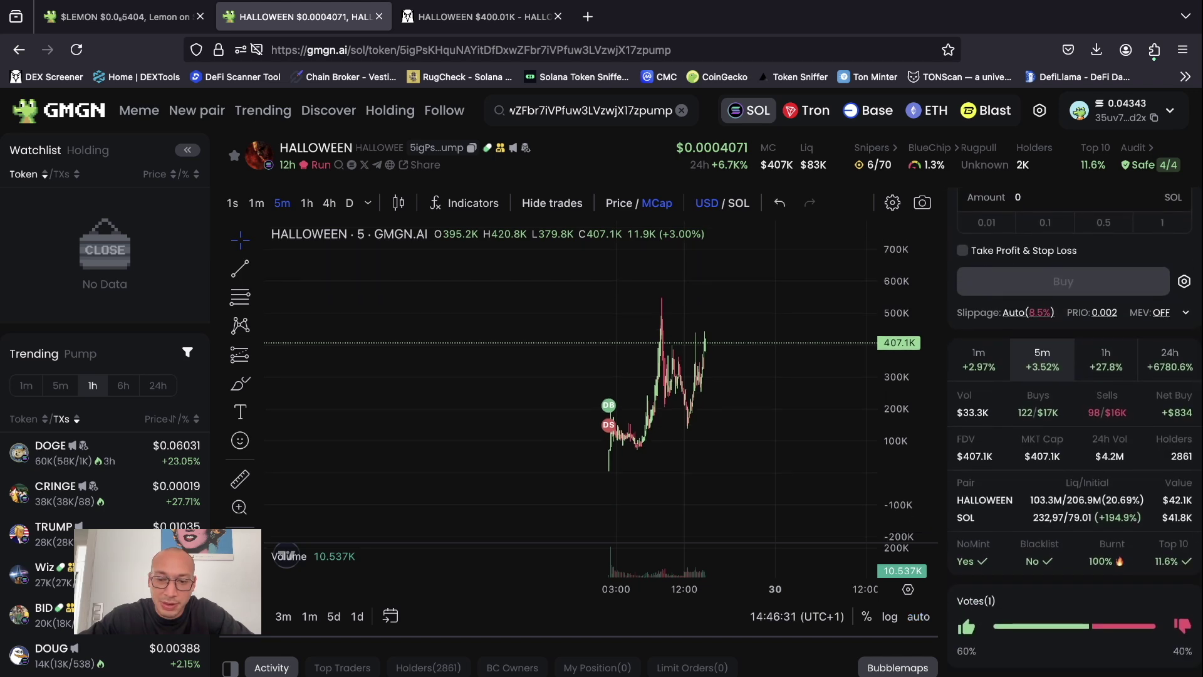
- Filter HALLOWEEN's trading activity to the KOL/VC transactions
{"action": "scroll", "coordinate": [576, 432], "scroll_direction": "down", "scroll_amount": 3}
{"action": "scroll", "coordinate": [577, 432], "scroll_direction": "down", "scroll_amount": 3}
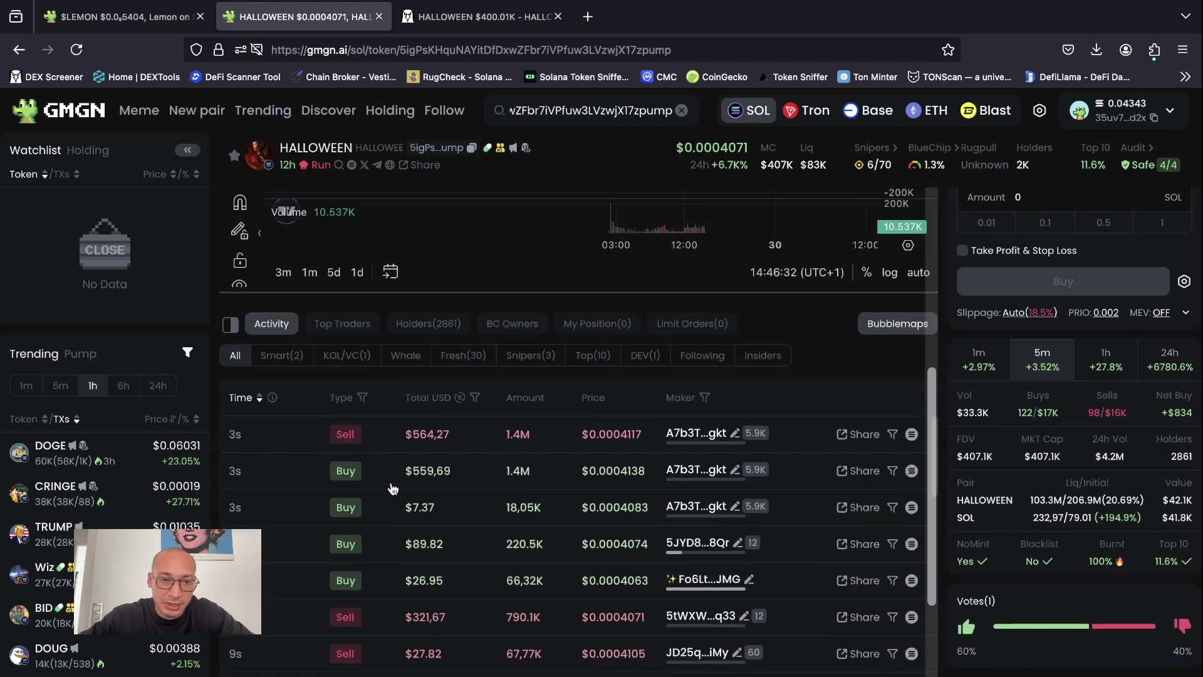
{"action": "left_click", "coordinate": [347, 355]}
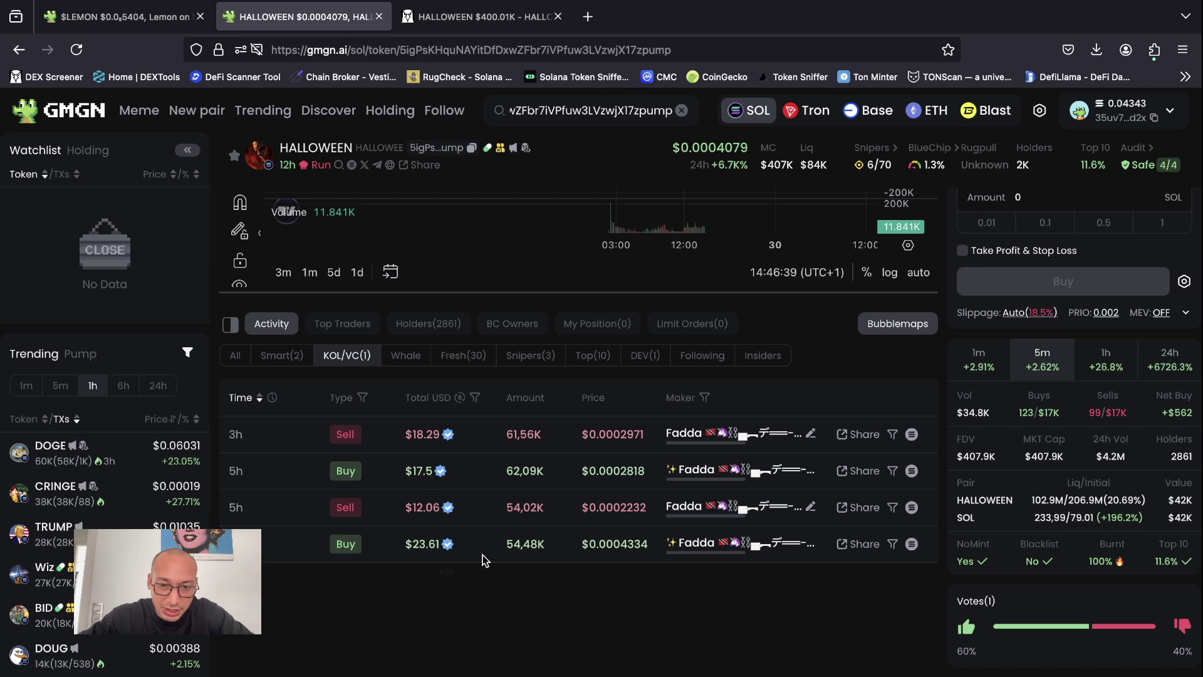
- Review the PnL page of the wallet behind HALLOWEEN's KOL/VC trades, and open its linked X profile
{"action": "left_click", "coordinate": [724, 519]}
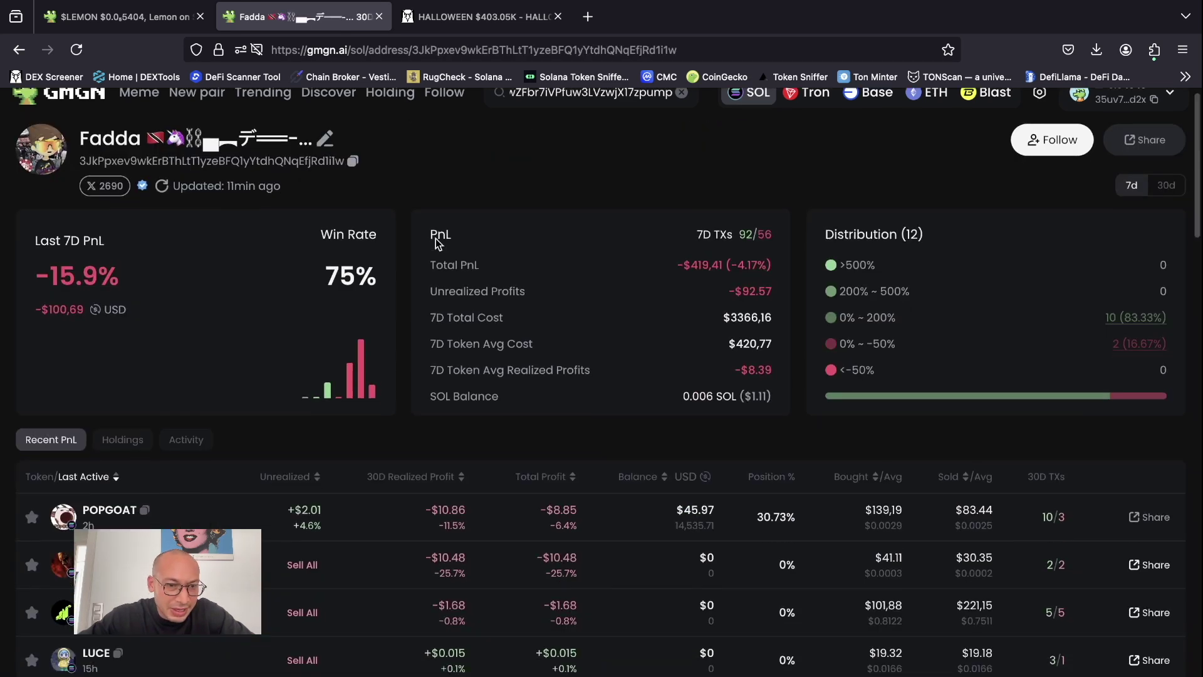
{"action": "scroll", "coordinate": [436, 238], "scroll_direction": "down", "scroll_amount": 2}
{"action": "scroll", "coordinate": [590, 282], "scroll_direction": "down", "scroll_amount": 3}
{"action": "scroll", "coordinate": [584, 347], "scroll_direction": "up", "scroll_amount": 5}
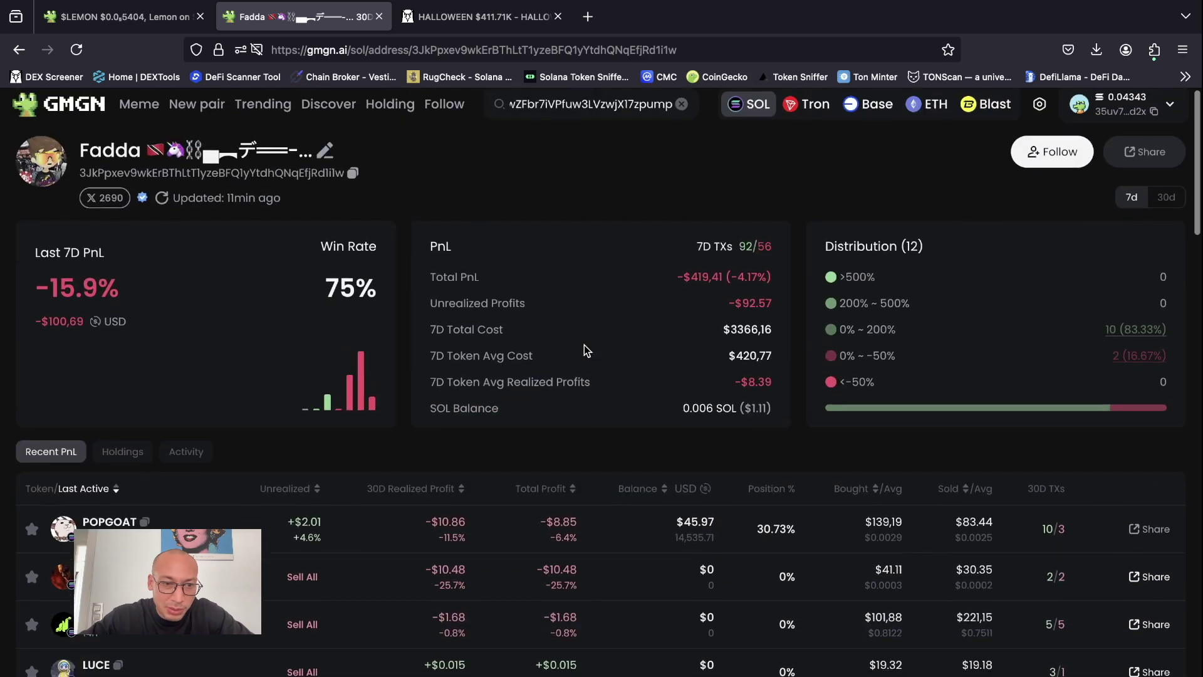
{"action": "left_click", "coordinate": [104, 205]}
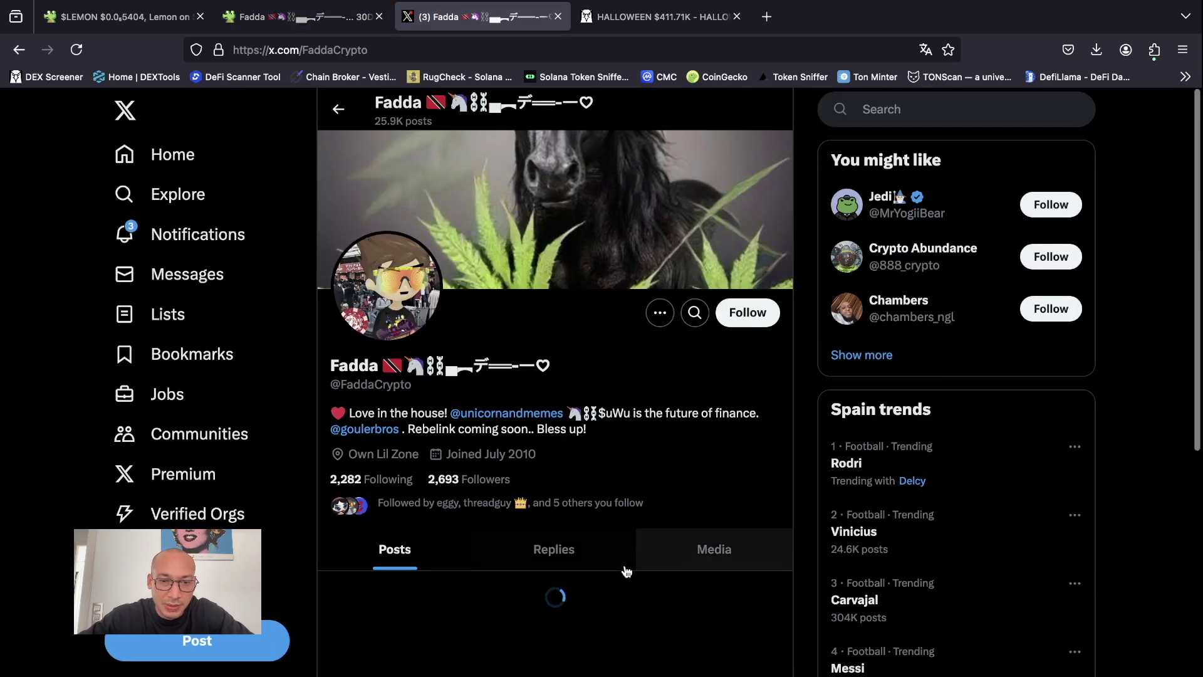
- Review the list of known followers on the KOL trader's X profile, and close the profile
{"action": "scroll", "coordinate": [623, 532], "scroll_direction": "down", "scroll_amount": 1}
{"action": "left_click", "coordinate": [623, 476]}
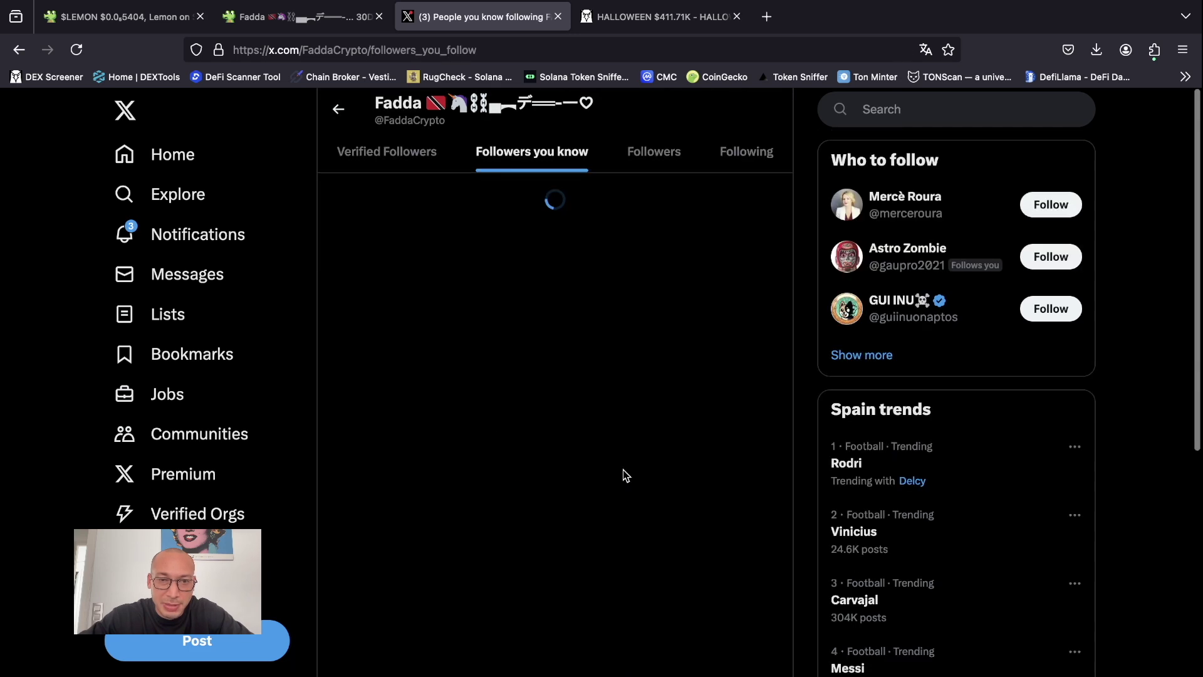
{"action": "scroll", "coordinate": [529, 384], "scroll_direction": "down", "scroll_amount": 1}
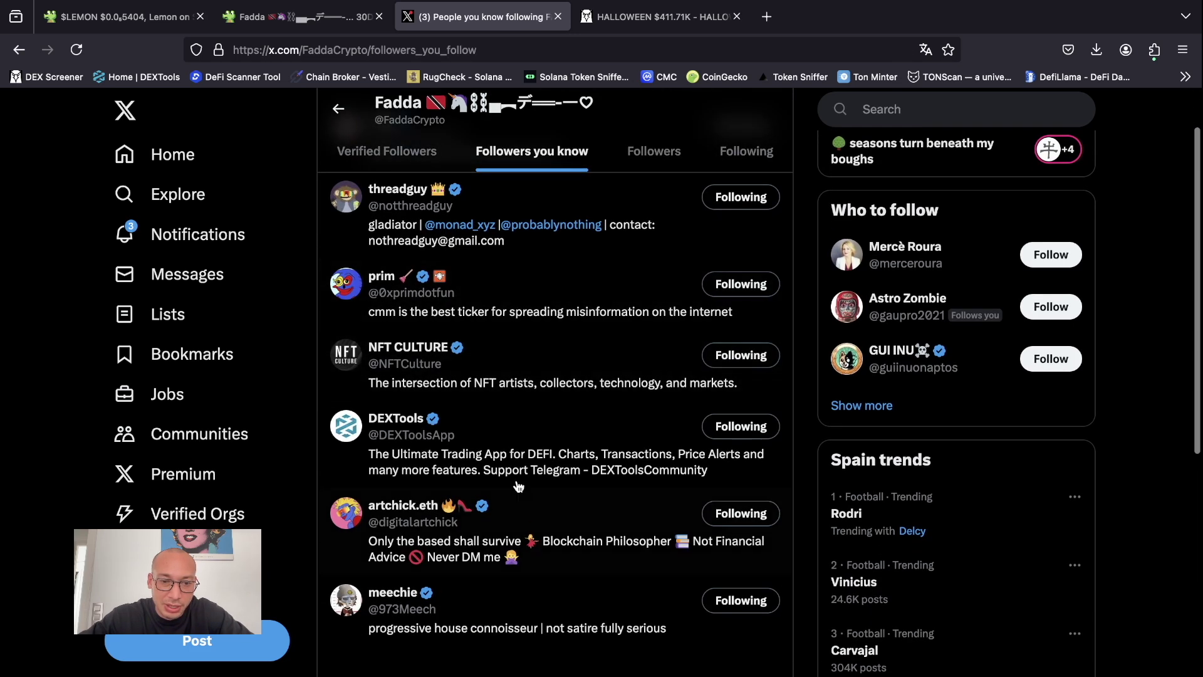
{"action": "scroll", "coordinate": [517, 486], "scroll_direction": "up", "scroll_amount": 2}
{"action": "left_click", "coordinate": [557, 19]}
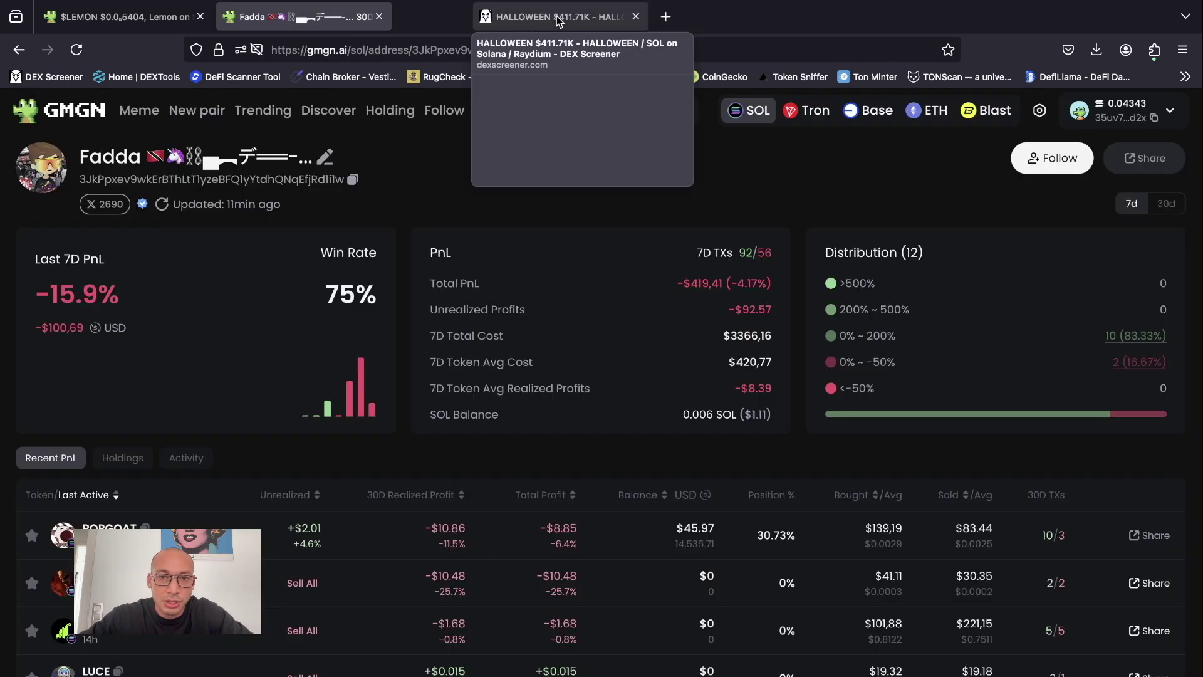
- Go back from the wallet page to HALLOWEEN's token page, and close HALLOWEEN's GMGN and DEX Screener pages to return to $LEMON
{"action": "left_click", "coordinate": [18, 49]}
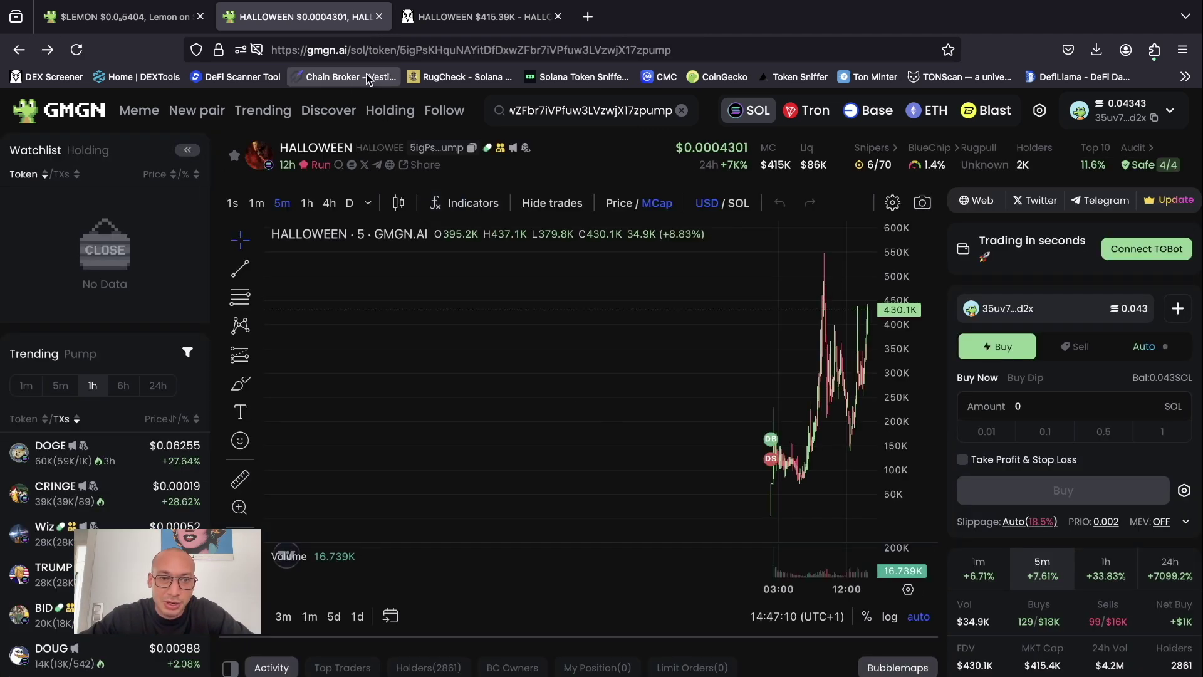
{"action": "left_click", "coordinate": [378, 17]}
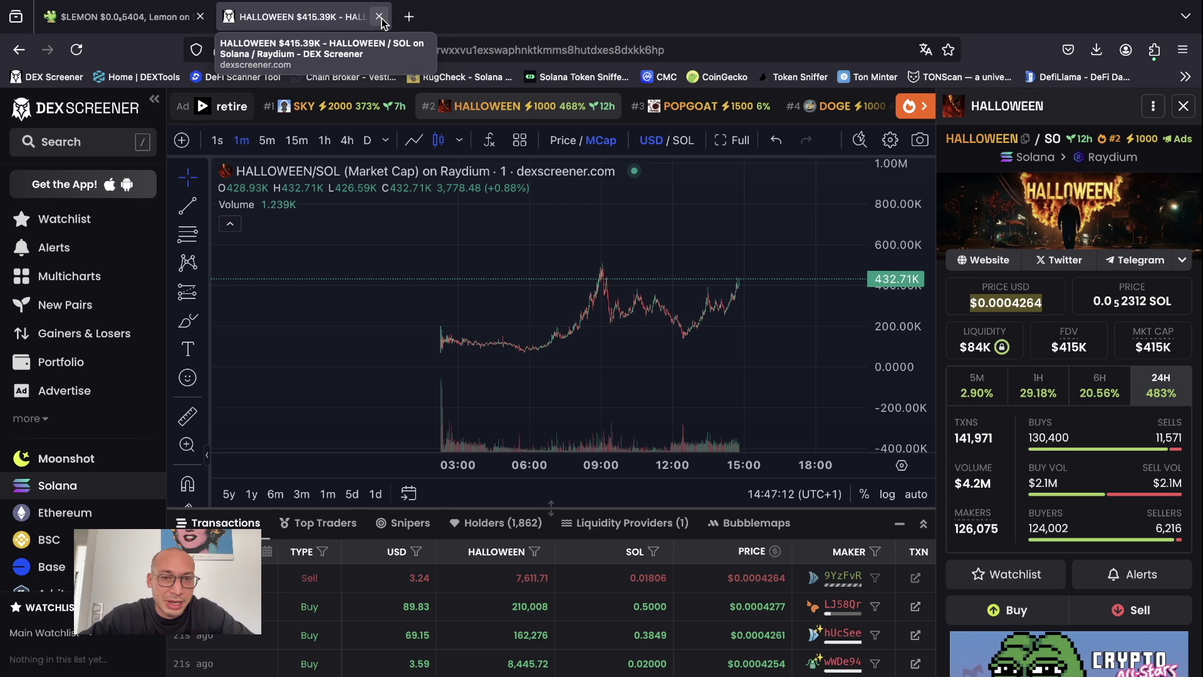
{"action": "left_click", "coordinate": [378, 18]}
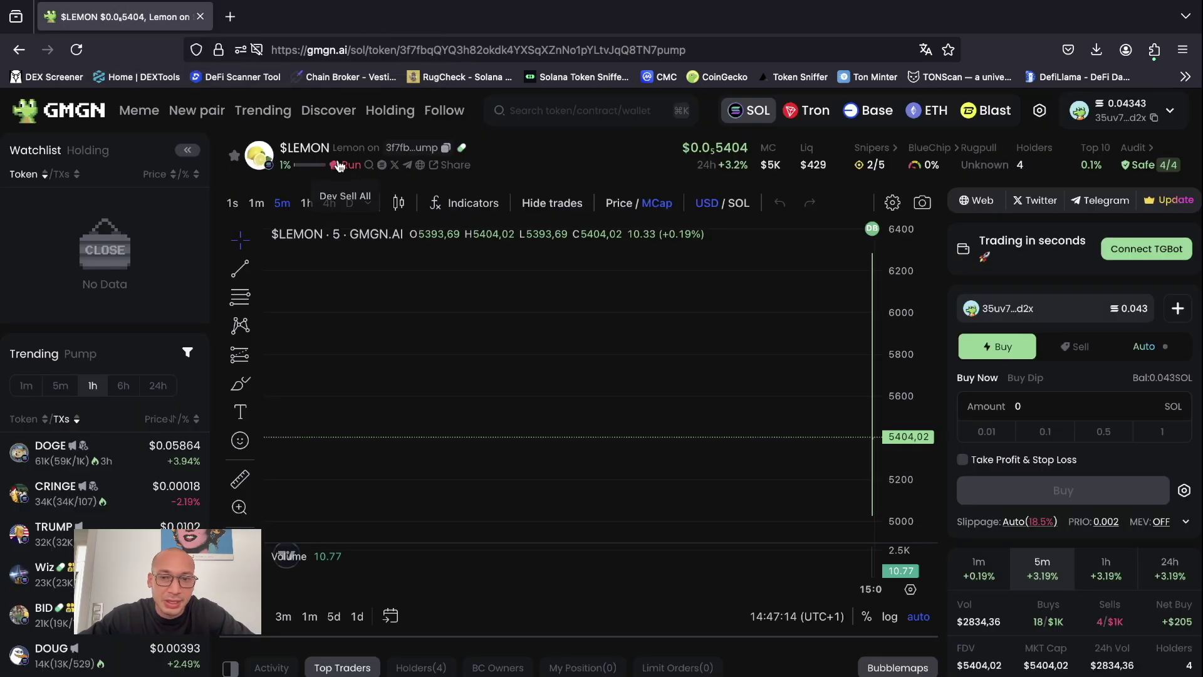